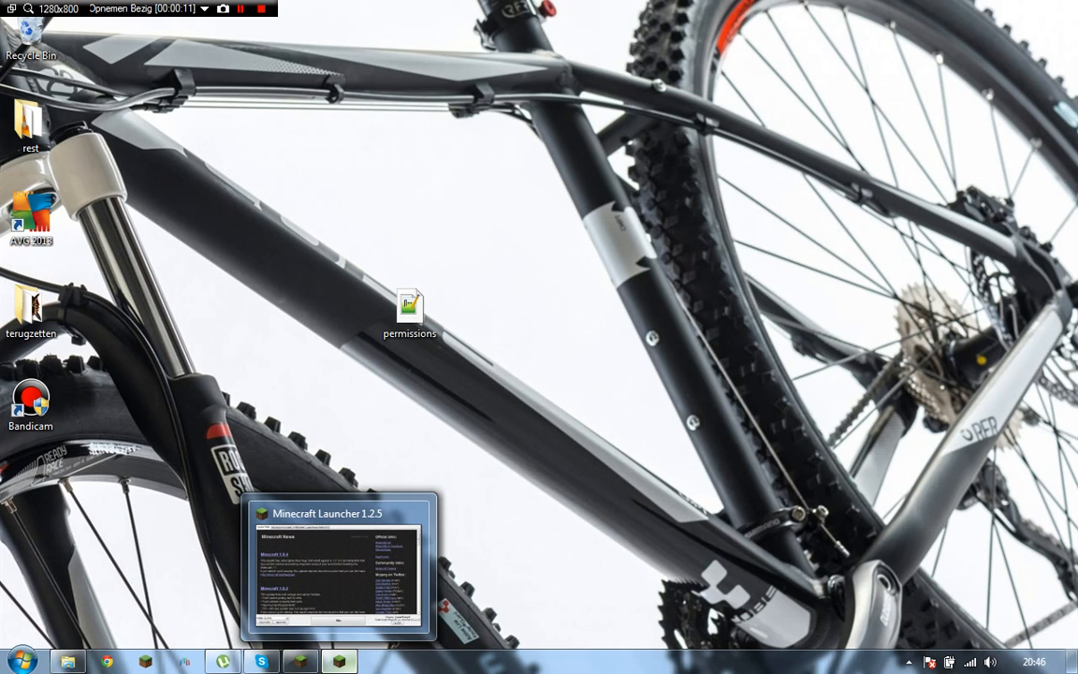
Start Minecraft from the launcher with the OptiFine profile and join the multiplayer entry "Minecraft Server"
{"action": "left_click", "coordinate": [339, 661]}
{"action": "left_click", "coordinate": [559, 580]}
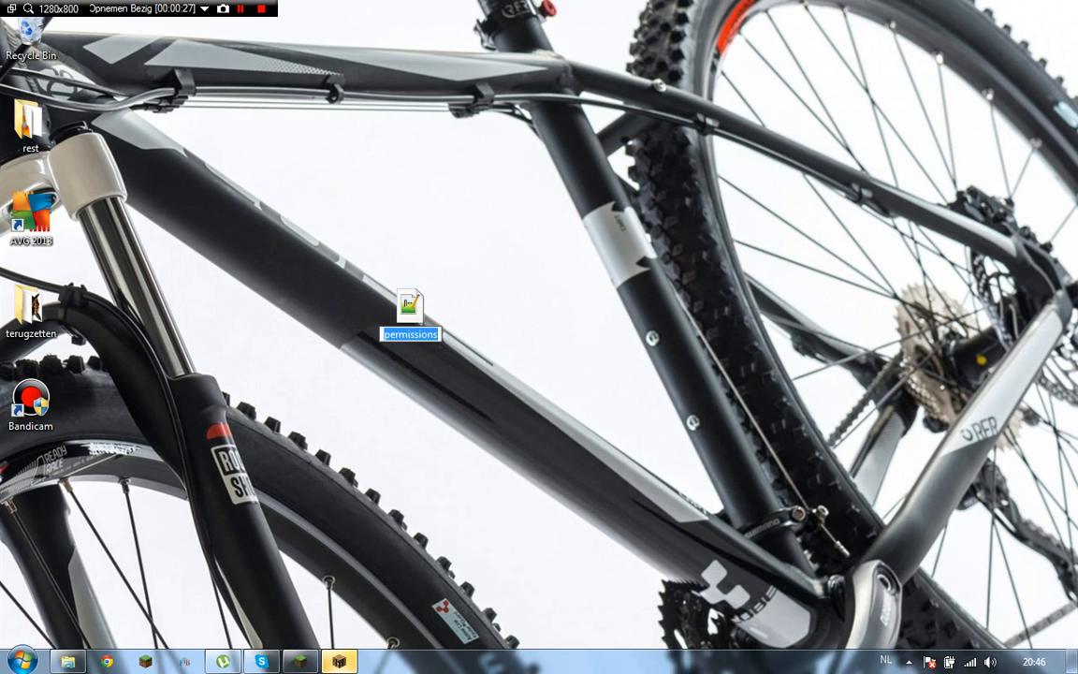
{"action": "key", "text": "alt+F4"}
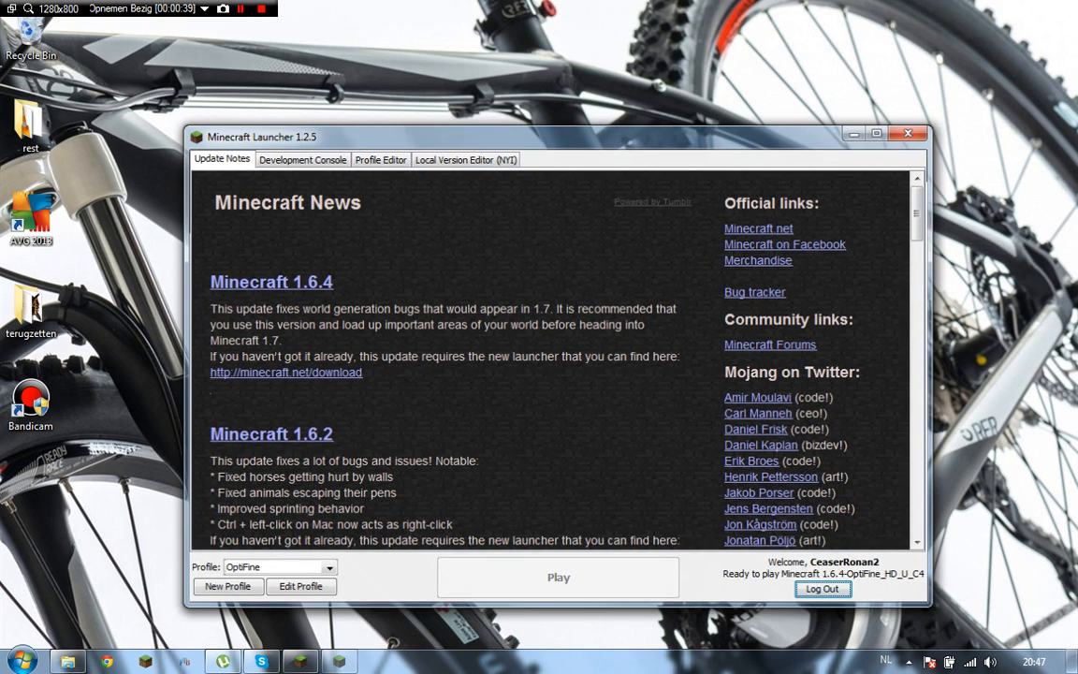
{"action": "key", "text": "alt+F4"}
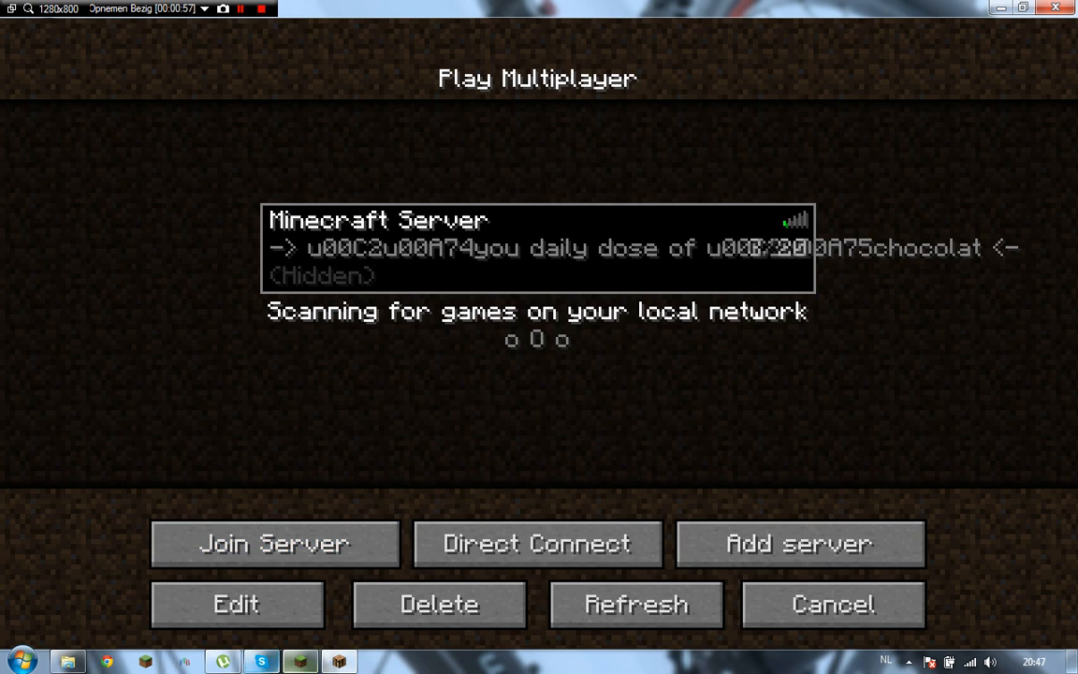
{"action": "mouse_move", "coordinate": [300, 660]}
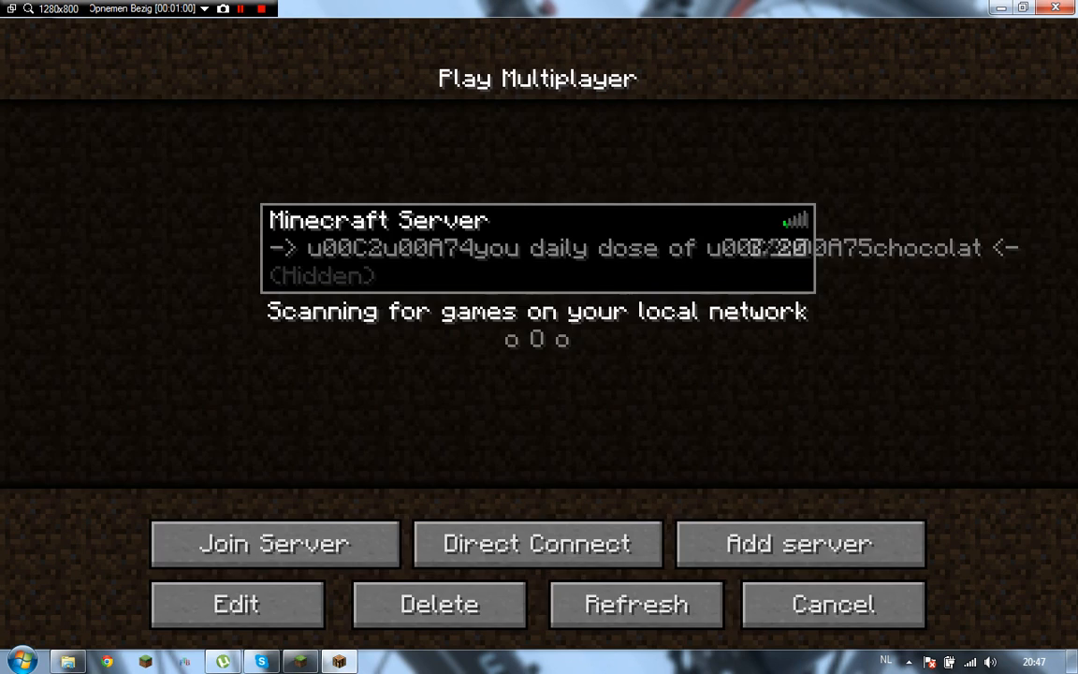
{"action": "left_click", "coordinate": [343, 544]}
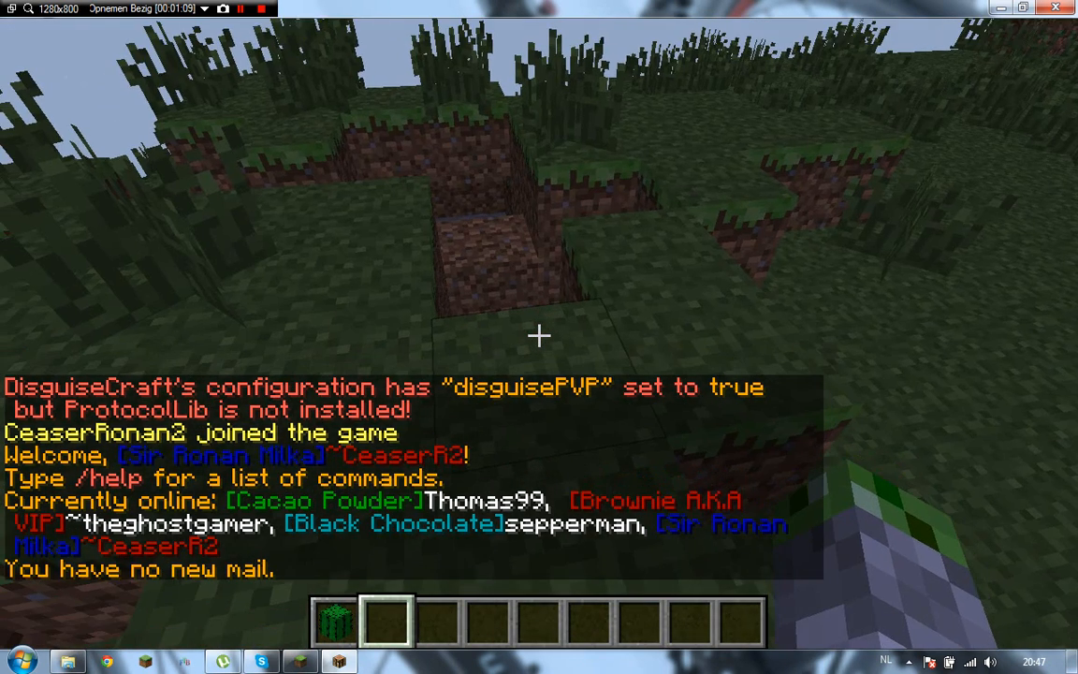
Run the /pex chat command and look through the listed group permission commands
{"action": "key", "text": "slash"}
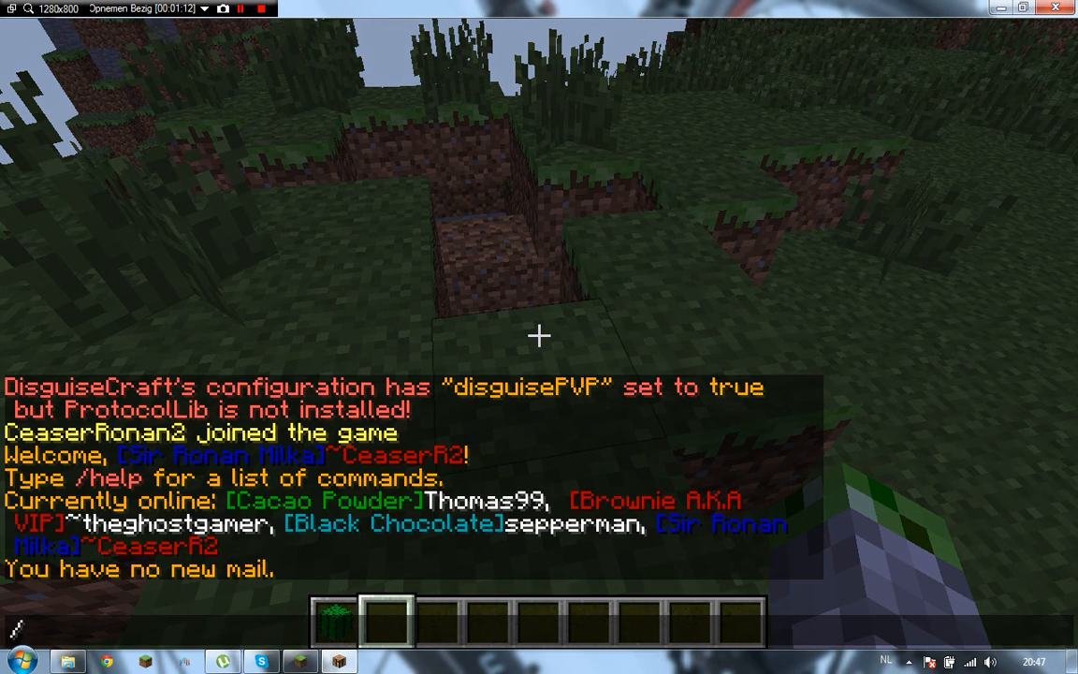
{"action": "type", "text": "pex"}
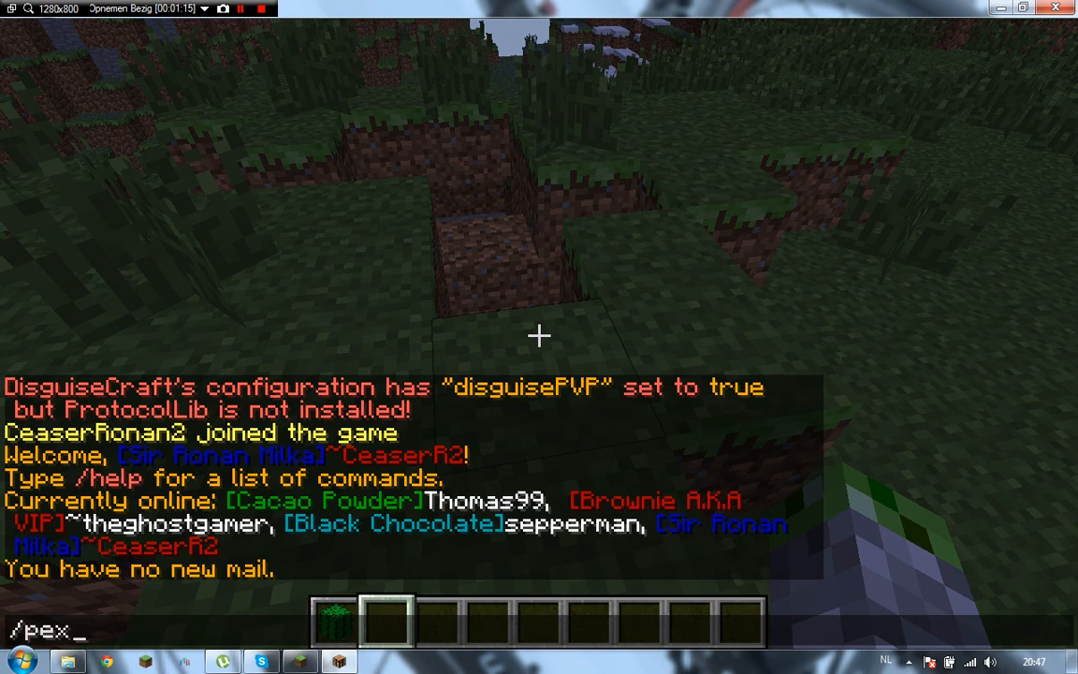
{"action": "key", "text": "Return"}
{"action": "key", "text": "t"}
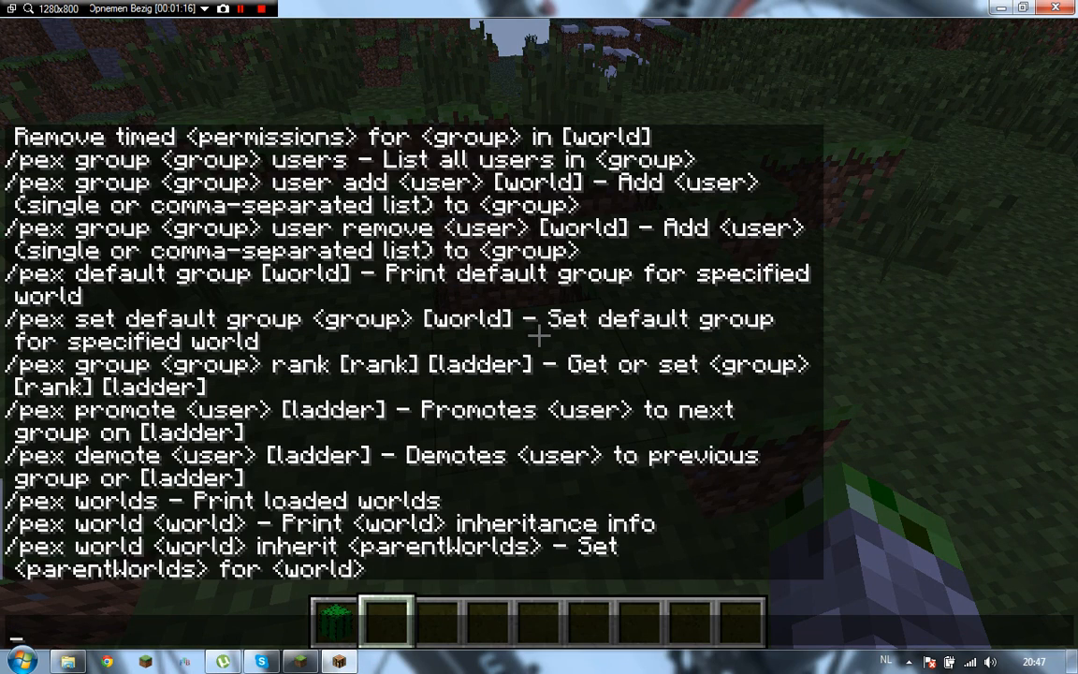
{"action": "scroll", "coordinate": [412, 355], "scroll_direction": "up", "scroll_amount": 3}
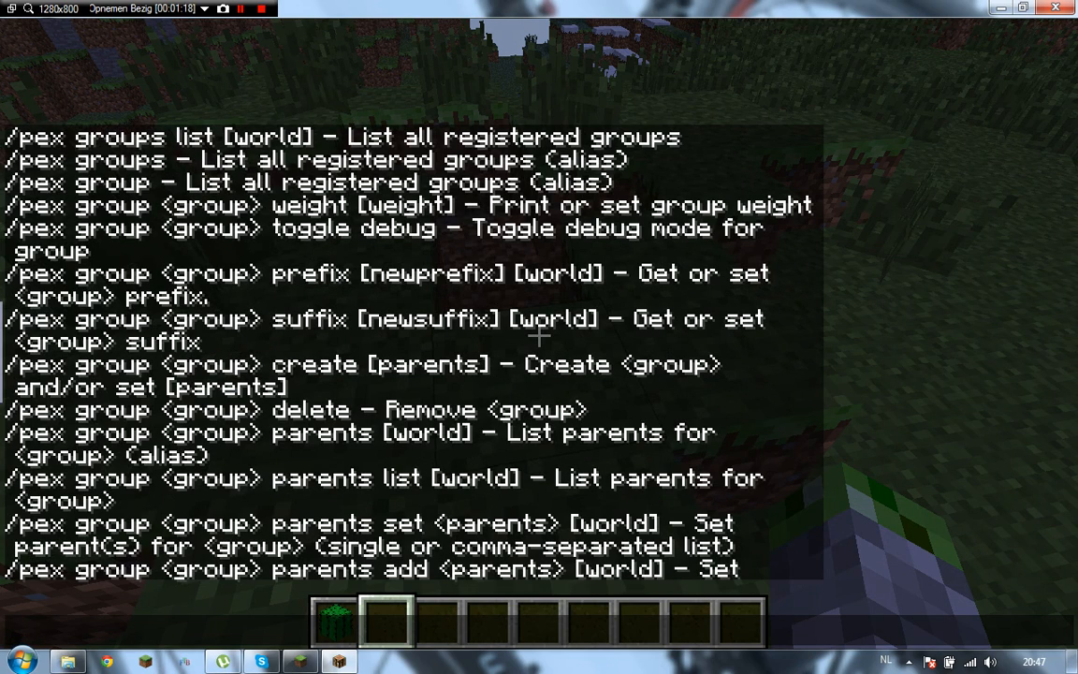
{"action": "scroll", "coordinate": [412, 356], "scroll_direction": "up", "scroll_amount": 3}
{"action": "scroll", "coordinate": [412, 356], "scroll_direction": "down", "scroll_amount": 4}
Draft the chat command "/pex user (username) group set" as a syntax example and discard it without running it
{"action": "type", "text": "/"}
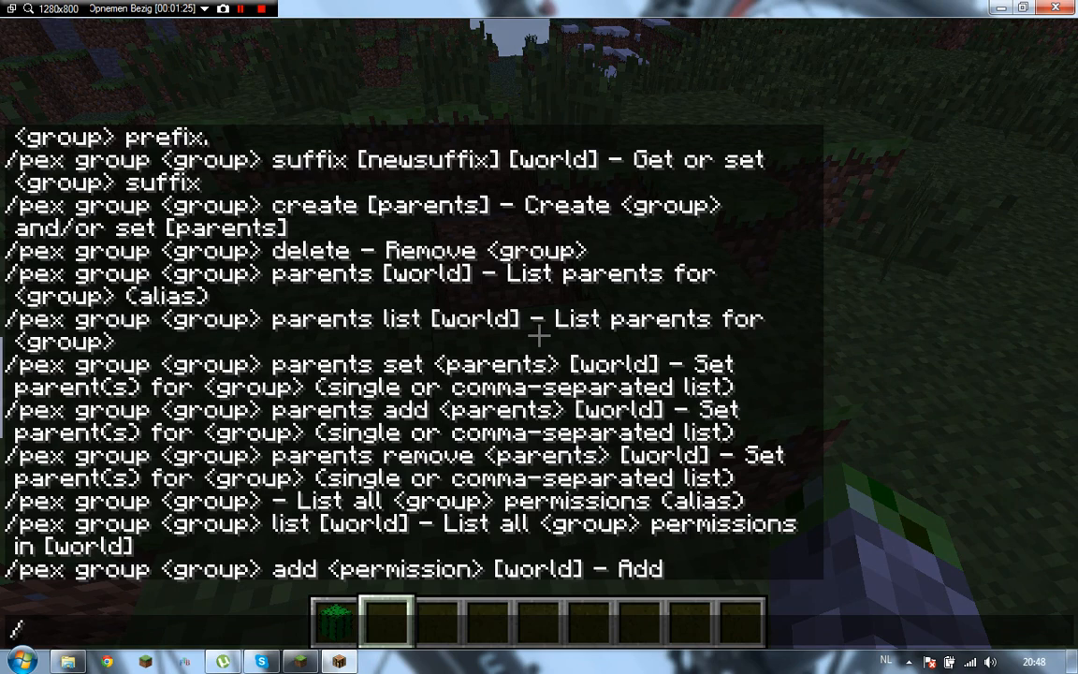
{"action": "type", "text": "pex user (username"}
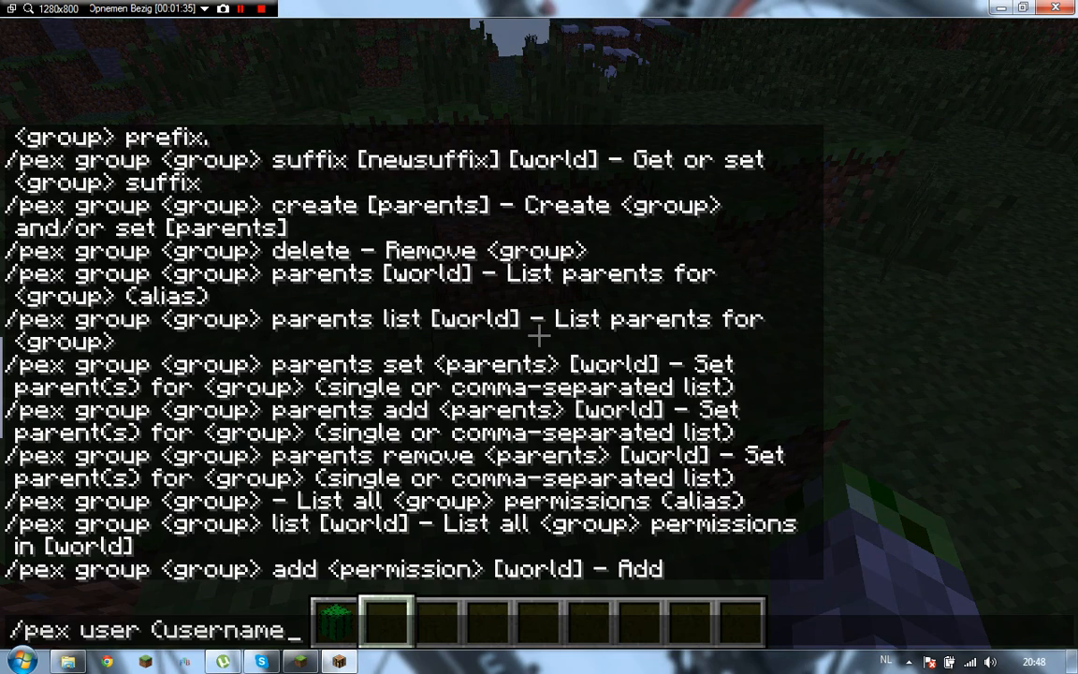
{"action": "type", "text": ") gr"}
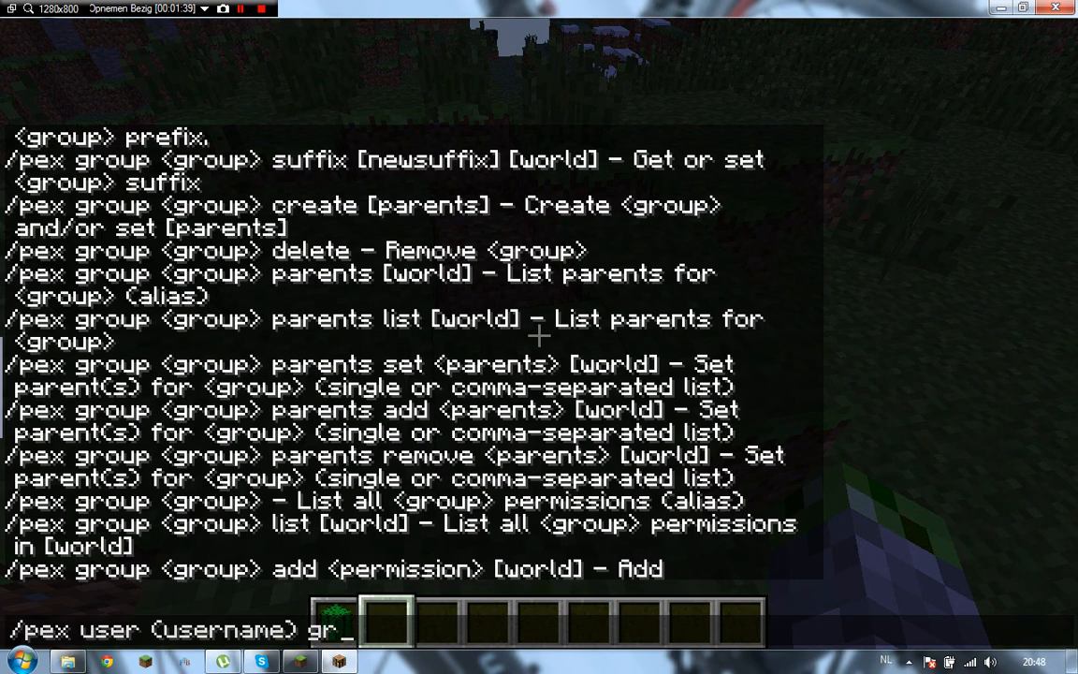
{"action": "type", "text": "oup set"}
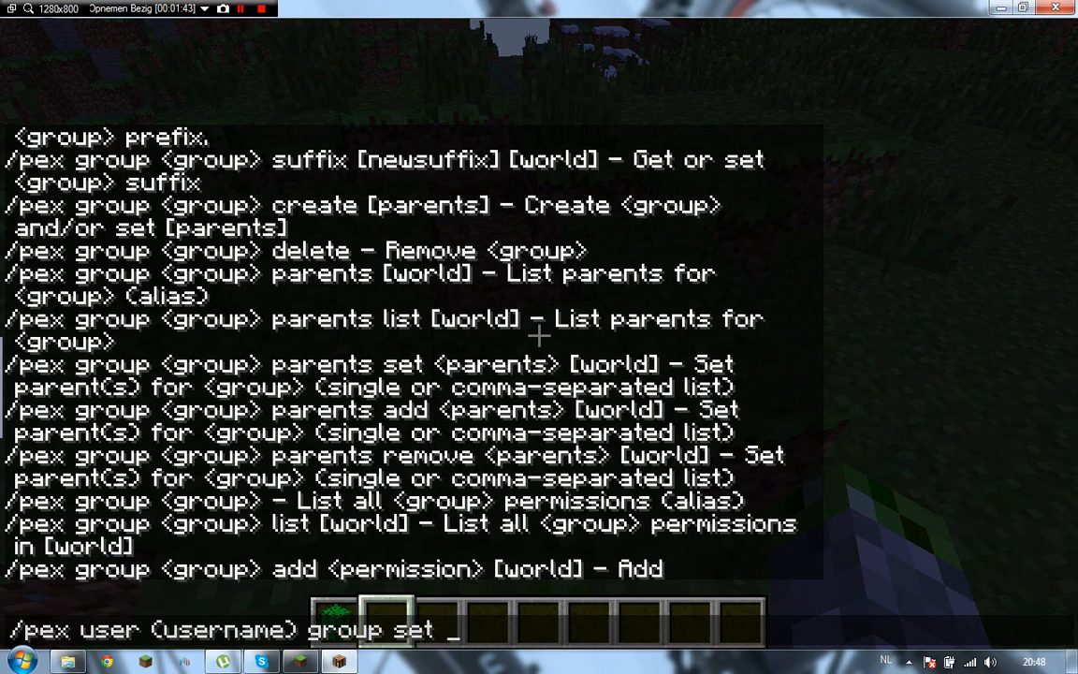
{"action": "key", "text": "Escape"}
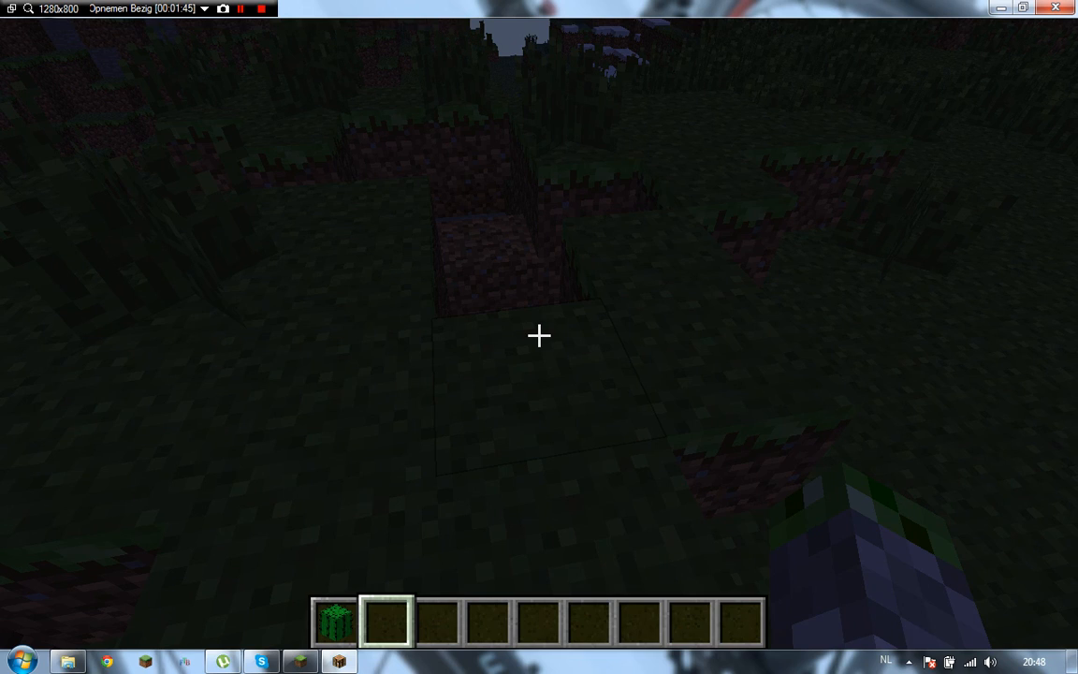
Draft the chat command "/pex user (username) add" with a trailing permission as a syntax example and discard it without running it
{"action": "key", "text": "slash"}
{"action": "type", "text": "pex"}
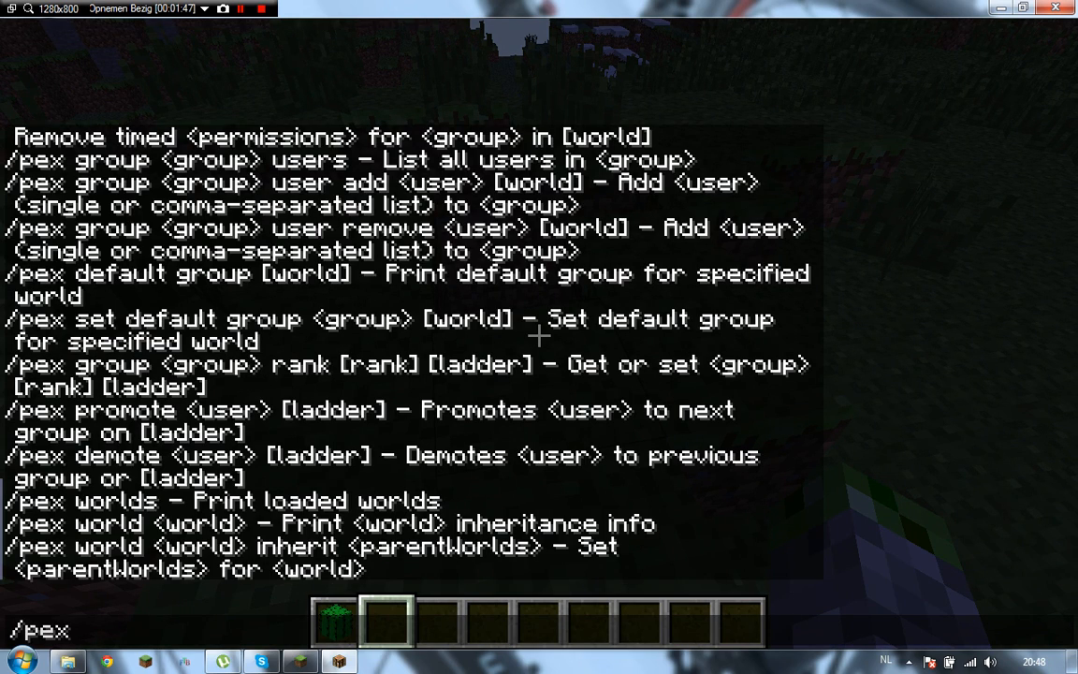
{"action": "type", "text": " user add "}
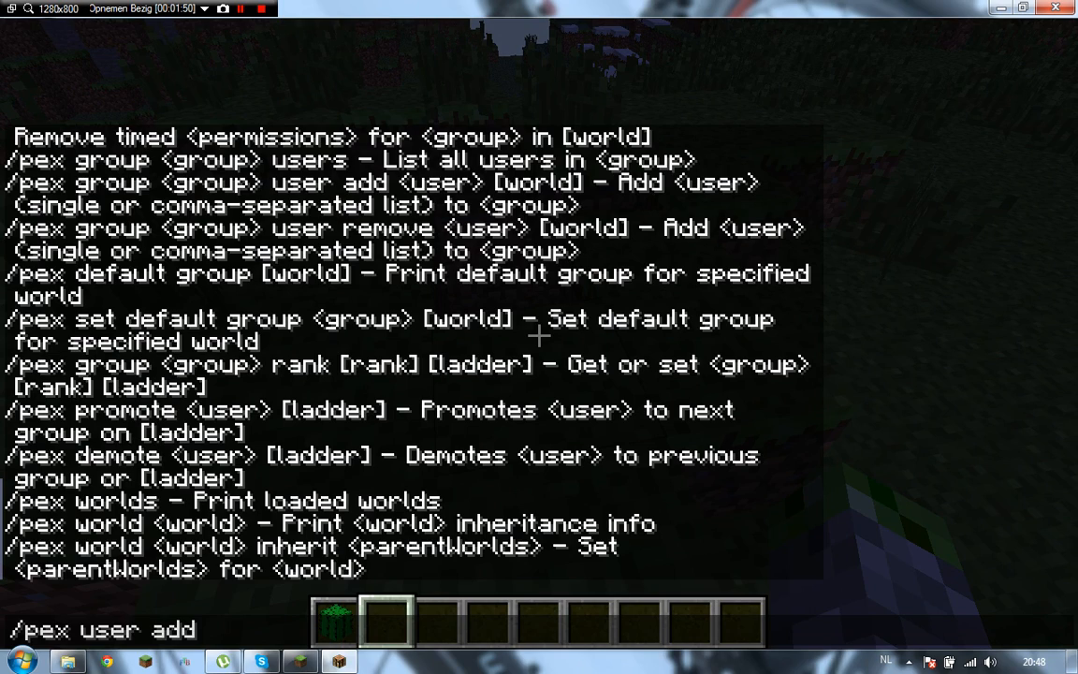
{"action": "type", "text": "mo"}
{"action": "key", "text": "BackSpace"}
{"action": "key", "text": "BackSpace"}
{"action": "key", "text": "BackSpace"}
{"action": "key", "text": "BackSpace"}
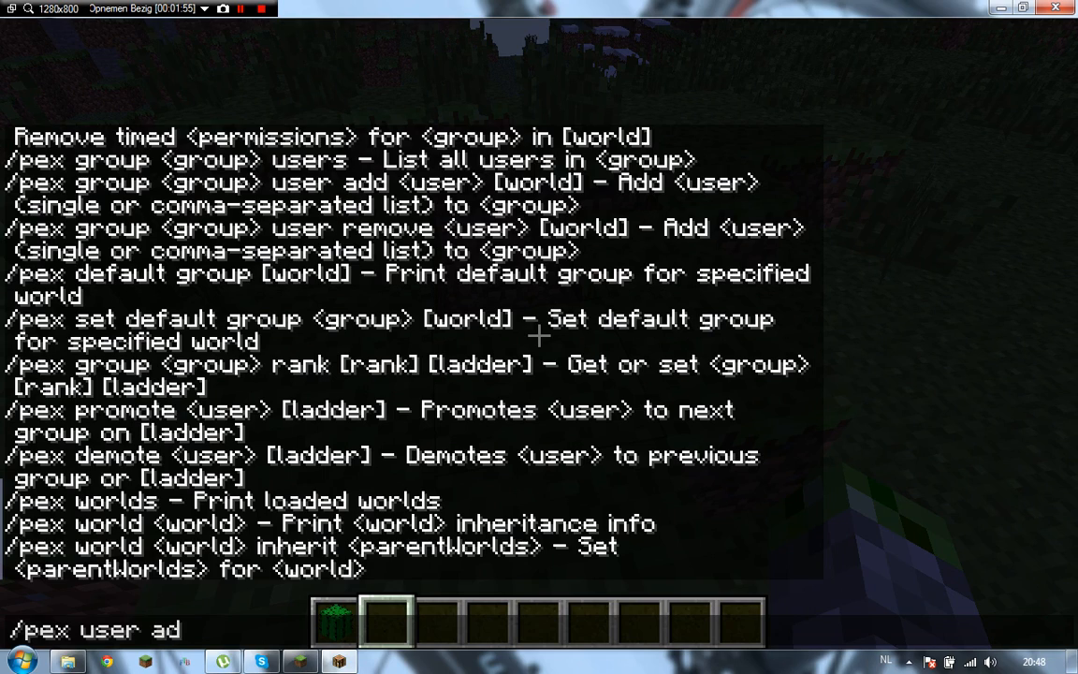
{"action": "key", "text": "BackSpace"}
{"action": "key", "text": "BackSpace"}
{"action": "type", "text": "<use"}
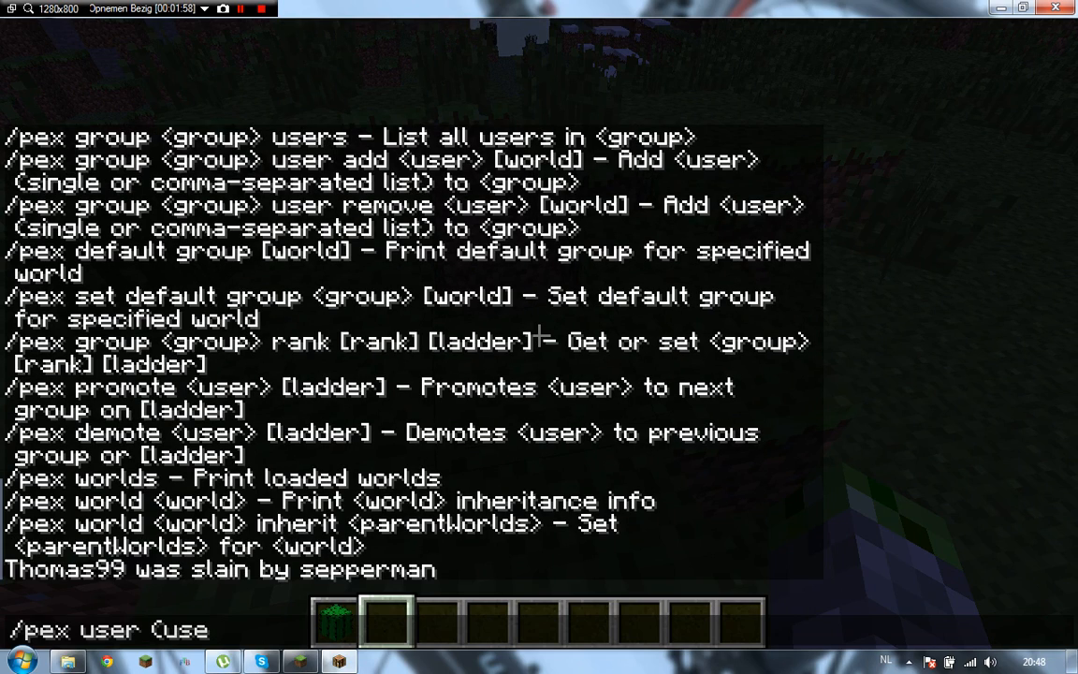
{"action": "type", "text": "rname> "}
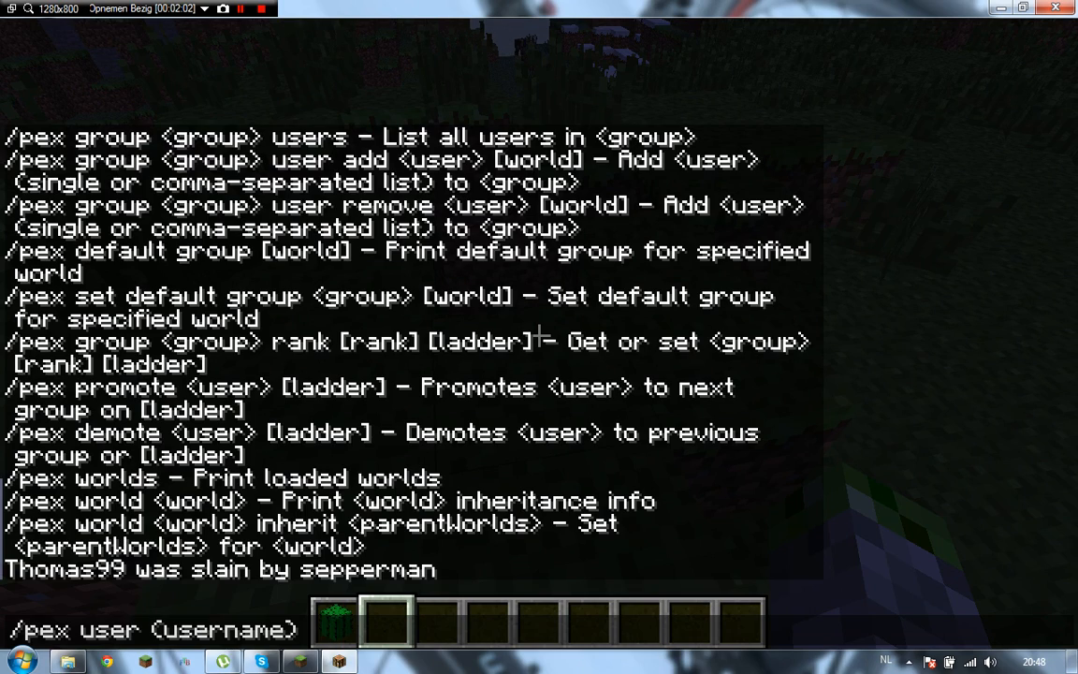
{"action": "type", "text": "add "}
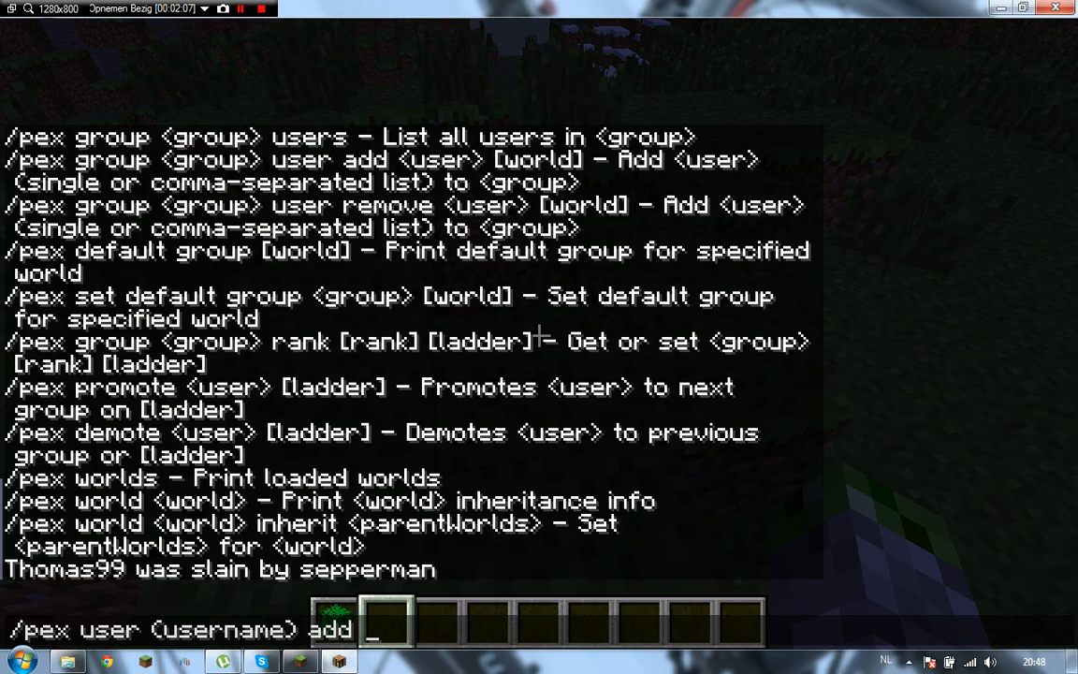
{"action": "type", "text": "-c"}
{"action": "key", "text": "BackSpace"}
{"action": "key", "text": "BackSpace"}
{"action": "key", "text": "BackSpace"}
{"action": "key", "text": "BackSpace"}
{"action": "key", "text": "BackSpace"}
{"action": "key", "text": "BackSpace"}
{"action": "key", "text": "BackSpace"}
{"action": "key", "text": "BackSpace"}
{"action": "key", "text": "BackSpace"}
{"action": "key", "text": "BackSpace"}
{"action": "key", "text": "BackSpace"}
{"action": "key", "text": "BackSpace"}
{"action": "key", "text": "BackSpace"}
{"action": "key", "text": "BackSpace"}
{"action": "key", "text": "BackSpace"}
{"action": "key", "text": "BackSpace"}
{"action": "key", "text": "BackSpace"}
{"action": "key", "text": "BackSpace"}
{"action": "key", "text": "BackSpace"}
{"action": "key", "text": "BackSpace"}
{"action": "key", "text": "BackSpace"}
{"action": "key", "text": "BackSpace"}
{"action": "key", "text": "BackSpace"}
{"action": "key", "text": "Escape"}
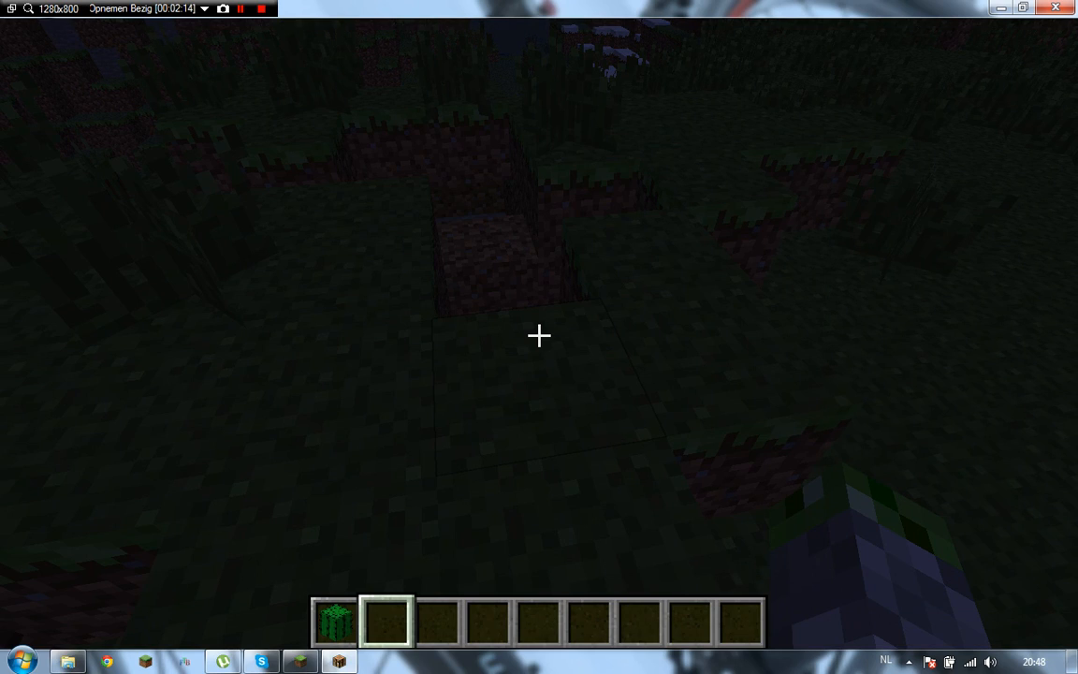
Leave the game for the desktop and open the permissions file for editing in Notepad++
{"action": "key", "text": "Escape"}
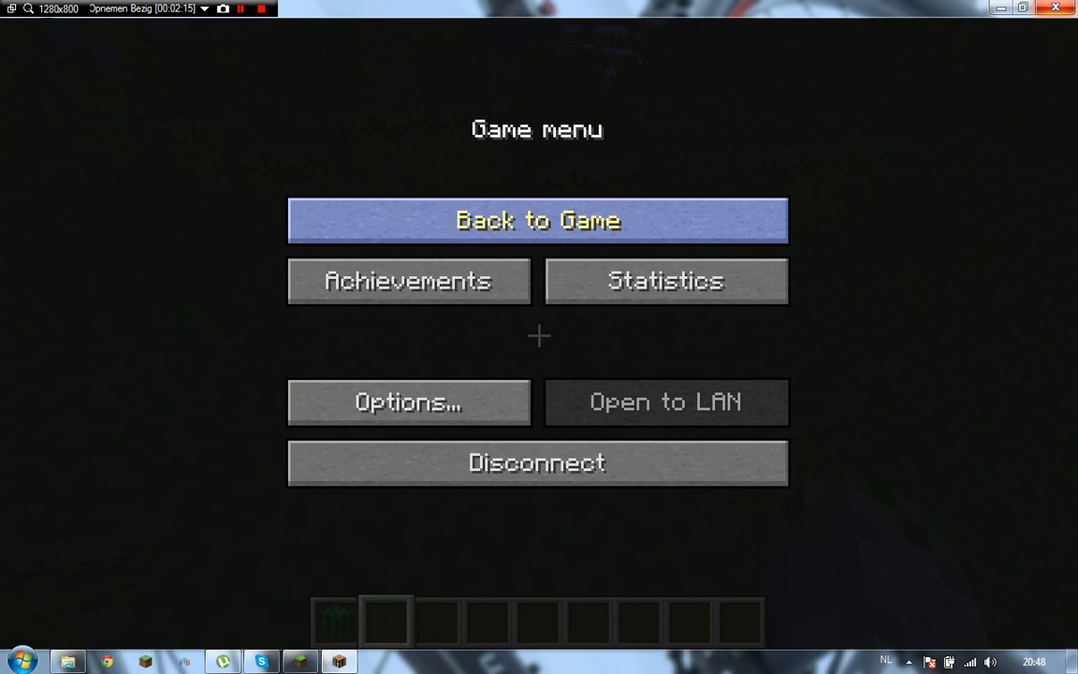
{"action": "key", "text": "super+d"}
{"action": "right_click", "coordinate": [401, 300]}
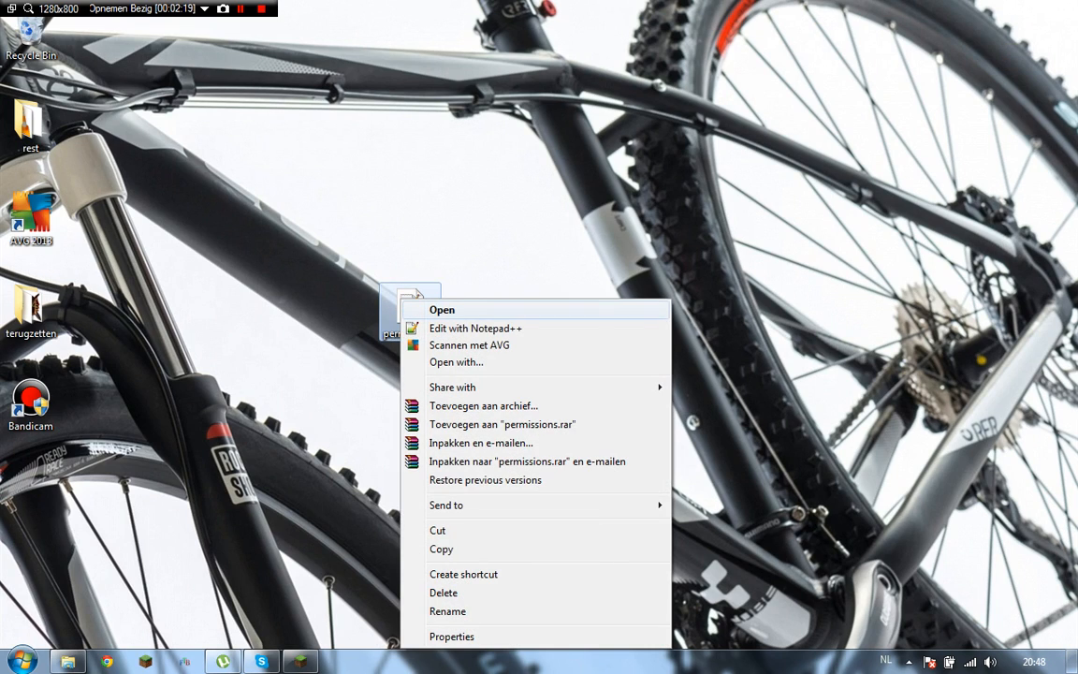
{"action": "left_click", "coordinate": [455, 270]}
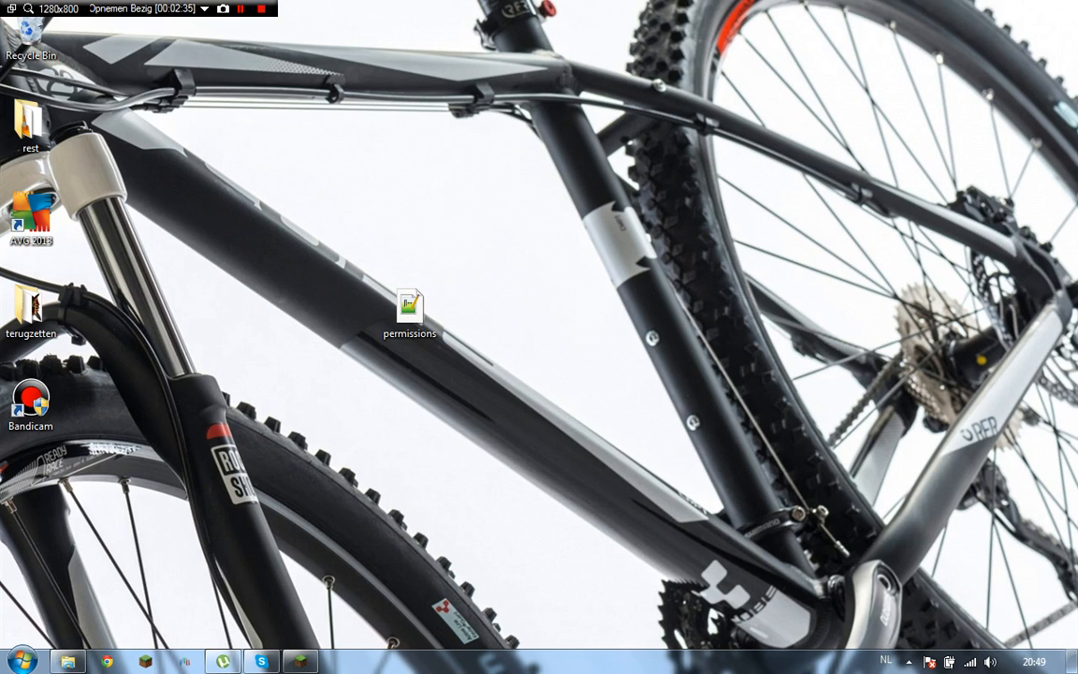
{"action": "left_click_drag", "start_coordinate": [410, 307], "coordinate": [473, 309]}
{"action": "right_click", "coordinate": [456, 299]}
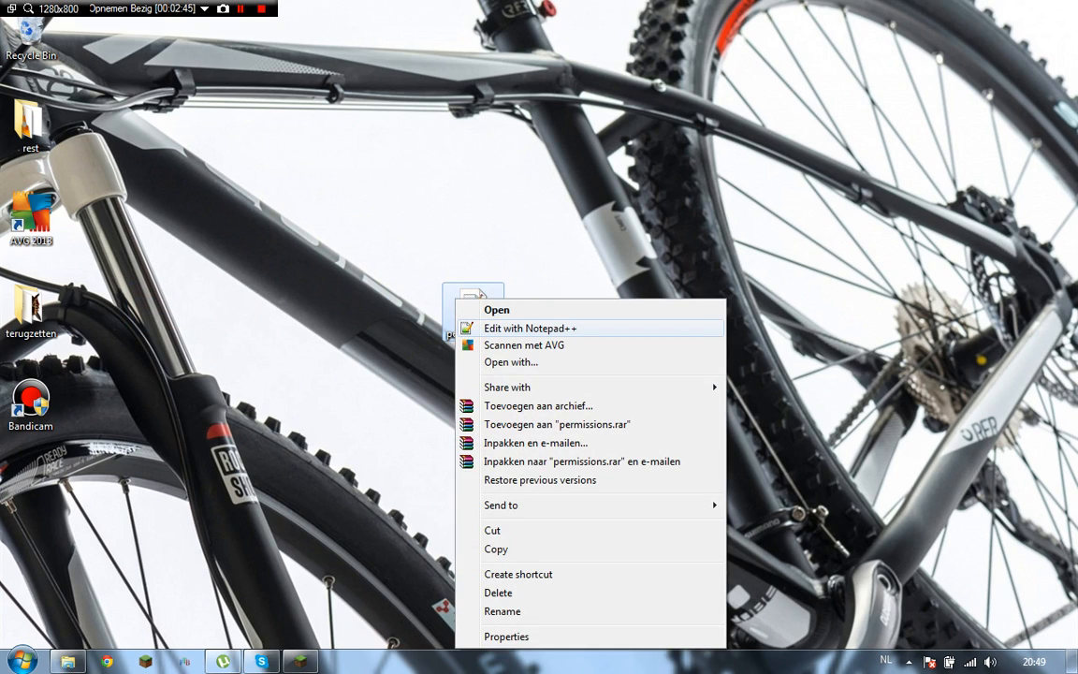
{"action": "left_click", "coordinate": [530, 328]}
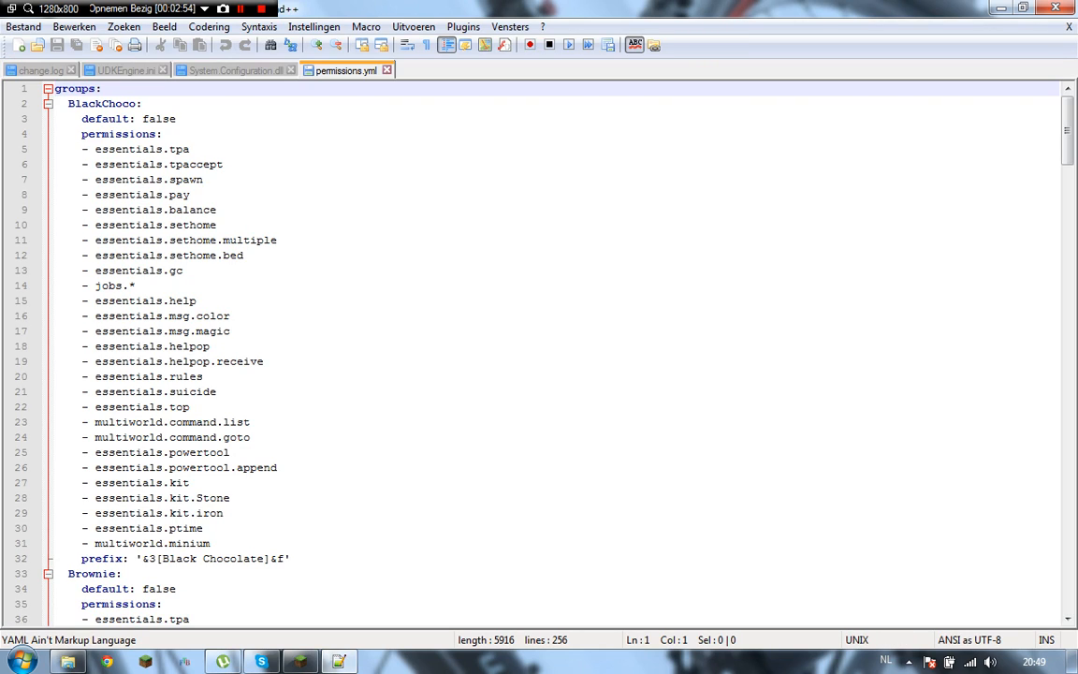
Look over permissions.yml down to the user entries, and highlight the essentials.tpa permission of the BlackChoco group
{"action": "left_click_drag", "start_coordinate": [1068, 131], "coordinate": [1068, 576]}
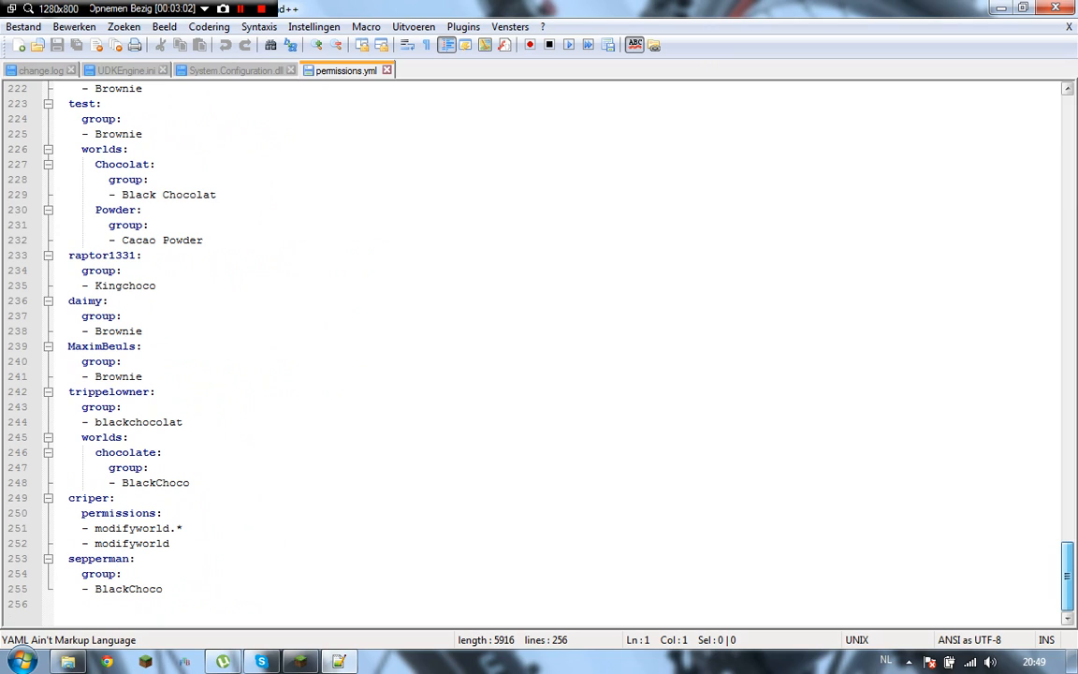
{"action": "key", "text": "ctrl+Home"}
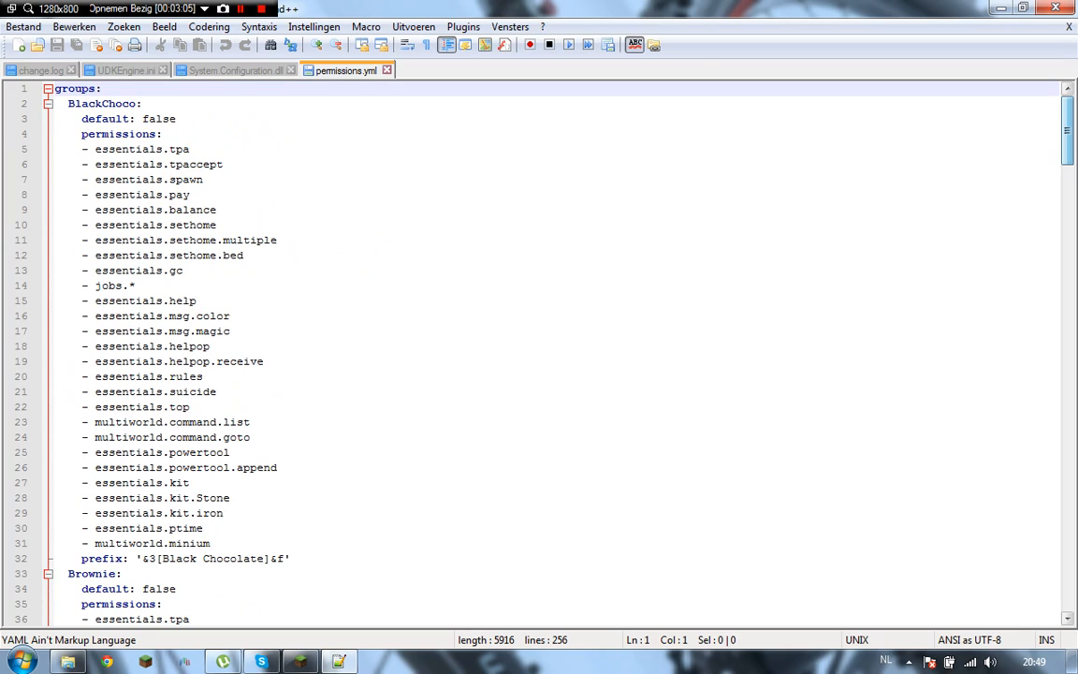
{"action": "left_click_drag", "start_coordinate": [81, 148], "coordinate": [190, 149]}
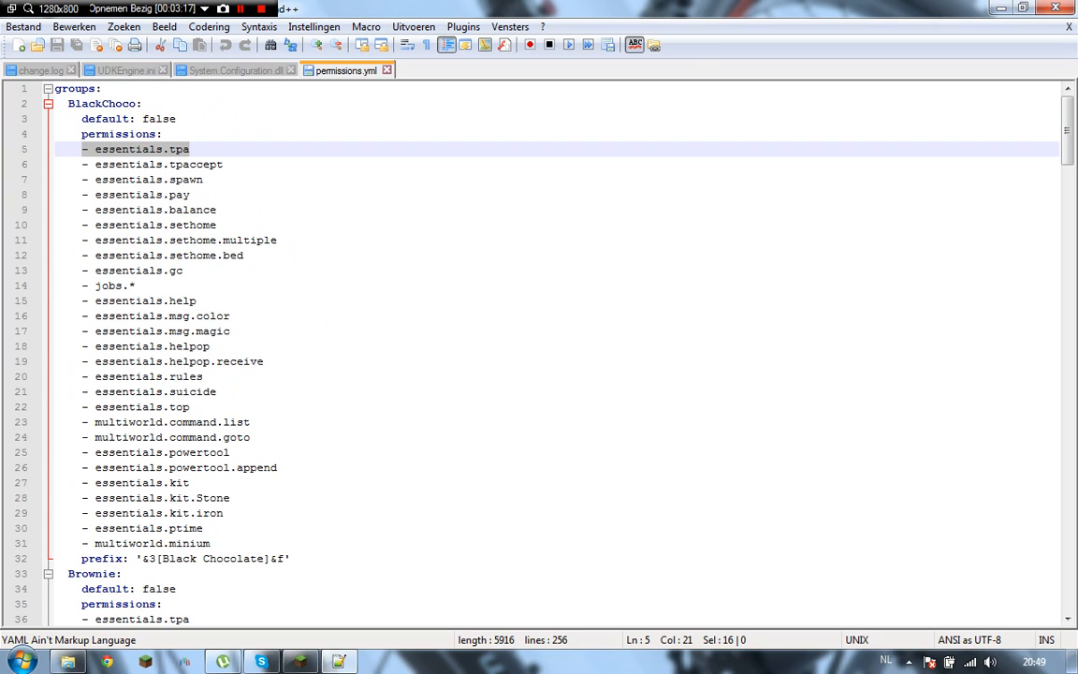
Examine the negated permissions above the "King of chocolat" prefix, highlighting the last -permissions.manage.membership.<group> entry
{"action": "scroll", "coordinate": [557, 354], "scroll_direction": "down", "scroll_amount": 20}
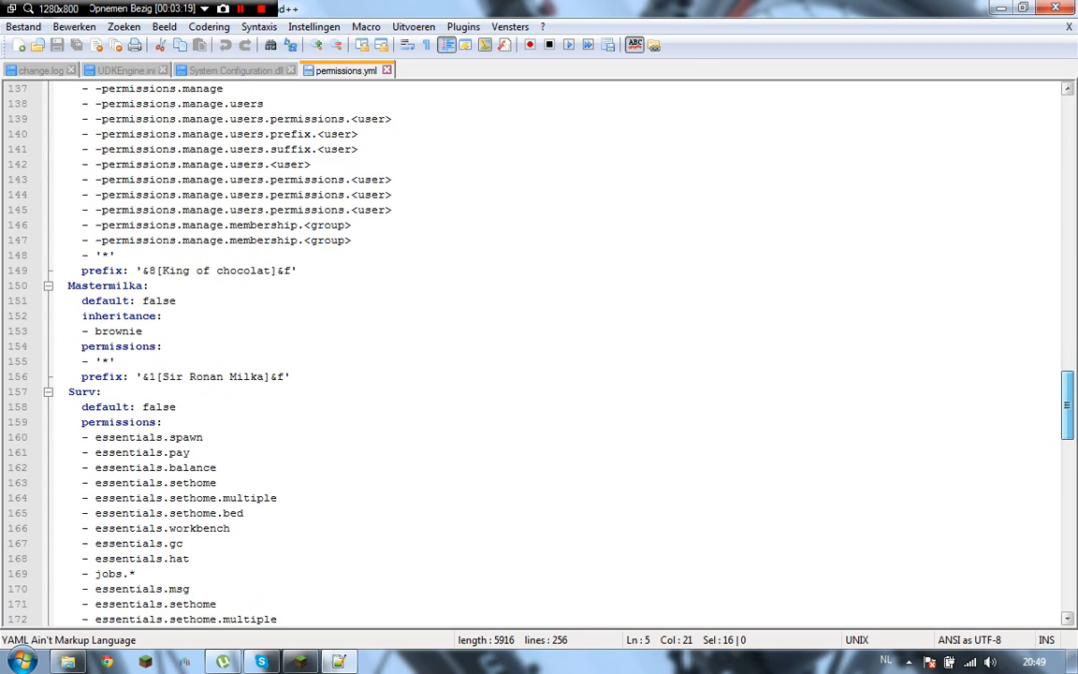
{"action": "left_click_drag", "start_coordinate": [353, 241], "coordinate": [56, 240]}
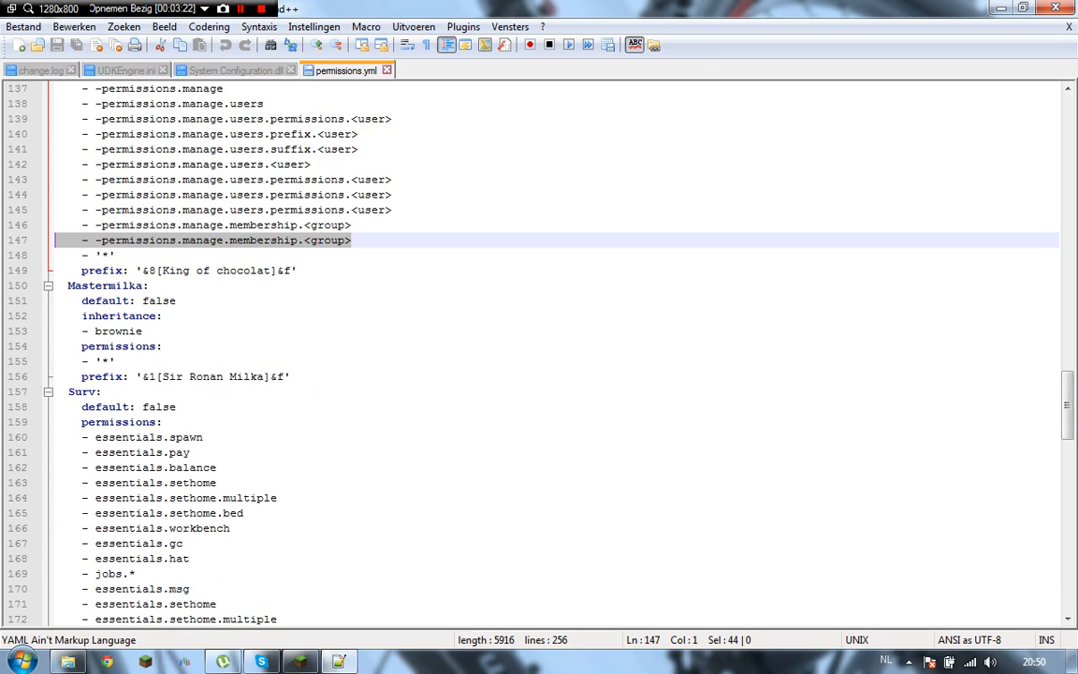
{"action": "left_click_drag", "start_coordinate": [55, 240], "coordinate": [85, 241]}
{"action": "left_click", "coordinate": [60, 240]}
{"action": "scroll", "coordinate": [539, 356], "scroll_direction": "down", "scroll_amount": 5}
{"action": "scroll", "coordinate": [540, 356], "scroll_direction": "up", "scroll_amount": 4}
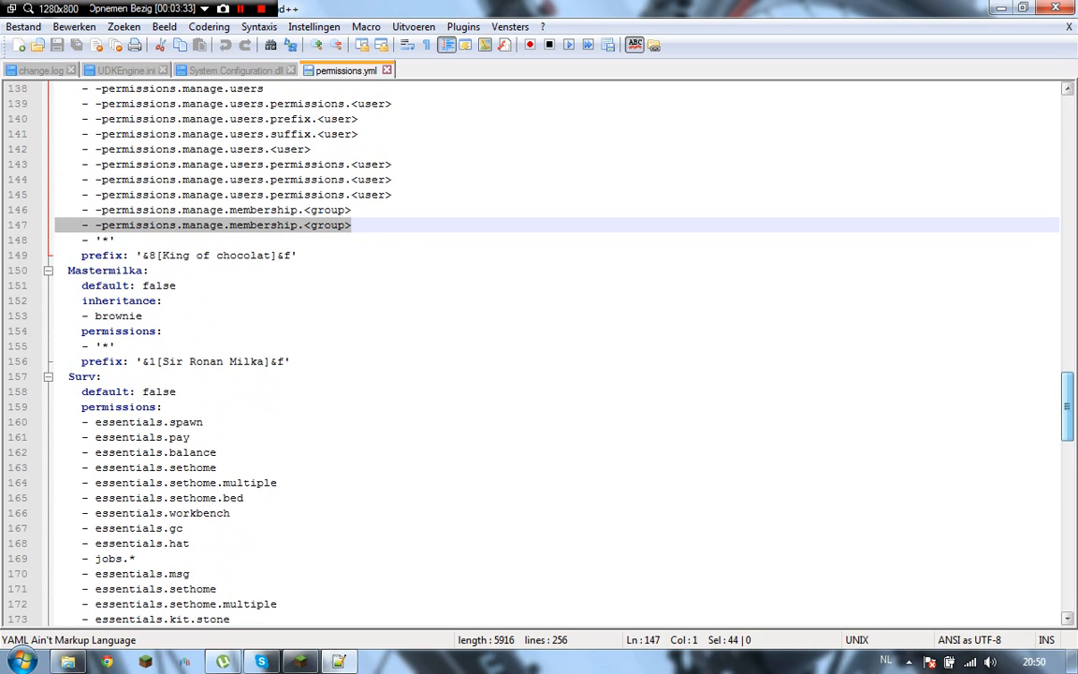
Look over permissions.yml from the Mastermilka group back up to the first group, and close the editor without saving
{"action": "left_click", "coordinate": [115, 346]}
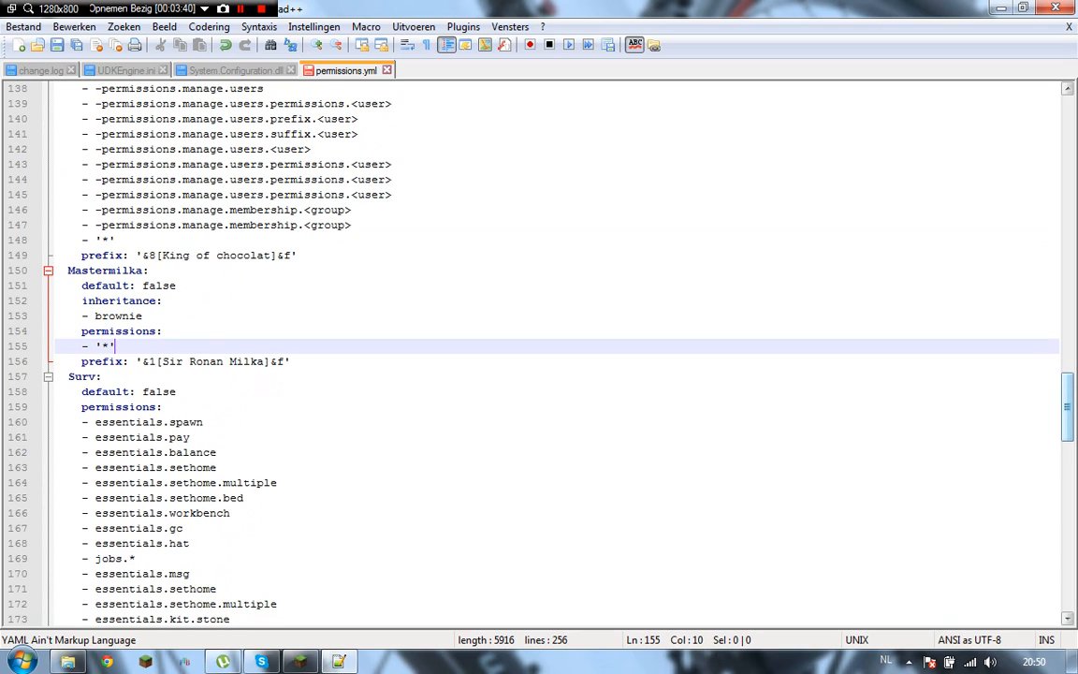
{"action": "scroll", "coordinate": [539, 356], "scroll_direction": "up", "scroll_amount": 20}
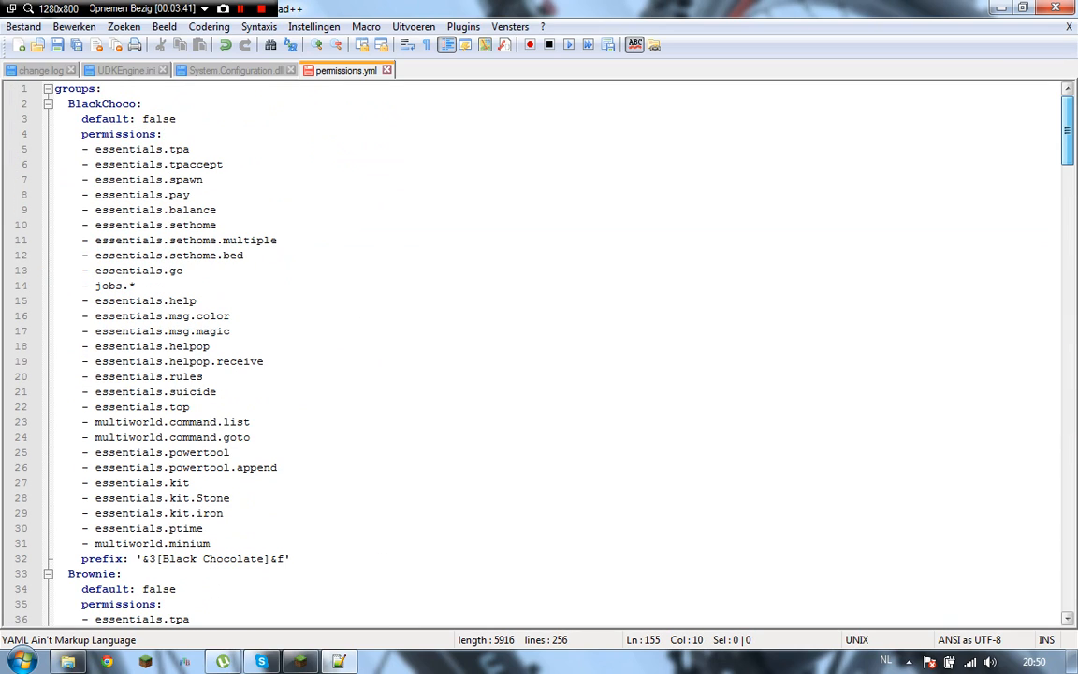
{"action": "scroll", "coordinate": [539, 356], "scroll_direction": "down", "scroll_amount": 20}
{"action": "scroll", "coordinate": [539, 355], "scroll_direction": "up", "scroll_amount": 20}
{"action": "left_click", "coordinate": [1055, 8]}
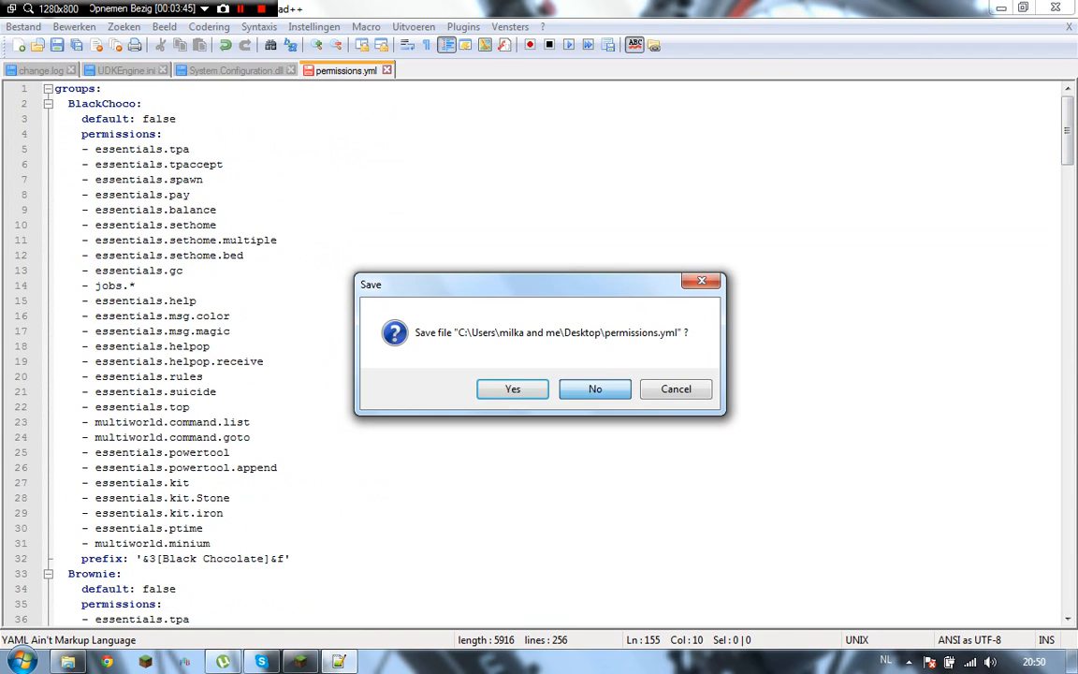
{"action": "left_click", "coordinate": [596, 389]}
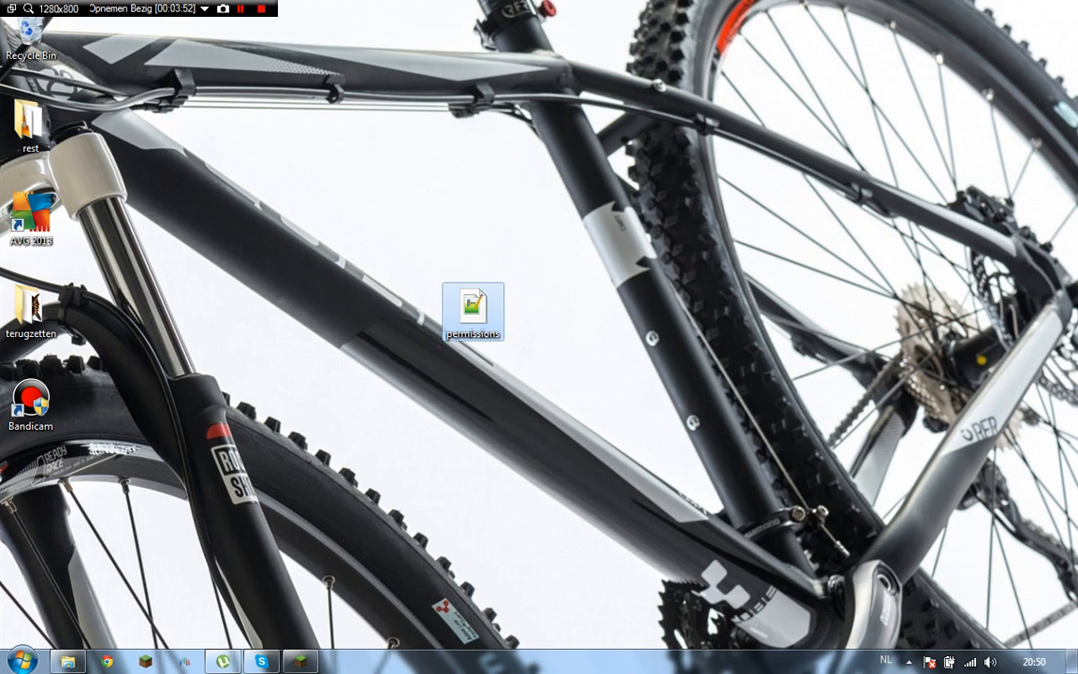
Reopen the permissions file from the desktop and create a new blank document beside it
{"action": "double_click", "coordinate": [473, 312]}
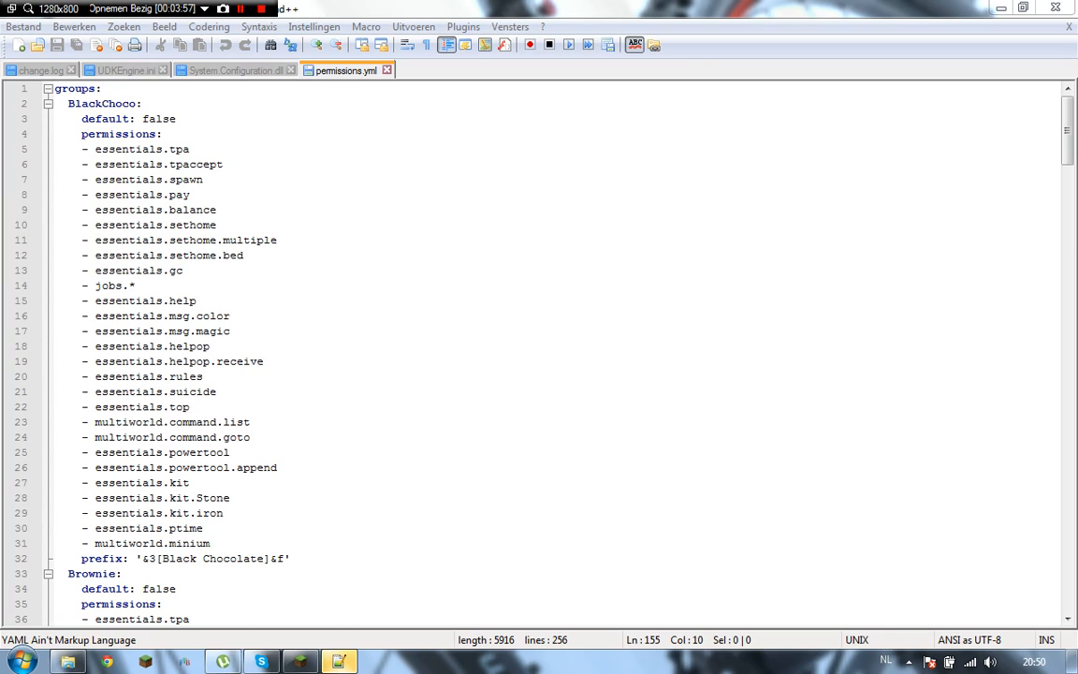
{"action": "left_click", "coordinate": [23, 27]}
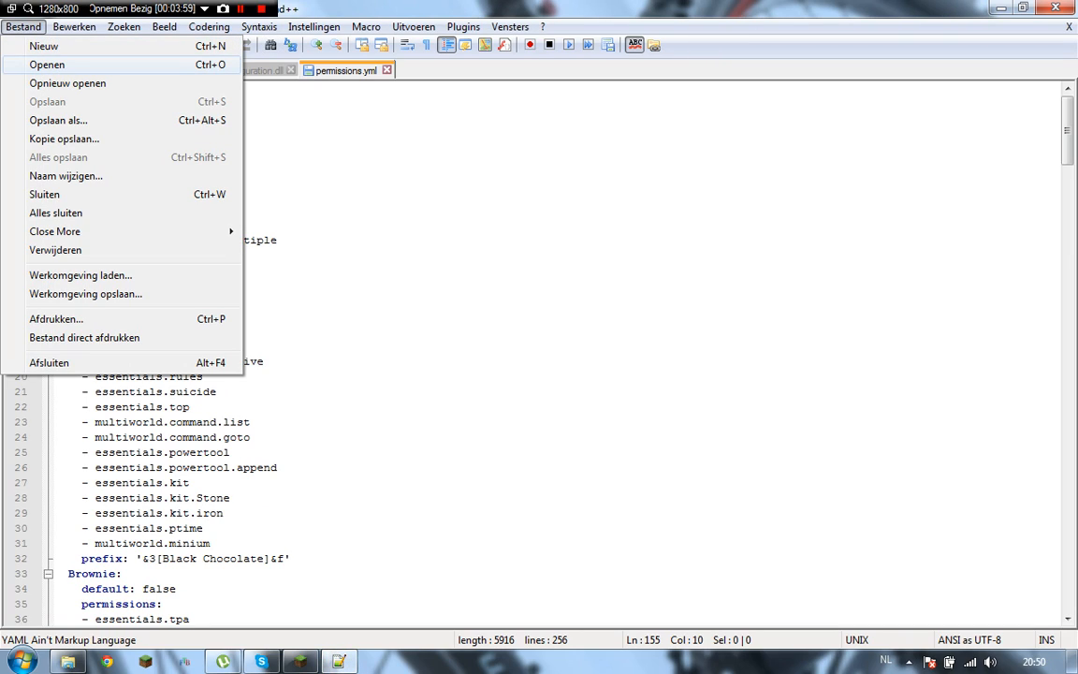
{"action": "left_click", "coordinate": [45, 46]}
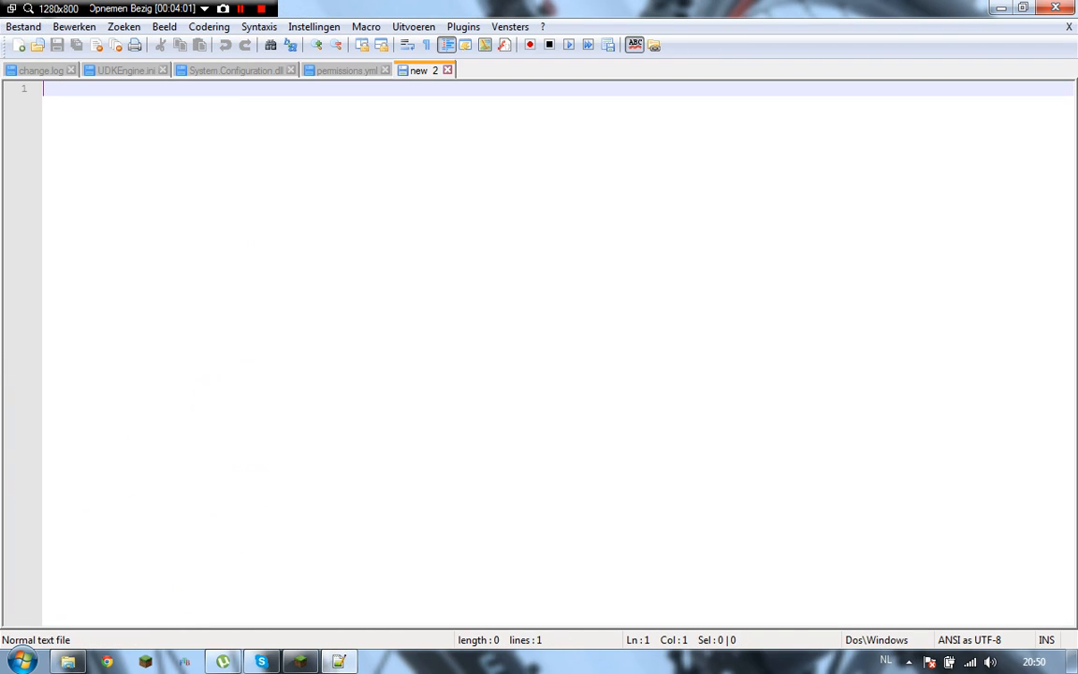
Enter "groups:" as the first line of the new document, using permissions.yml as the reference
{"action": "left_click", "coordinate": [346, 71]}
{"action": "left_click_drag", "start_coordinate": [1069, 558], "coordinate": [1068, 130]}
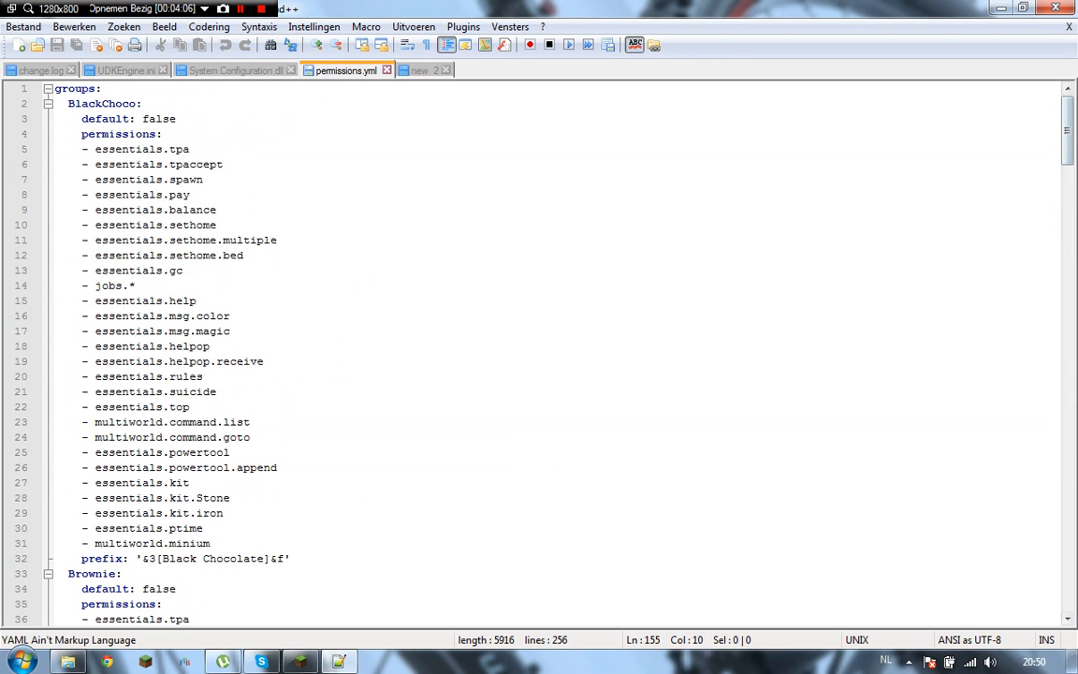
{"action": "key", "text": "ctrl+Tab"}
{"action": "type", "text": "groups:"}
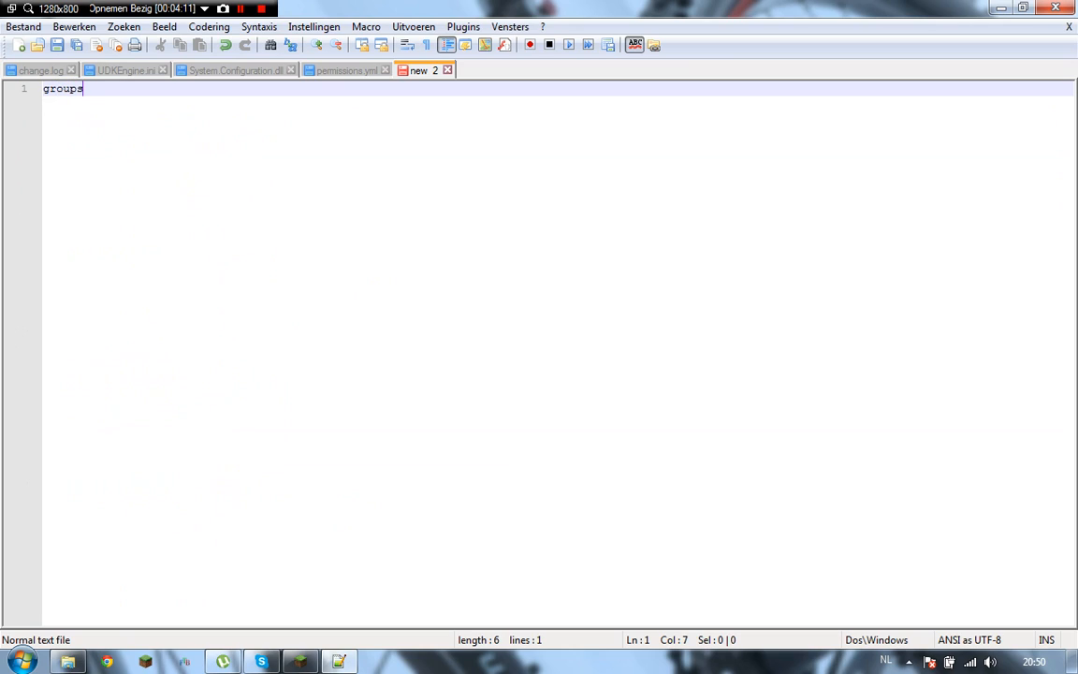
{"action": "key", "text": "Return"}
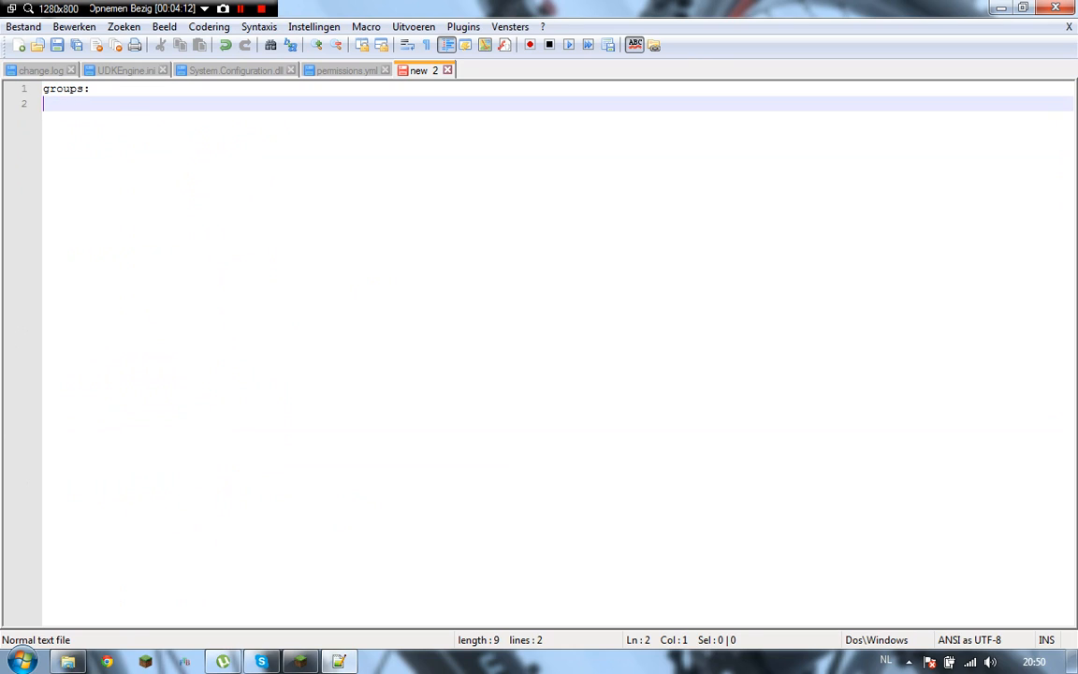
Check the two-space indent of the BlackChoco line in permissions.yml and give the new document's second line the same indent
{"action": "left_click", "coordinate": [346, 70]}
{"action": "left_click", "coordinate": [423, 70]}
{"action": "left_click", "coordinate": [91, 89]}
{"action": "key", "text": "Return"}
{"action": "key", "text": "BackSpace"}
{"action": "key", "text": "BackSpace"}
{"action": "key", "text": "BackSpace"}
{"action": "key", "text": "BackSpace"}
{"action": "left_click", "coordinate": [346, 70]}
{"action": "left_click_drag", "start_coordinate": [68, 104], "coordinate": [55, 104]}
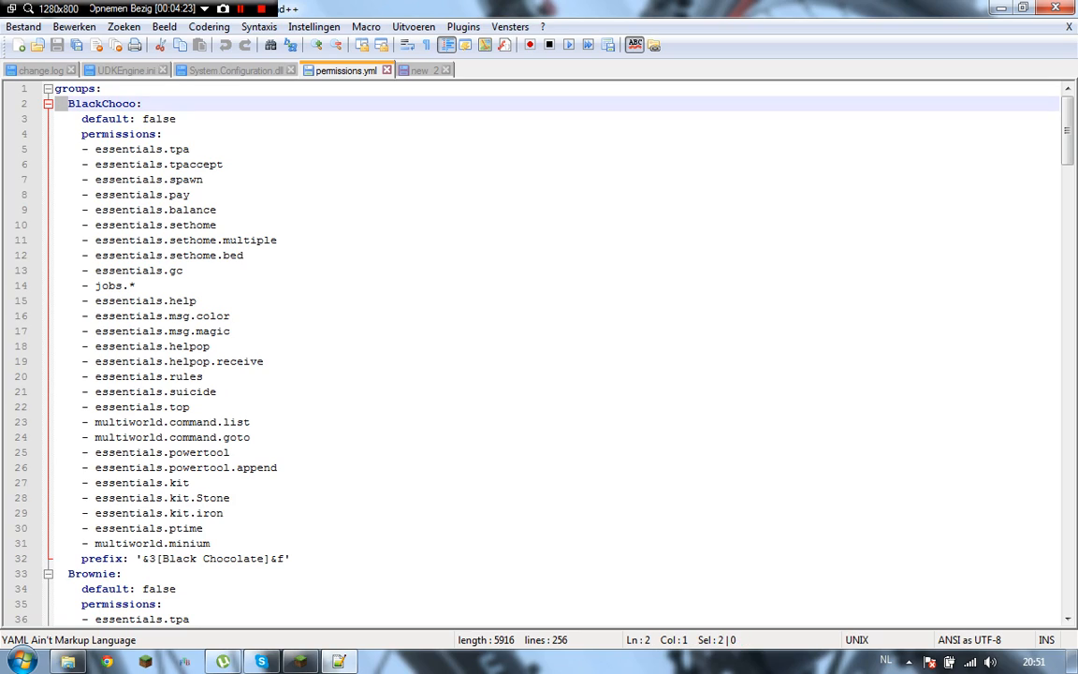
{"action": "key", "text": "ctrl+Tab"}
{"action": "key", "text": "BackSpace"}
{"action": "key", "text": "BackSpace"}
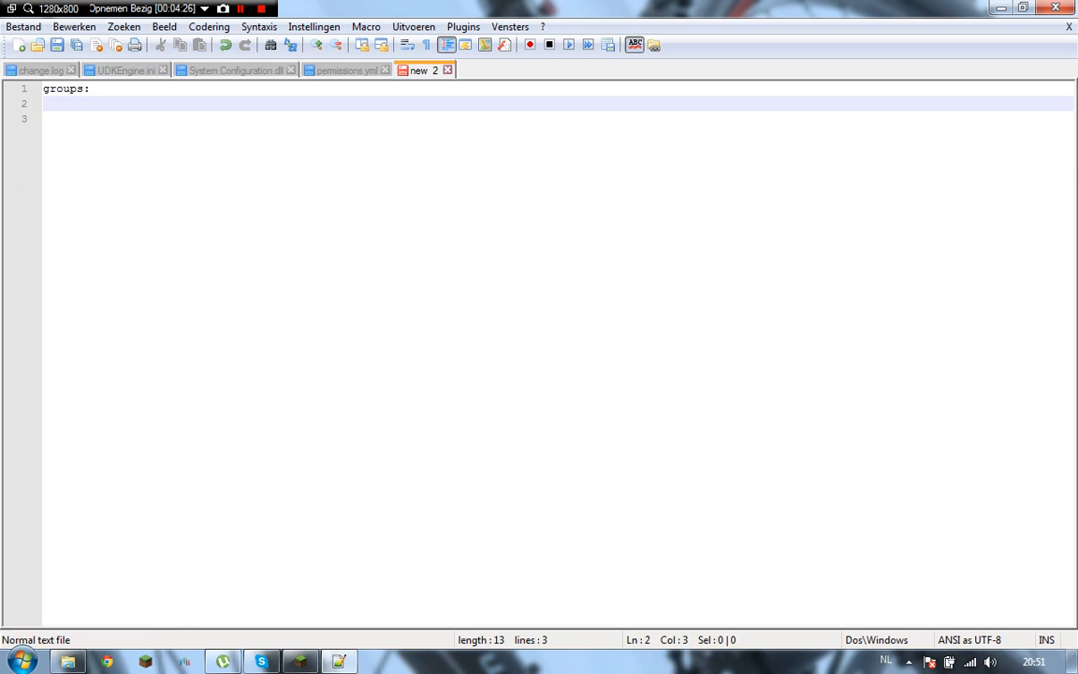
Highlight the text between groups: and BlackChoco in permissions.yml, and clear the groups: line from the new document
{"action": "key", "text": "ctrl+Tab"}
{"action": "key", "text": "Right"}
{"action": "key", "text": "Up"}
{"action": "key", "text": "shift+Down"}
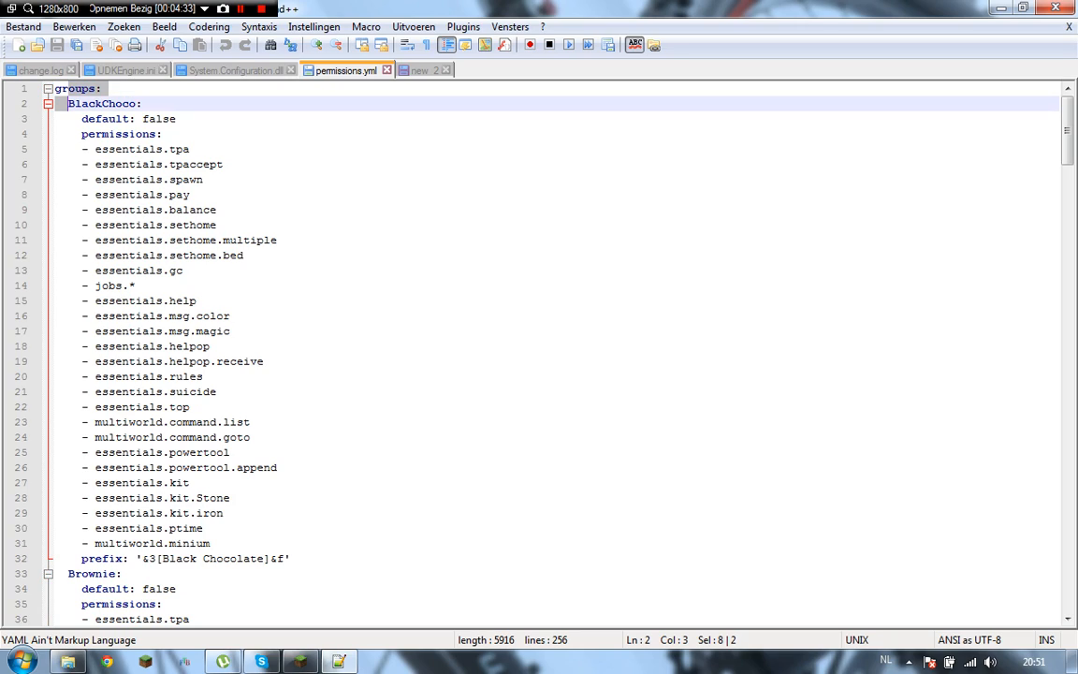
{"action": "key", "text": "ctrl+Tab"}
{"action": "key", "text": "BackSpace"}
{"action": "key", "text": "BackSpace"}
{"action": "key", "text": "BackSpace"}
{"action": "key", "text": "BackSpace"}
{"action": "key", "text": "BackSpace"}
{"action": "key", "text": "BackSpace"}
{"action": "key", "text": "BackSpace"}
{"action": "key", "text": "BackSpace"}
{"action": "key", "text": "BackSpace"}
{"action": "key", "text": "BackSpace"}
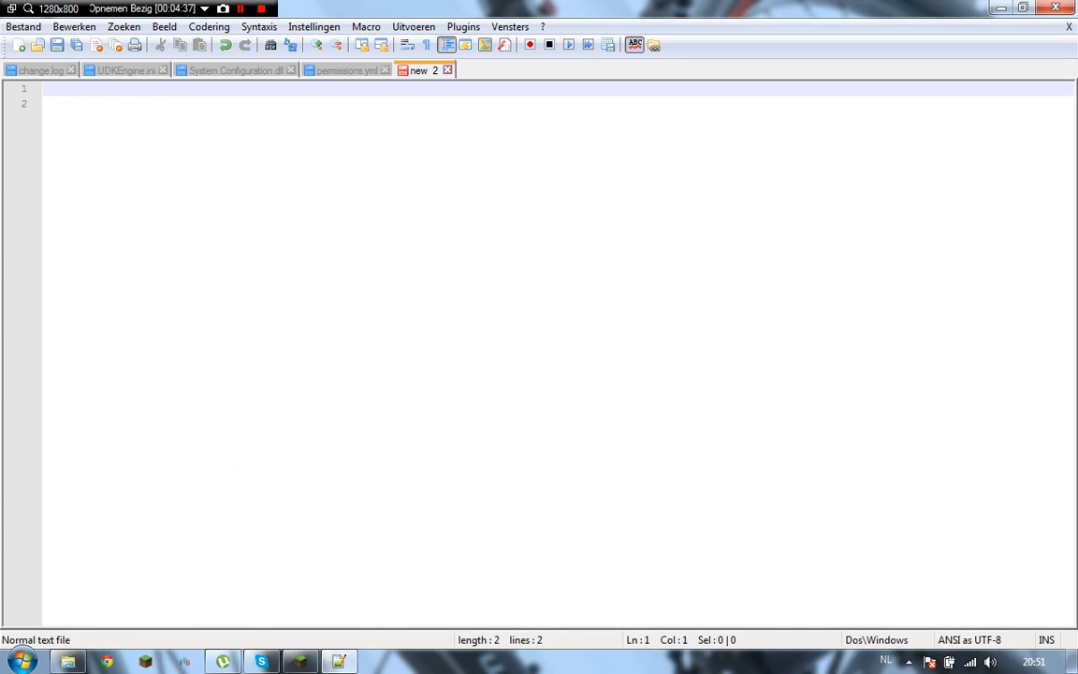
Write "groups:" in the new document with "rank1:" indented two spaces beneath it, and start a four-space-indented third line
{"action": "type", "text": "groups:"}
{"action": "key", "text": "Return"}
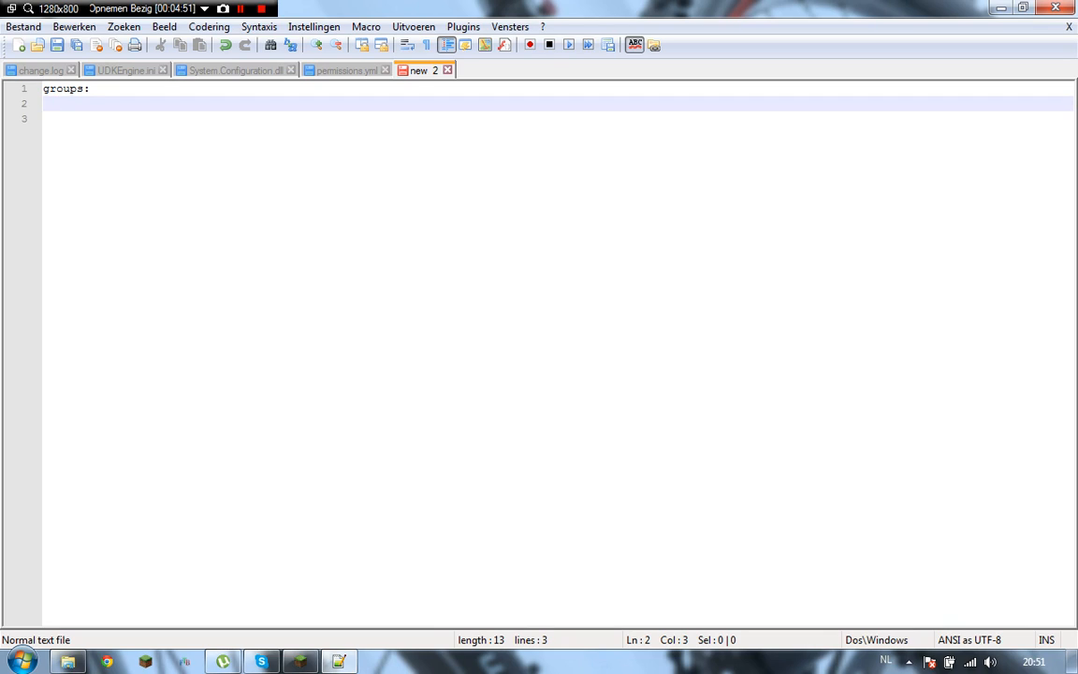
{"action": "key", "text": "BackSpace"}
{"action": "type", "text": "rank1:"}
{"action": "key", "text": "Return"}
{"action": "key", "text": "BackSpace"}
{"action": "key", "text": "BackSpace"}
{"action": "key", "text": "BackSpace"}
{"action": "key", "text": "BackSpace"}
{"action": "key", "text": "BackSpace"}
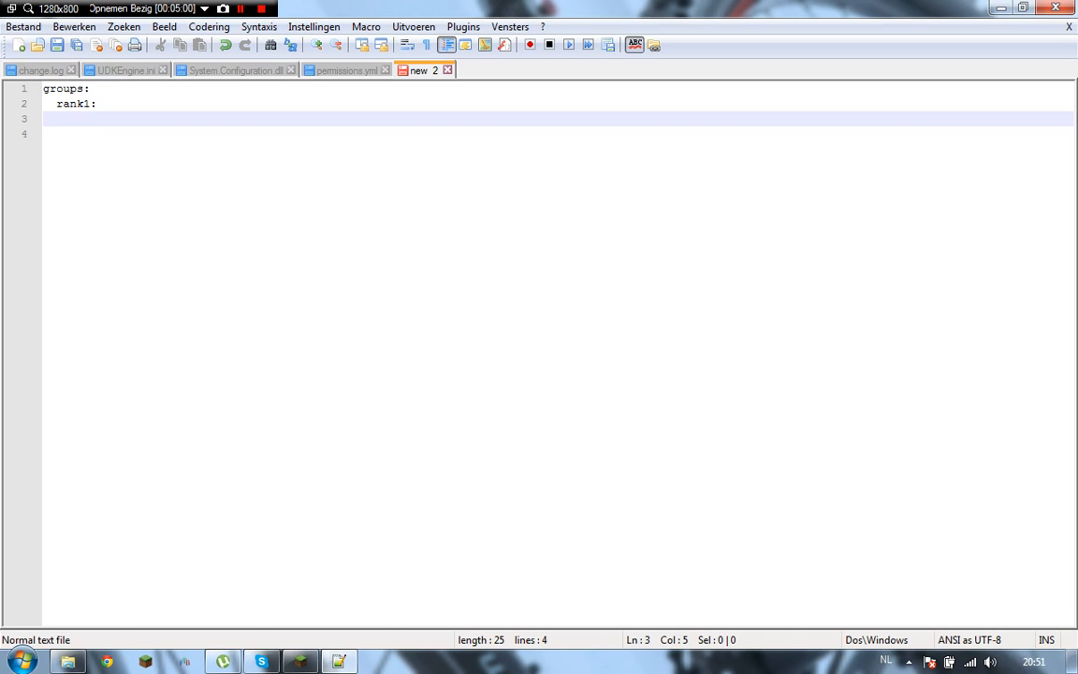
Highlight the four-space indent before BlackChoco's default line in permissions.yml, and add an equally indented "default:" line under rank1
{"action": "left_click", "coordinate": [346, 70]}
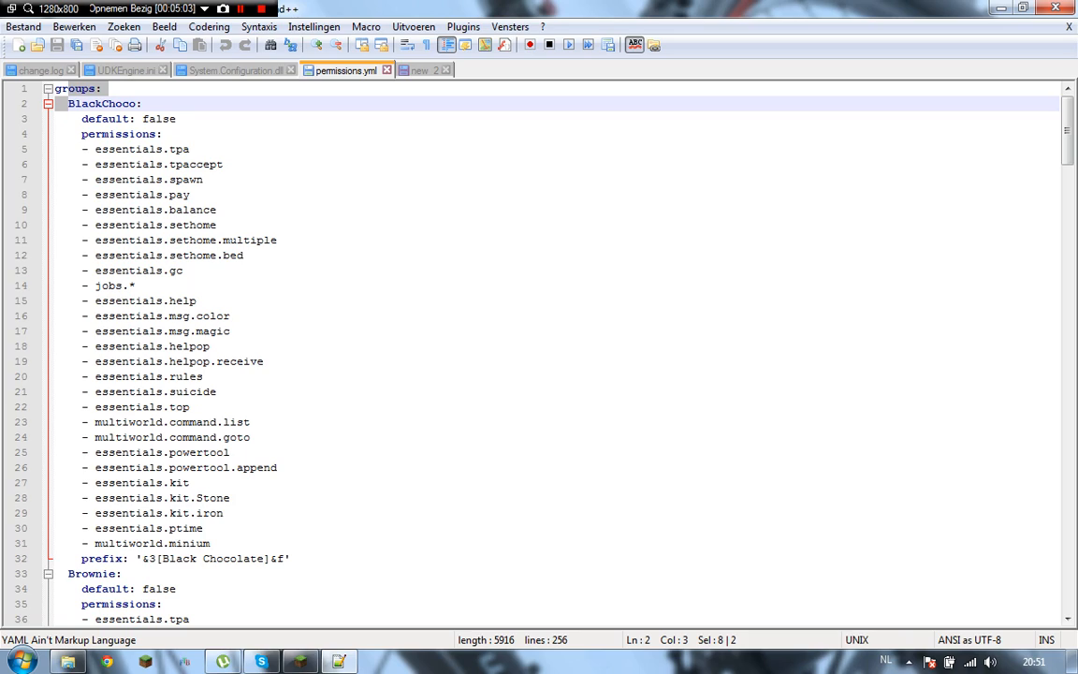
{"action": "left_click_drag", "start_coordinate": [81, 118], "coordinate": [55, 119]}
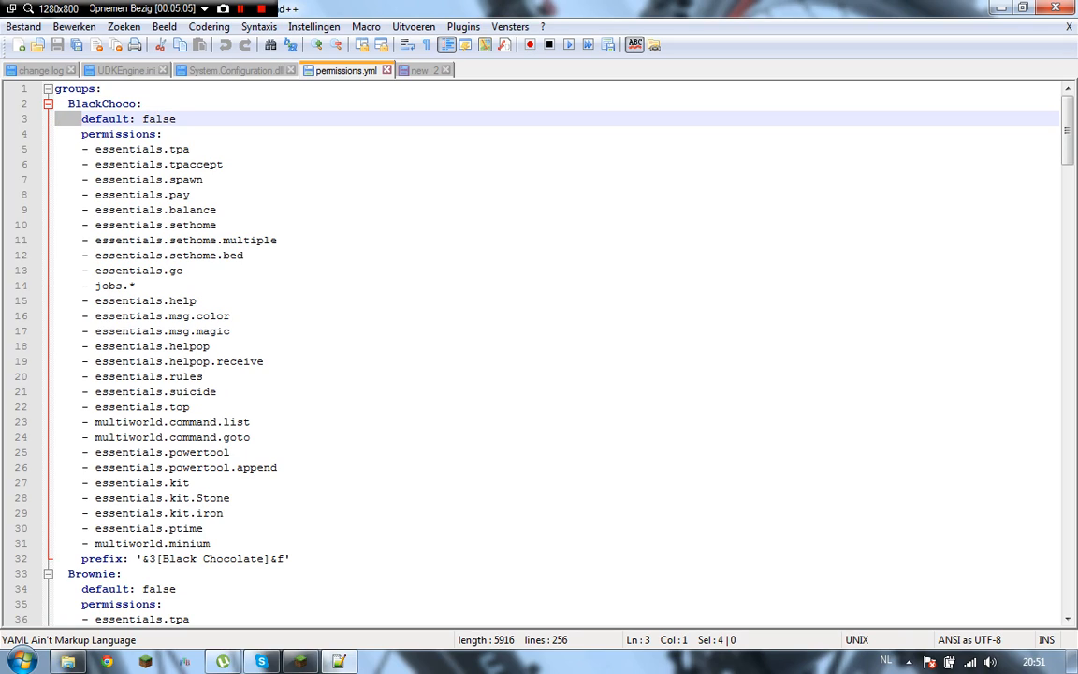
{"action": "left_click", "coordinate": [423, 70]}
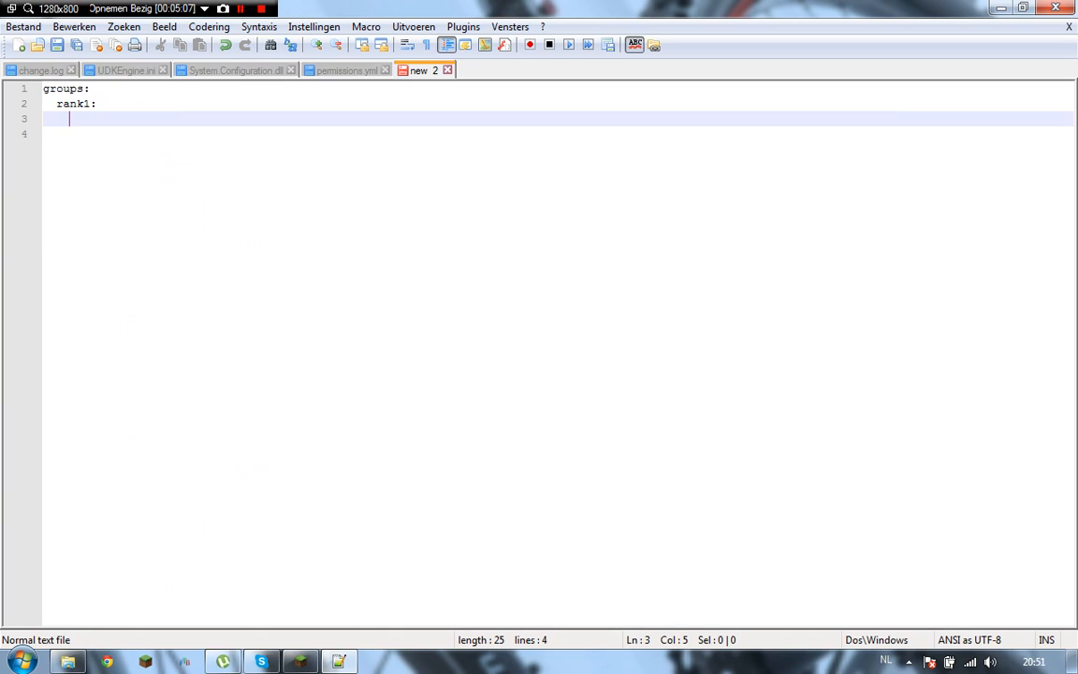
{"action": "type", "text": "default:"}
{"action": "key", "text": "Return"}
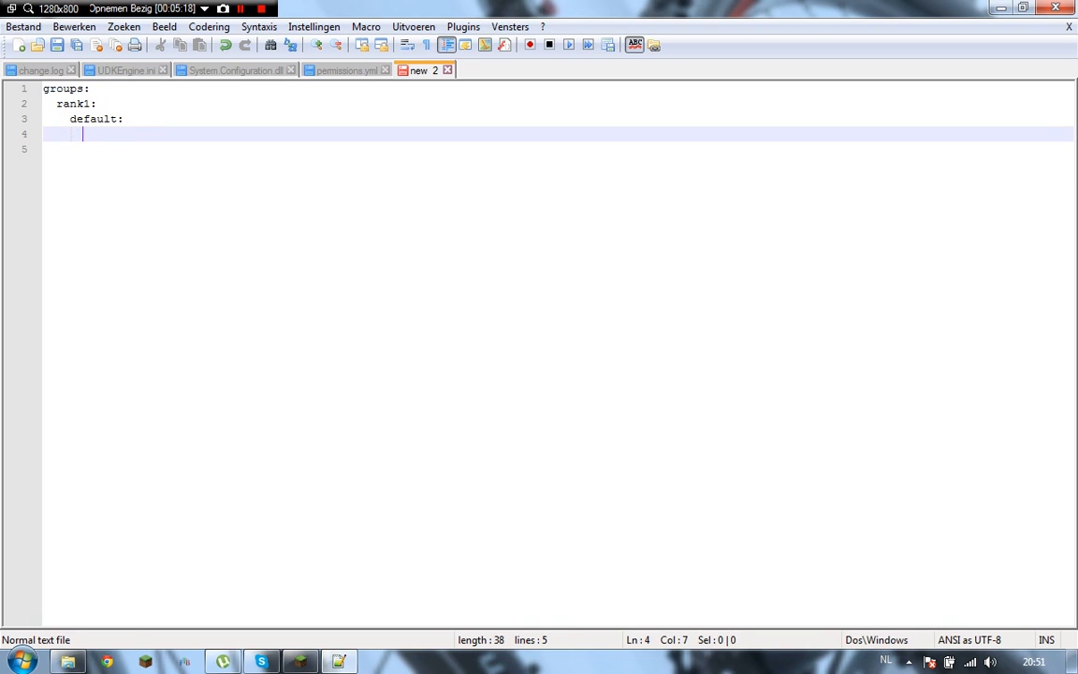
Add a "permissions:" line below default: at the same four-space indent
{"action": "left_click", "coordinate": [347, 70]}
{"action": "left_click", "coordinate": [423, 70]}
{"action": "key", "text": "BackSpace"}
{"action": "key", "text": "BackSpace"}
{"action": "type", "text": "permi"}
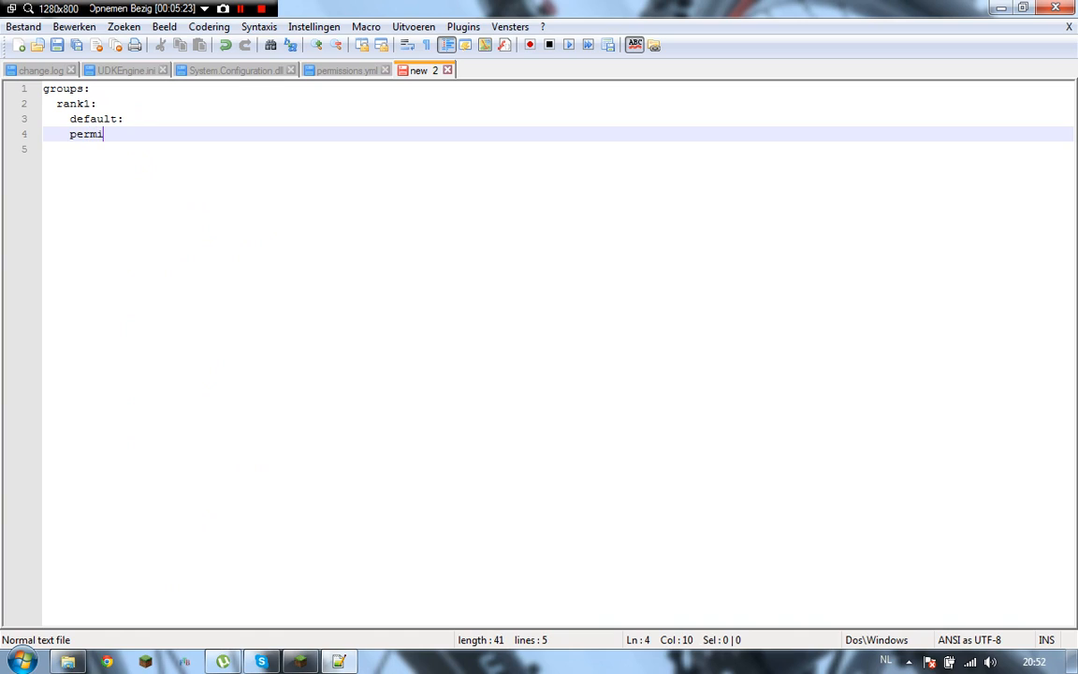
{"action": "type", "text": "ssions:"}
{"action": "key", "text": "Return"}
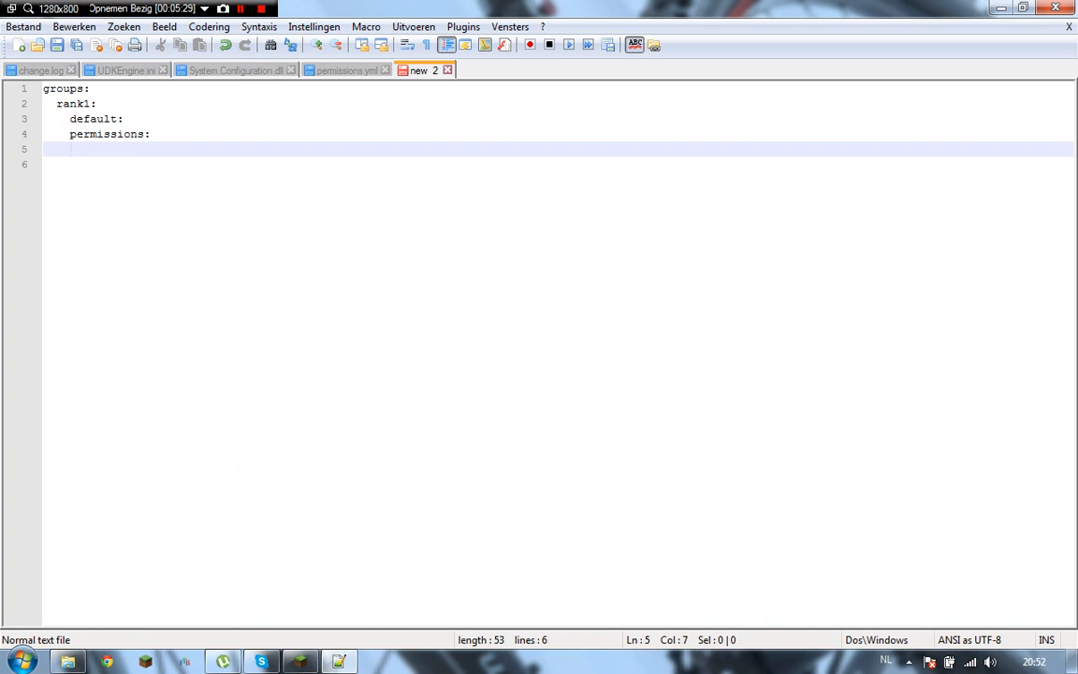
Add the entry "- essentials.hat" under permissions: in the rank1 group
{"action": "type", "text": "- e"}
{"action": "key", "text": "BackSpace"}
{"action": "type", "text": "essent"}
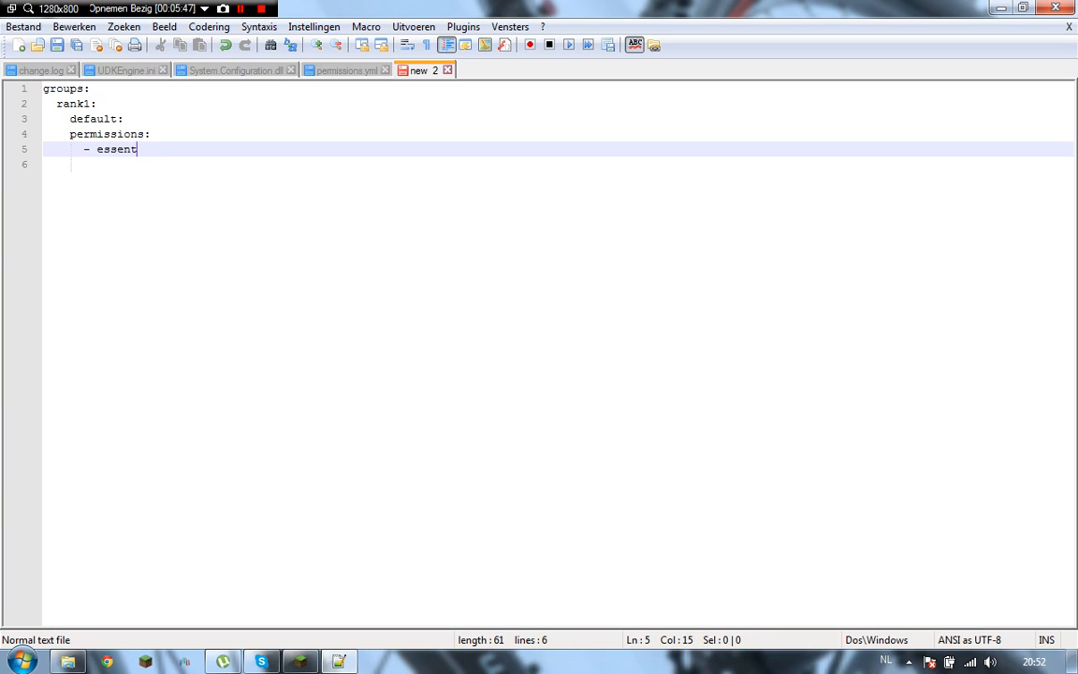
{"action": "type", "text": "ials.adm"}
{"action": "key", "text": "BackSpace"}
{"action": "key", "text": "BackSpace"}
{"action": "key", "text": "BackSpace"}
{"action": "type", "text": "hat"}
Replace the new document's content with a copy of permissions.yml from groups: through BlackChoco's multiworld.minium entry
{"action": "key", "text": "ctrl+a"}
{"action": "key", "text": "ctrl+Tab"}
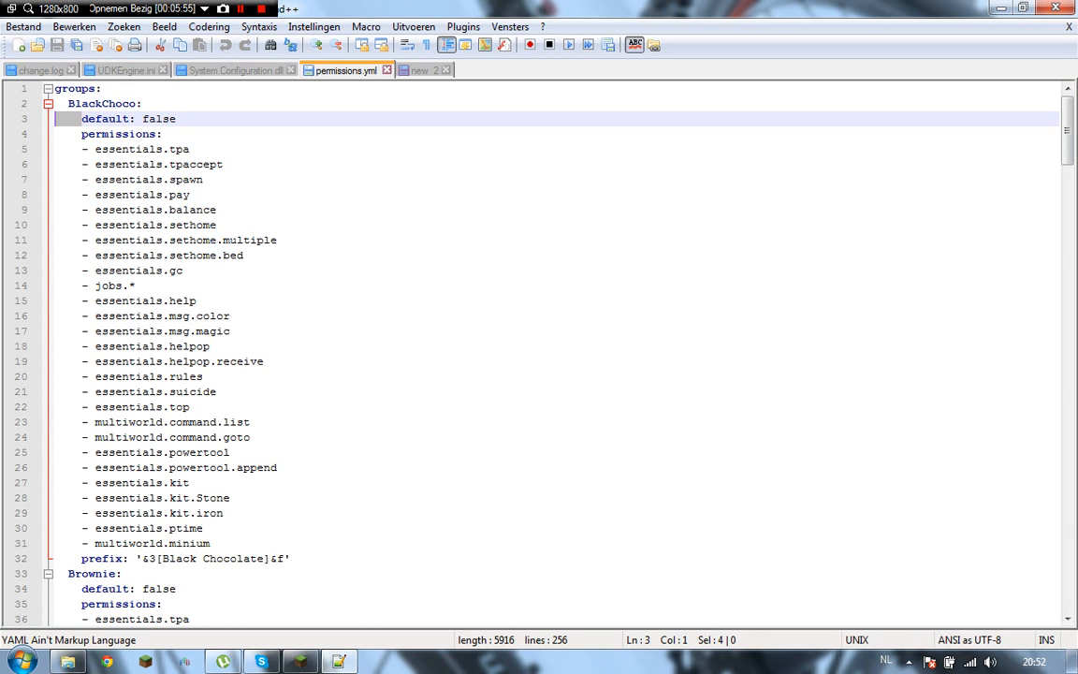
{"action": "left_click_drag", "start_coordinate": [212, 544], "coordinate": [55, 89]}
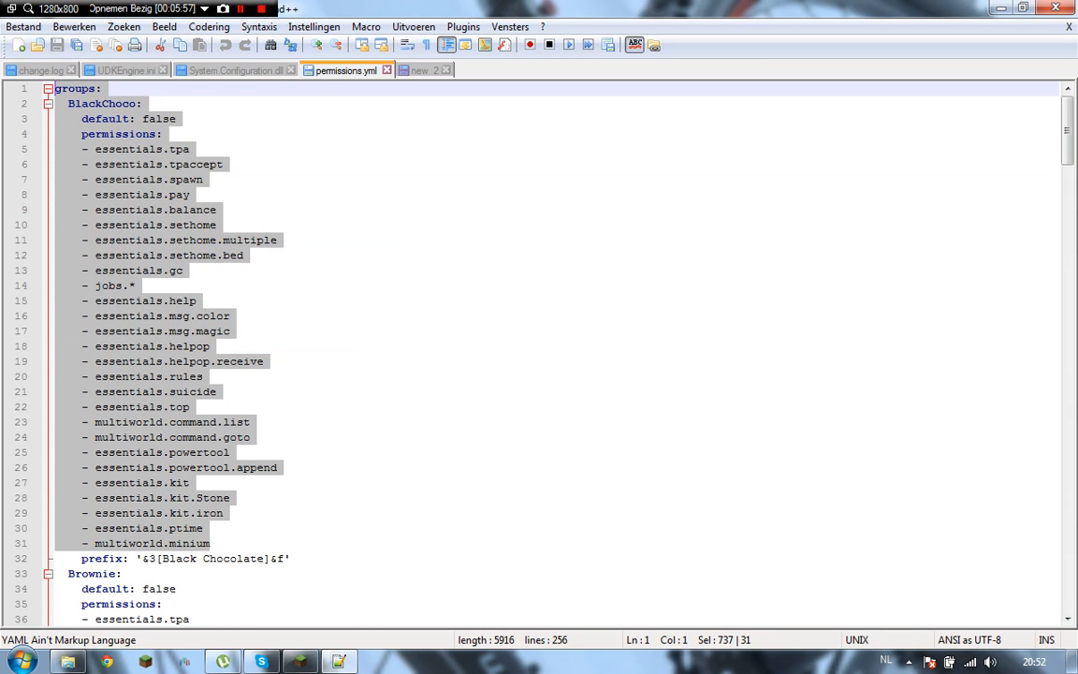
{"action": "right_click", "coordinate": [79, 126]}
{"action": "left_click", "coordinate": [131, 169]}
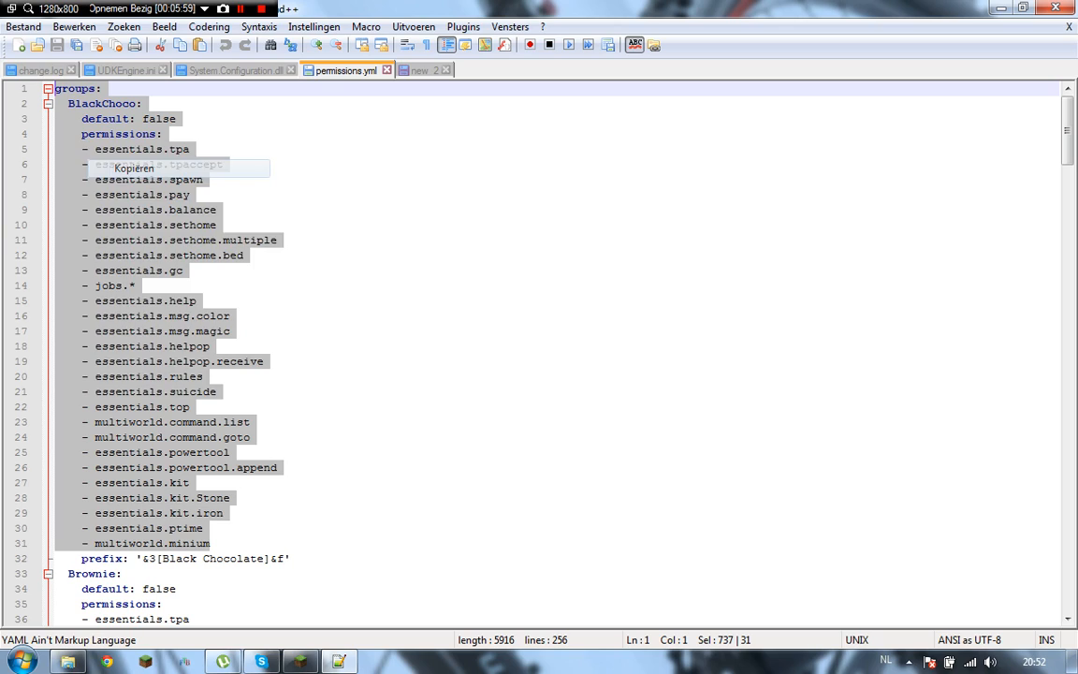
{"action": "key", "text": "ctrl+Tab"}
{"action": "key", "text": "Delete"}
{"action": "key", "text": "ctrl+v"}
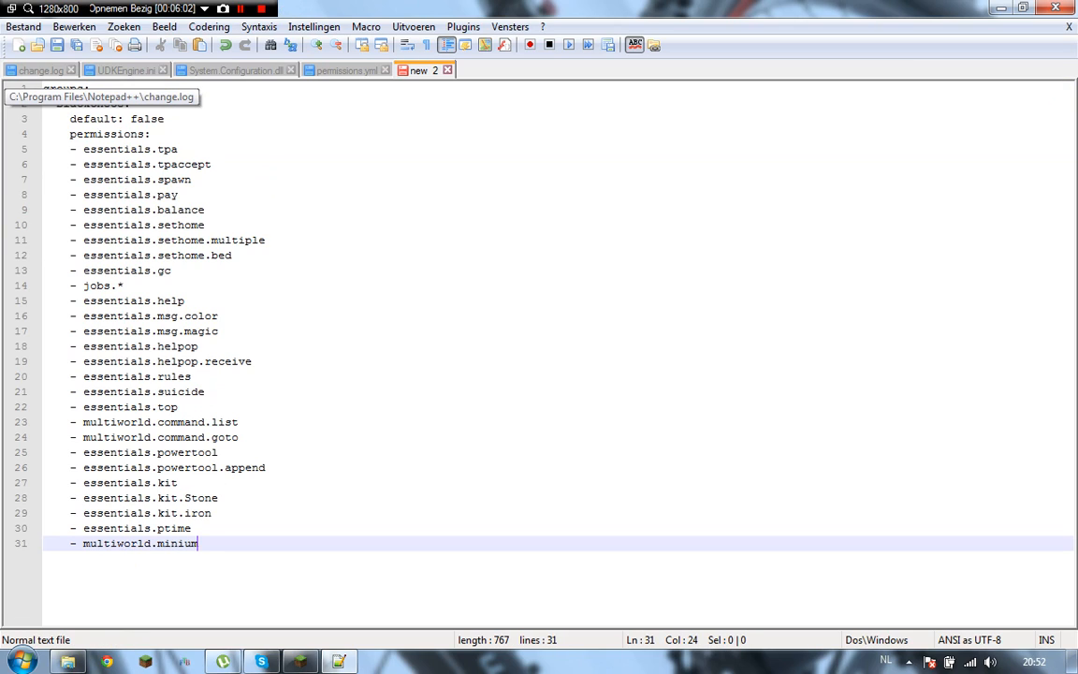
Examine the multiworld.minium permission on the last line, highlighting its final word and the whole line
{"action": "left_click", "coordinate": [56, 89]}
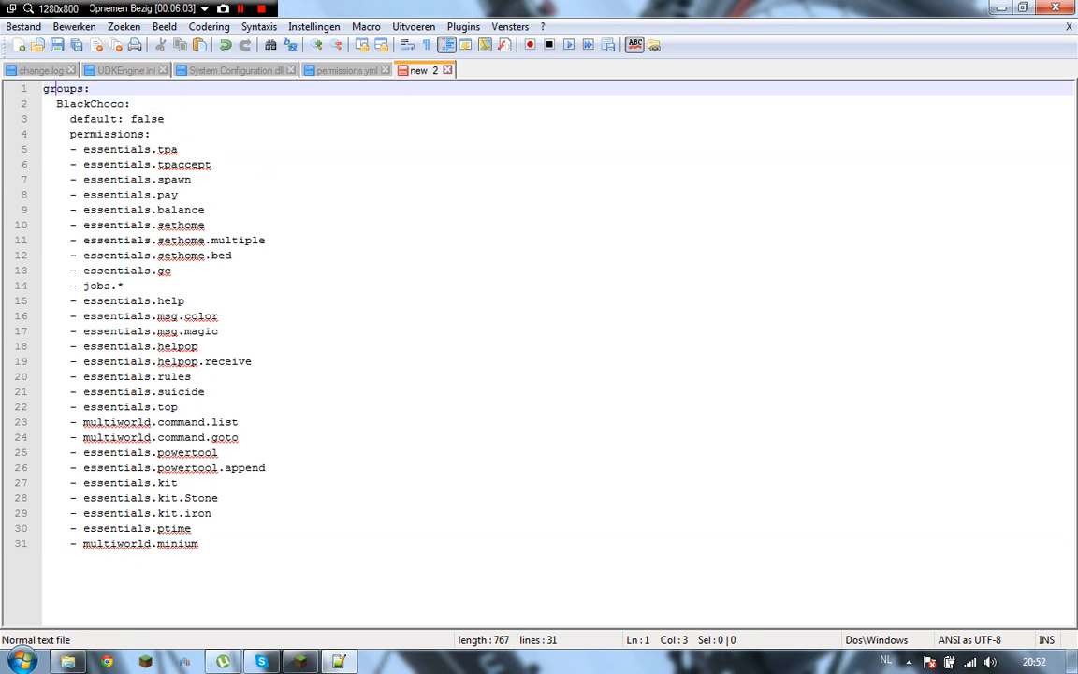
{"action": "key", "text": "ctrl+End"}
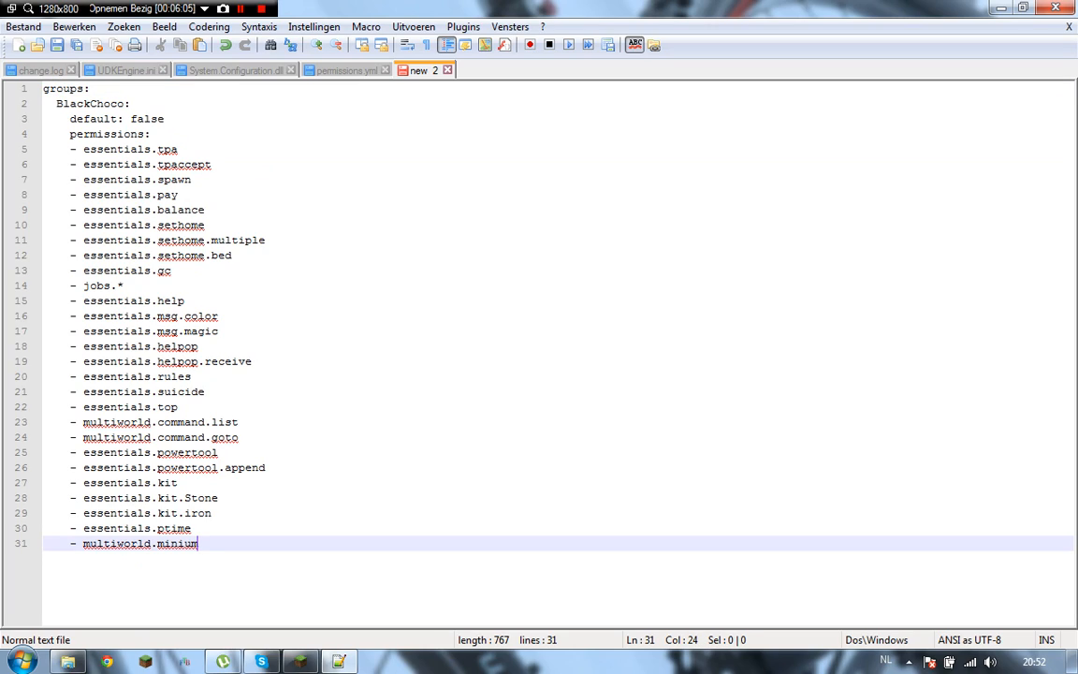
{"action": "key", "text": "shift+Left"}
{"action": "key", "text": "shift+Left"}
{"action": "key", "text": "shift+Left"}
{"action": "key", "text": "shift+Left"}
{"action": "key", "text": "shift+Left"}
{"action": "key", "text": "shift+Left"}
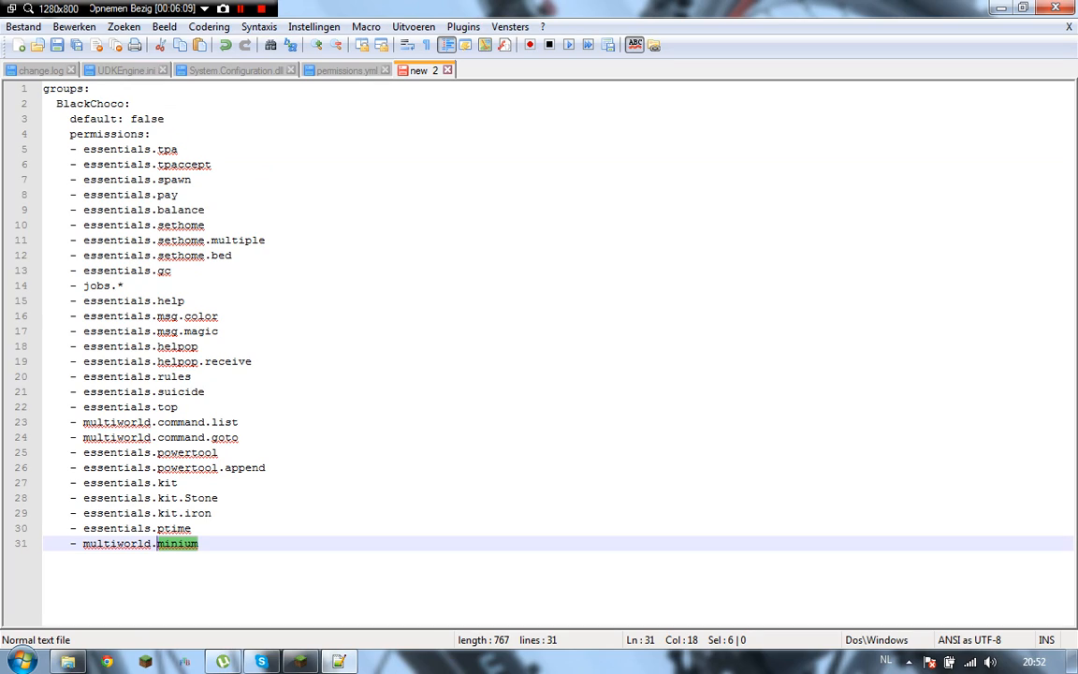
{"action": "key", "text": "shift+Home"}
{"action": "key", "text": "shift+Home"}
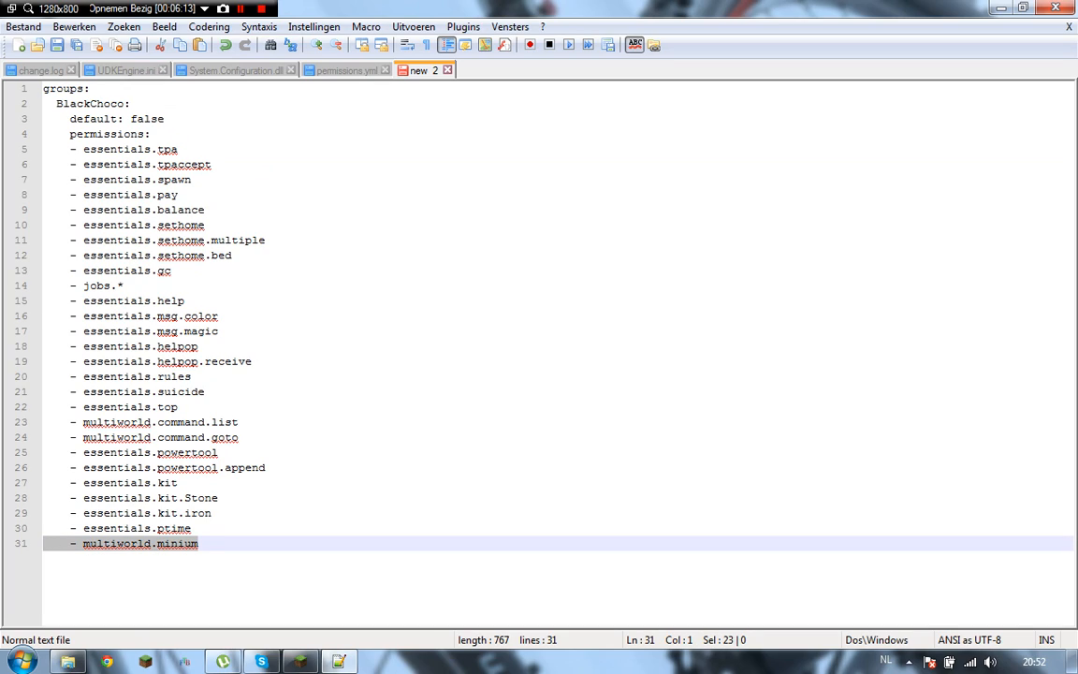
{"action": "mouse_move", "coordinate": [193, 529]}
{"action": "left_mouse_down"}
{"action": "mouse_move", "coordinate": [45, 513]}
{"action": "mouse_move", "coordinate": [117, 544]}
{"action": "mouse_move", "coordinate": [192, 528]}
{"action": "left_mouse_up"}
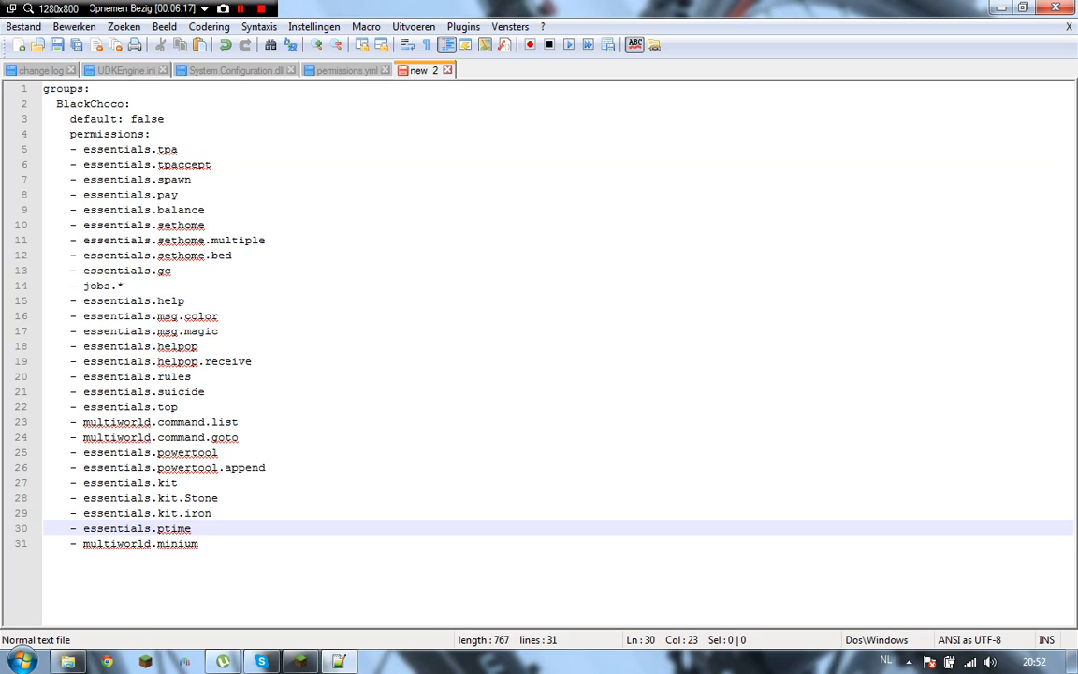
Highlight the jobs.* permission, and remove and re-enter its asterisk wildcard
{"action": "left_click_drag", "start_coordinate": [124, 286], "coordinate": [44, 285]}
{"action": "left_click", "coordinate": [124, 285]}
{"action": "key", "text": "BackSpace"}
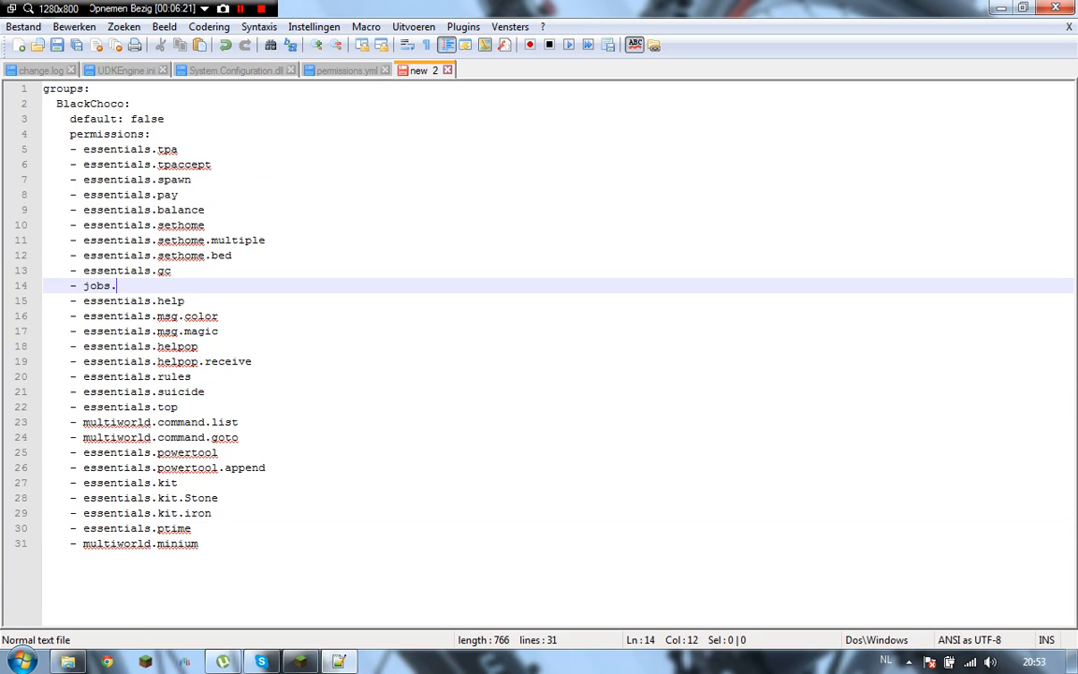
{"action": "type", "text": "*"}
{"action": "left_click", "coordinate": [200, 544]}
{"action": "key", "text": "Return"}
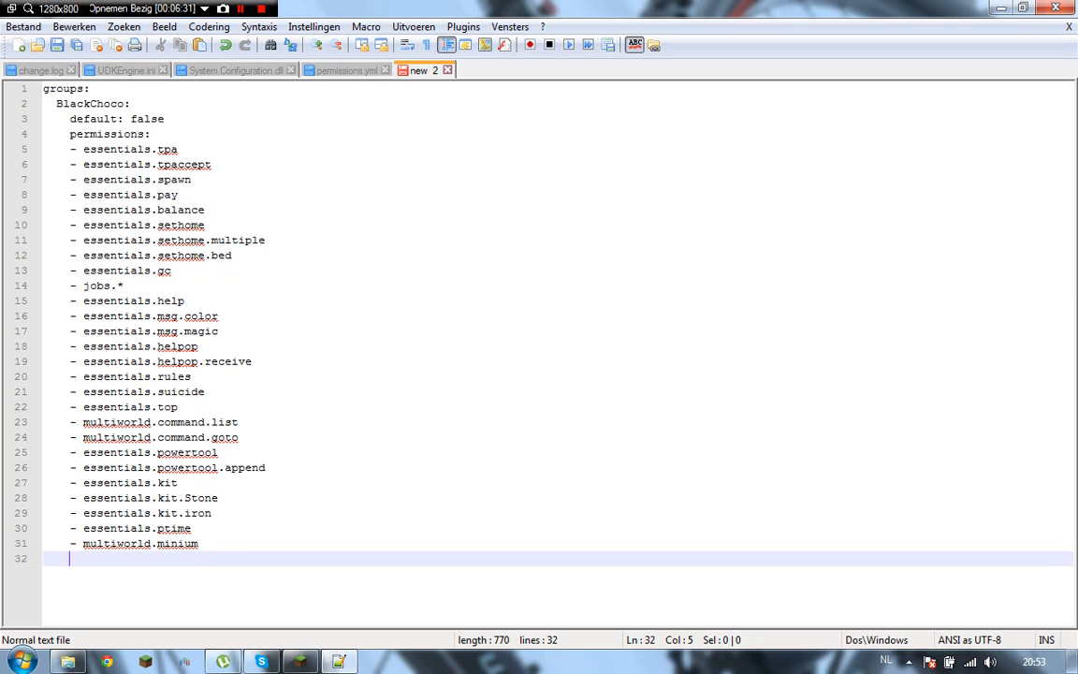
{"action": "key", "text": "BackSpace"}
{"action": "key", "text": "BackSpace"}
{"action": "key", "text": "BackSpace"}
{"action": "key", "text": "BackSpace"}
{"action": "type", "text": "um"}
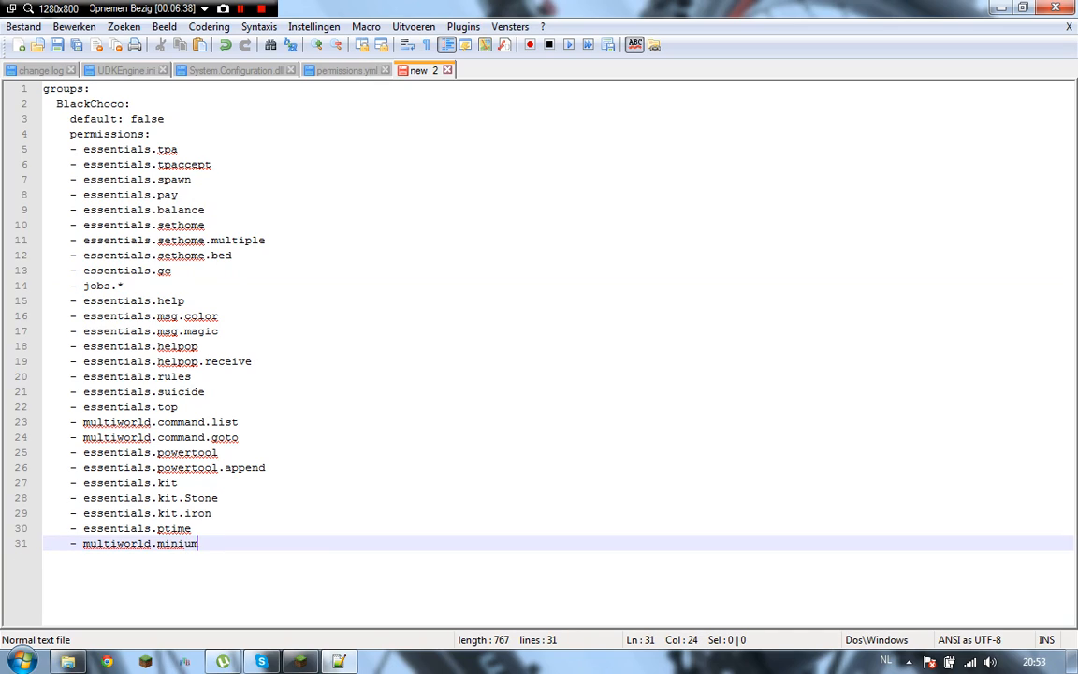
Add an Admin: group with default: false below BlackChoco's multiworld.minium entry, indented like the BlackChoco group
{"action": "key", "text": "Return"}
{"action": "key", "text": "BackSpace"}
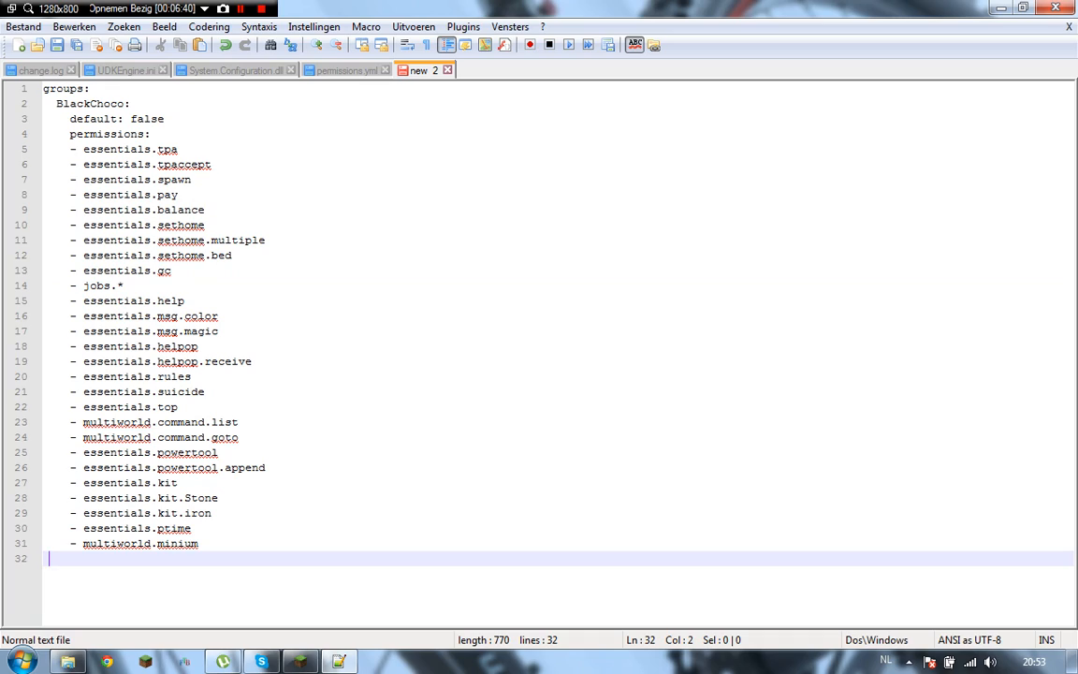
{"action": "key", "text": "BackSpace"}
{"action": "type", "text": "Admin:"}
{"action": "key", "text": "Return"}
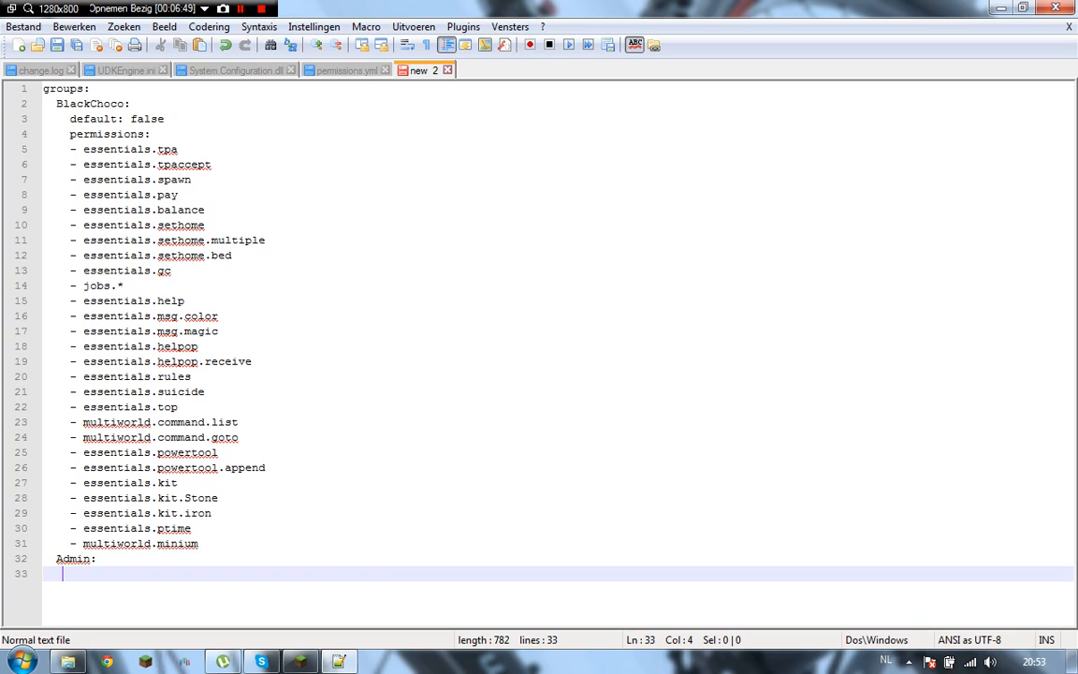
{"action": "type", "text": "defau"}
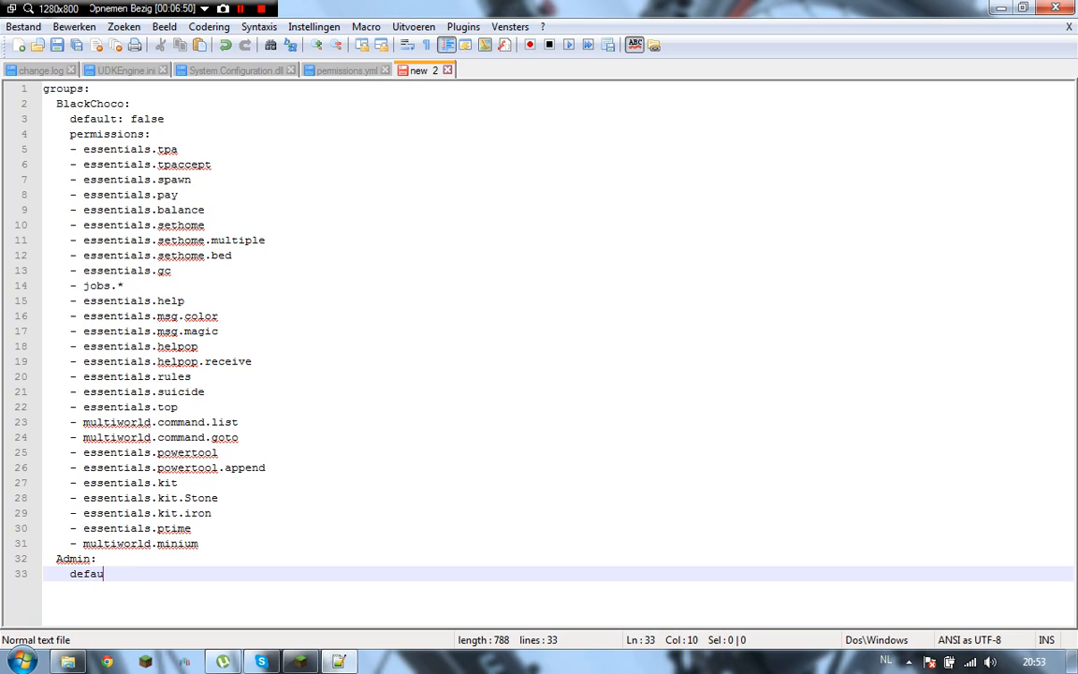
{"action": "type", "text": "lt: false"}
{"action": "key", "text": "Return"}
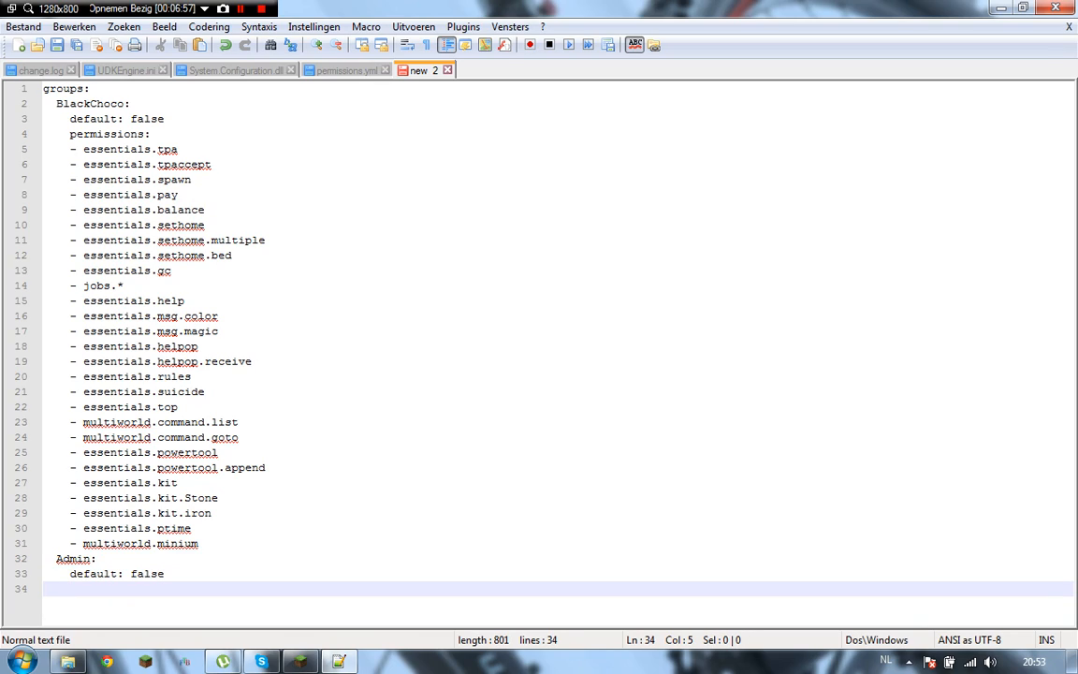
Add permissions: under the Admin group and enter '*' below it, aligned with the permissions: line
{"action": "type", "text": "permissions:"}
{"action": "key", "text": "Return"}
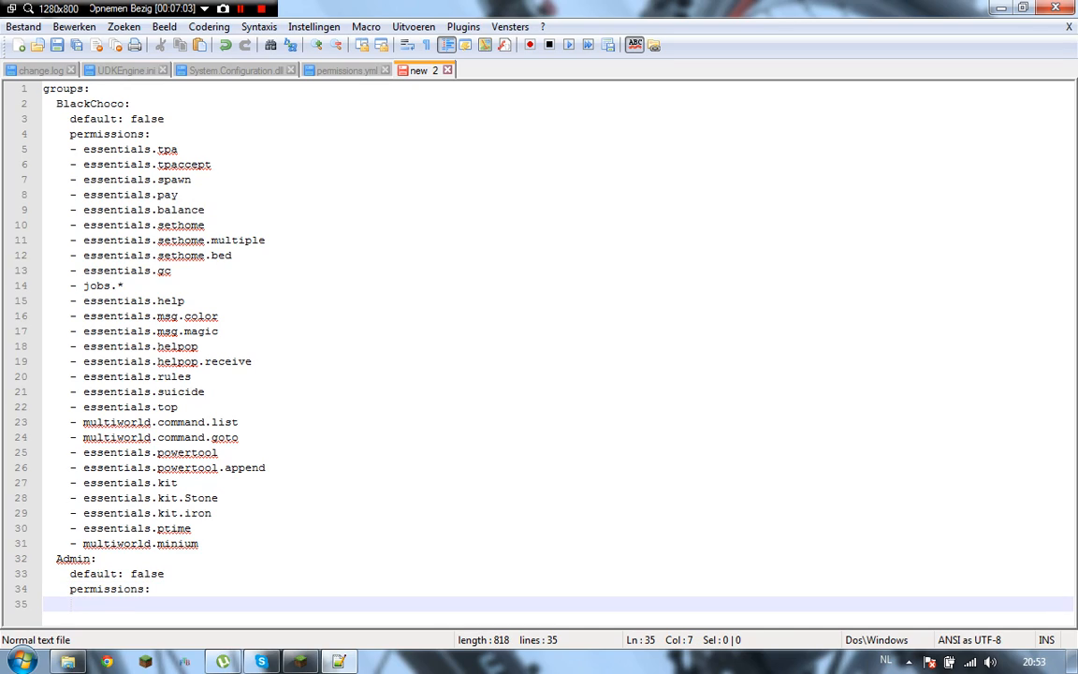
{"action": "key", "text": "BackSpace"}
{"action": "key", "text": "BackSpace"}
{"action": "left_click", "coordinate": [346, 71]}
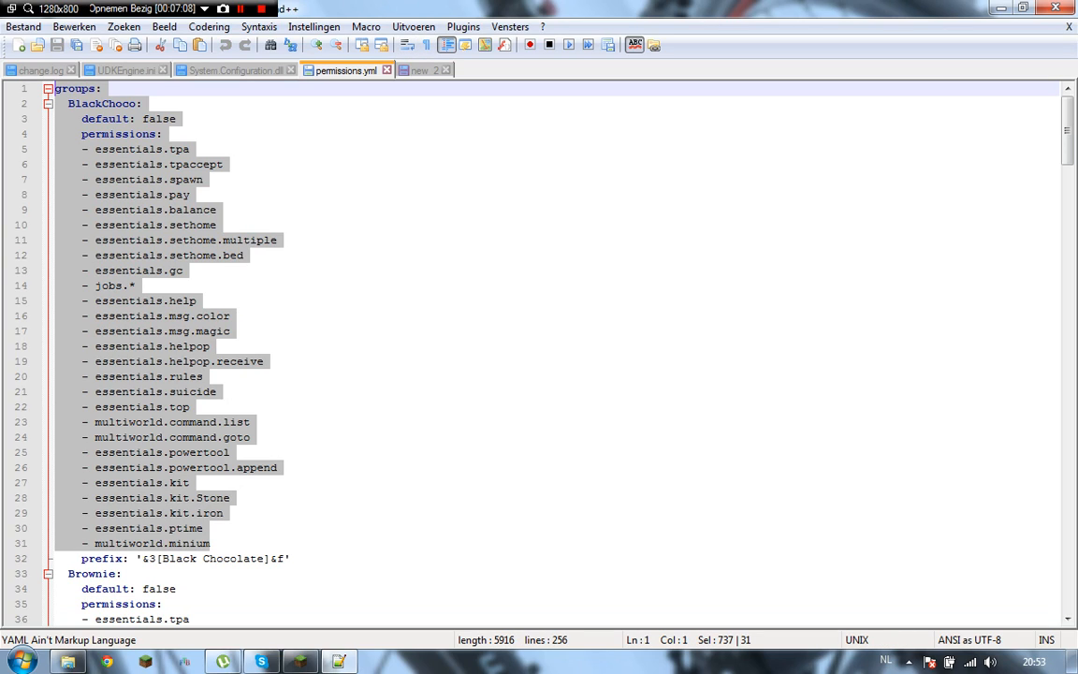
{"action": "left_click", "coordinate": [424, 70]}
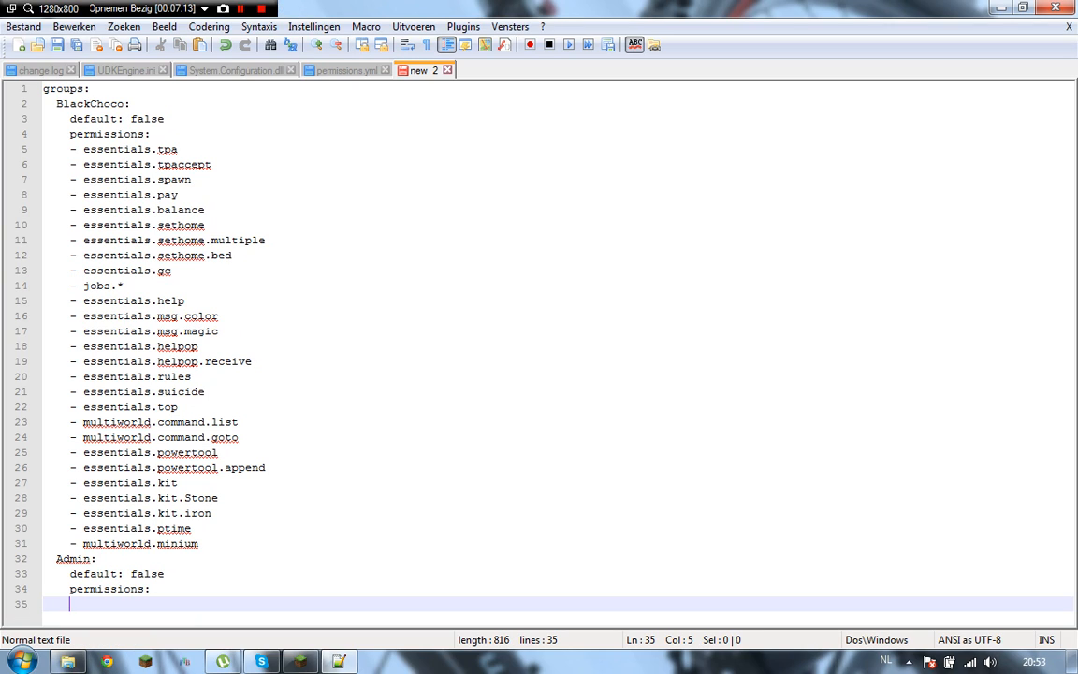
{"action": "type", "text": "'*'"}
{"action": "key", "text": "ctrl+Tab"}
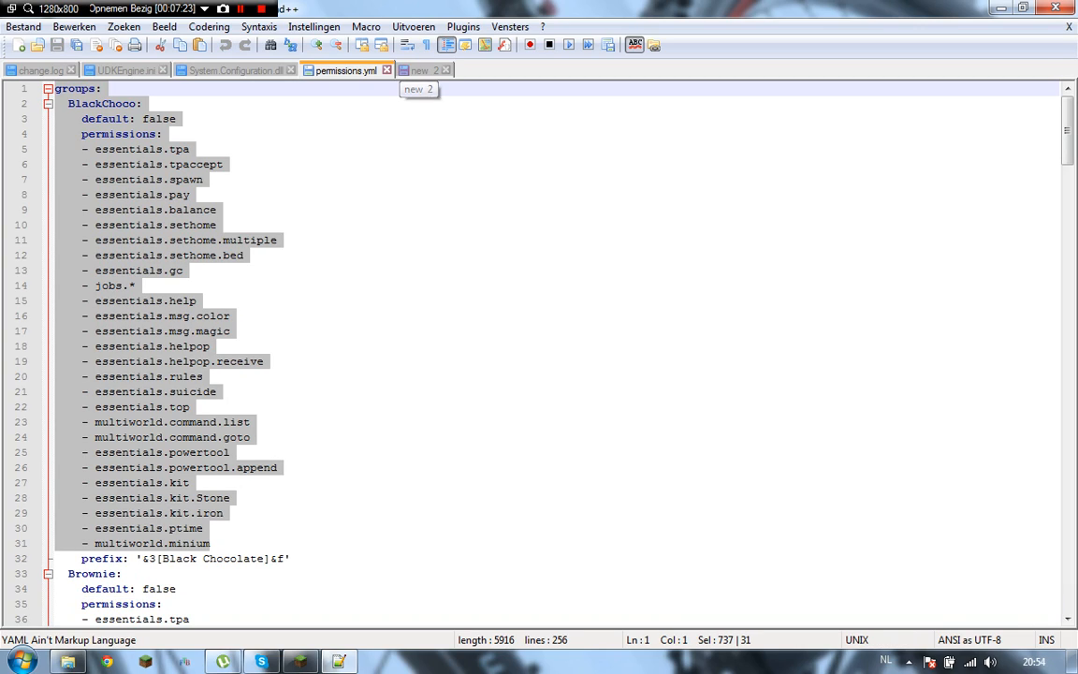
{"action": "left_click", "coordinate": [424, 70]}
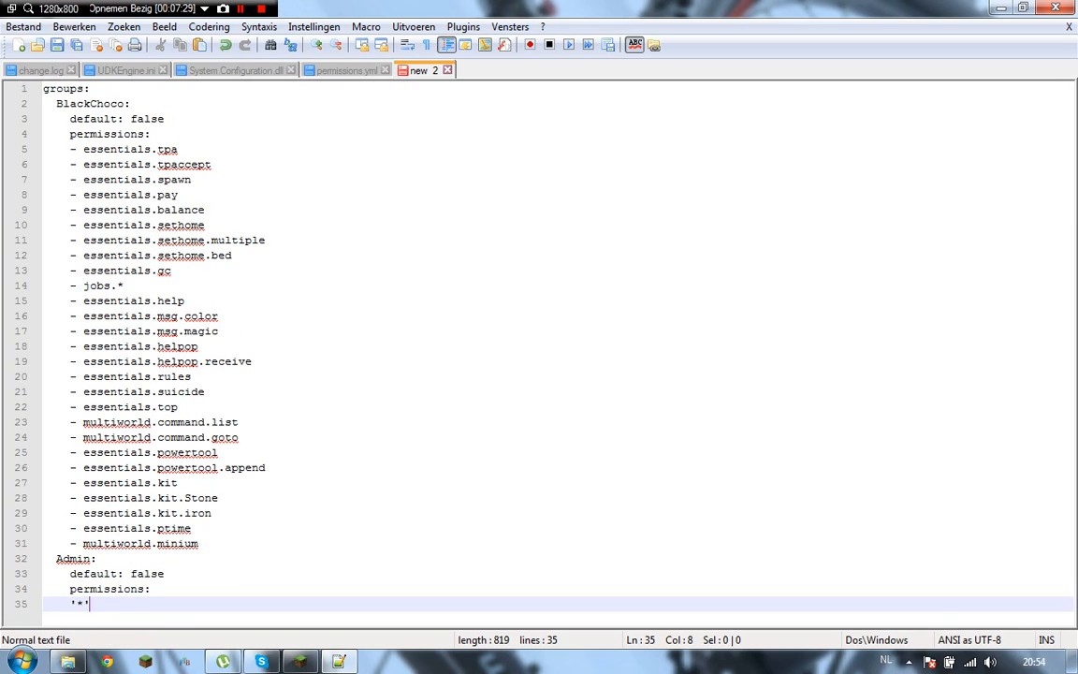
Cut the entire contents of the new document and look over the Brownie group in permissions.yml
{"action": "key", "text": "ctrl+a"}
{"action": "key", "text": "ctrl+x"}
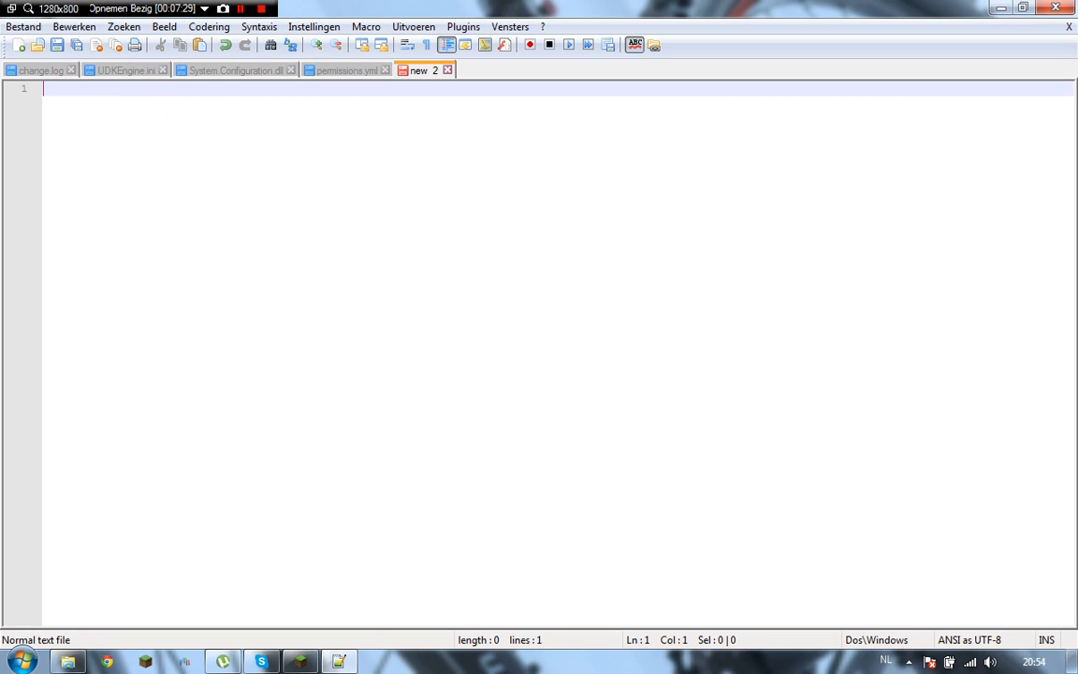
{"action": "key", "text": "ctrl+Tab"}
{"action": "scroll", "coordinate": [553, 356], "scroll_direction": "down", "scroll_amount": 20}
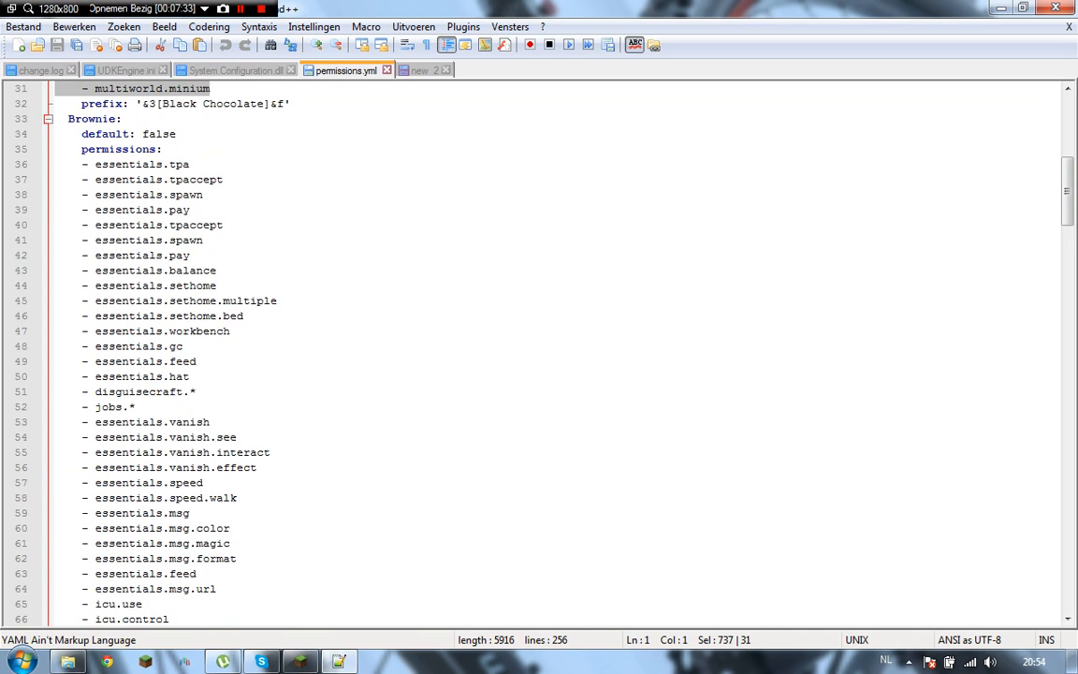
{"action": "scroll", "coordinate": [552, 355], "scroll_direction": "up", "scroll_amount": 20}
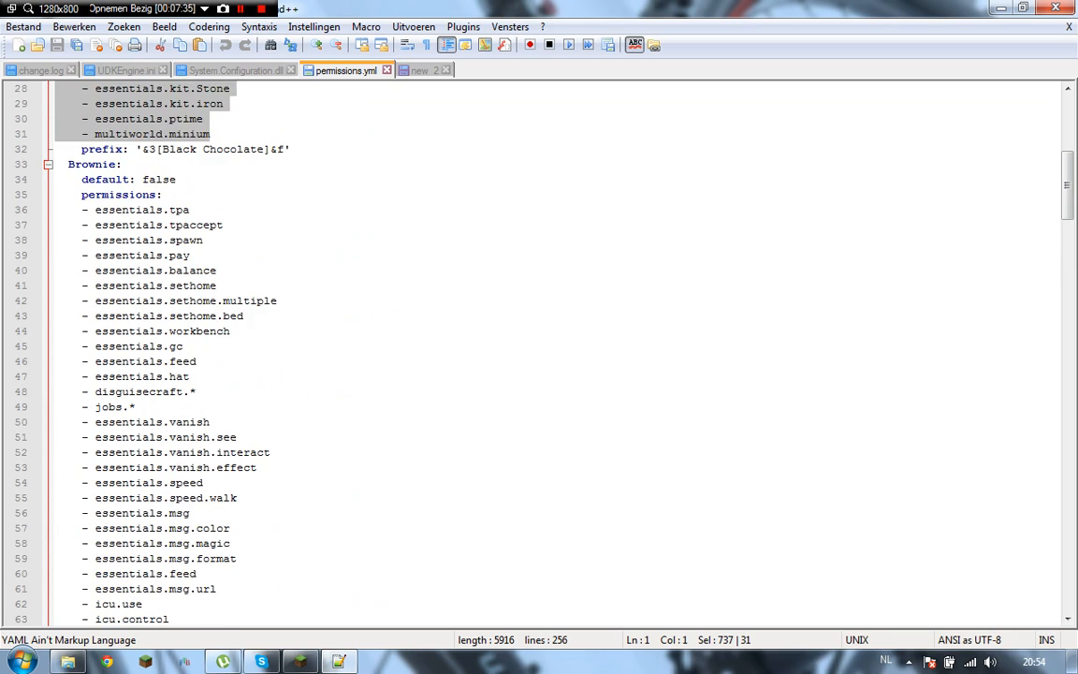
{"action": "key", "text": "ctrl+Tab"}
{"action": "key", "text": "alt"}
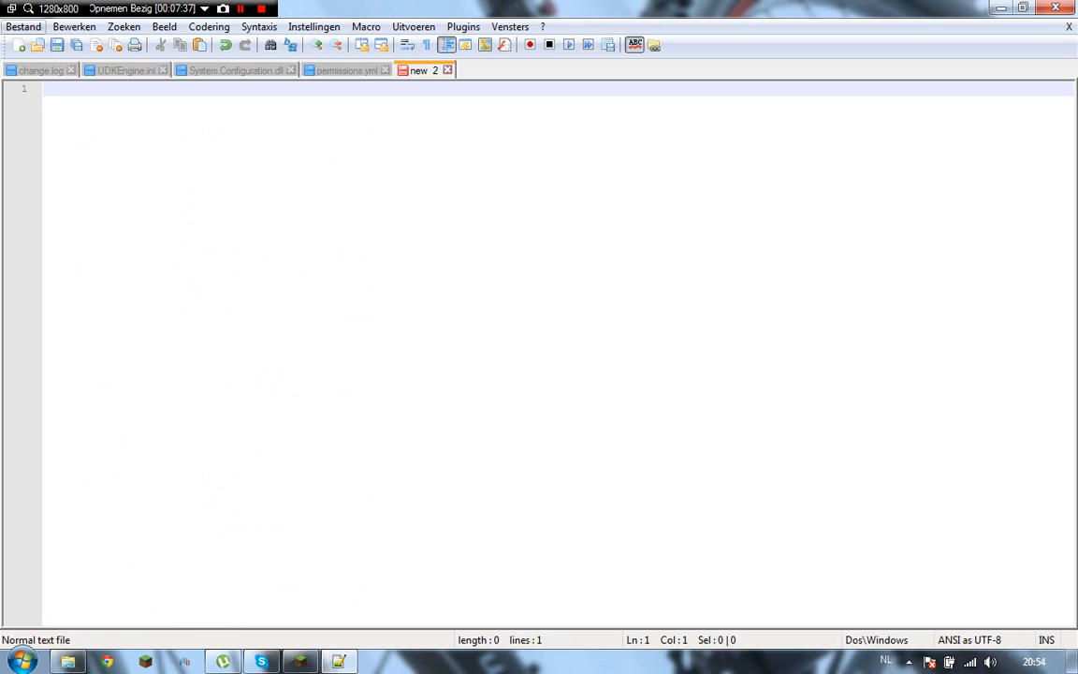
{"action": "key", "text": "Down"}
{"action": "key", "text": "Down"}
{"action": "key", "text": "Up"}
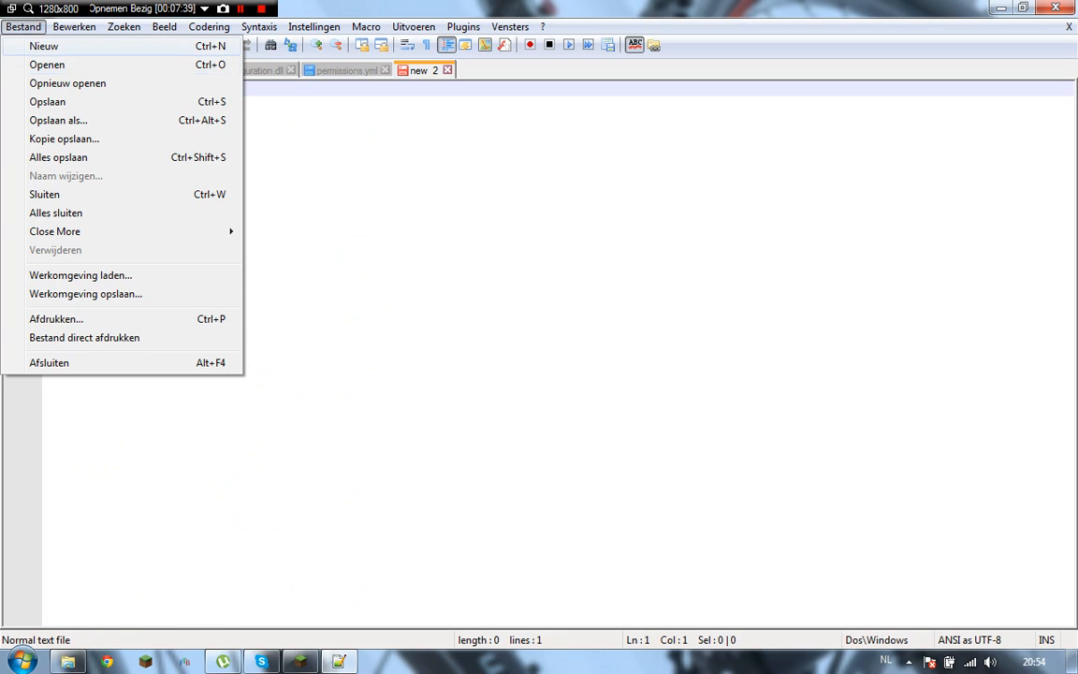
{"action": "key", "text": "Return"}
{"action": "right_click", "coordinate": [478, 71]}
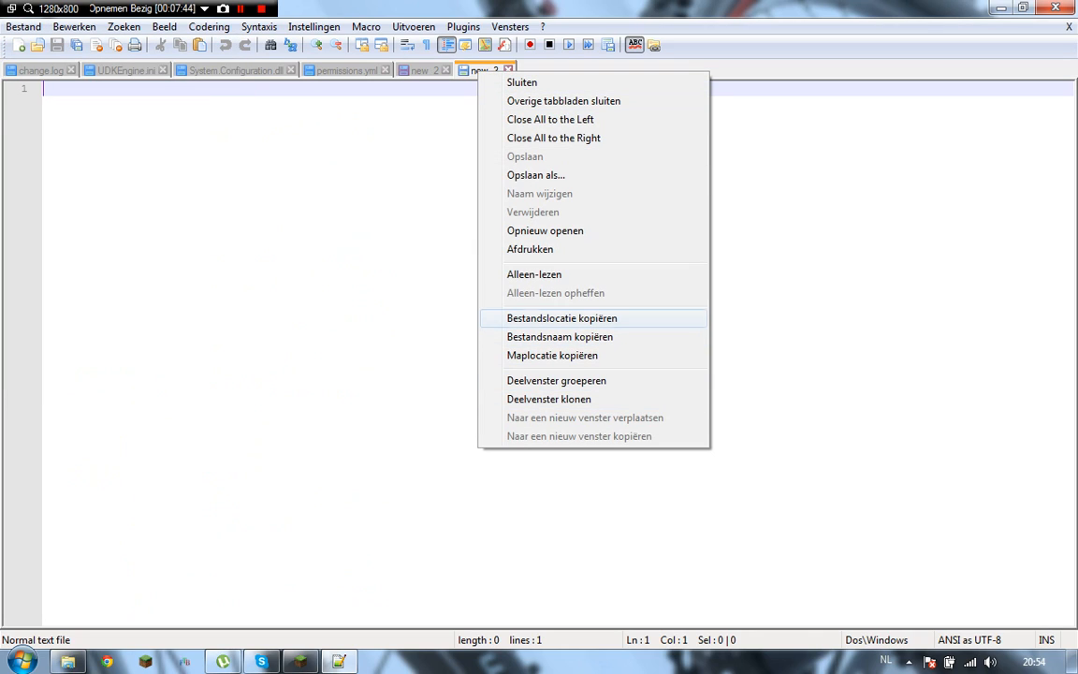
{"action": "left_click", "coordinate": [412, 251]}
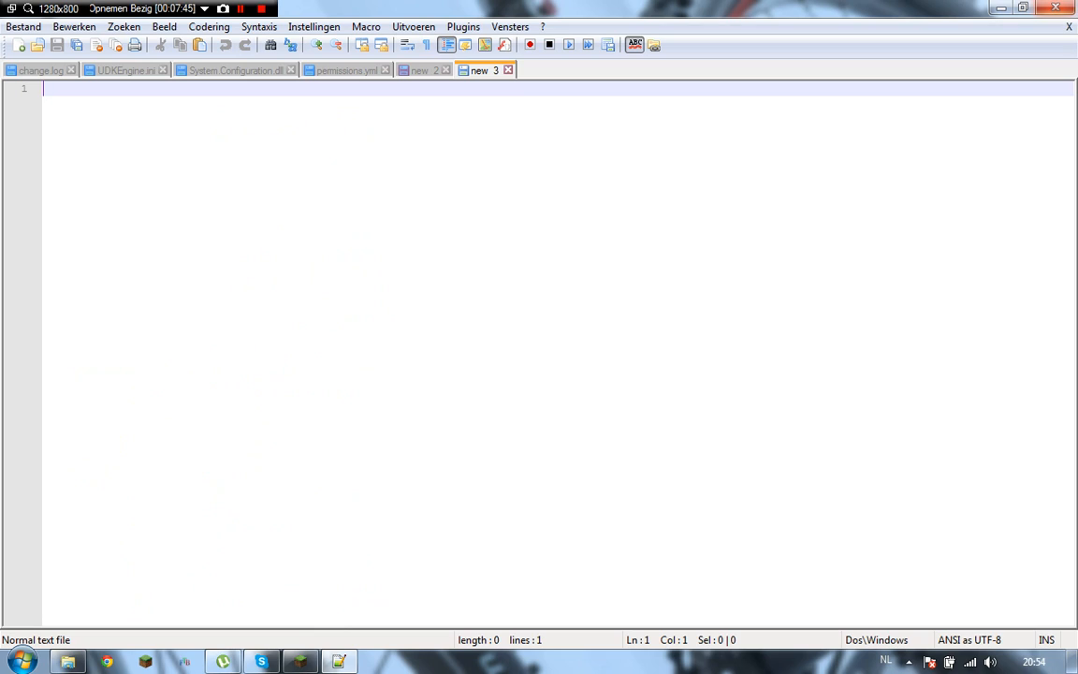
Close Notepad++ and create a text document named permissions on the desktop
{"action": "left_click", "coordinate": [1056, 8]}
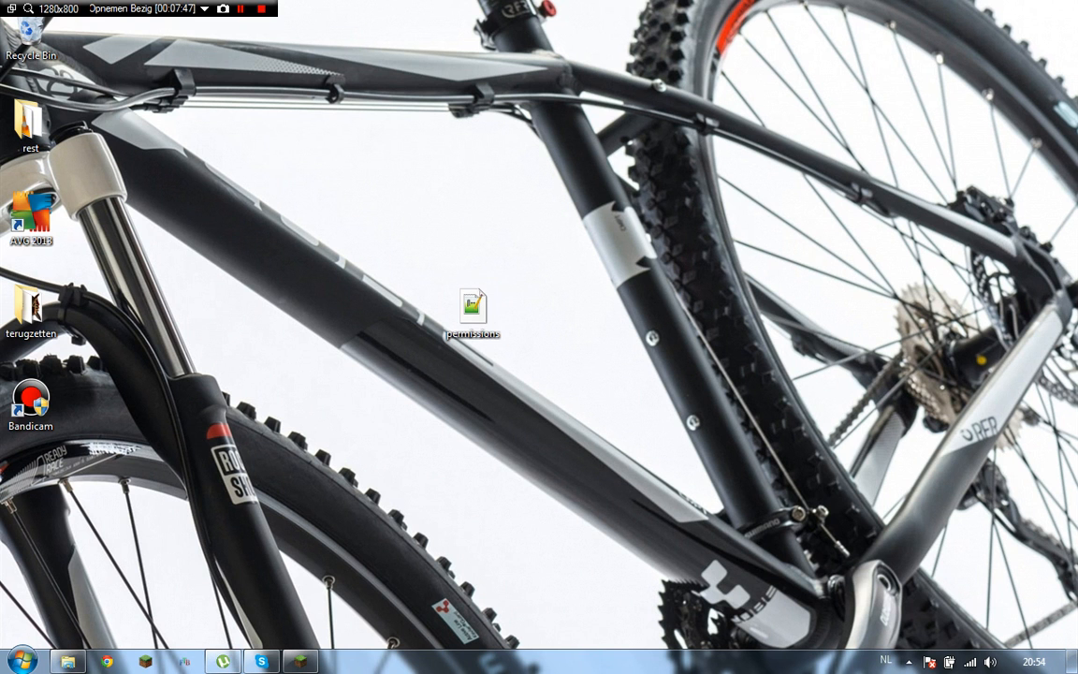
{"action": "right_click", "coordinate": [789, 154]}
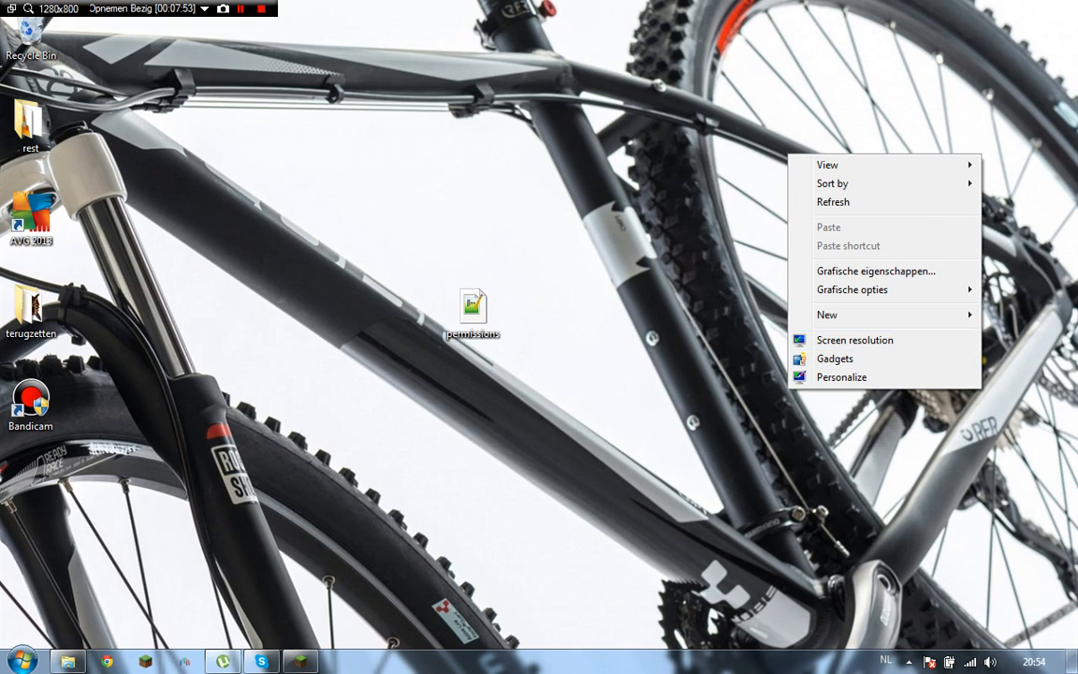
{"action": "left_click_drag", "start_coordinate": [563, 250], "coordinate": [618, 263]}
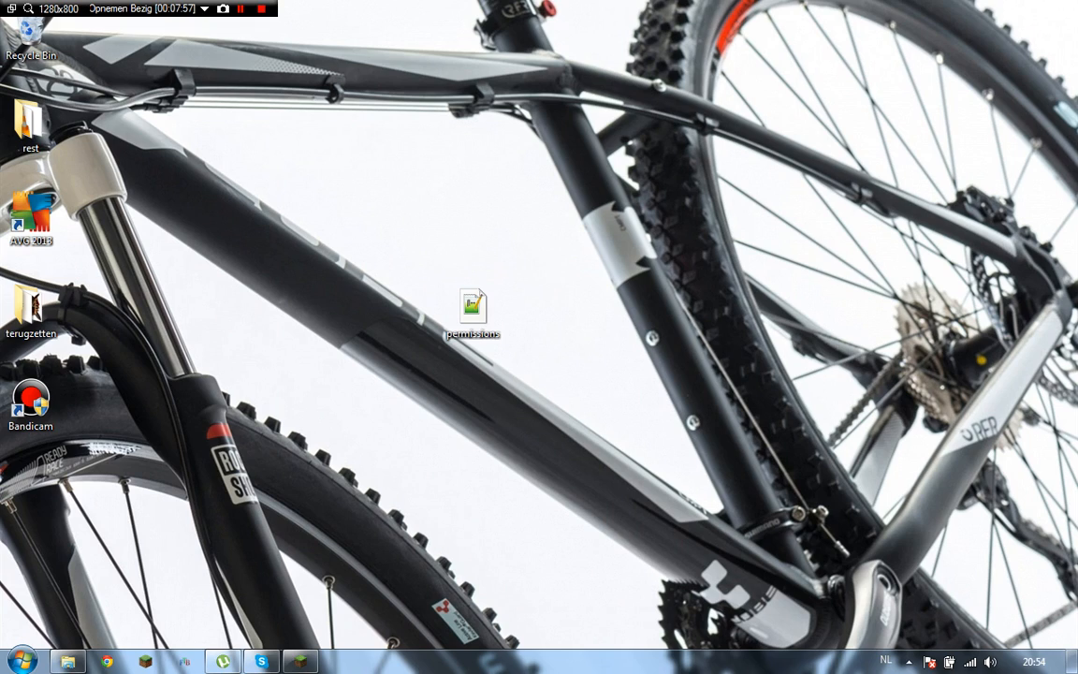
{"action": "right_click", "coordinate": [751, 280]}
{"action": "mouse_move", "coordinate": [859, 438]}
{"action": "left_click", "coordinate": [631, 576]}
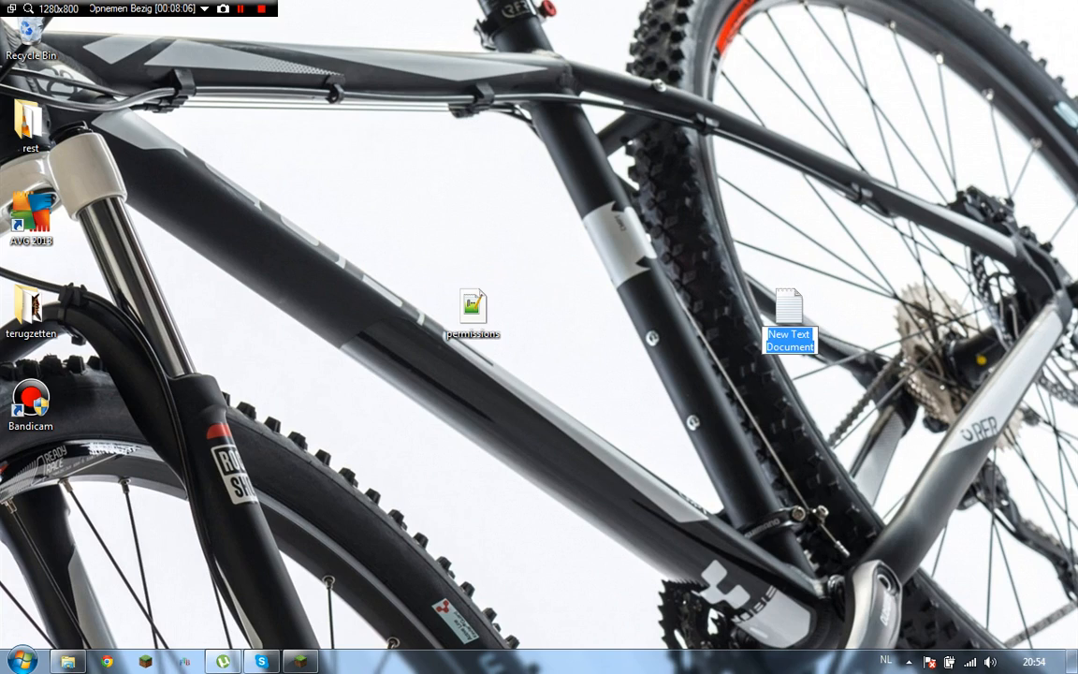
{"action": "left_click", "coordinate": [776, 334]}
{"action": "key", "text": "ctrl+a"}
{"action": "type", "text": "p"}
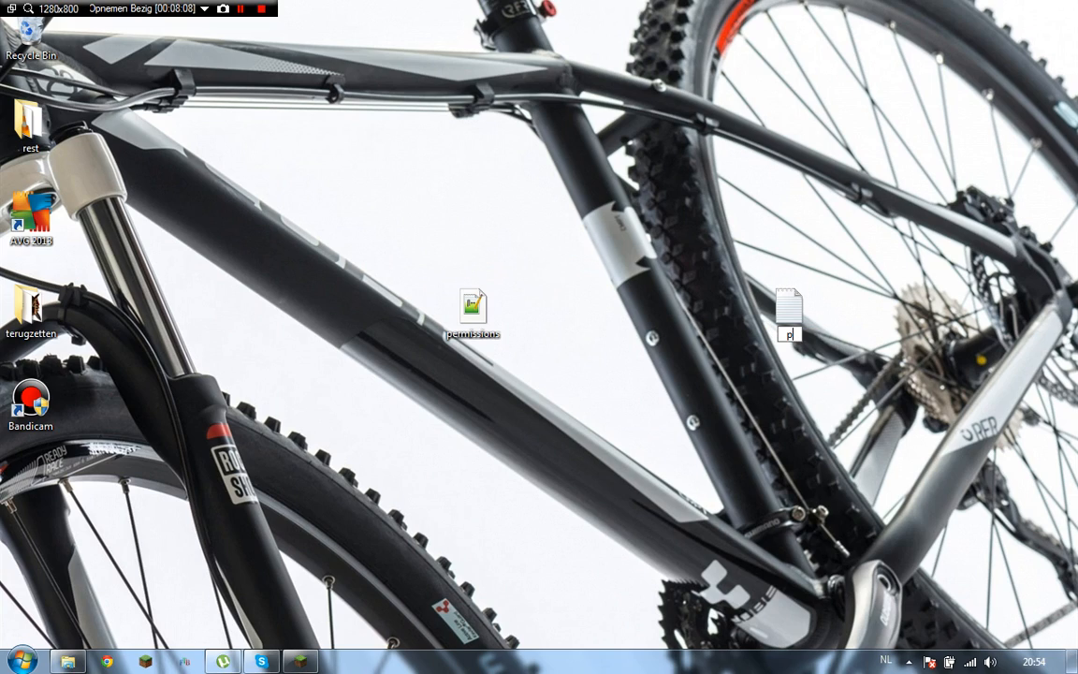
{"action": "type", "text": "ermissions"}
{"action": "key", "text": "Return"}
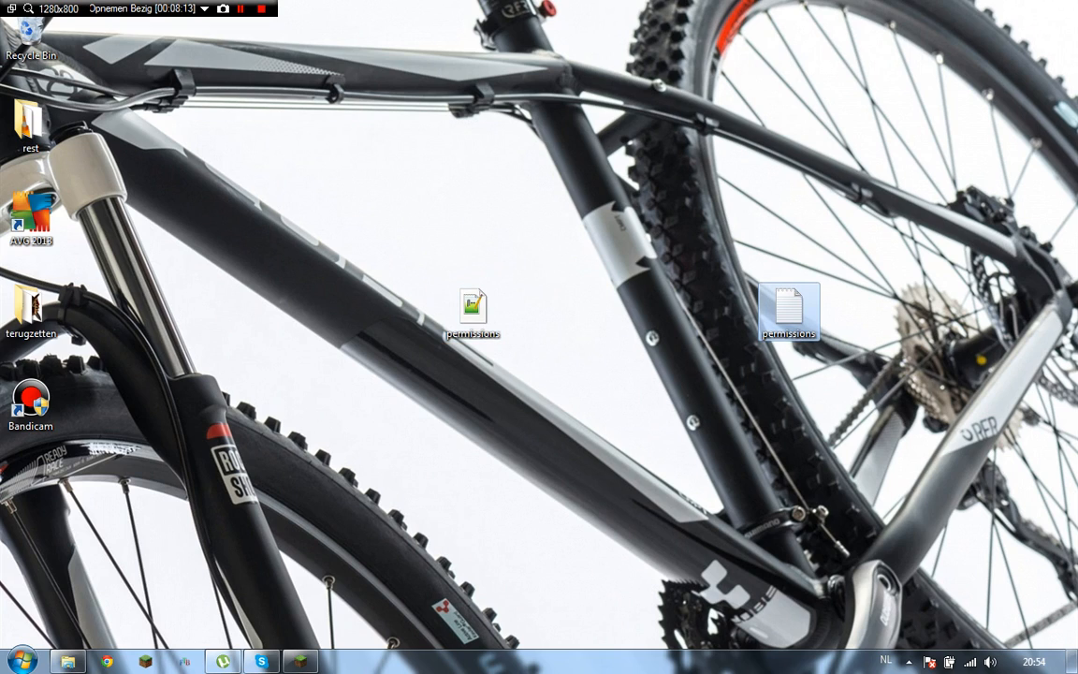
Open the new permissions text document and try to save it to the desktop as permissions.yml with the type All Files
{"action": "key", "text": "Return"}
{"action": "left_click", "coordinate": [168, 182]}
{"action": "left_click", "coordinate": [204, 256]}
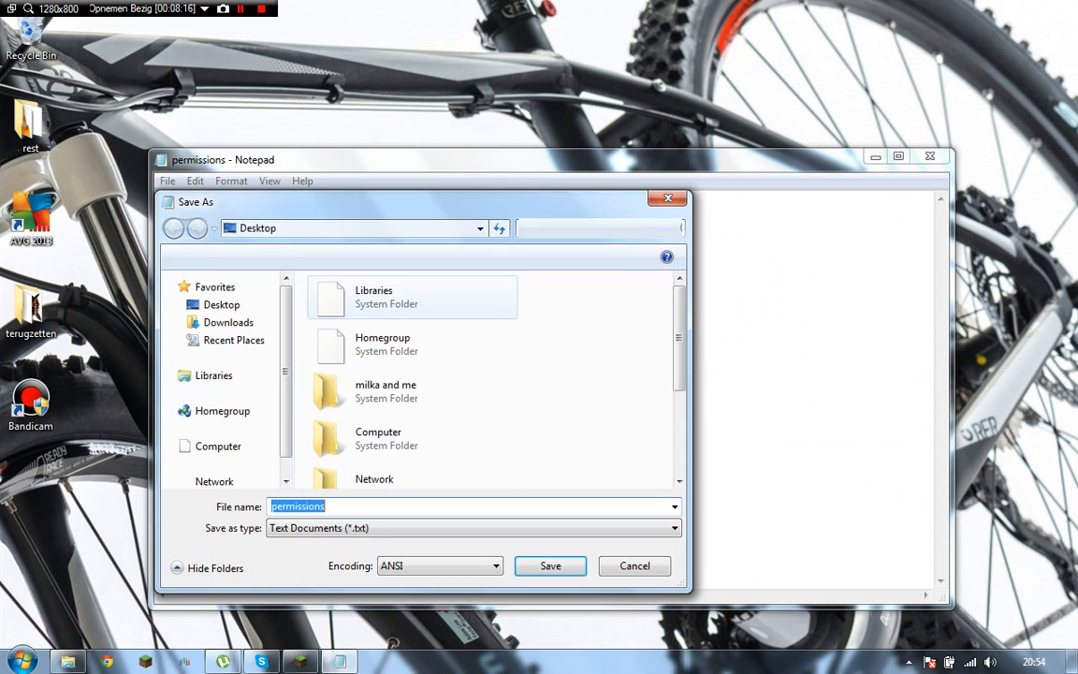
{"action": "type", "text": "."}
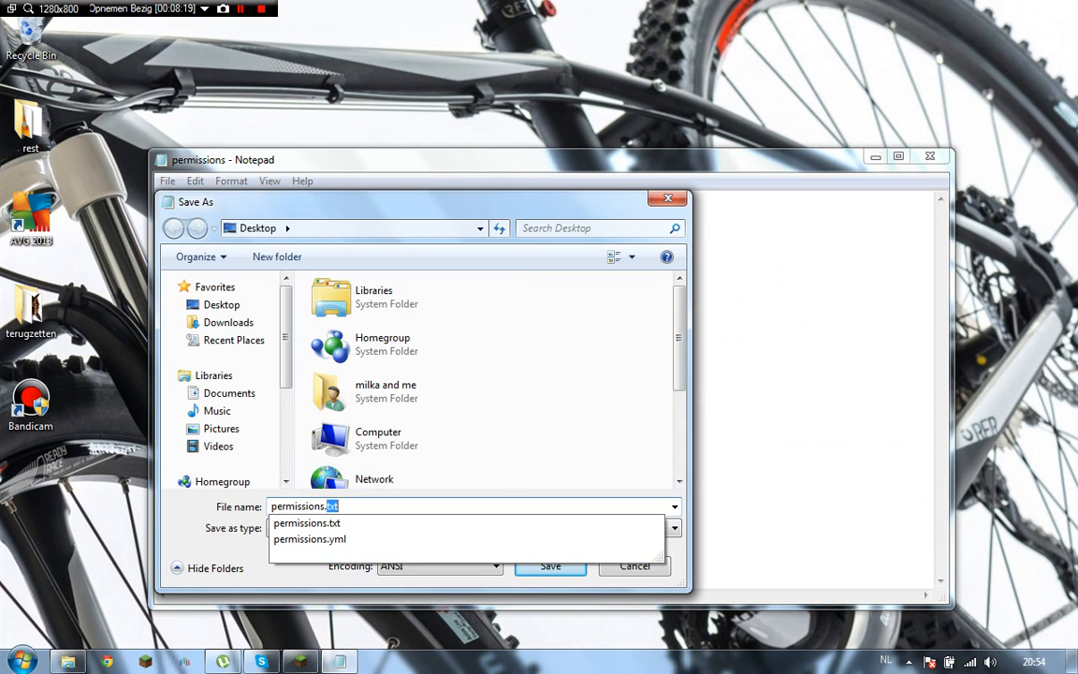
{"action": "type", "text": "yml"}
{"action": "key", "text": "Tab"}
{"action": "key", "text": "Down"}
{"action": "key", "text": "Tab"}
{"action": "key", "text": "Return"}
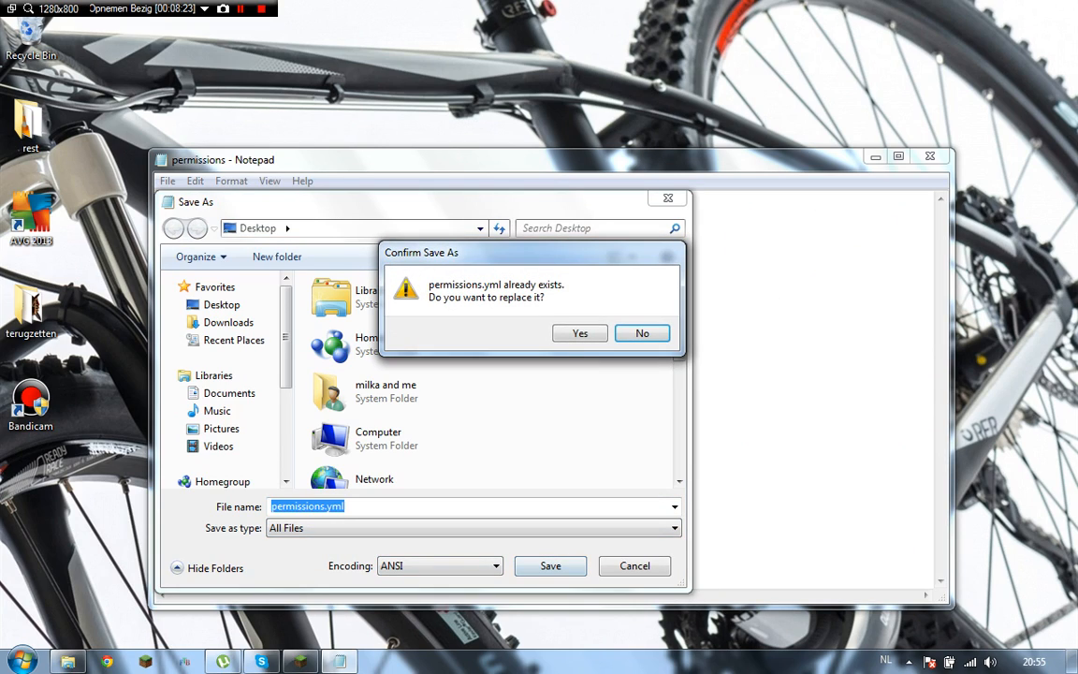
Decline replacing the existing file, save the document as permissionsyttest.yml instead, and close Notepad
{"action": "key", "text": "Return"}
{"action": "left_click", "coordinate": [328, 506]}
{"action": "type", "text": "yttest"}
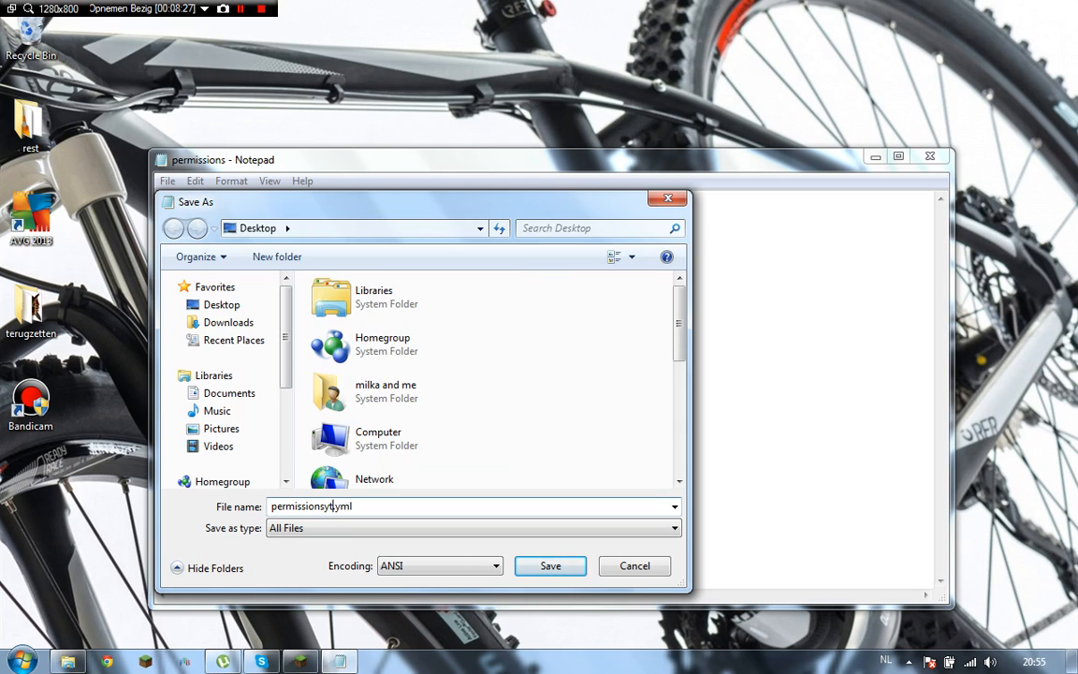
{"action": "key", "text": "Return"}
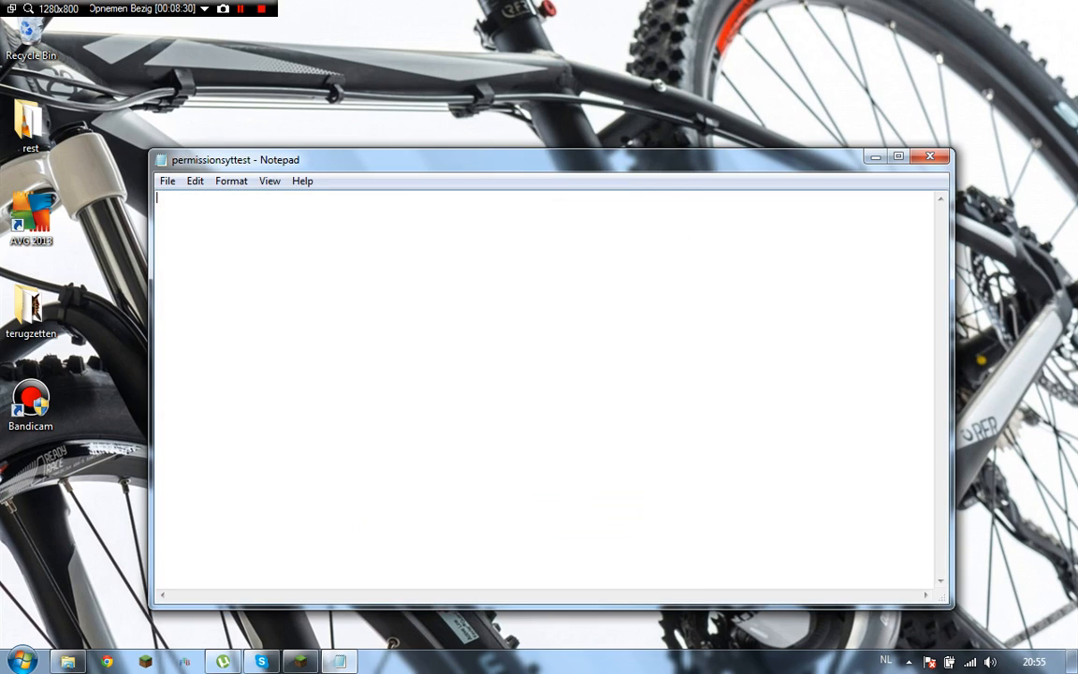
{"action": "key", "text": "alt+F4"}
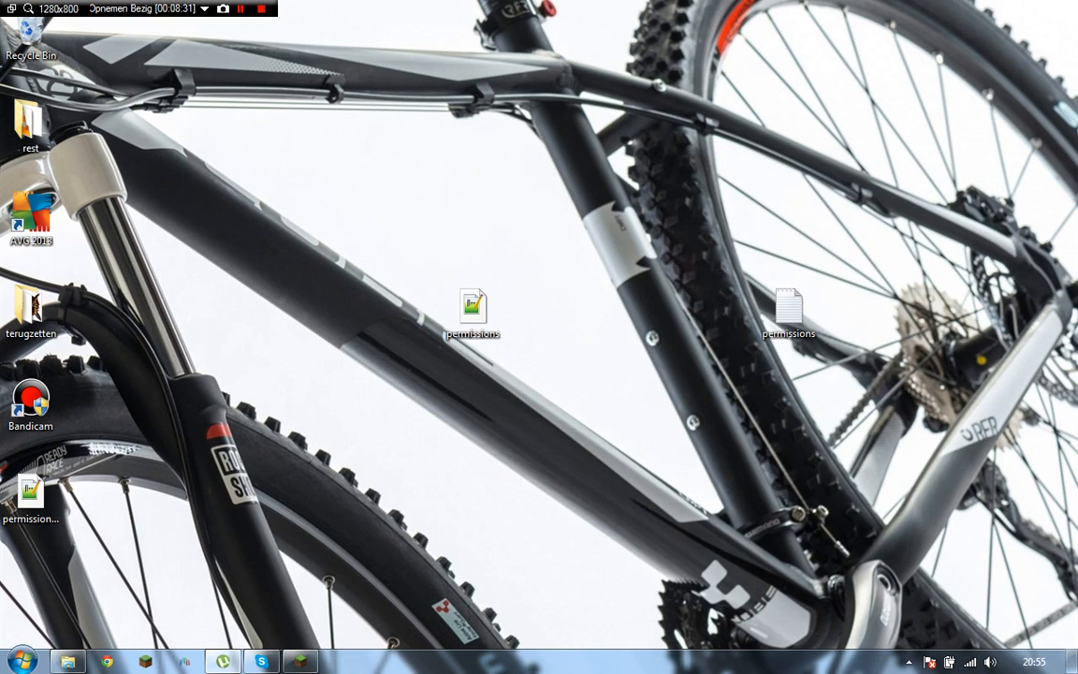
Move the permissionsyttest file beside the other permissions files on the desktop and open it in Notepad++
{"action": "left_click_drag", "start_coordinate": [31, 492], "coordinate": [599, 215]}
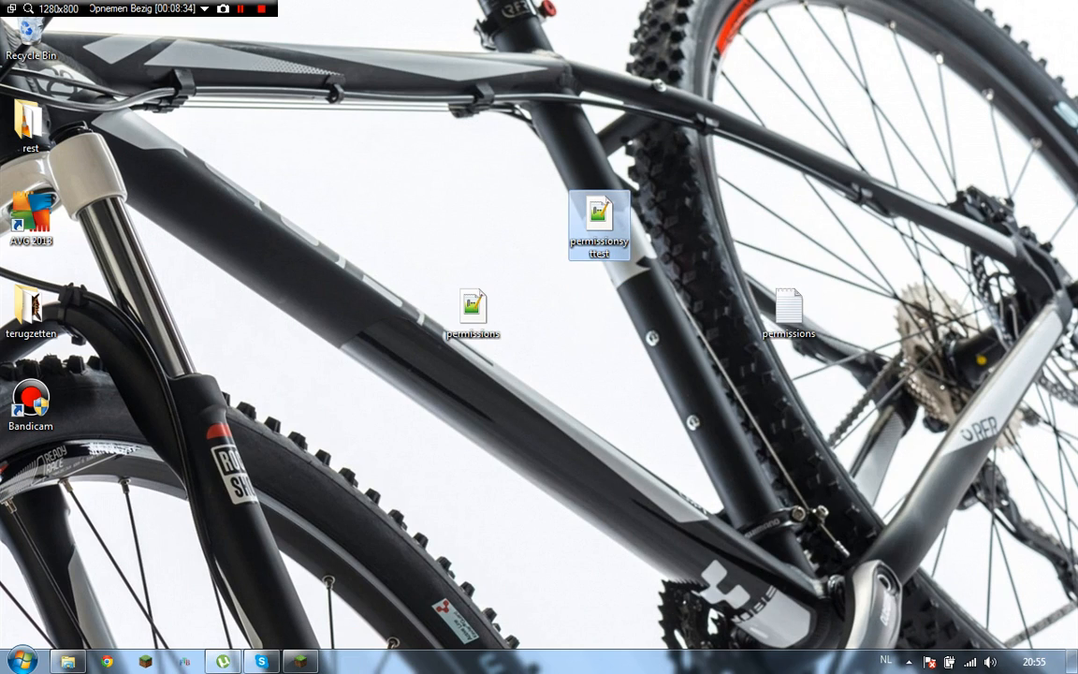
{"action": "right_click", "coordinate": [576, 229]}
{"action": "left_click", "coordinate": [618, 250]}
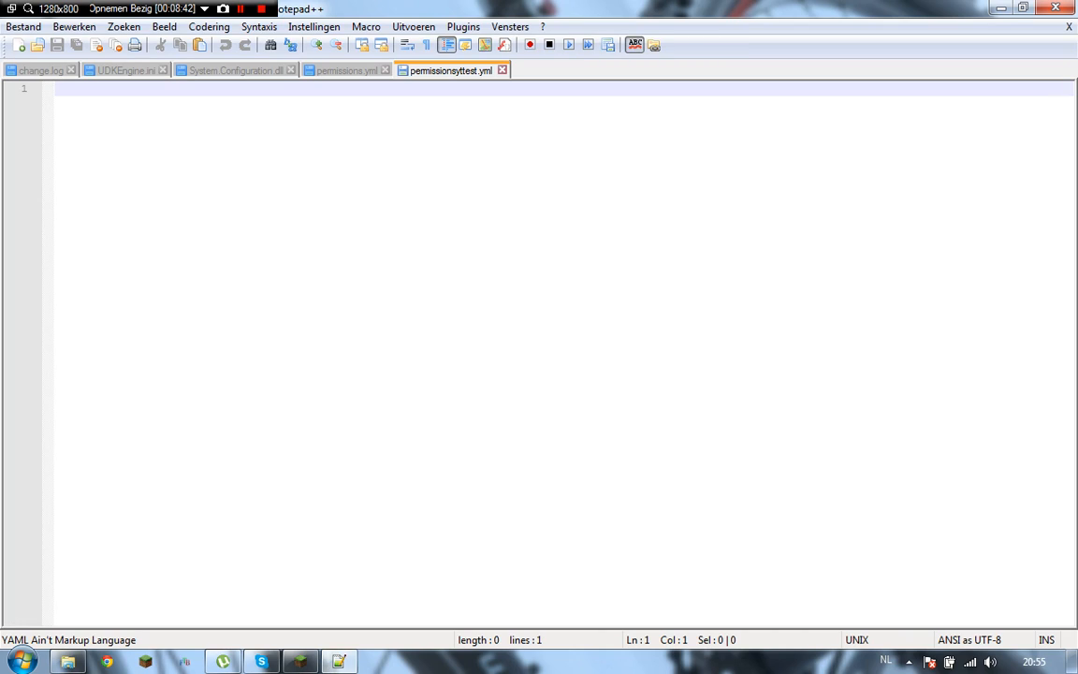
Enter groups: as the first line of permissionsyttest.yml and start a second line
{"action": "type", "text": "gr"}
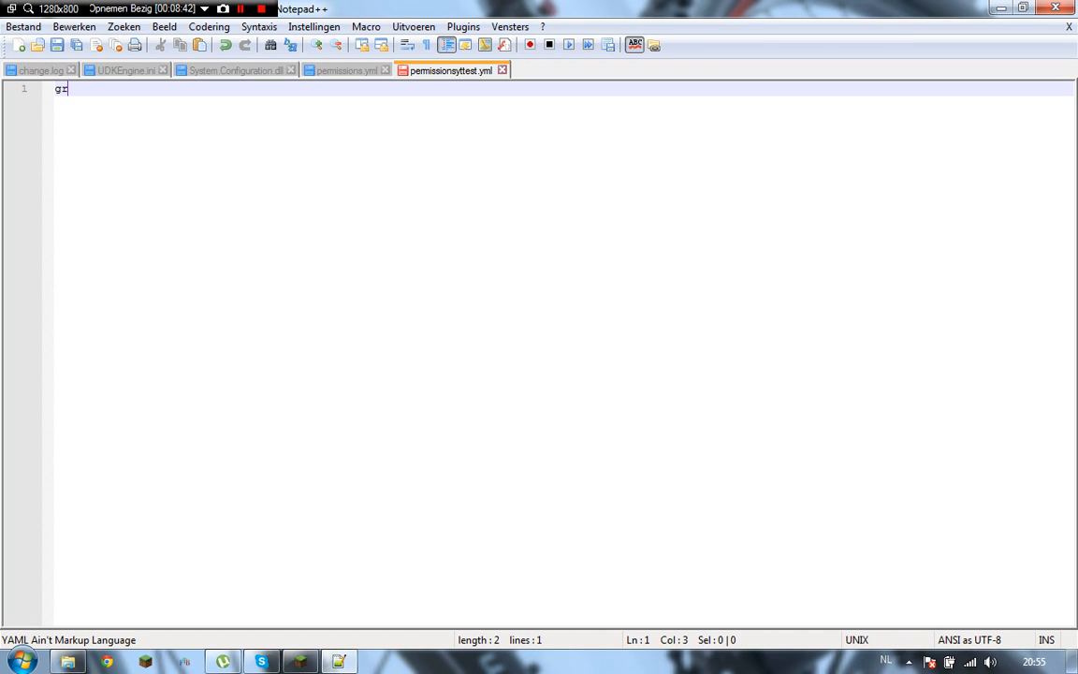
{"action": "type", "text": "oups:"}
{"action": "key", "text": "Return"}
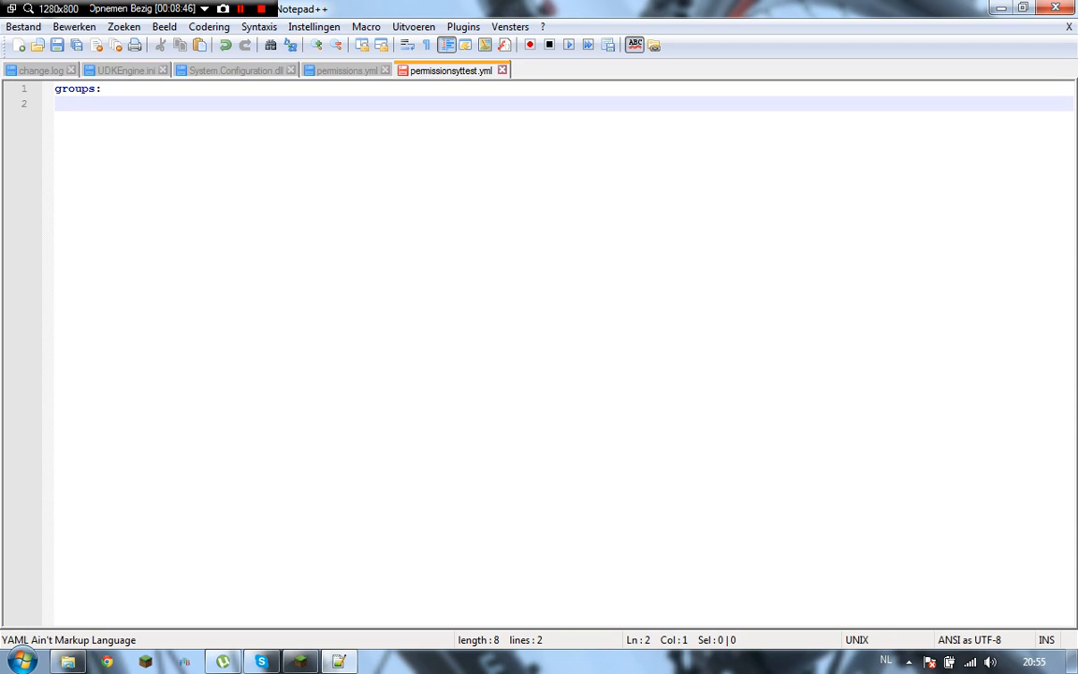
Highlight the groups: line in permissionsyttest.yml and compare it with the first line of permissions.yml
{"action": "left_click_drag", "start_coordinate": [102, 89], "coordinate": [55, 89]}
{"action": "left_click", "coordinate": [347, 71]}
{"action": "scroll", "coordinate": [558, 354], "scroll_direction": "up", "scroll_amount": 8}
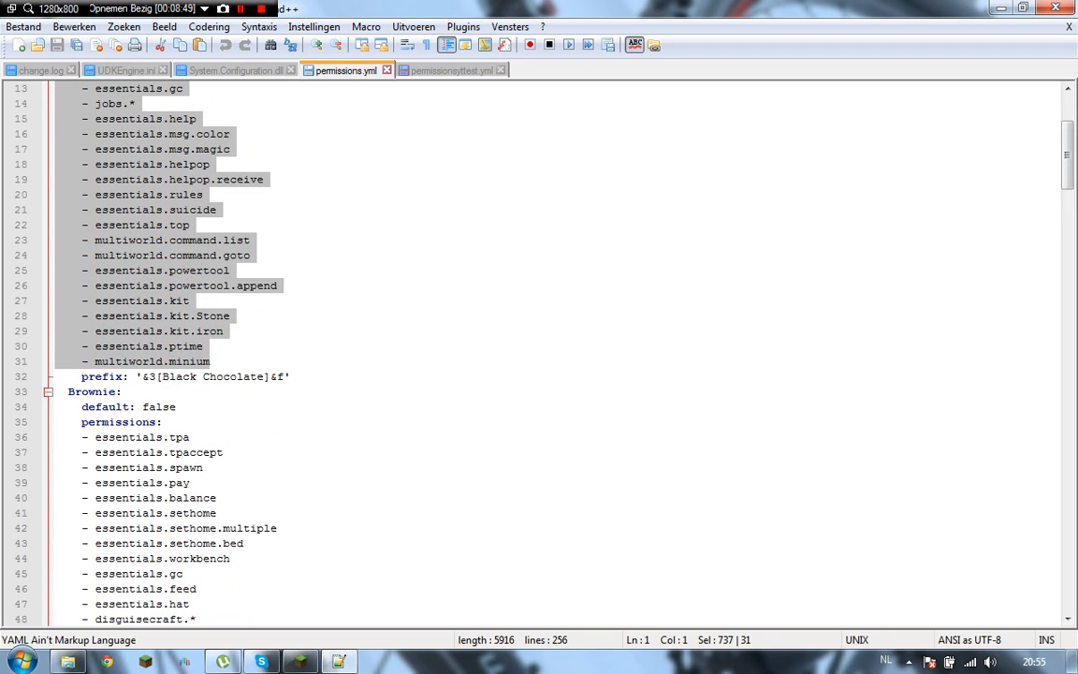
{"action": "left_click", "coordinate": [102, 89]}
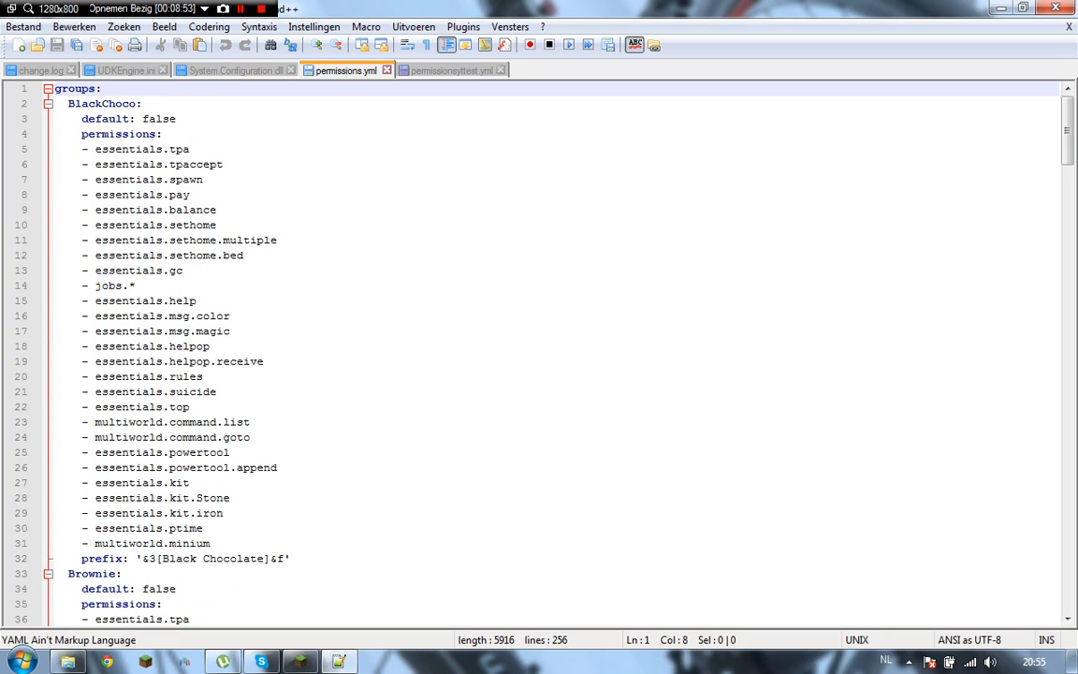
{"action": "left_click", "coordinate": [449, 70]}
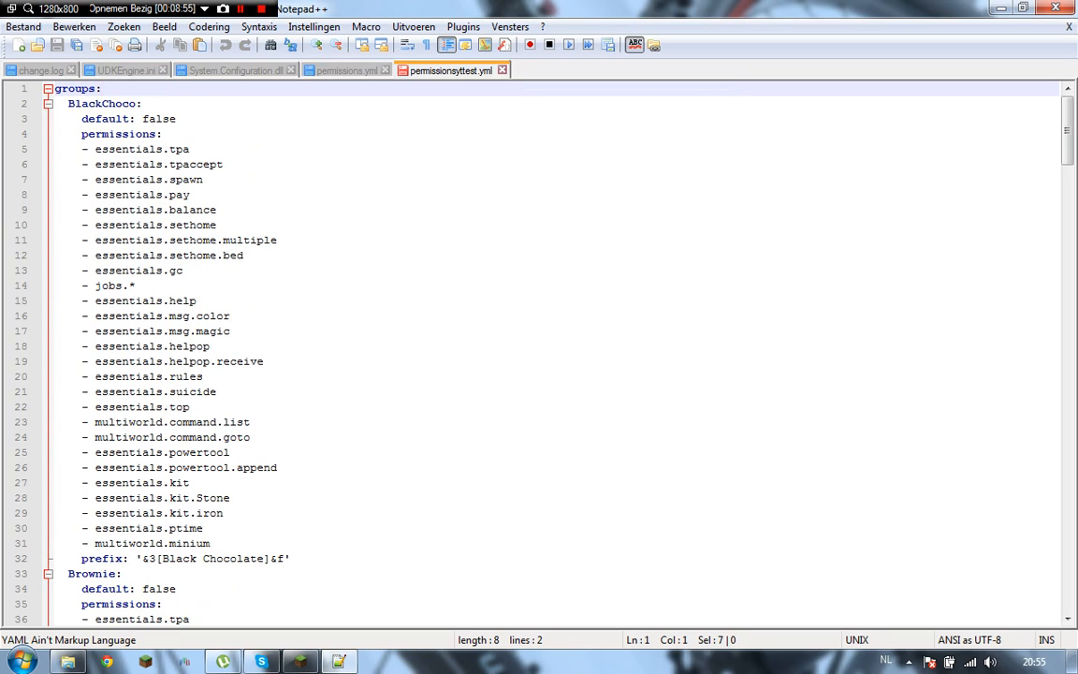
Compare the indentation with permissions.yml and add rank1: two spaces in on the second line of permissionsyttest.yml
{"action": "left_click", "coordinate": [56, 104]}
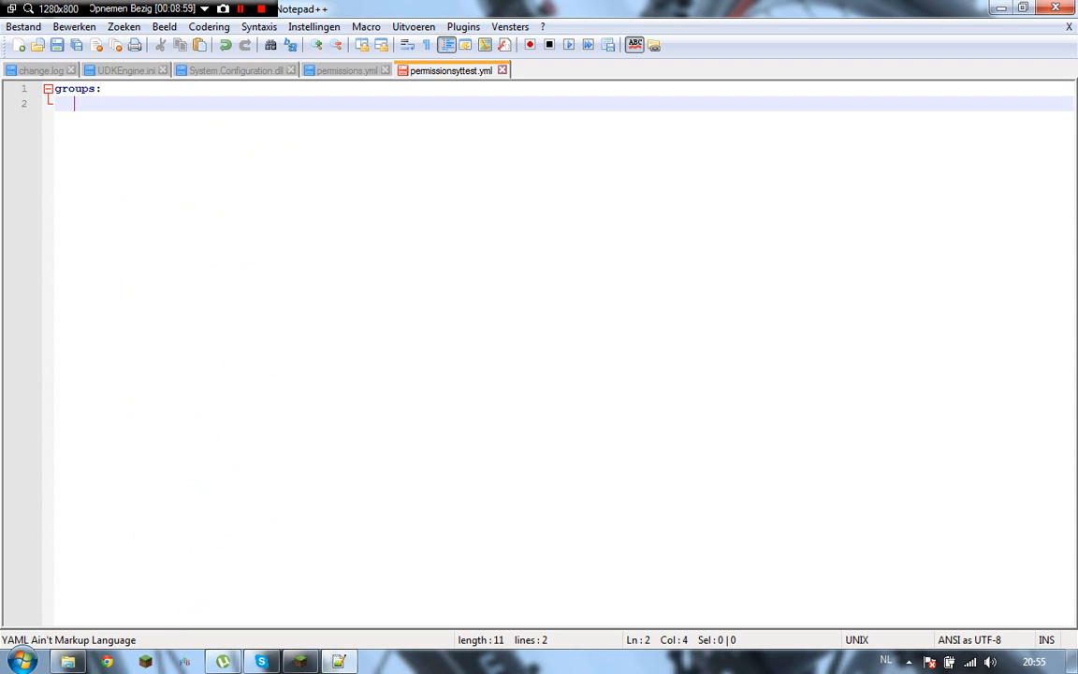
{"action": "key", "text": "BackSpace"}
{"action": "left_click", "coordinate": [346, 70]}
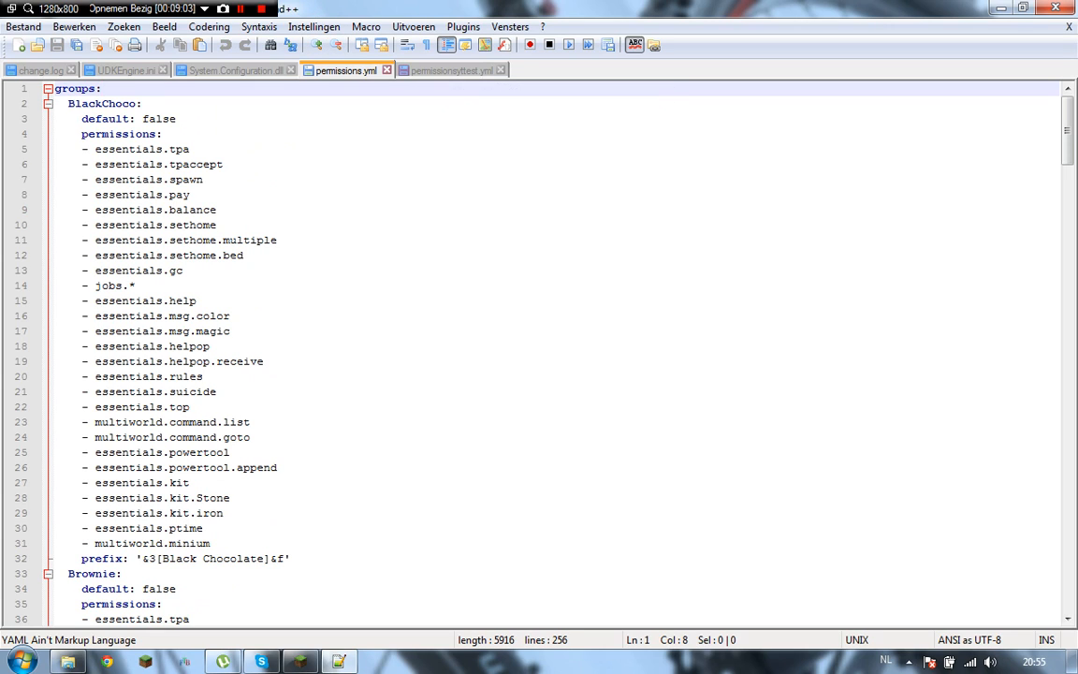
{"action": "left_click", "coordinate": [449, 70]}
{"action": "type", "text": "rank"}
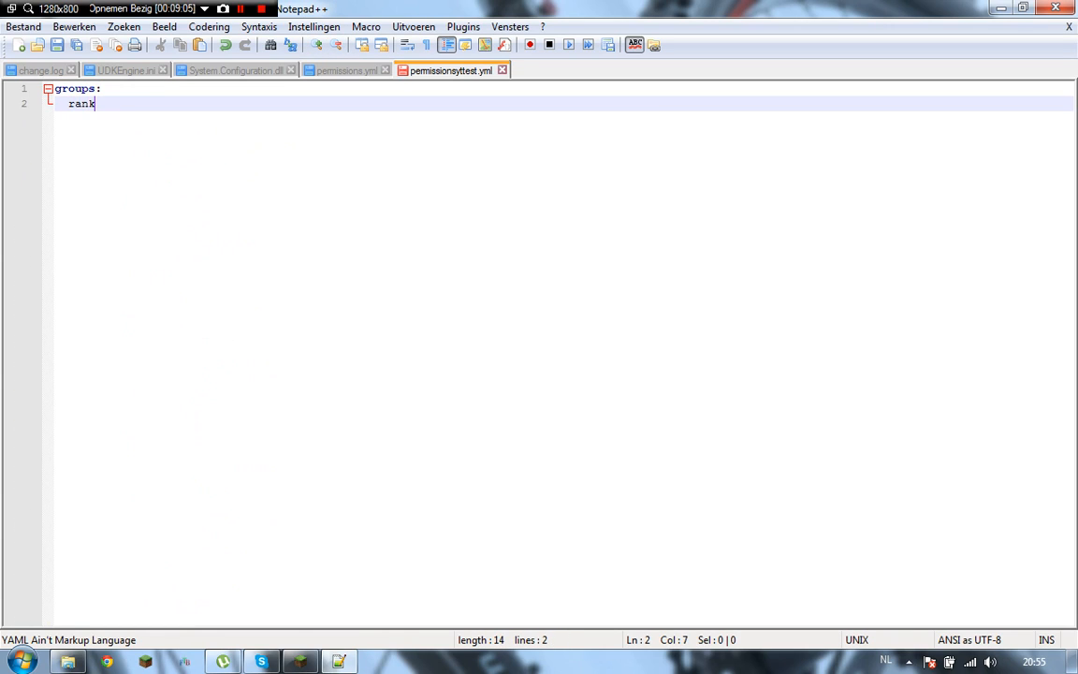
{"action": "type", "text": "1:"}
{"action": "key", "text": "Return"}
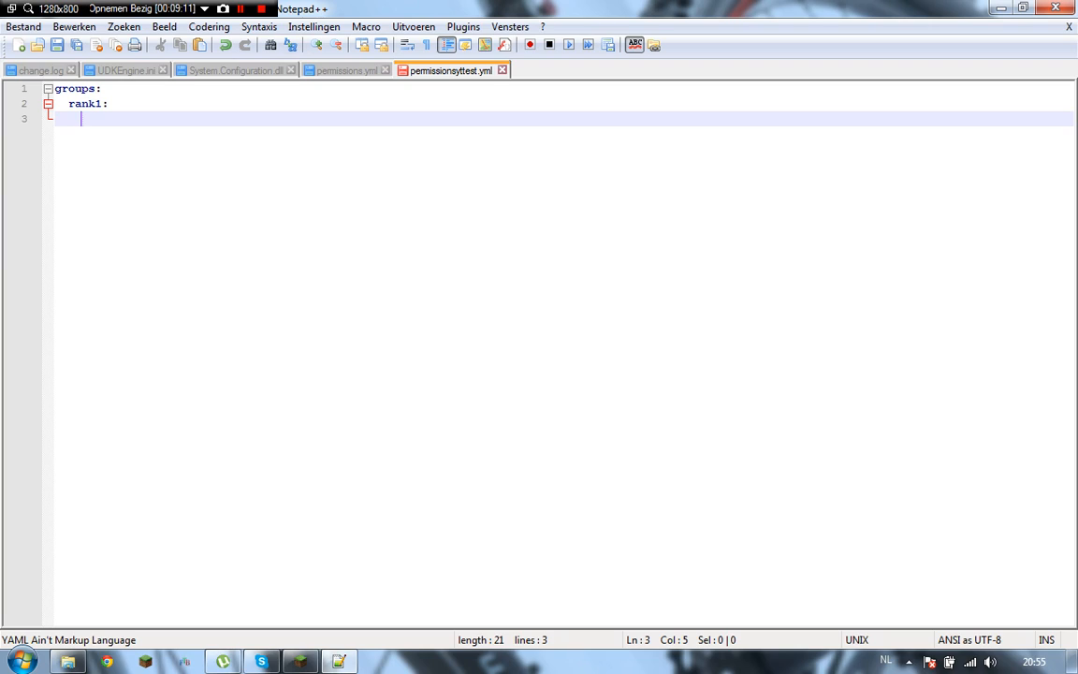
Add the lines default:true and permissions: beneath rank1:, both indented by four spaces
{"action": "type", "text": "default:true"}
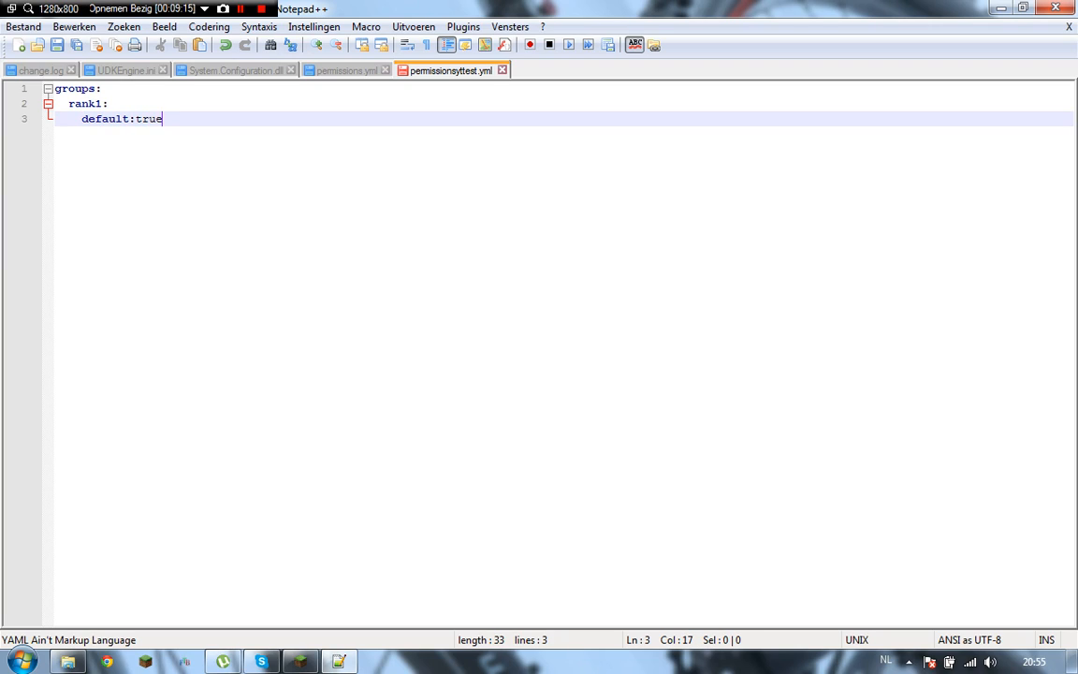
{"action": "key", "text": "Return"}
{"action": "type", "text": "permissions"}
{"action": "key", "text": "Left"}
{"action": "key", "text": "Left"}
{"action": "key", "text": "Left"}
{"action": "key", "text": "Left"}
{"action": "key", "text": "Left"}
{"action": "key", "text": "Left"}
{"action": "key", "text": "Left"}
{"action": "key", "text": "Left"}
{"action": "key", "text": "Left"}
{"action": "key", "text": "Left"}
{"action": "key", "text": "Left"}
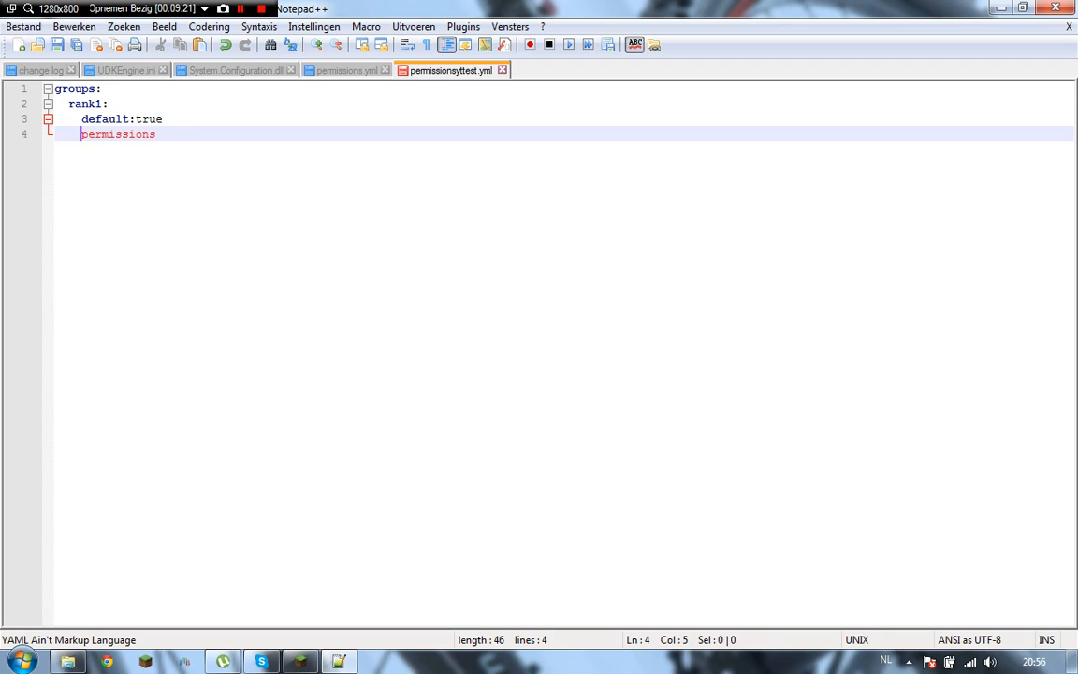
{"action": "key", "text": "BackSpace"}
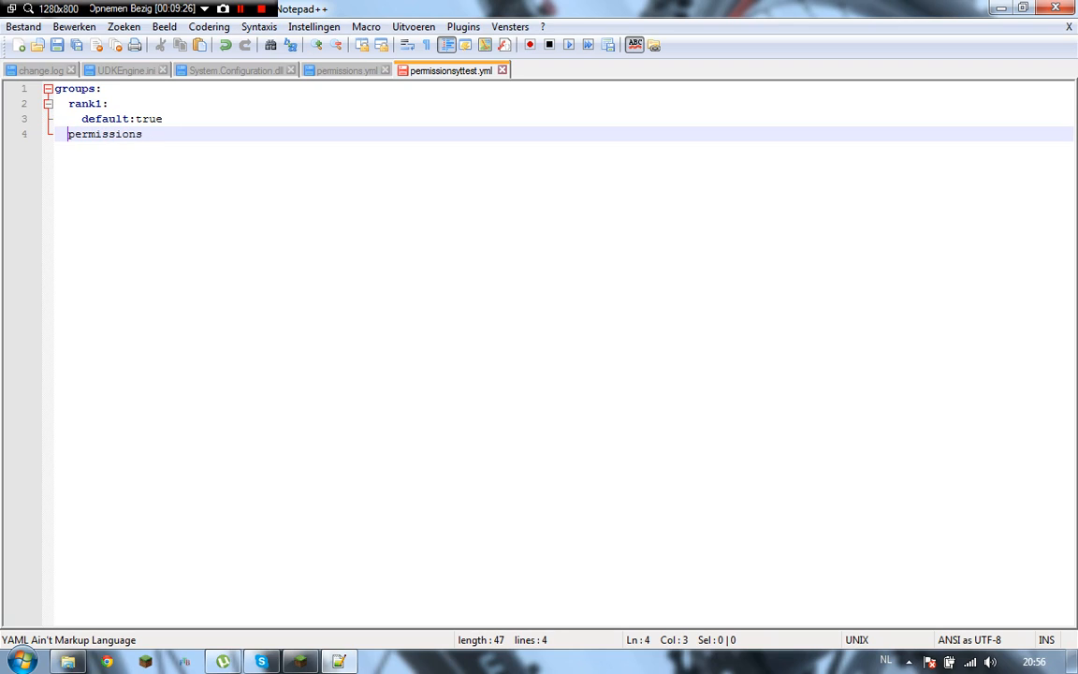
{"action": "key", "text": "End"}
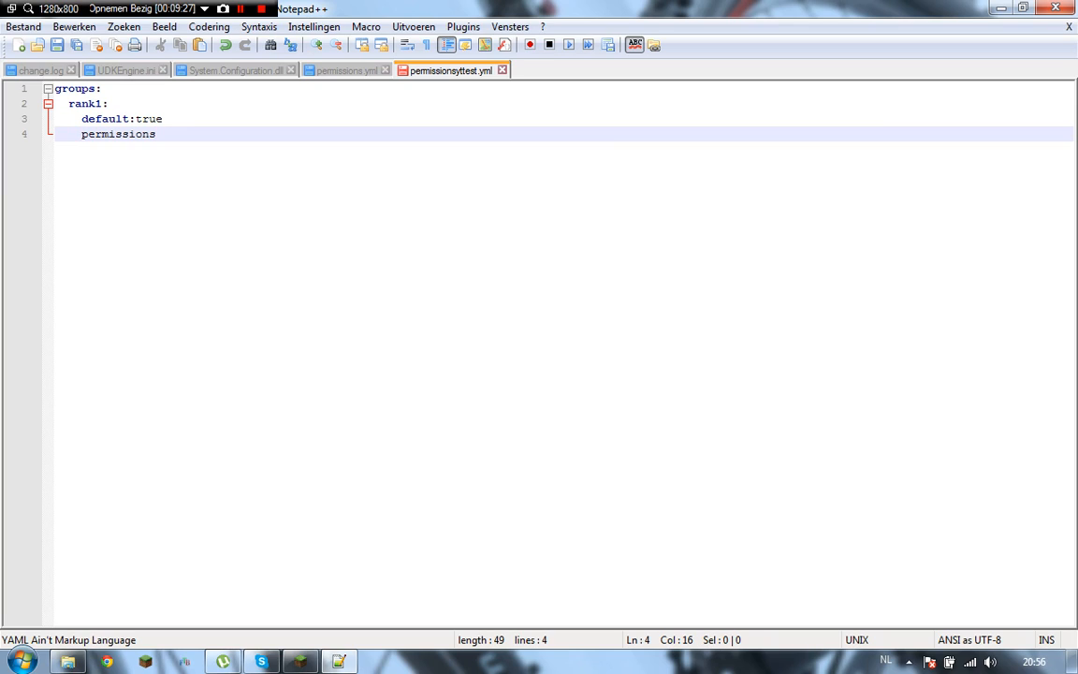
{"action": "type", "text": ":"}
Start a new line below permissions: at the same four-space indentation
{"action": "key", "text": "Return"}
{"action": "key", "text": "Tab"}
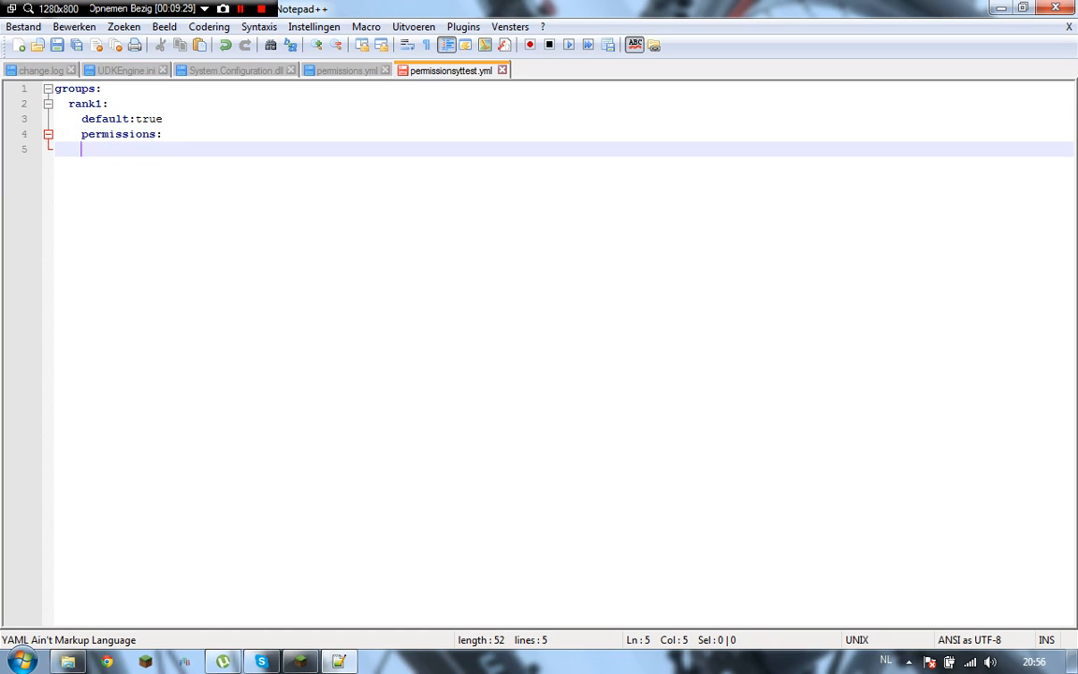
{"action": "type", "text": "r"}
{"action": "key", "text": "BackSpace"}
{"action": "key", "text": "BackSpace"}
{"action": "key", "text": "BackSpace"}
{"action": "key", "text": "BackSpace"}
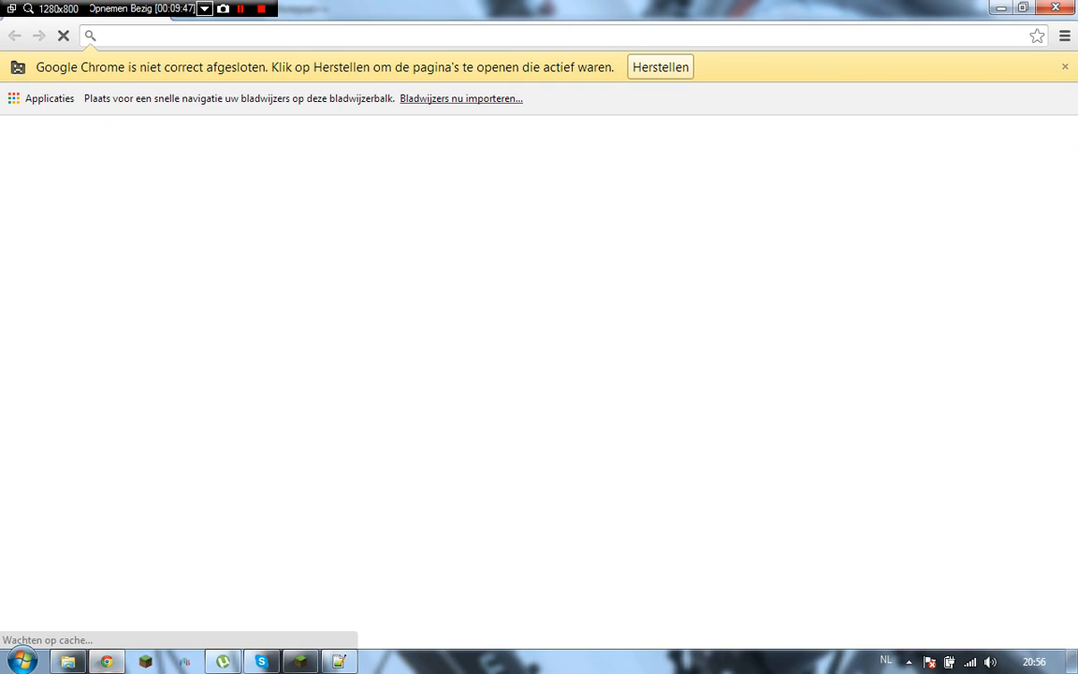
Switch to Chrome and search the web for essentials.node
{"action": "type", "text": "essentials"}
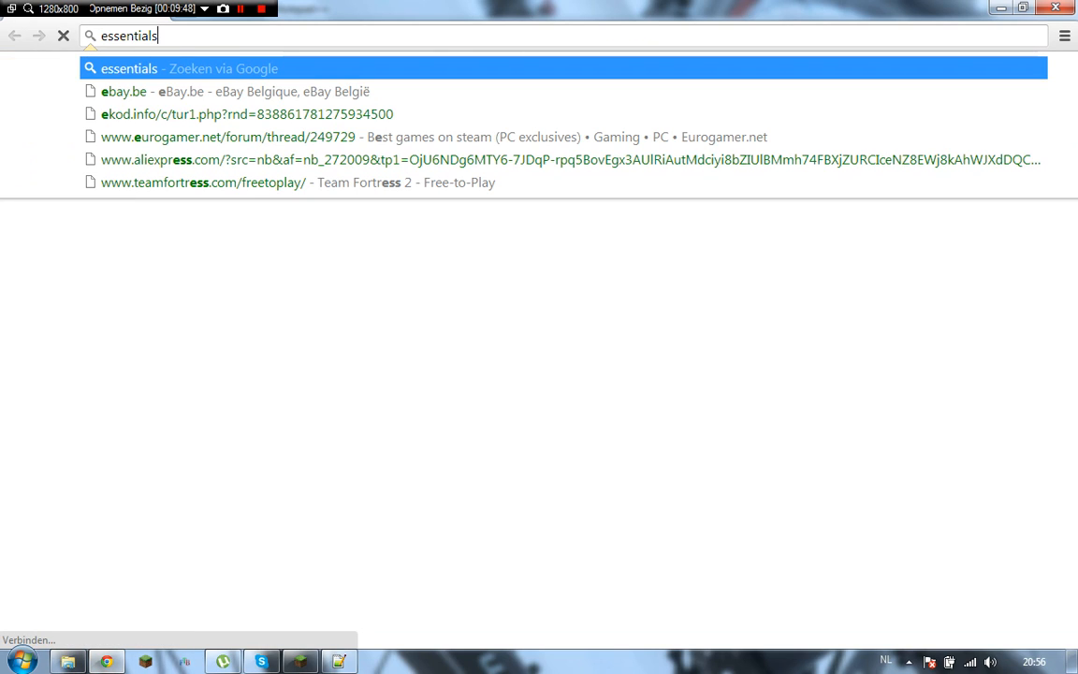
{"action": "type", "text": ".node"}
{"action": "key", "text": "Return"}
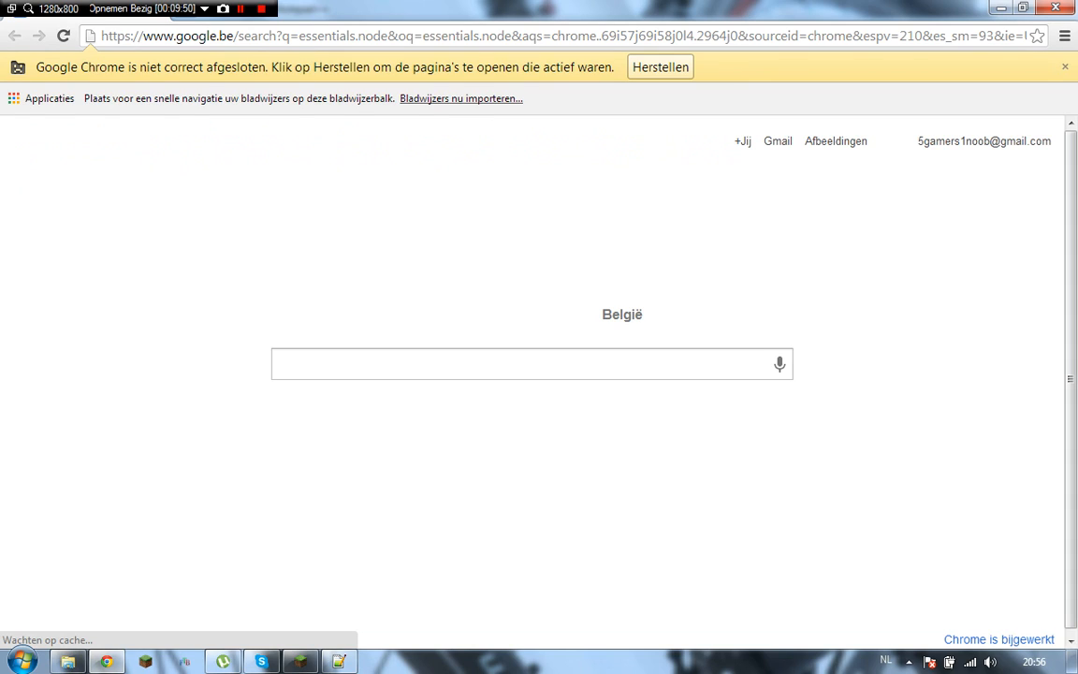
Search the web for essentials nodes and open the Essentials wiki's Command Reference page
{"action": "key", "text": "ctrl+l"}
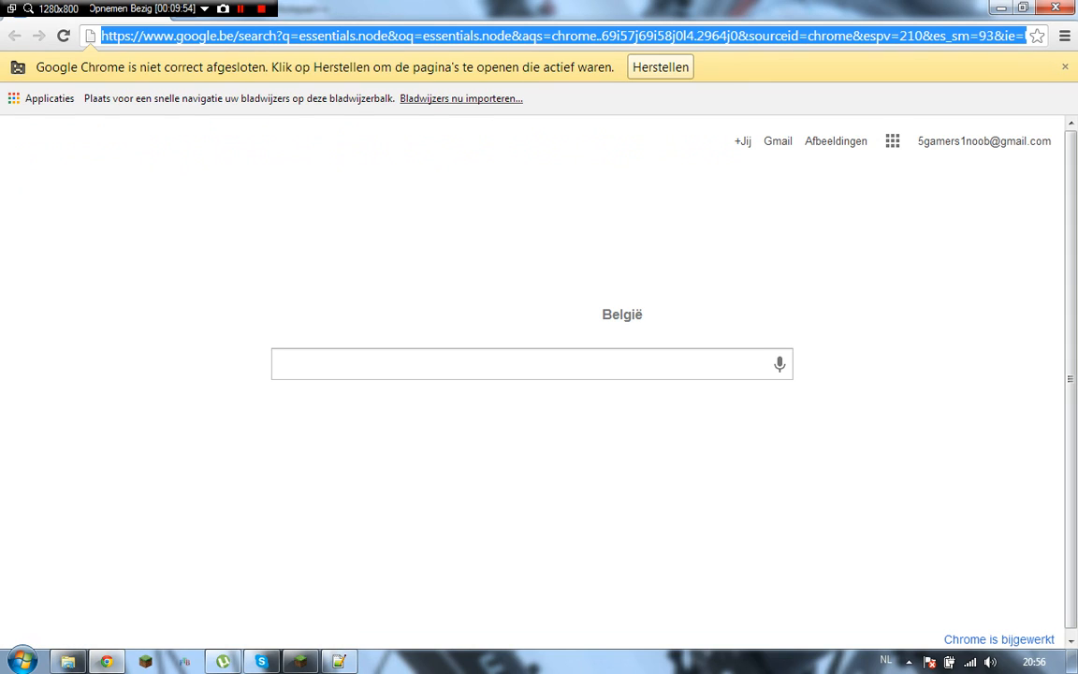
{"action": "type", "text": "e"}
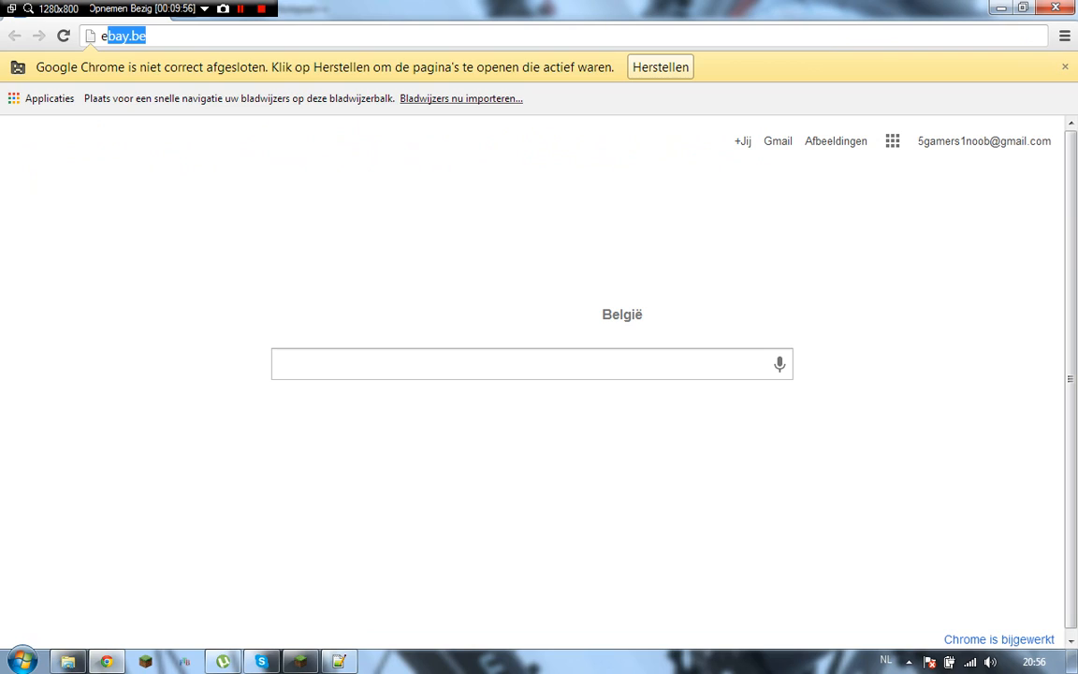
{"action": "type", "text": "ssentials nodes"}
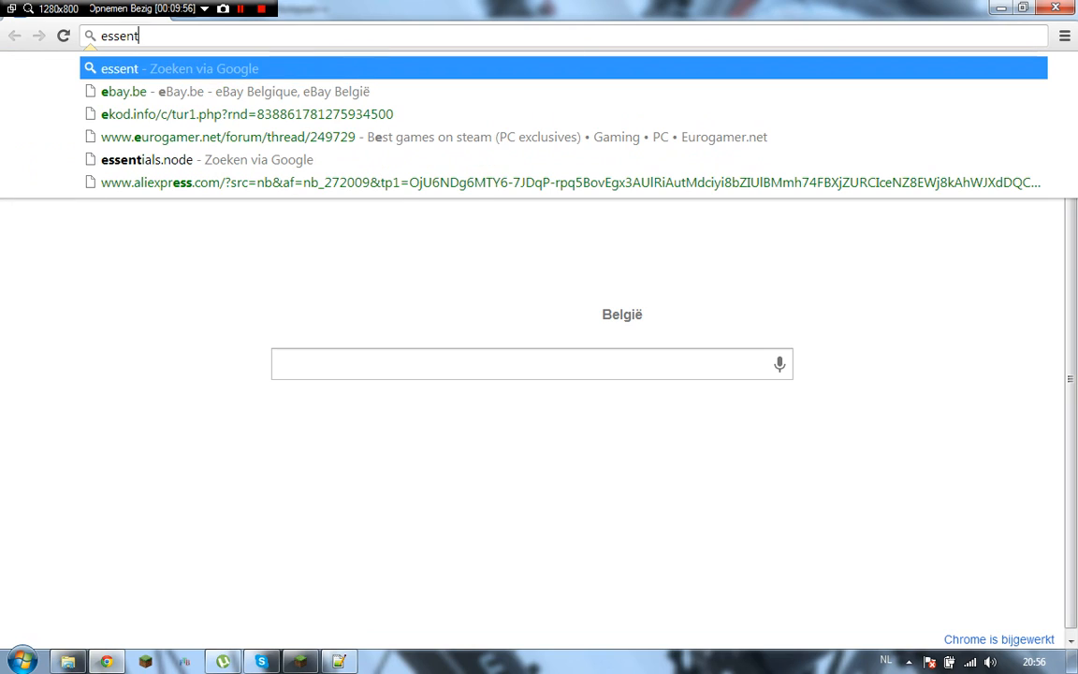
{"action": "key", "text": "Return"}
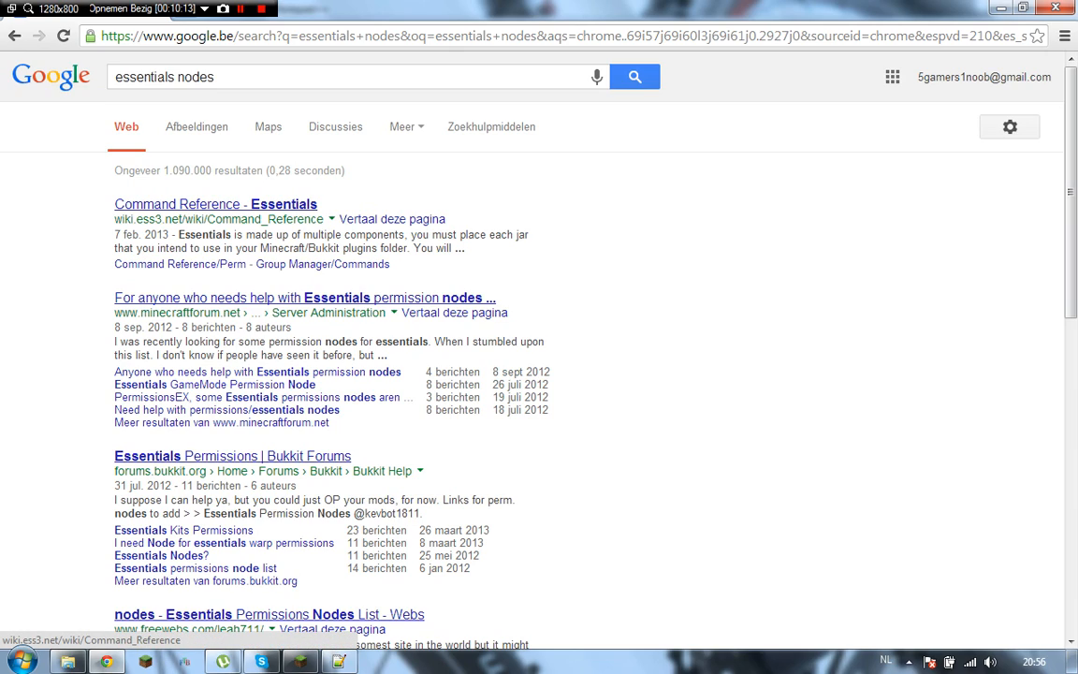
{"action": "left_click", "coordinate": [215, 204]}
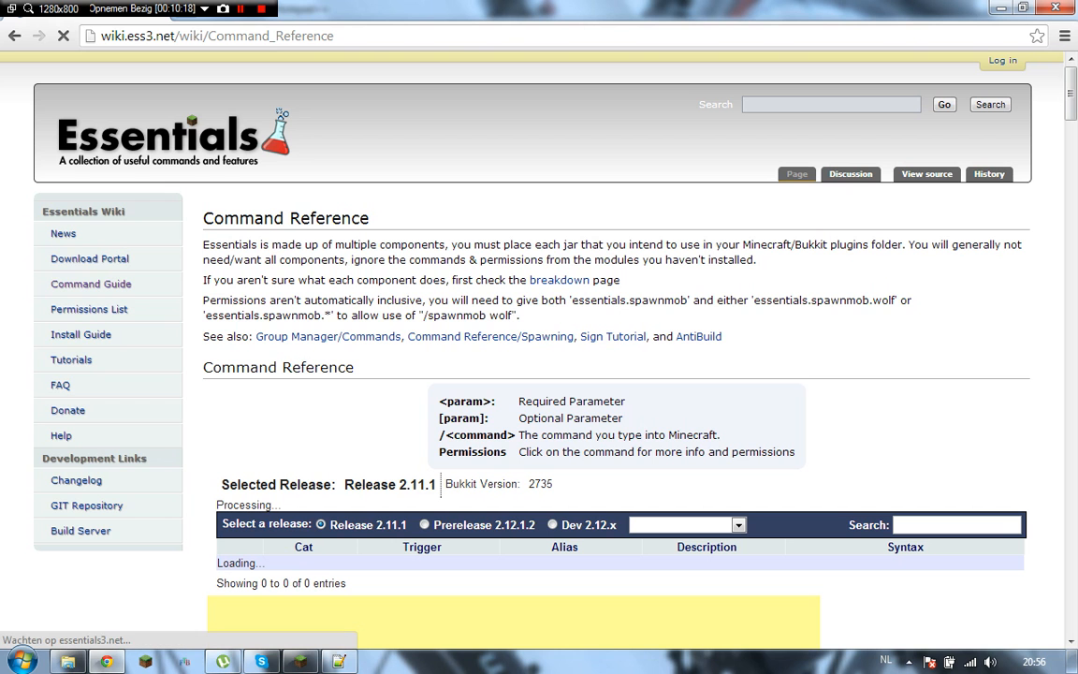
Filter the command reference table by hat and expand the details of the hat command
{"action": "scroll", "coordinate": [618, 280], "scroll_direction": "down", "scroll_amount": 2}
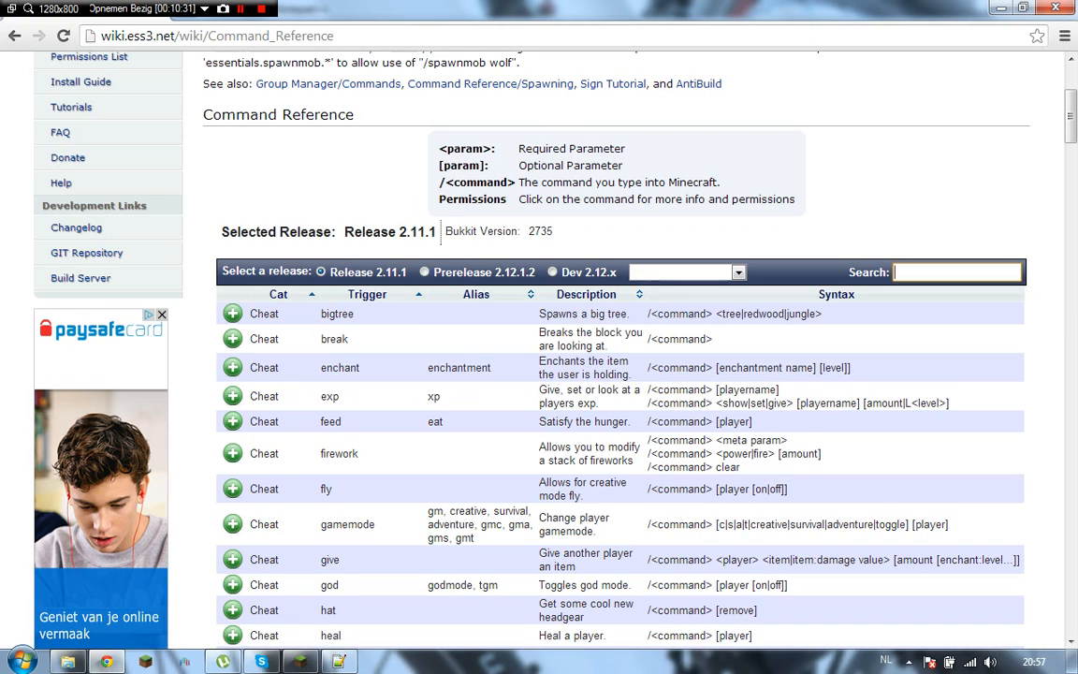
{"action": "type", "text": "hat"}
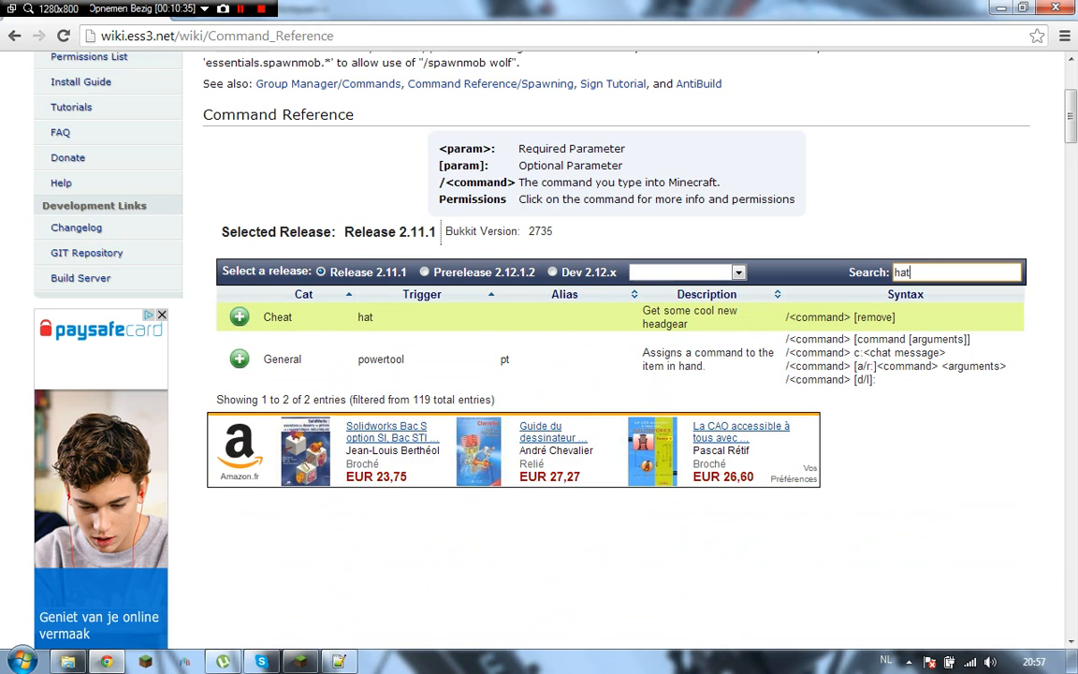
{"action": "left_click", "coordinate": [239, 318]}
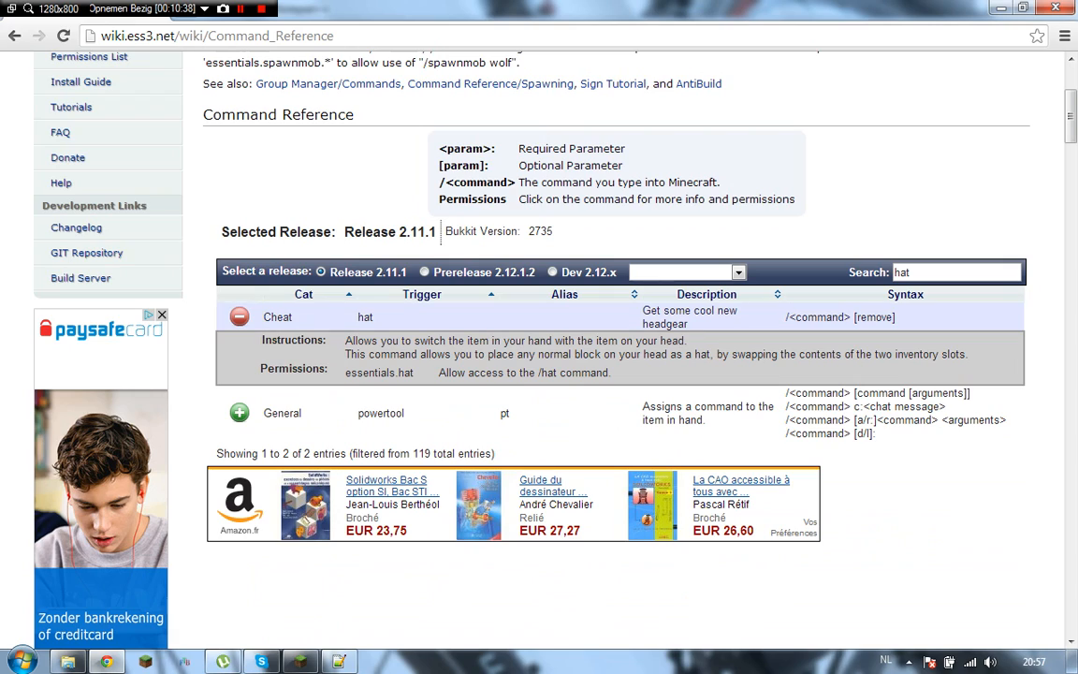
Copy the hat command's permission node, switch to Notepad++ and enter - essentials.hat as the first item under permissions:
{"action": "left_click_drag", "start_coordinate": [414, 372], "coordinate": [346, 372]}
{"action": "right_click", "coordinate": [347, 372]}
{"action": "left_click", "coordinate": [360, 386]}
{"action": "key", "text": "alt+Tab"}
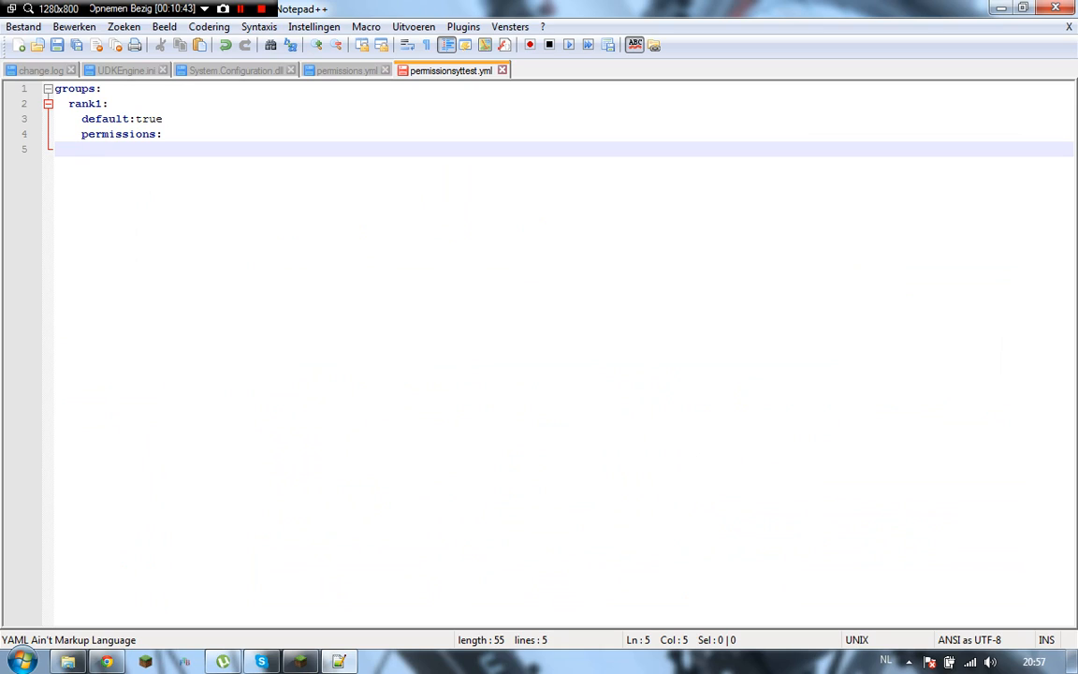
{"action": "type", "text": "- essentials.hat"}
{"action": "key", "text": "Home"}
{"action": "key", "text": "BackSpace"}
{"action": "key", "text": "Delete"}
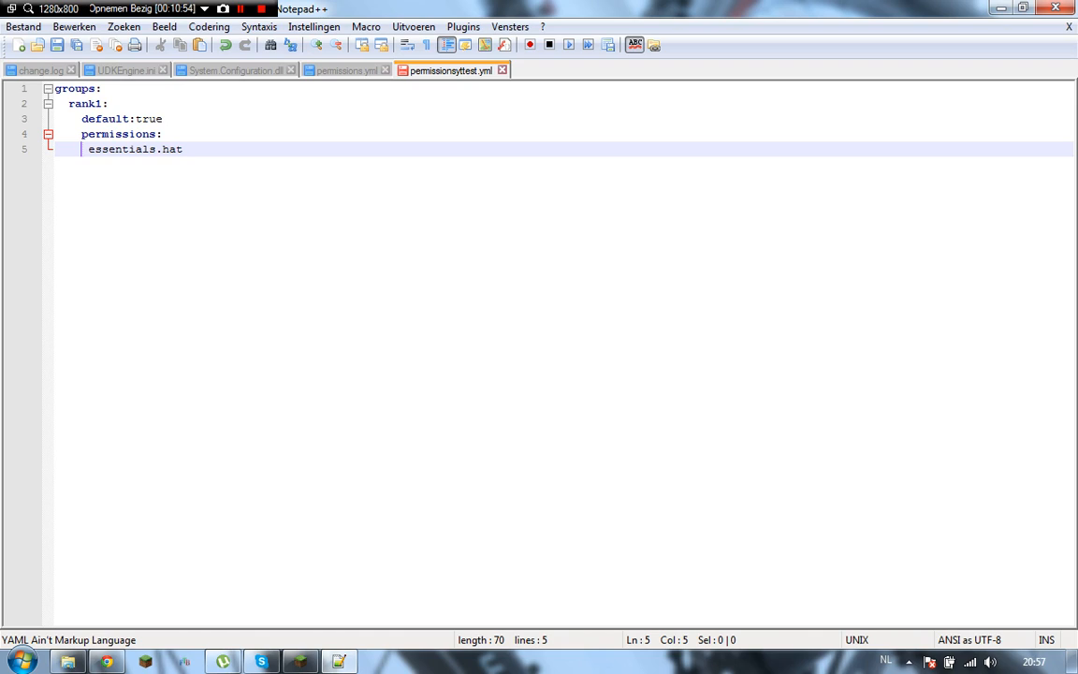
{"action": "type", "text": "-"}
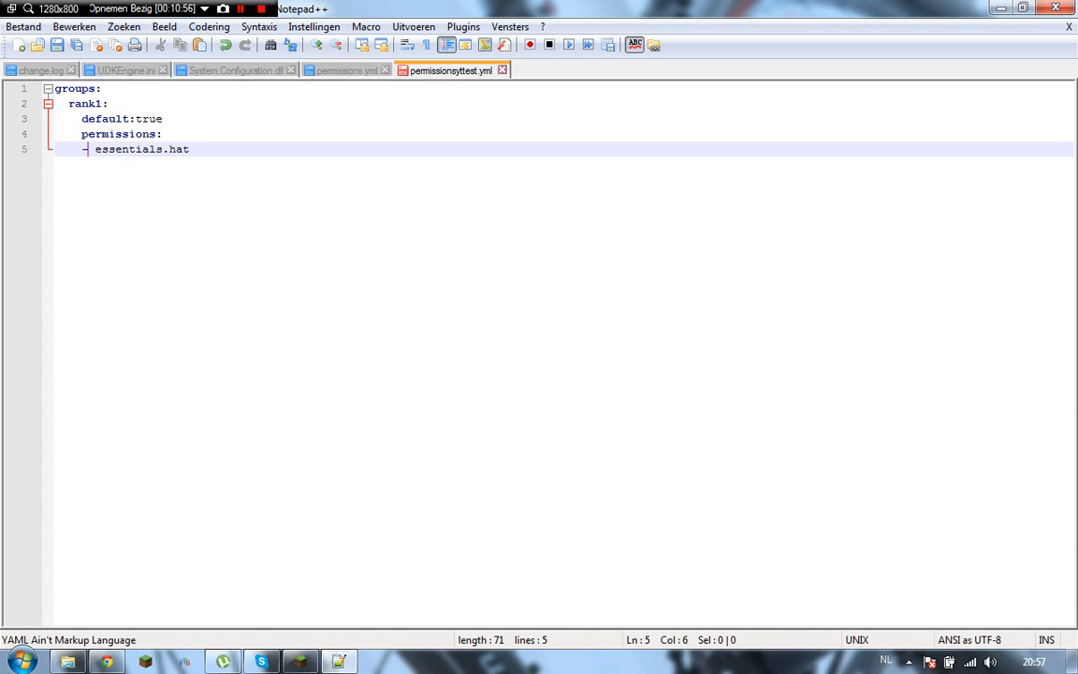
Add the line - essentials.pt below the essentials.hat permission with matching indentation
{"action": "key", "text": "End"}
{"action": "key", "text": "Return"}
{"action": "key", "text": "BackSpace"}
{"action": "key", "text": "BackSpace"}
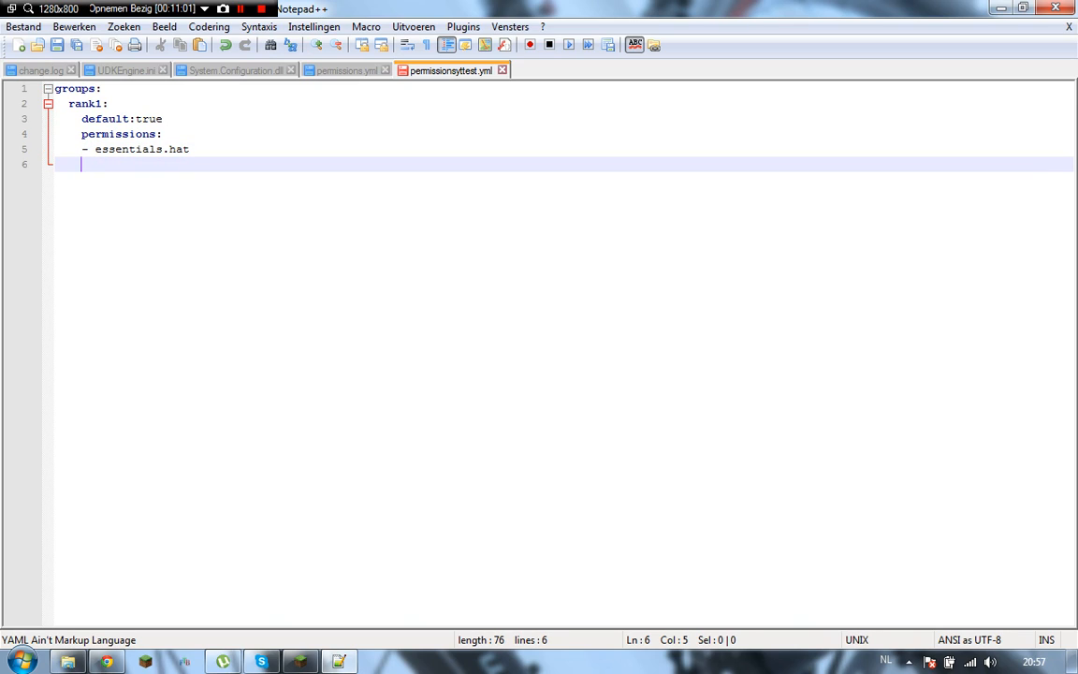
{"action": "type", "text": "- esssent"}
{"action": "key", "text": "BackSpace"}
{"action": "key", "text": "BackSpace"}
{"action": "key", "text": "BackSpace"}
{"action": "key", "text": "BackSpace"}
{"action": "type", "text": "e"}
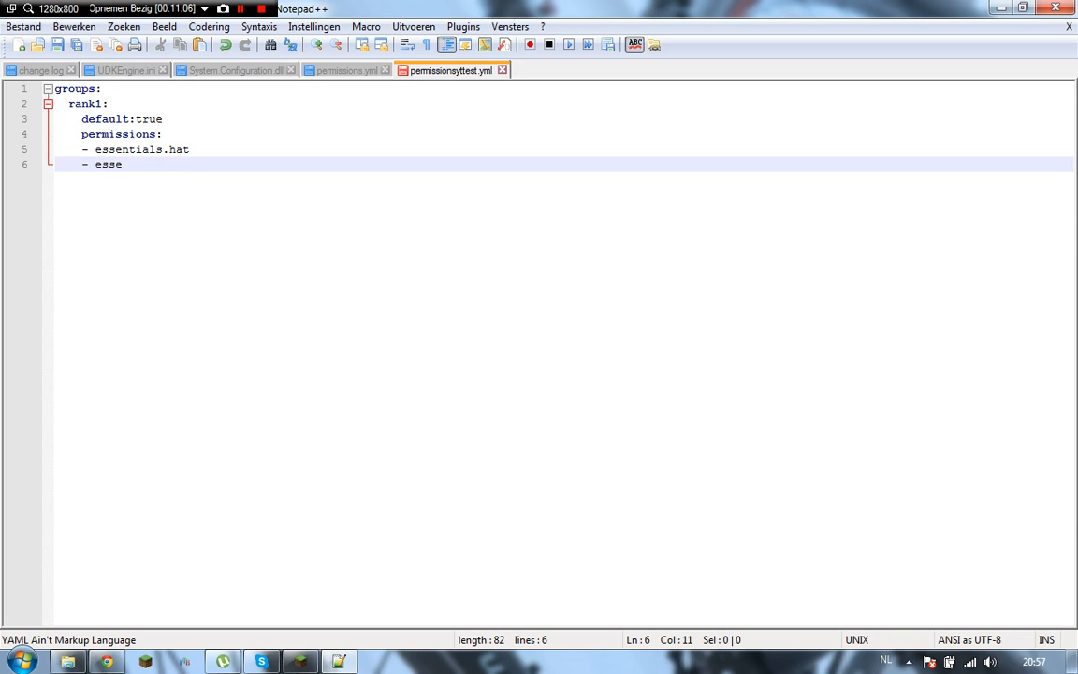
{"action": "type", "text": "ntials."}
{"action": "type", "text": "pt"}
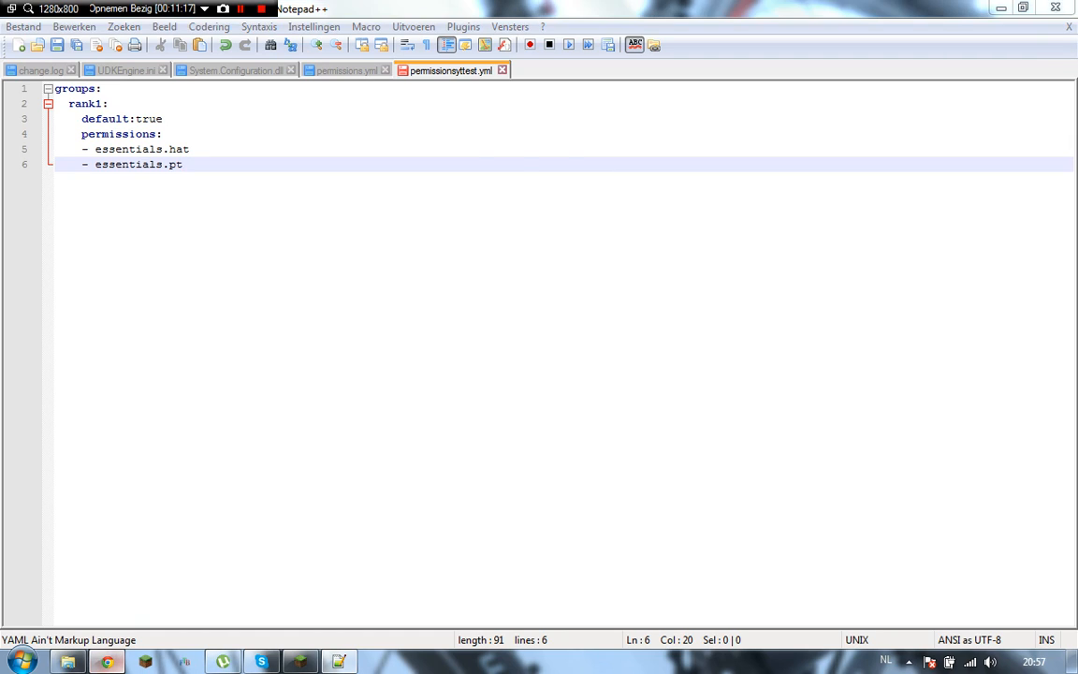
Check the powertool node on the Essentials wiki in Chrome and correct the second permission in Notepad++ to essentials.powertool
{"action": "key", "text": "alt+Tab"}
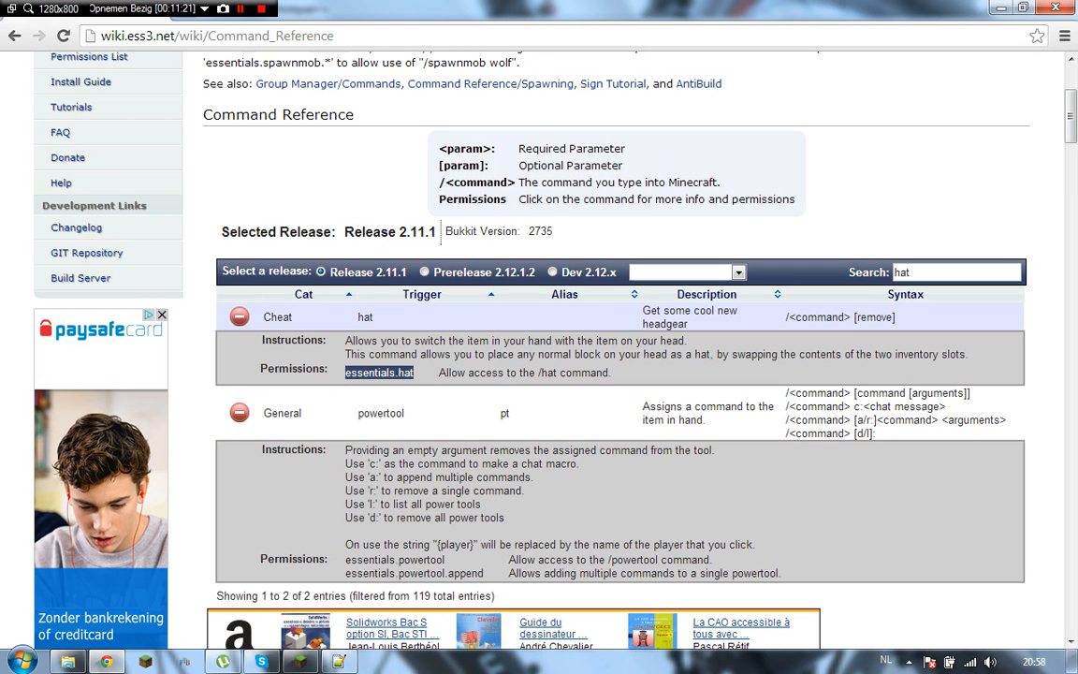
{"action": "key", "text": "alt+Tab"}
{"action": "key", "text": "BackSpace"}
{"action": "type", "text": "owe"}
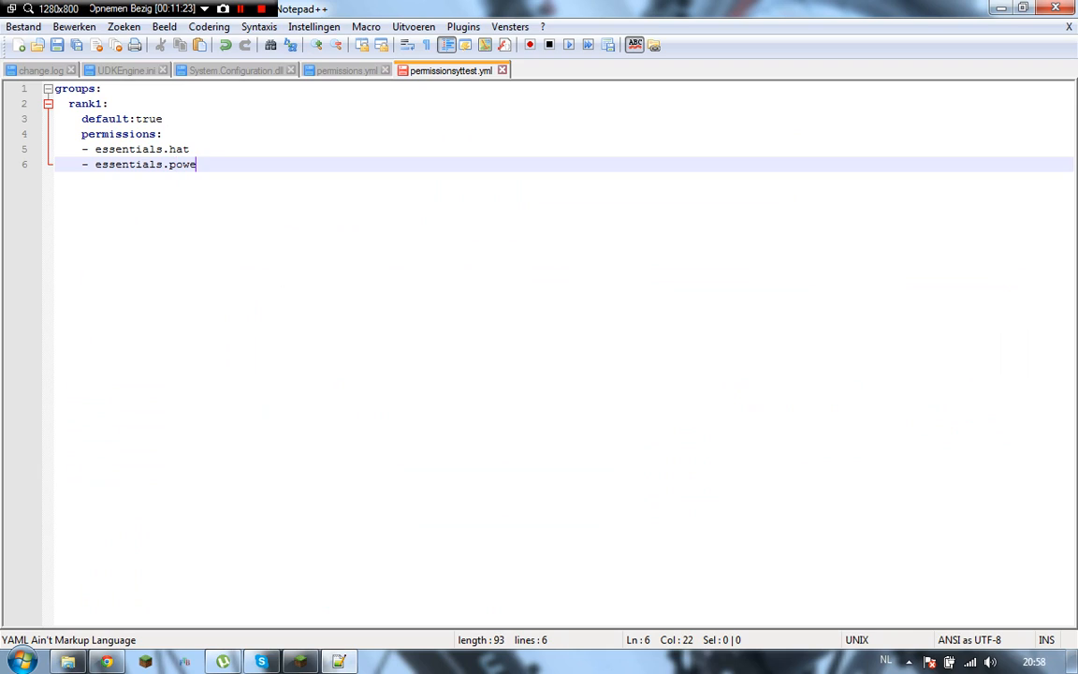
{"action": "key", "text": "BackSpace"}
{"action": "type", "text": "ertool"}
{"action": "key", "text": "Return"}
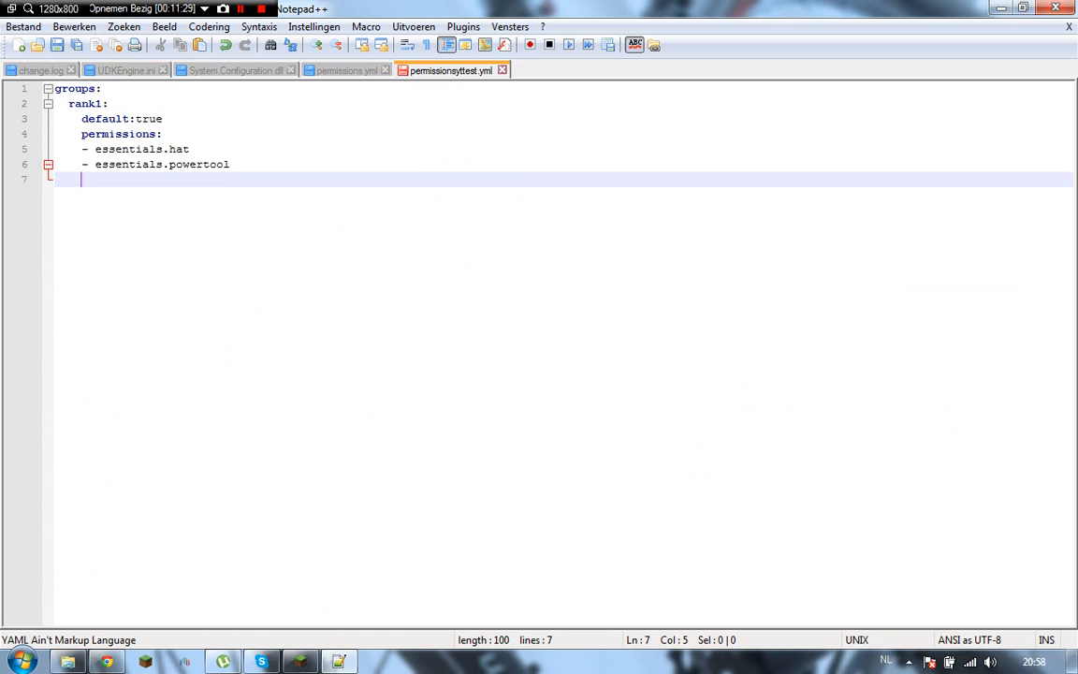
Add - essentials.powertool.append as the third permission and start an eighth line
{"action": "type", "text": "-"}
{"action": "key", "text": "BackSpace"}
{"action": "key", "text": "BackSpace"}
{"action": "type", "text": "-"}
{"action": "key", "text": "BackSpace"}
{"action": "type", "text": "- essentials.powert"}
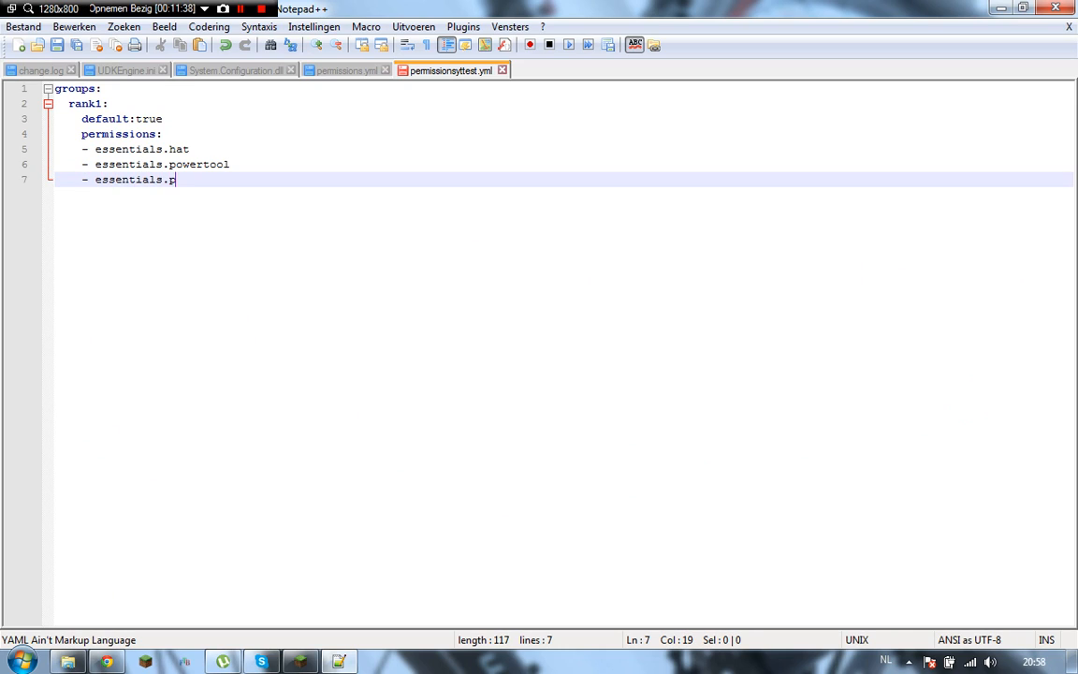
{"action": "type", "text": "ool.append"}
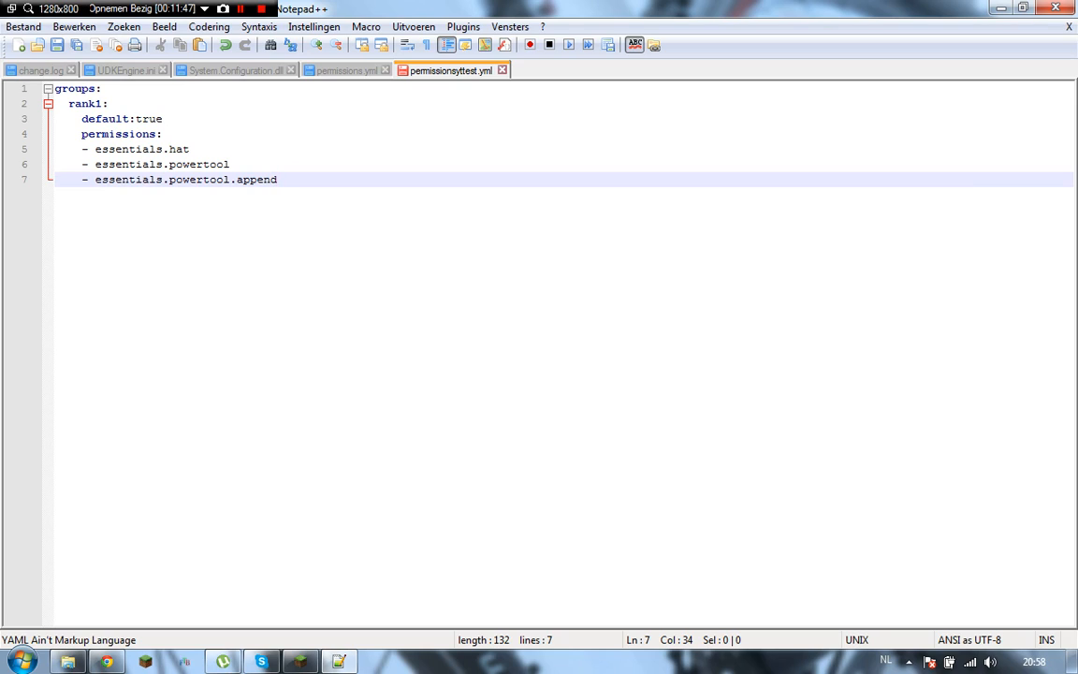
{"action": "key", "text": "Return"}
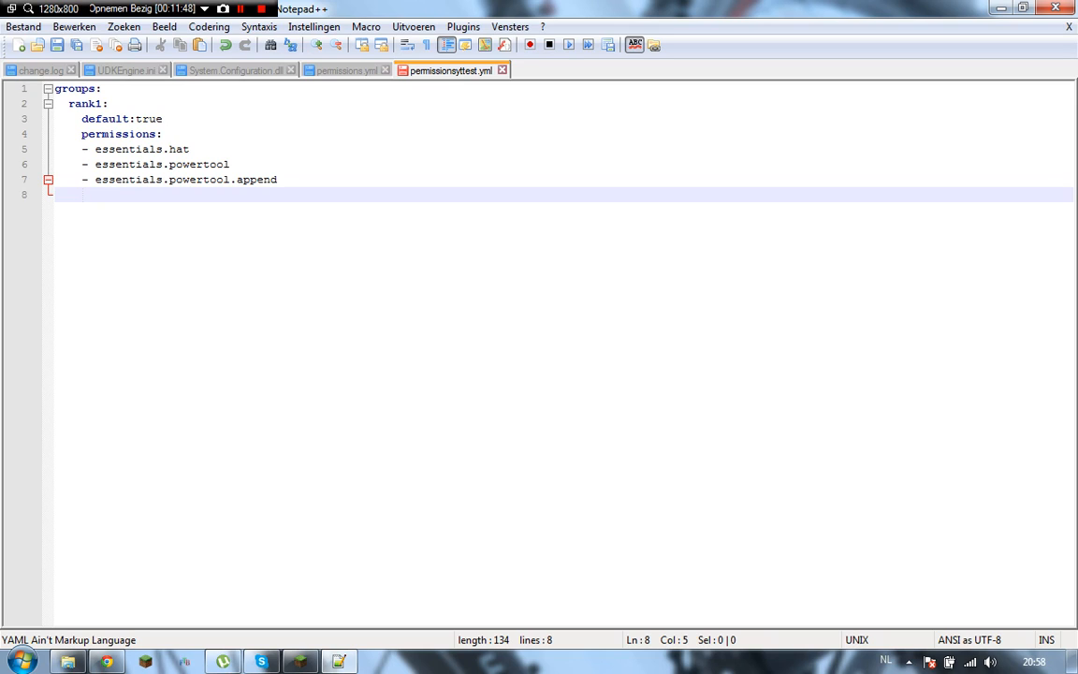
Minimize the Skype window and return to the Essentials Command Reference page in Chrome
{"action": "key", "text": "alt+Tab"}
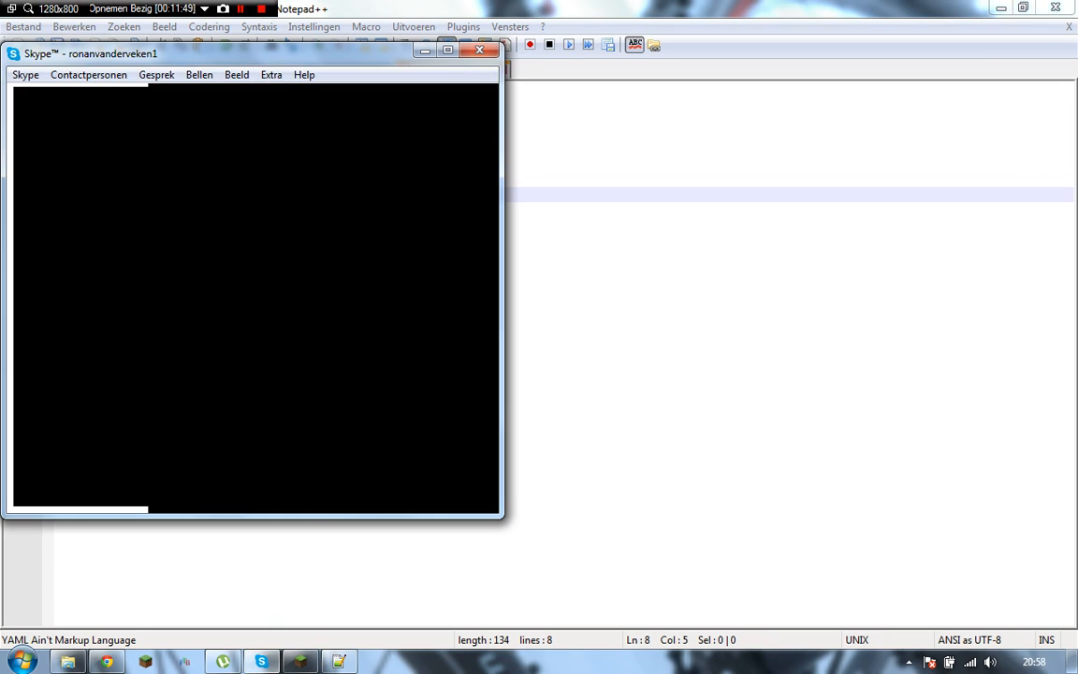
{"action": "left_click", "coordinate": [425, 50]}
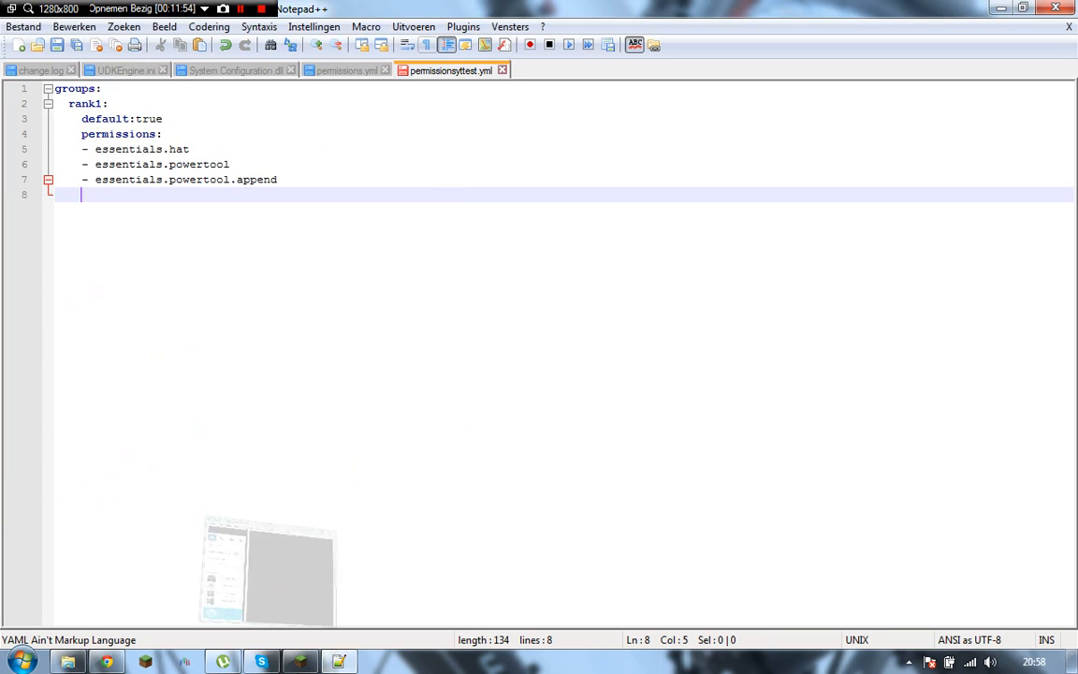
{"action": "key", "text": "alt+Tab"}
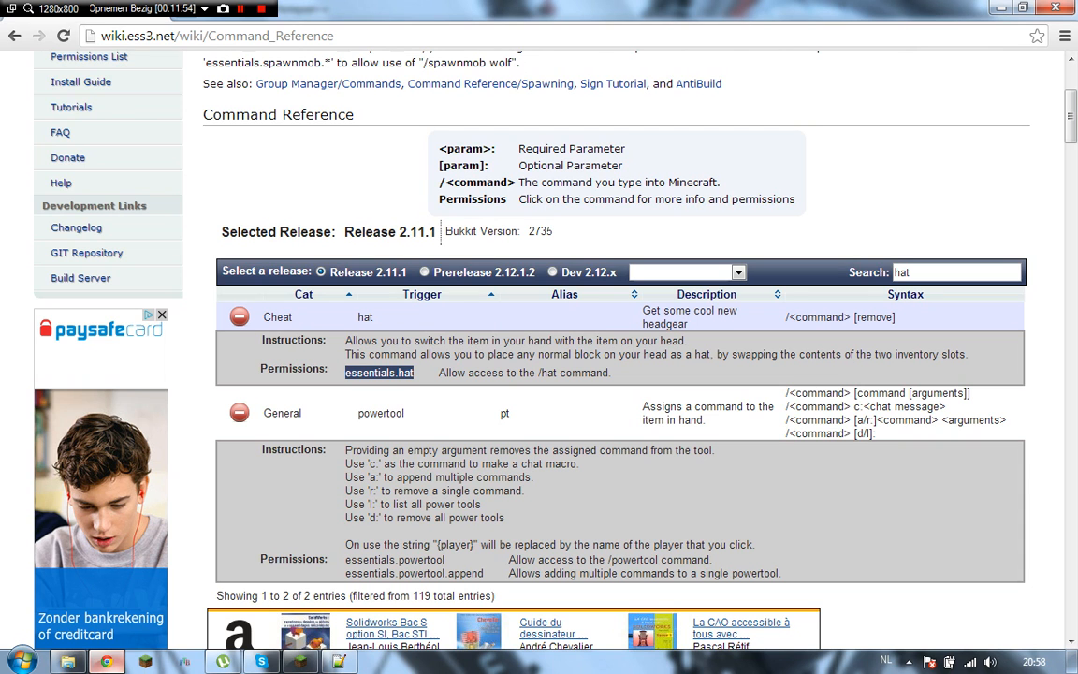
Clear the command search on the Essentials wiki, expand the workbench command and copy its essentials.workbench permission
{"action": "key", "text": "ctrl+a"}
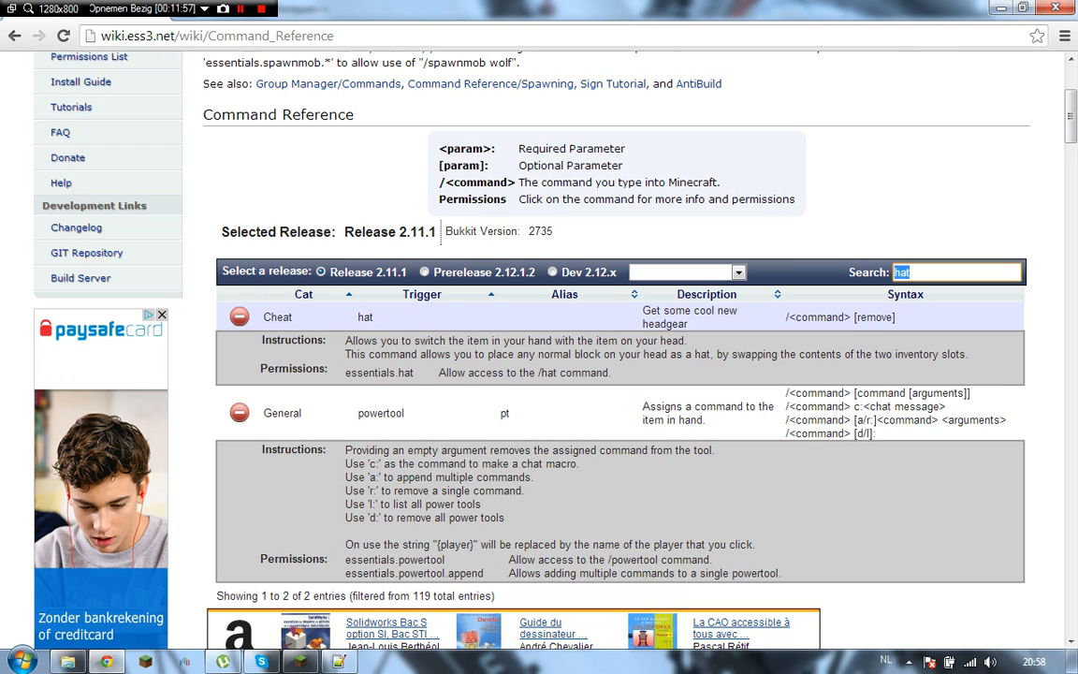
{"action": "key", "text": "BackSpace"}
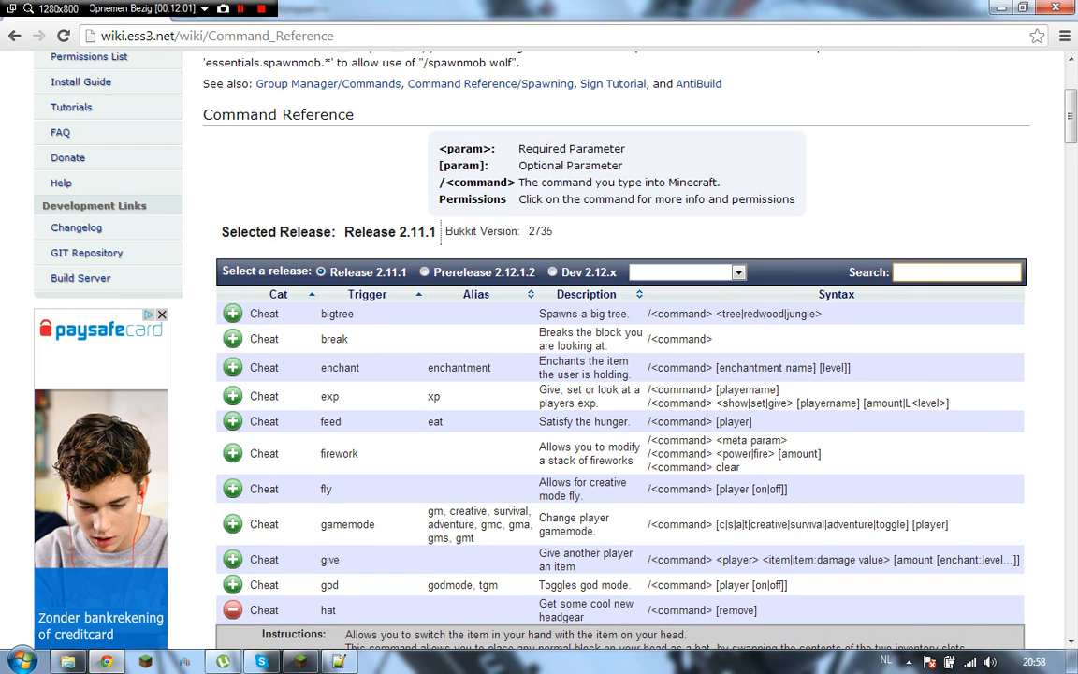
{"action": "scroll", "coordinate": [617, 375], "scroll_direction": "down", "scroll_amount": 3}
{"action": "scroll", "coordinate": [618, 309], "scroll_direction": "down", "scroll_amount": 3}
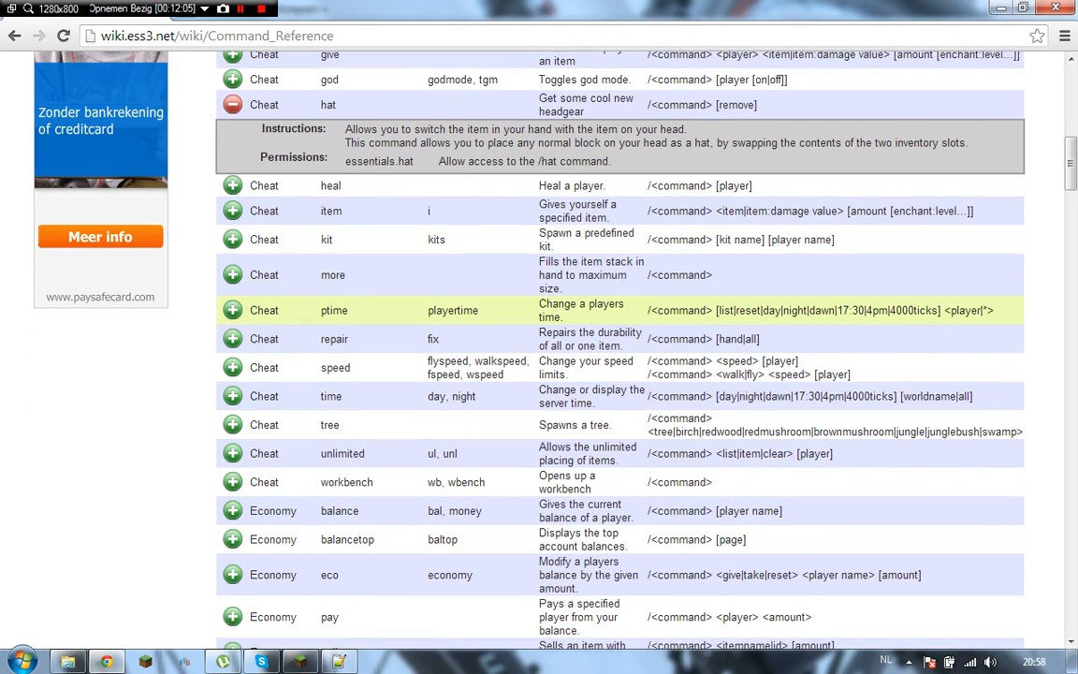
{"action": "scroll", "coordinate": [618, 314], "scroll_direction": "down", "scroll_amount": 1}
{"action": "left_click", "coordinate": [233, 398]}
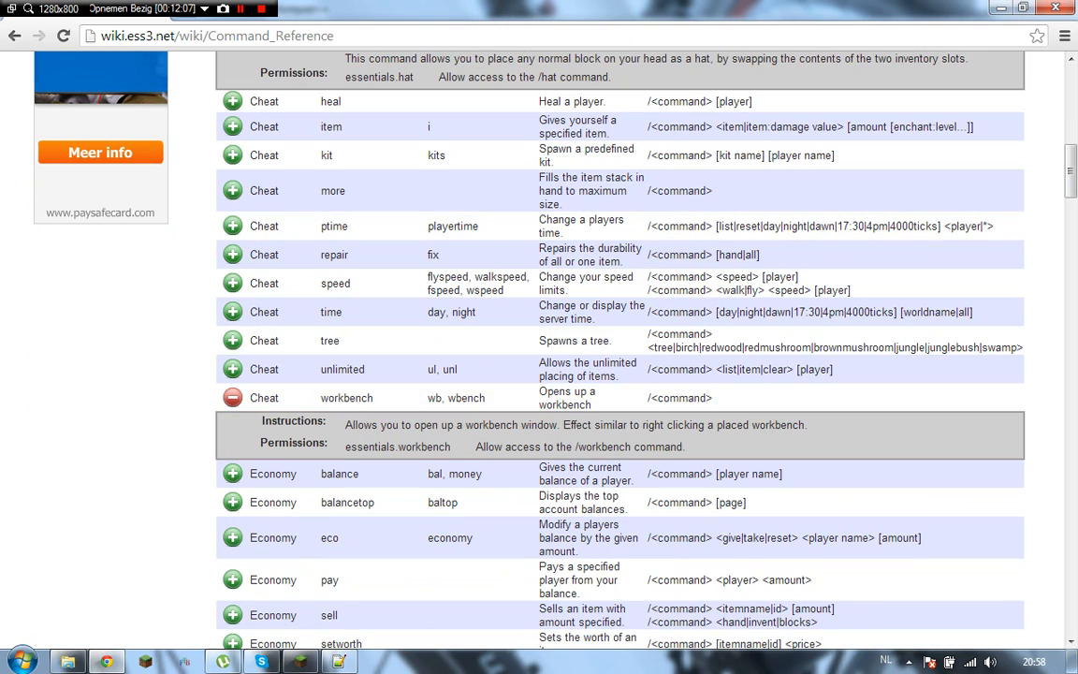
{"action": "left_click_drag", "start_coordinate": [451, 447], "coordinate": [347, 446]}
{"action": "right_click", "coordinate": [347, 444]}
{"action": "left_click", "coordinate": [374, 456]}
Switch to Notepad++ and add - essentials.workbench as rank1's fourth permission, aligned with the permissions above it
{"action": "key", "text": "alt+Tab"}
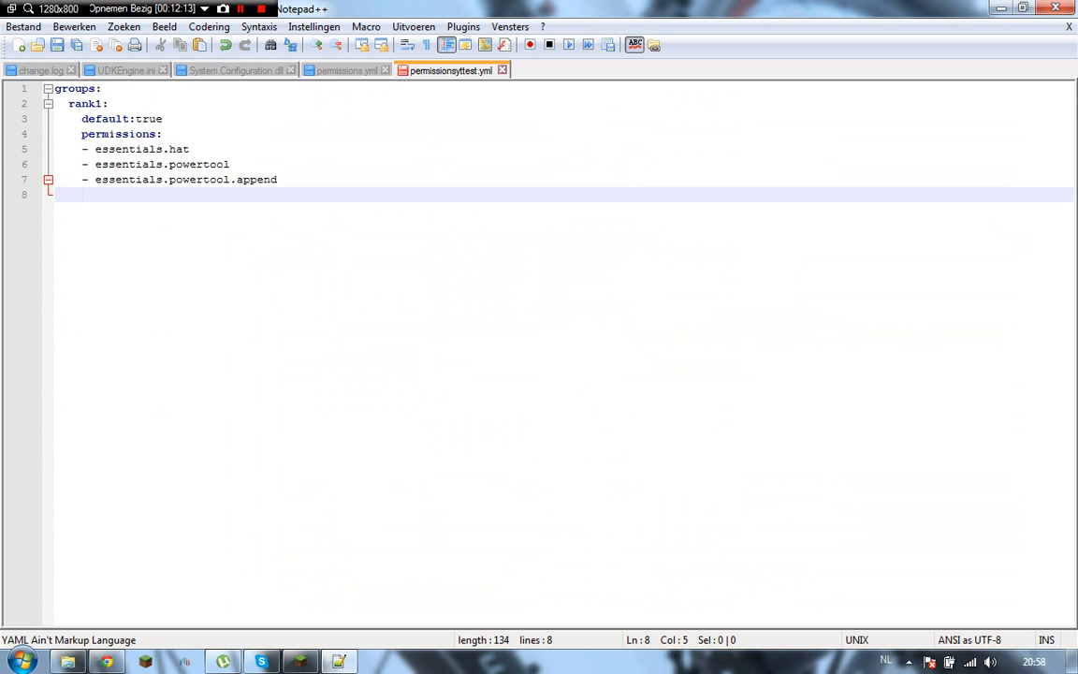
{"action": "type", "text": "-"}
{"action": "key", "text": "BackSpace"}
{"action": "key", "text": "BackSpace"}
{"action": "key", "text": "BackSpace"}
{"action": "key", "text": "BackSpace"}
{"action": "key", "text": "Return"}
{"action": "key", "text": "BackSpace"}
{"action": "key", "text": "BackSpace"}
{"action": "type", "text": "-"}
{"action": "key", "text": "ctrl+v"}
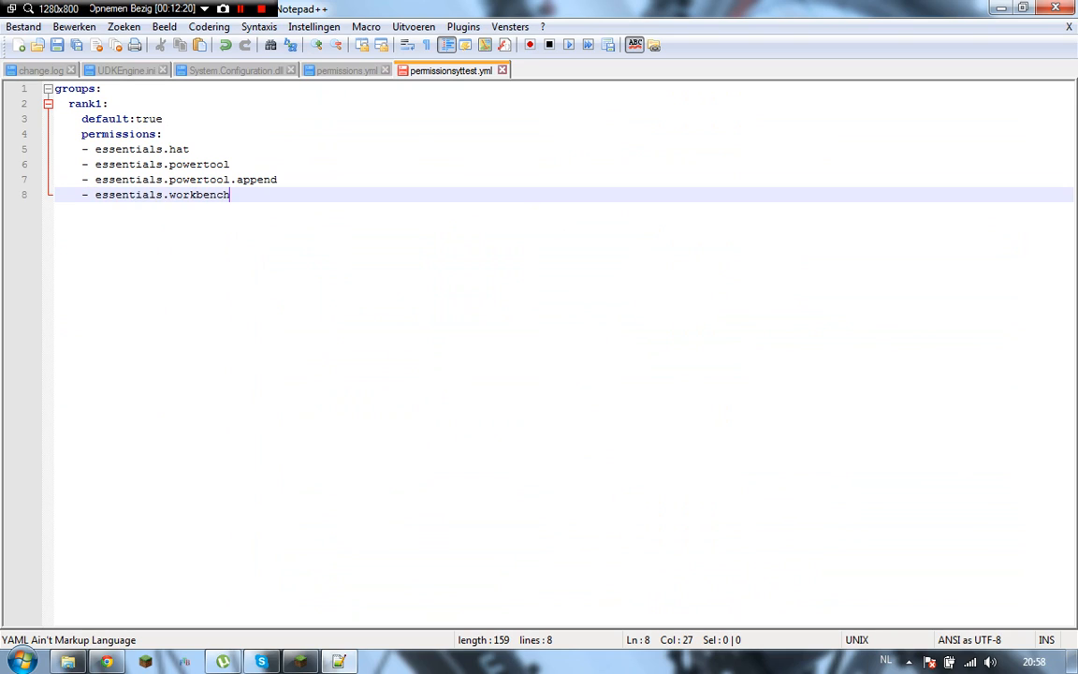
{"action": "mouse_move", "coordinate": [229, 194]}
{"action": "left_mouse_down"}
{"action": "mouse_move", "coordinate": [55, 149]}
{"action": "mouse_move", "coordinate": [216, 194]}
{"action": "left_mouse_up"}
{"action": "triple_click", "coordinate": [200, 195]}
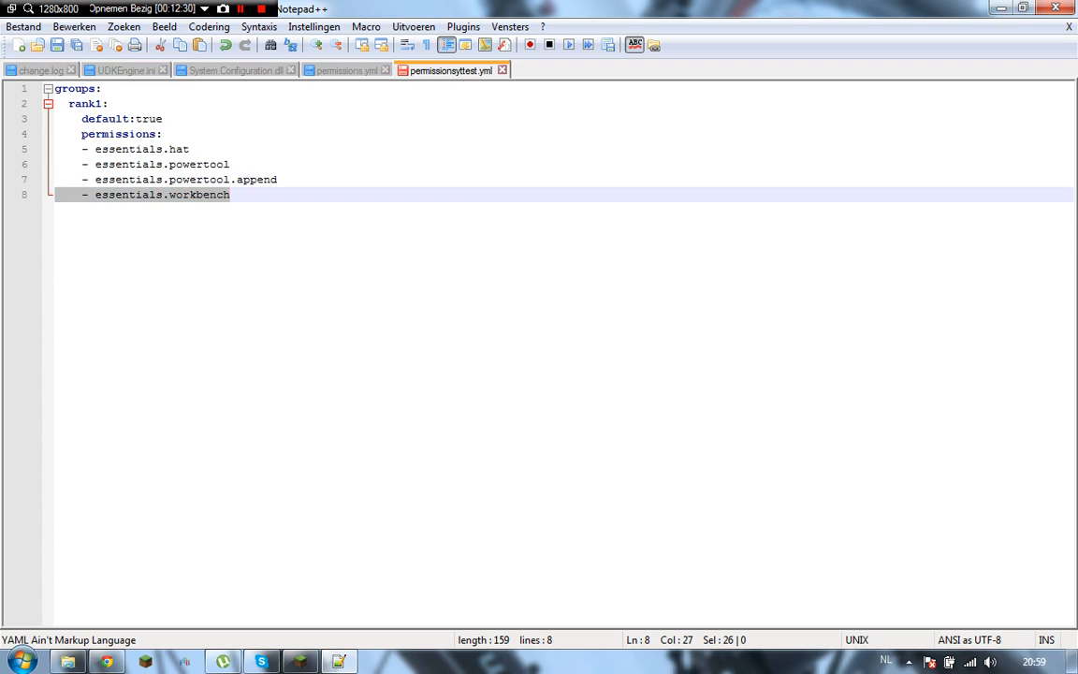
Start a ninth line below essentials.workbench with an indented hyphen for another permission
{"action": "key", "text": "End"}
{"action": "key", "text": "Return"}
{"action": "key", "text": "BackSpace"}
{"action": "key", "text": "BackSpace"}
{"action": "key", "text": "BackSpace"}
{"action": "key", "text": "BackSpace"}
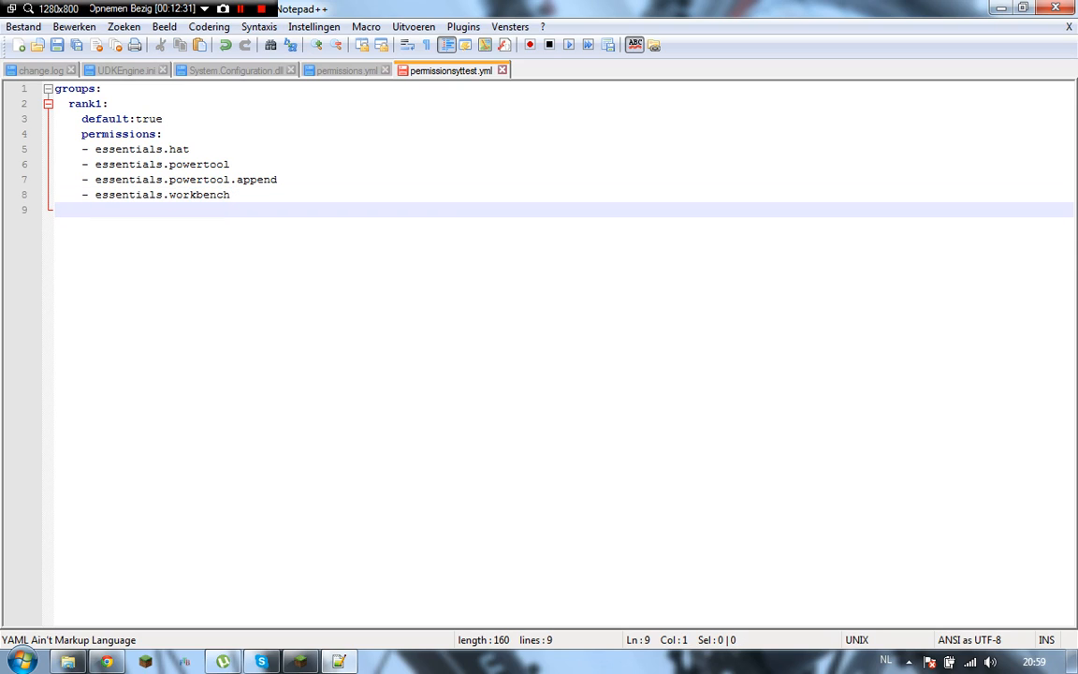
{"action": "type", "text": "-"}
Look up the pay command on the wiki in Chrome and complete the fifth permission in Notepad++ as essentials.pay
{"action": "left_click", "coordinate": [106, 662]}
{"action": "scroll", "coordinate": [620, 347], "scroll_direction": "down", "scroll_amount": 2}
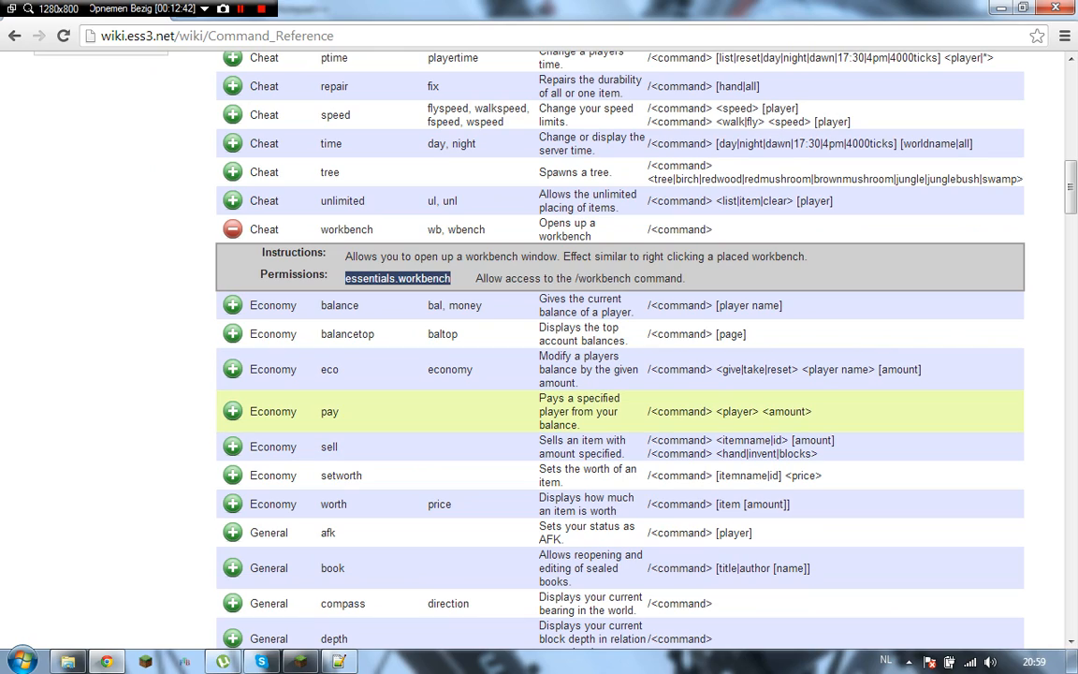
{"action": "left_click", "coordinate": [562, 411]}
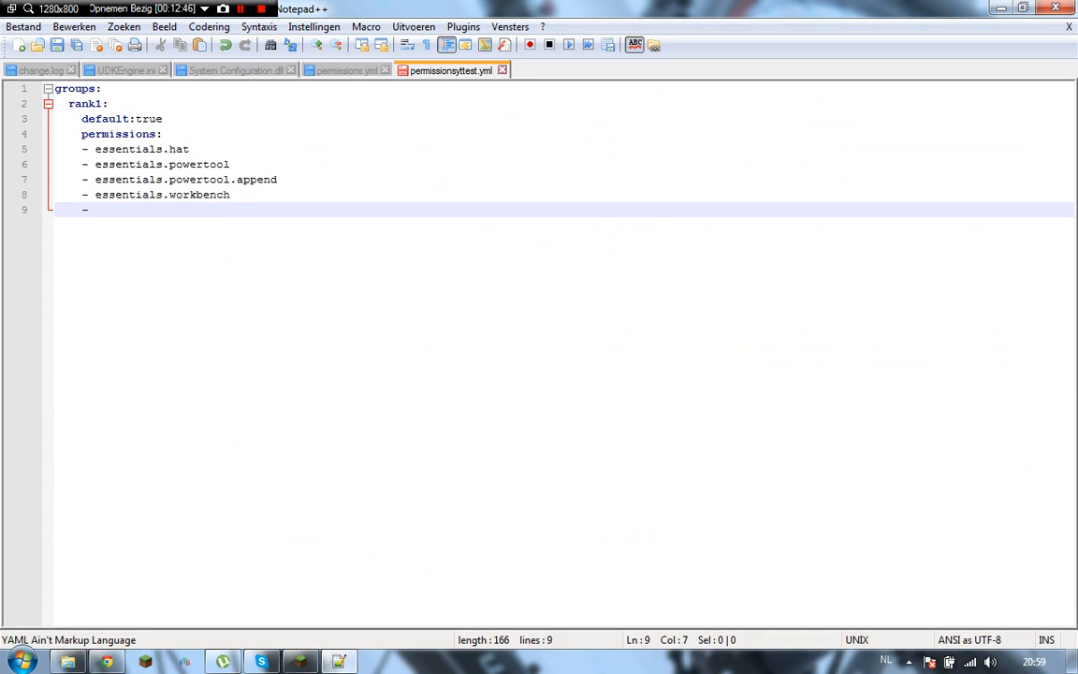
{"action": "type", "text": "essenti"}
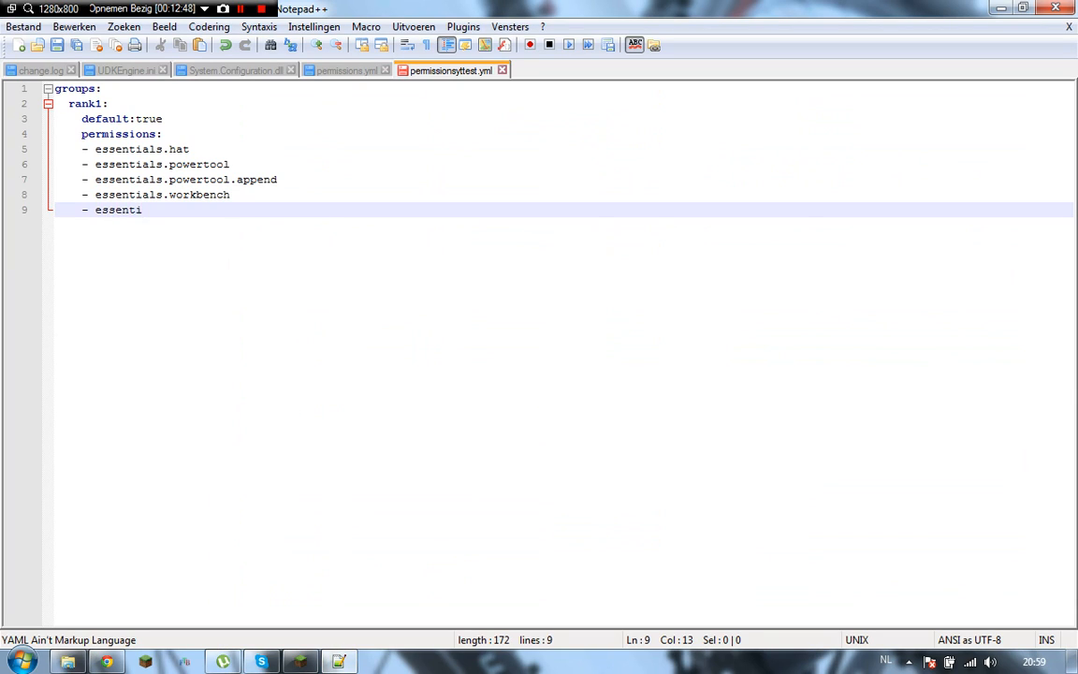
{"action": "key", "text": "BackSpace"}
{"action": "type", "text": "ials.pay"}
{"action": "left_click_drag", "start_coordinate": [190, 210], "coordinate": [170, 210]}
{"action": "left_click", "coordinate": [190, 210]}
{"action": "key", "text": "Return"}
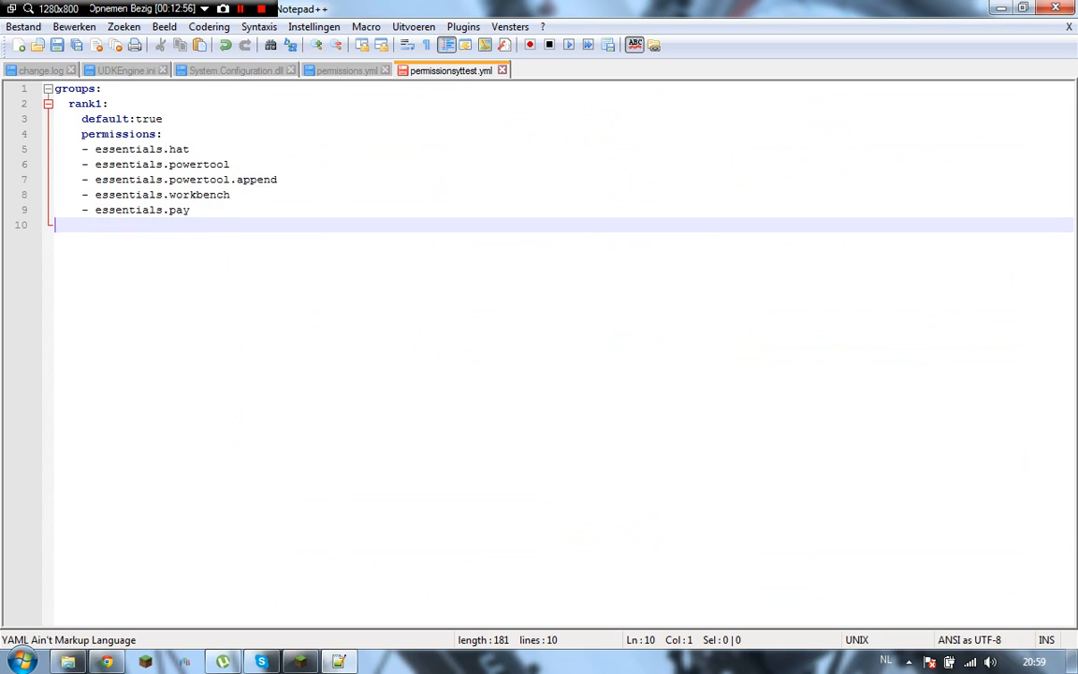
{"action": "key", "text": "BackSpace"}
{"action": "type", "text": "rank2"}
{"action": "key", "text": "BackSpace"}
{"action": "key", "text": "BackSpace"}
{"action": "key", "text": "BackSpace"}
{"action": "key", "text": "BackSpace"}
{"action": "key", "text": "BackSpace"}
{"action": "key", "text": "BackSpace"}
{"action": "key", "text": "BackSpace"}
{"action": "key", "text": "Tab"}
Copy the Black Chocolate prefix line from permissions.yml and paste it below essentials.pay in permissionsyttest.yml
{"action": "left_click", "coordinate": [347, 70]}
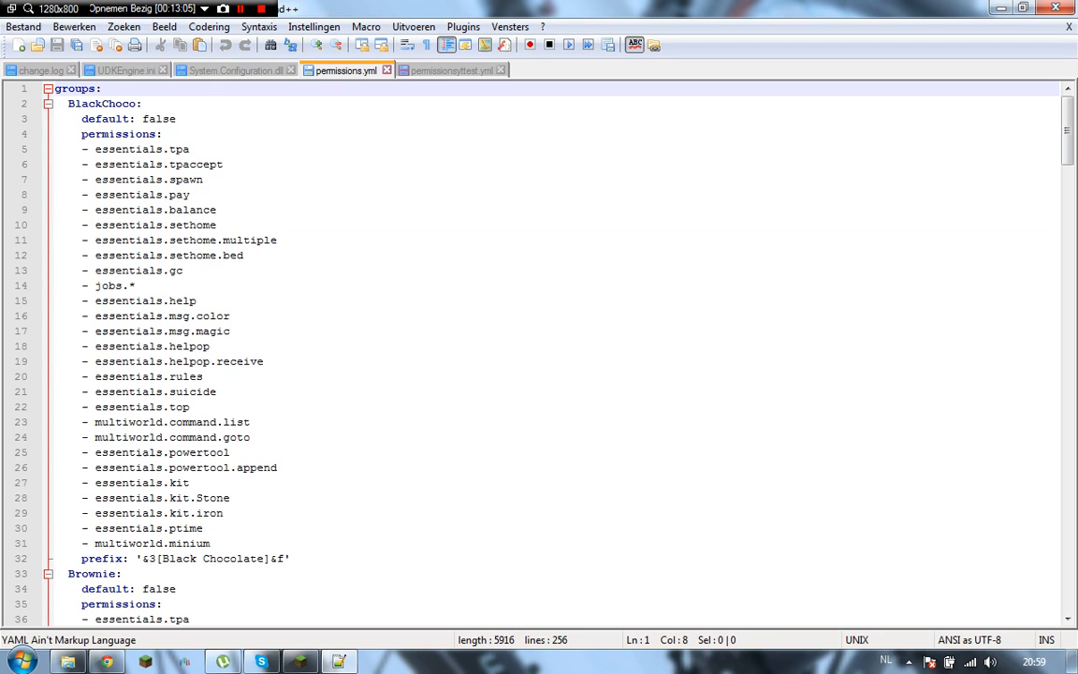
{"action": "left_click_drag", "start_coordinate": [294, 559], "coordinate": [55, 559]}
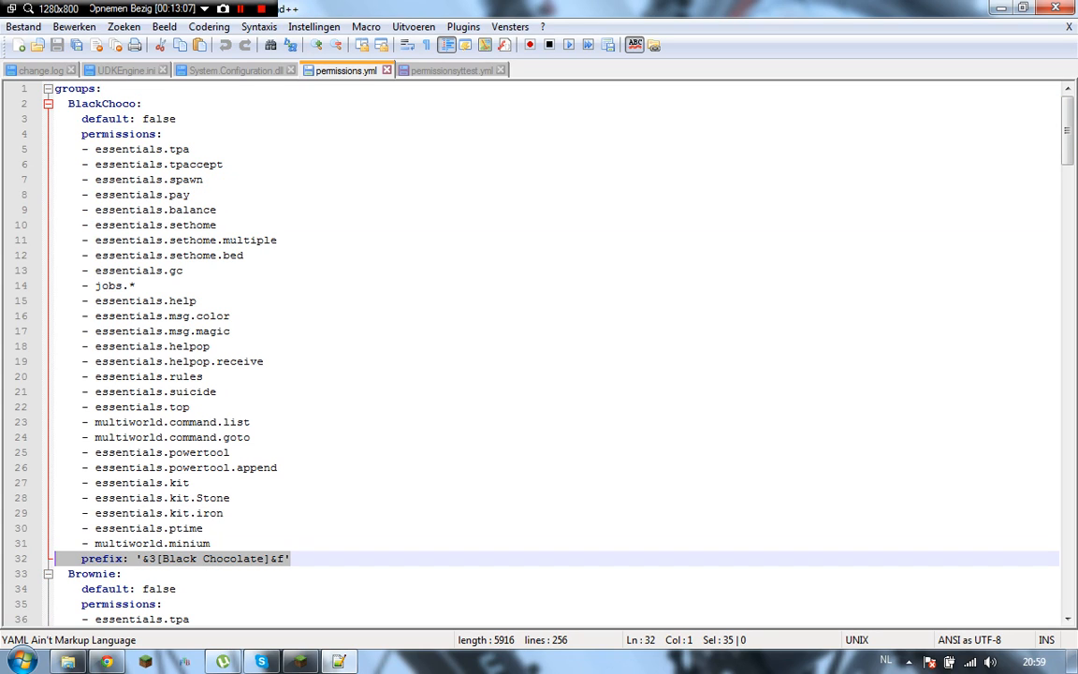
{"action": "right_click", "coordinate": [85, 559]}
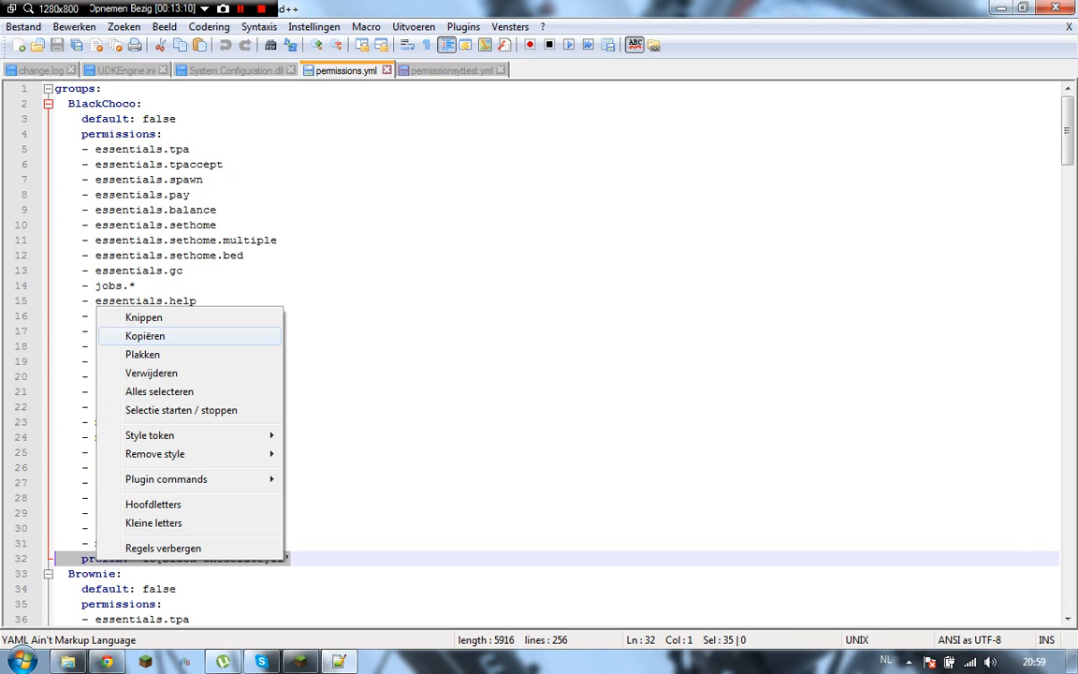
{"action": "left_click", "coordinate": [159, 335]}
{"action": "left_click", "coordinate": [451, 71]}
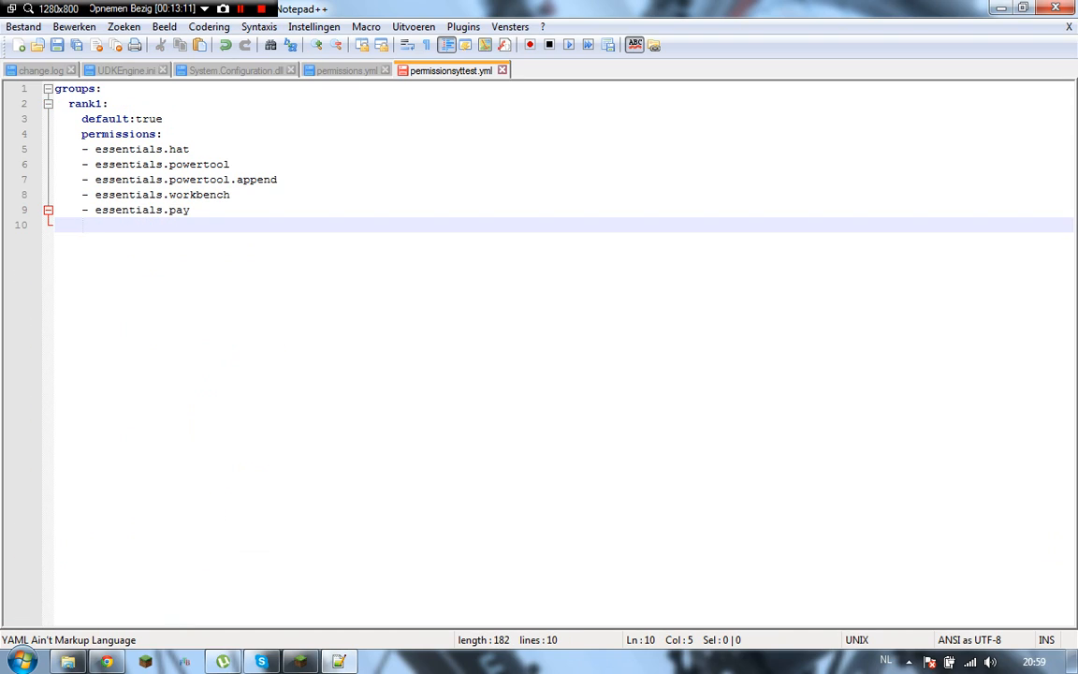
{"action": "key", "text": "BackSpace"}
{"action": "key", "text": "ctrl+v"}
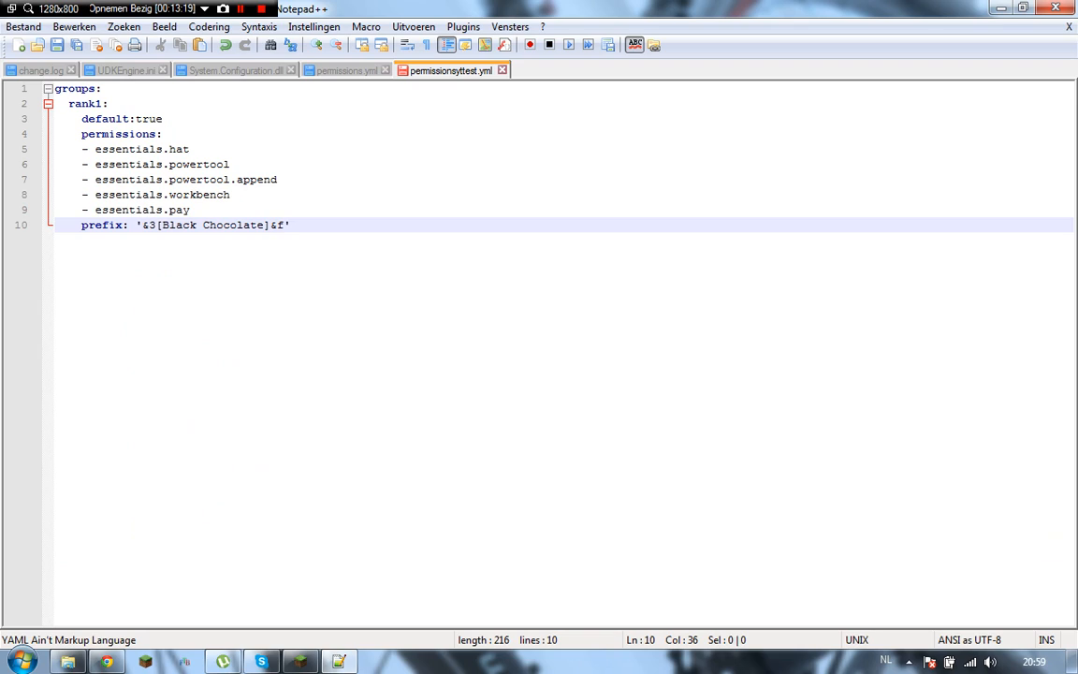
Replace Black Chocolate with builder in the pasted prefix, keeping the &3 and &f codes and the brackets
{"action": "left_click_drag", "start_coordinate": [137, 225], "coordinate": [291, 226]}
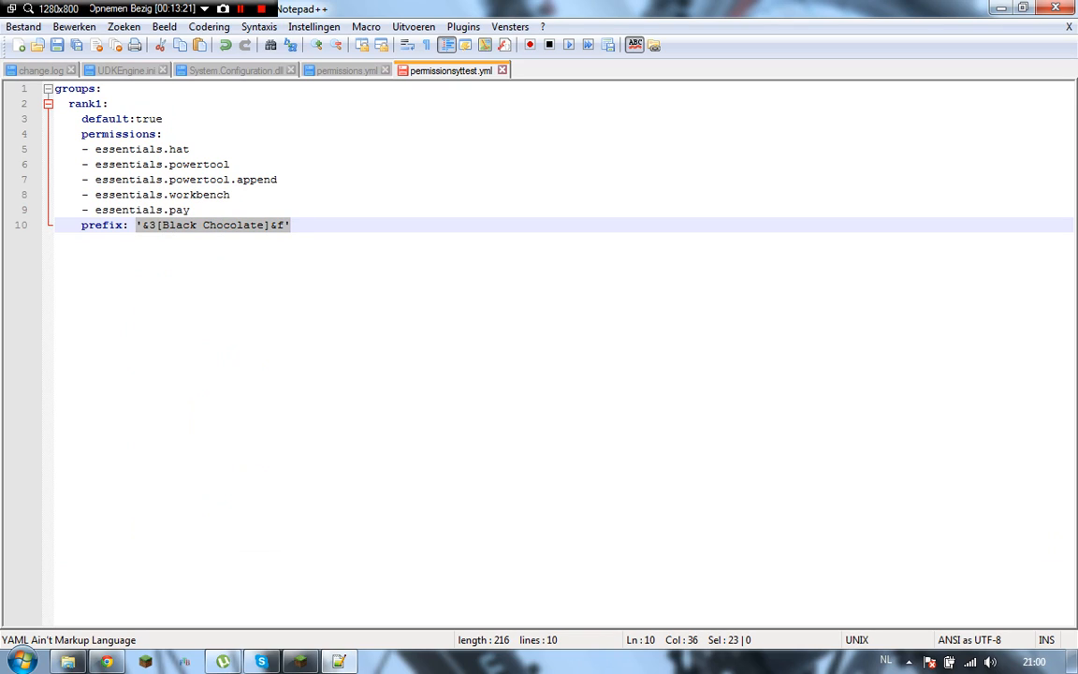
{"action": "left_click", "coordinate": [264, 225]}
{"action": "key", "text": "BackSpace"}
{"action": "key", "text": "BackSpace"}
{"action": "key", "text": "BackSpace"}
{"action": "key", "text": "BackSpace"}
{"action": "key", "text": "BackSpace"}
{"action": "key", "text": "BackSpace"}
{"action": "key", "text": "BackSpace"}
{"action": "key", "text": "BackSpace"}
{"action": "key", "text": "BackSpace"}
{"action": "key", "text": "BackSpace"}
{"action": "key", "text": "BackSpace"}
{"action": "key", "text": "BackSpace"}
{"action": "key", "text": "BackSpace"}
{"action": "key", "text": "BackSpace"}
{"action": "key", "text": "BackSpace"}
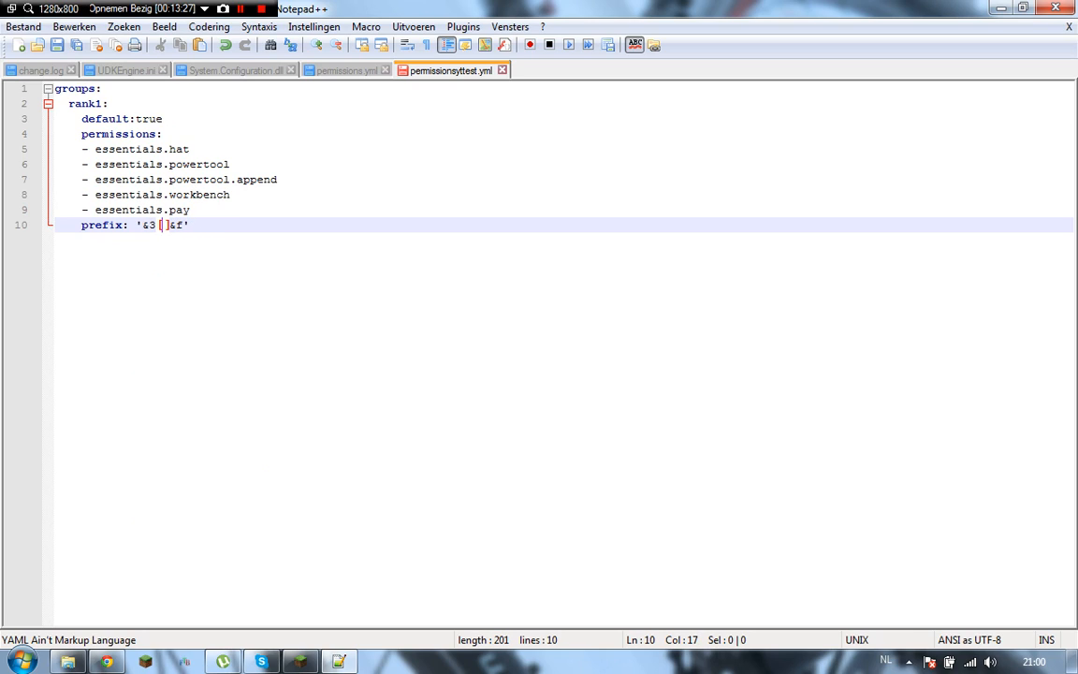
{"action": "type", "text": "ild\""}
{"action": "key", "text": "BackSpace"}
{"action": "type", "text": "er"}
{"action": "left_click", "coordinate": [237, 226]}
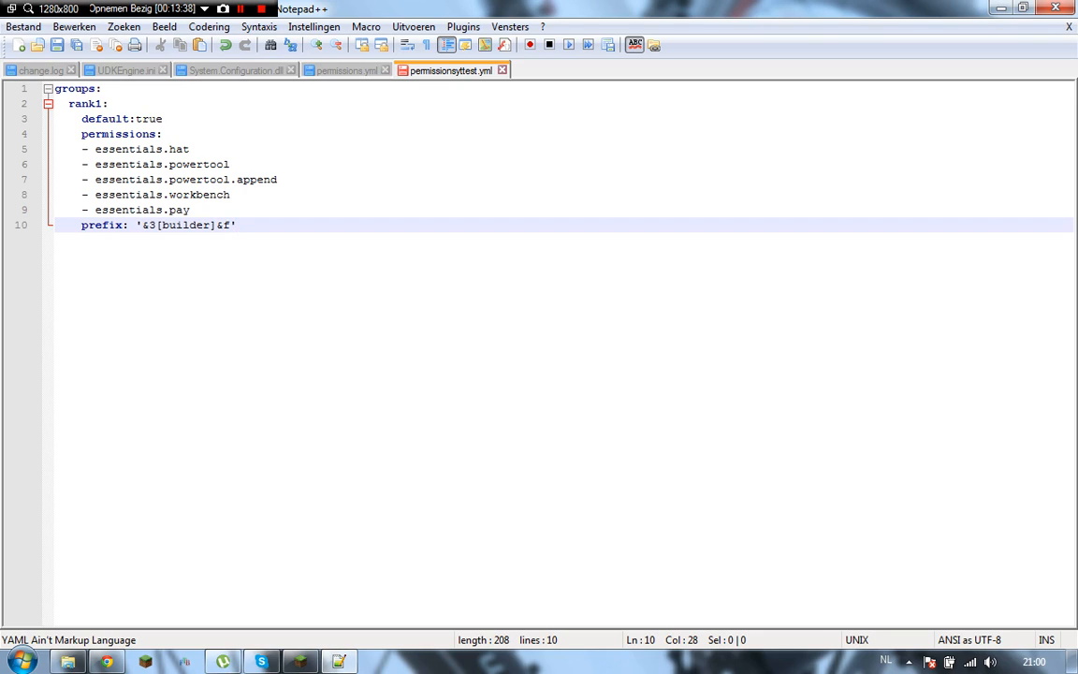
Duplicate the whole rank1 block, from its name through its prefix, directly below the original
{"action": "left_click_drag", "start_coordinate": [238, 226], "coordinate": [55, 104]}
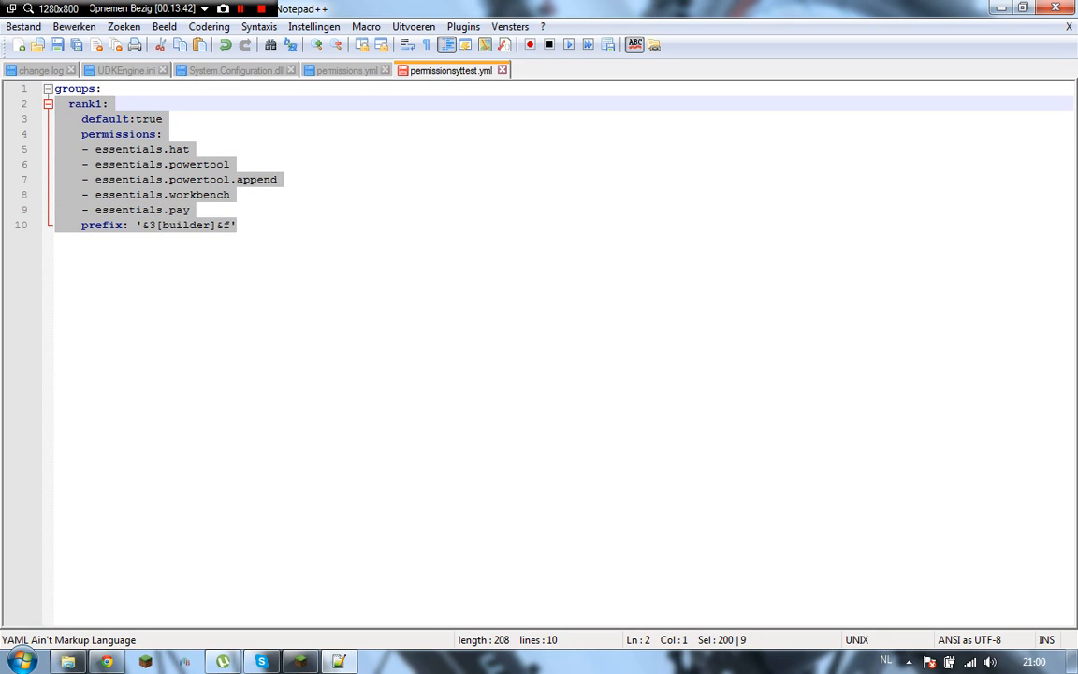
{"action": "key", "text": "ctrl+End"}
{"action": "key", "text": "Return"}
{"action": "key", "text": "BackSpace"}
{"action": "key", "text": "BackSpace"}
{"action": "key", "text": "Return"}
{"action": "key", "text": "BackSpace"}
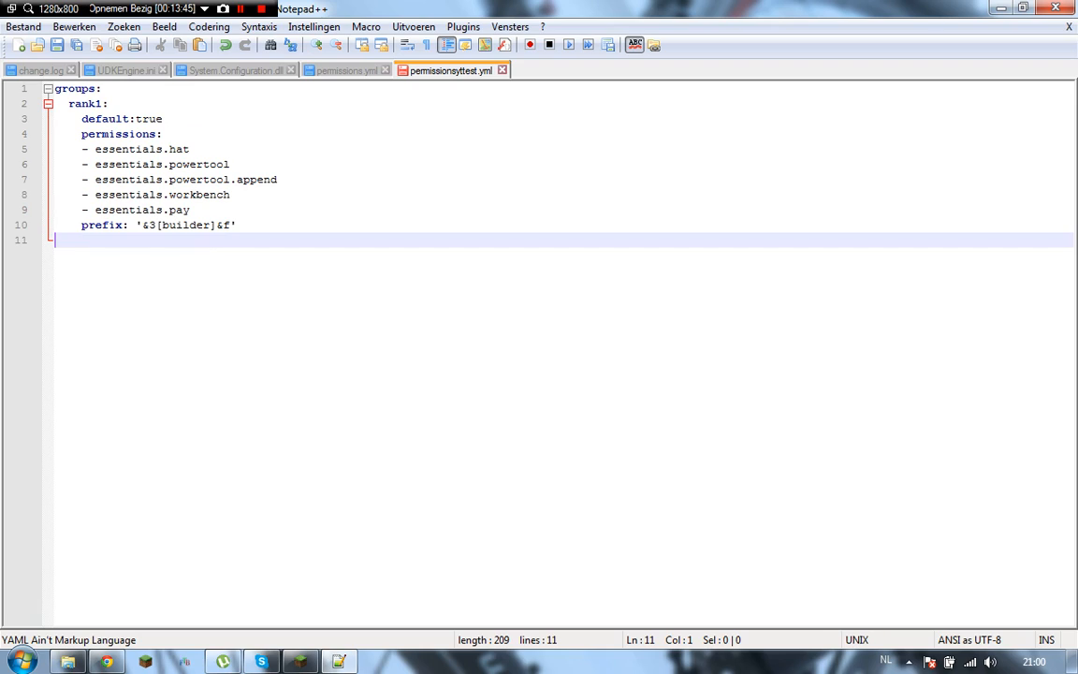
{"action": "key", "text": "ctrl+v"}
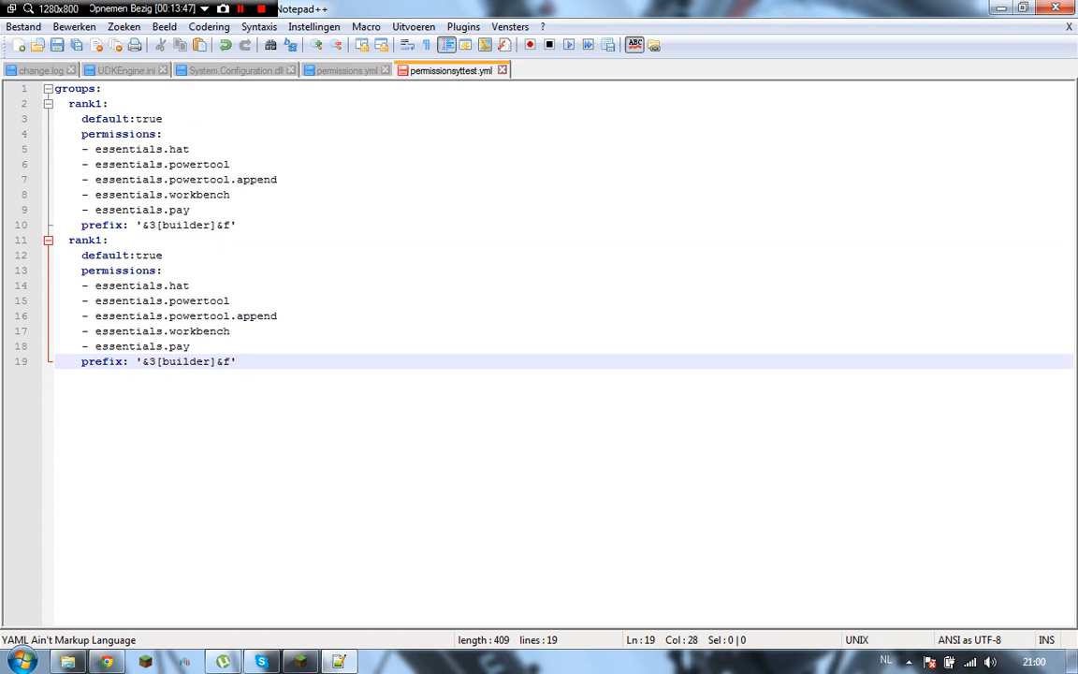
{"action": "left_click", "coordinate": [102, 241]}
{"action": "left_click_drag", "start_coordinate": [102, 240], "coordinate": [55, 241]}
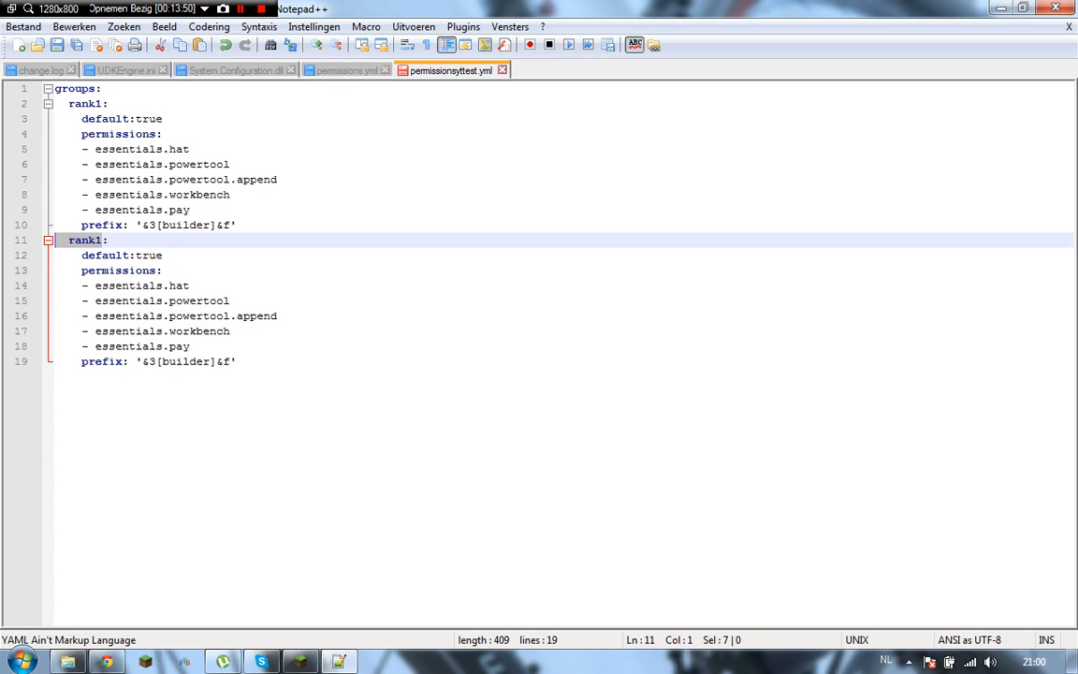
{"action": "type", "text": "builde"}
{"action": "type", "text": "r"}
{"action": "key", "text": "BackSpace"}
{"action": "key", "text": "BackSpace"}
{"action": "key", "text": "BackSpace"}
{"action": "key", "text": "BackSpace"}
{"action": "key", "text": "BackSpace"}
{"action": "key", "text": "BackSpace"}
{"action": "key", "text": "BackSpace"}
{"action": "type", "text": "1"}
{"action": "key", "text": "BackSpace"}
{"action": "type", "text": "rank1"}
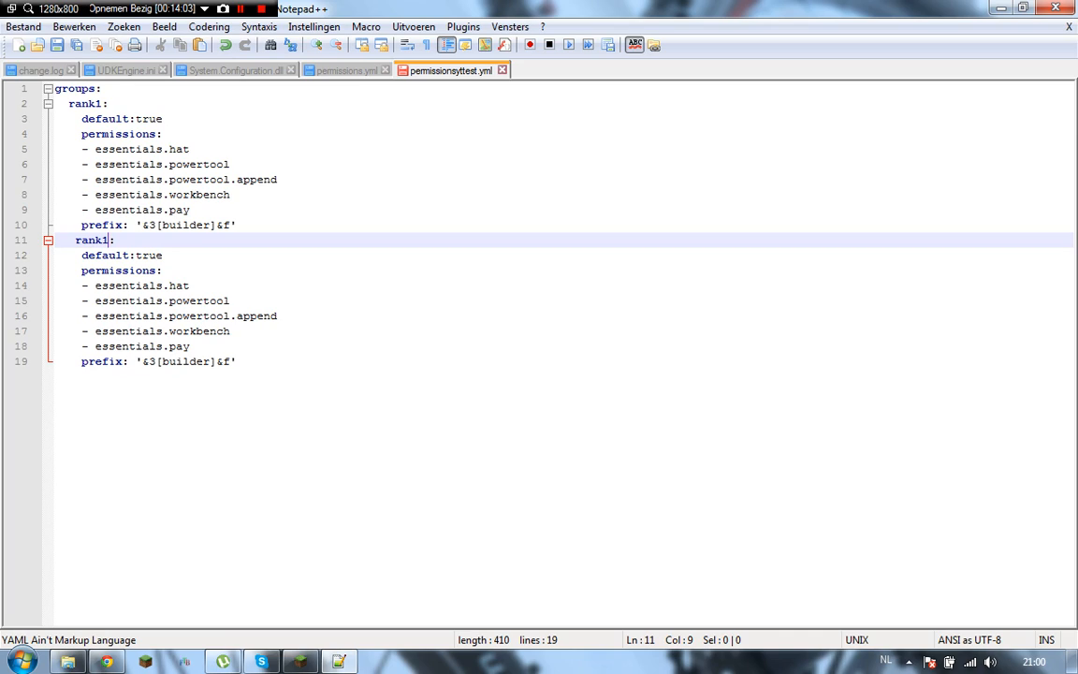
Delete the duplicated group's name rank1 on line 11, leaving only its colon
{"action": "key", "text": "shift+Left"}
{"action": "key", "text": "shift+Left"}
{"action": "key", "text": "shift+Left"}
{"action": "key", "text": "shift+Left"}
{"action": "key", "text": "shift+Left"}
{"action": "key", "text": "shift+Left"}
{"action": "key", "text": "shift+Left"}
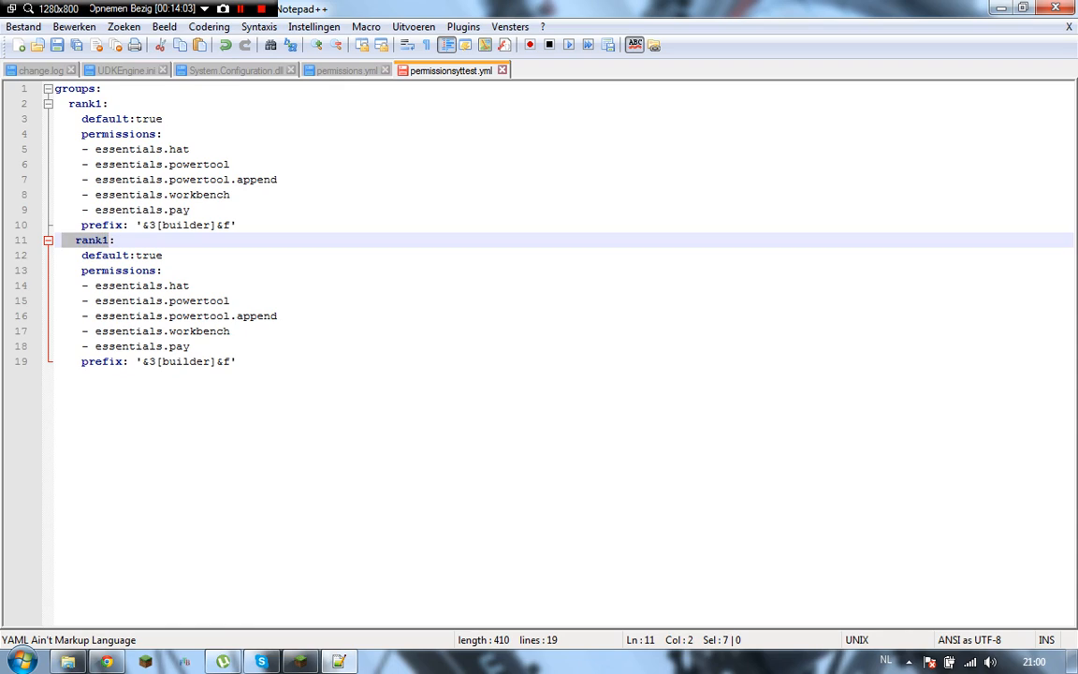
{"action": "key", "text": "shift+Right"}
{"action": "key", "text": "shift+Right"}
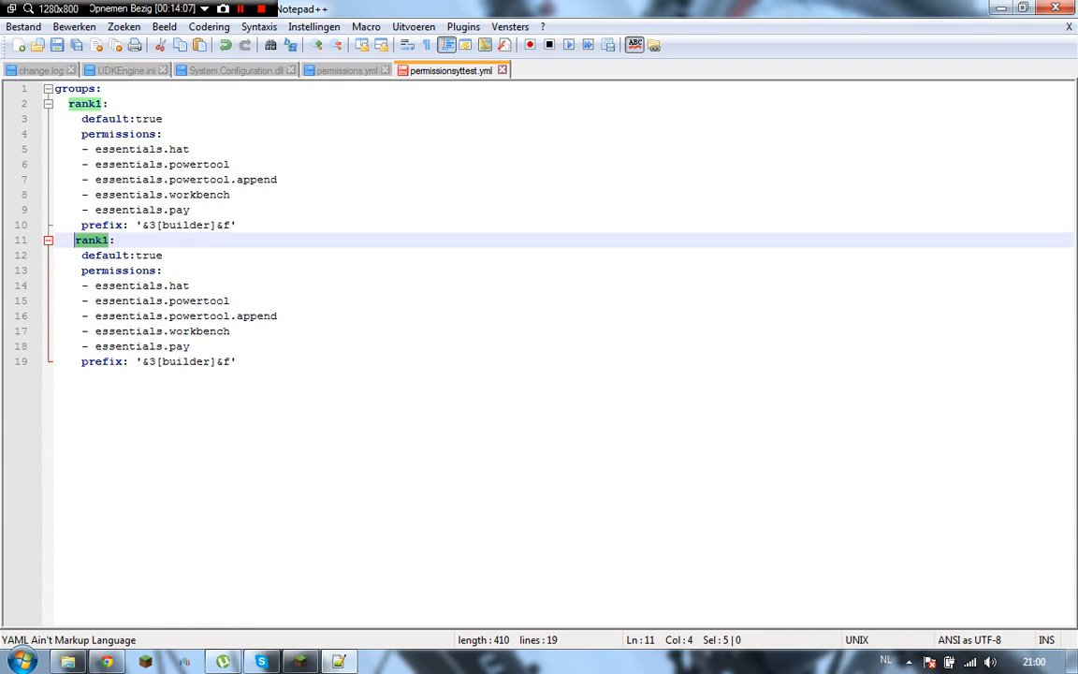
{"action": "type", "text": "1"}
{"action": "key", "text": "BackSpace"}
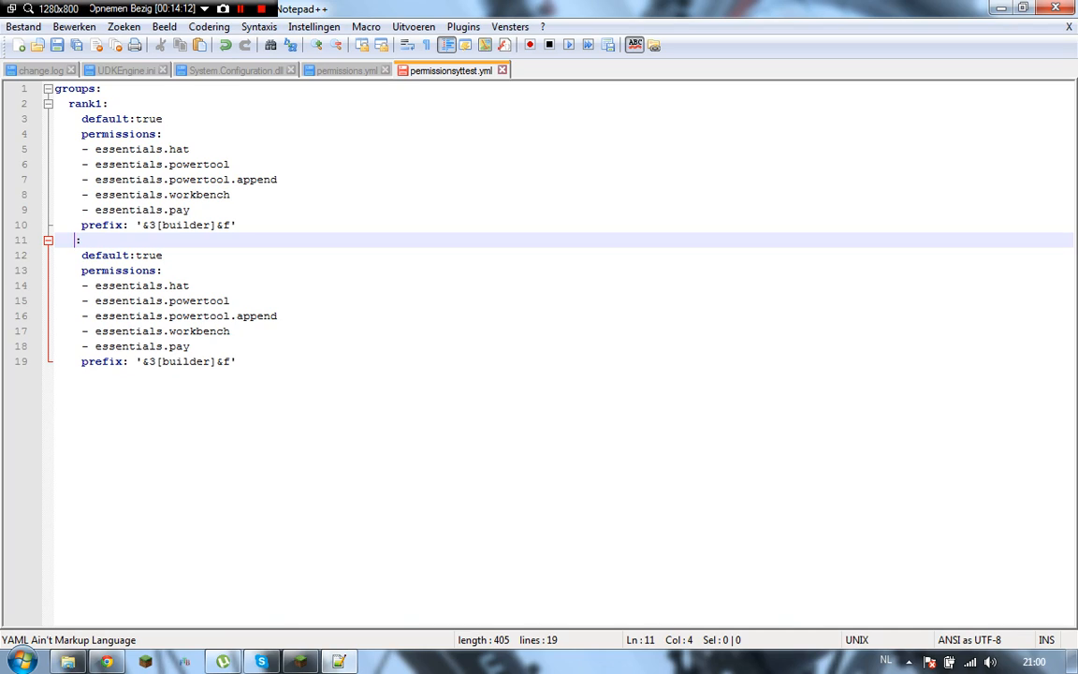
Check the BlackChoco group name in permissions.yml and name the second group 2 in permissionsyttest.yml, aligned with rank1
{"action": "left_click", "coordinate": [346, 70]}
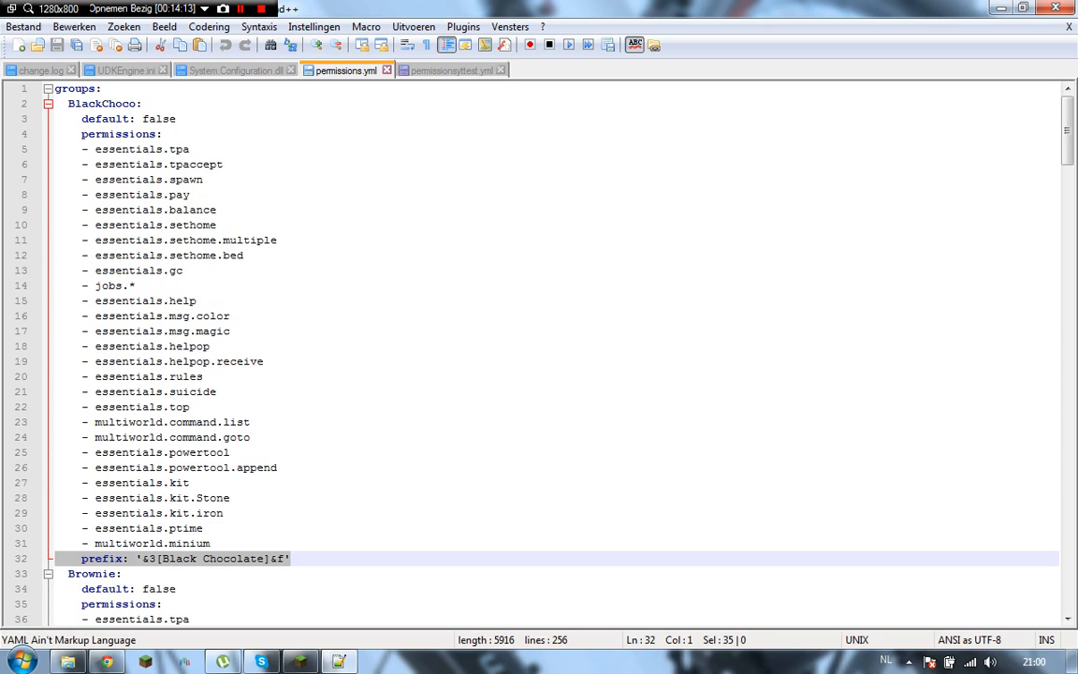
{"action": "left_click_drag", "start_coordinate": [67, 103], "coordinate": [136, 103]}
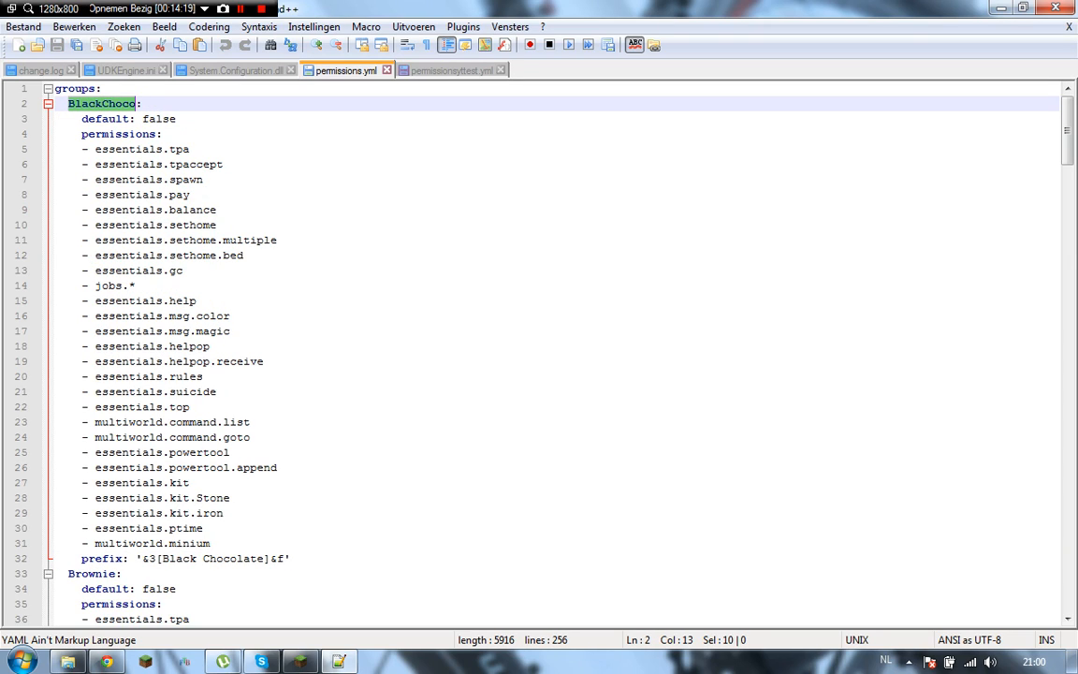
{"action": "left_click", "coordinate": [451, 70]}
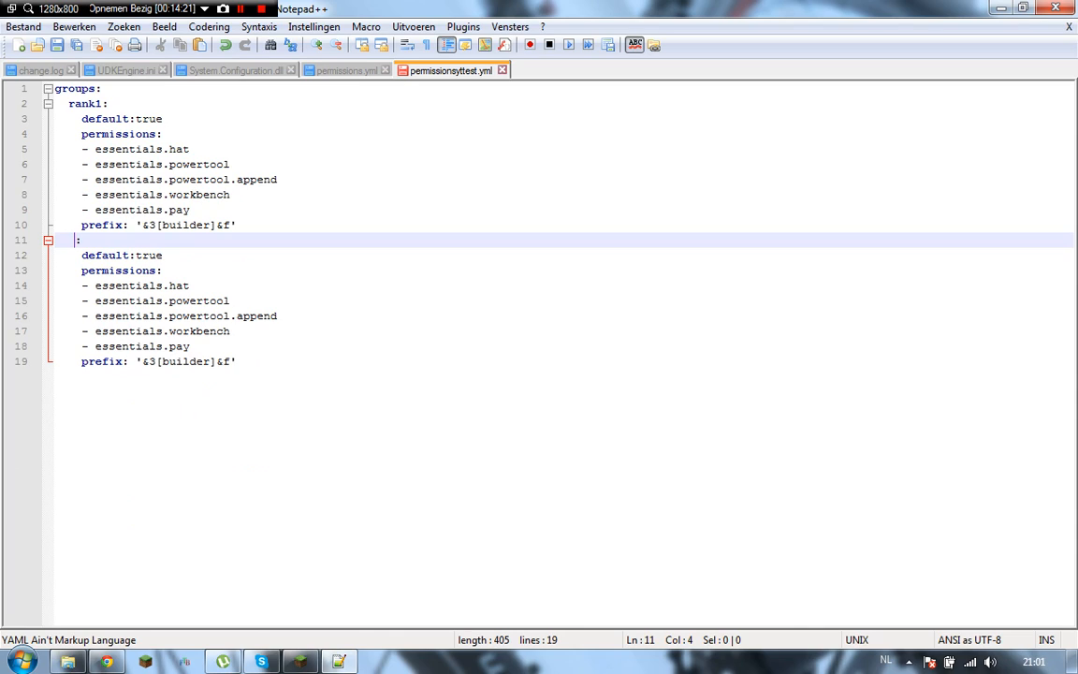
{"action": "type", "text": "2"}
{"action": "left_click_drag", "start_coordinate": [69, 103], "coordinate": [75, 239]}
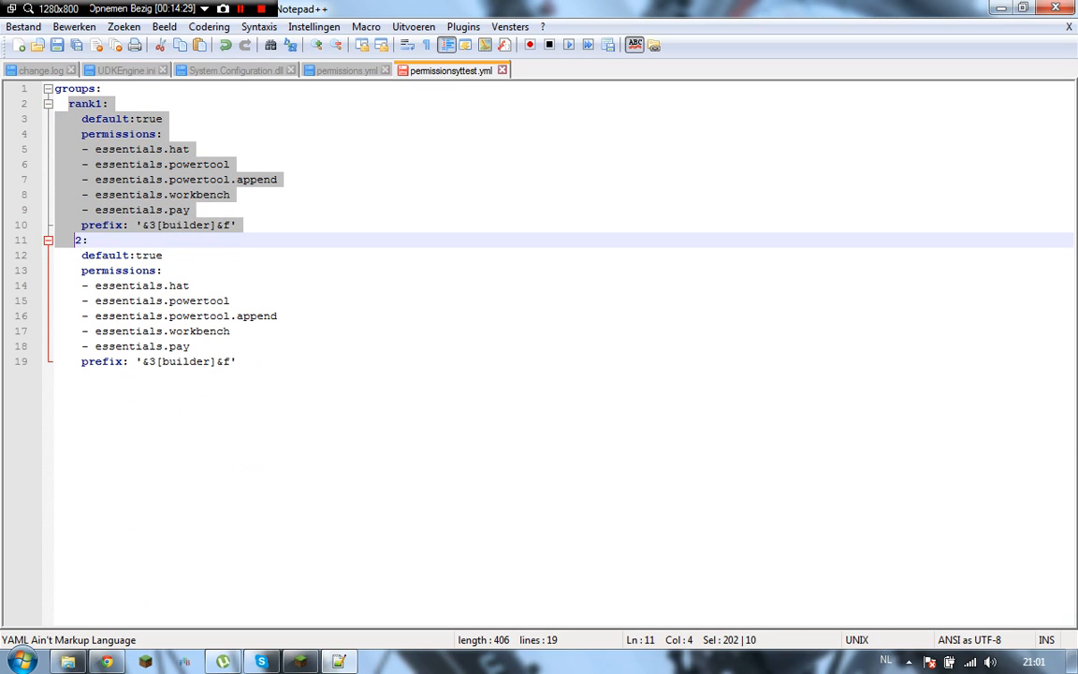
{"action": "left_click", "coordinate": [163, 255]}
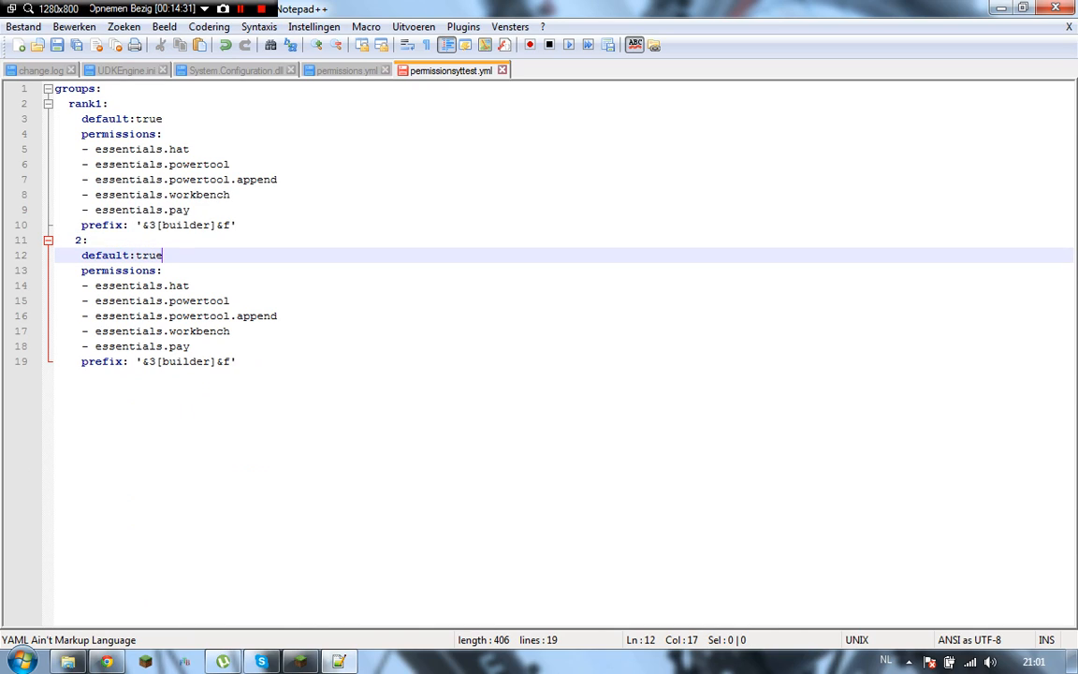
{"action": "left_click", "coordinate": [75, 240]}
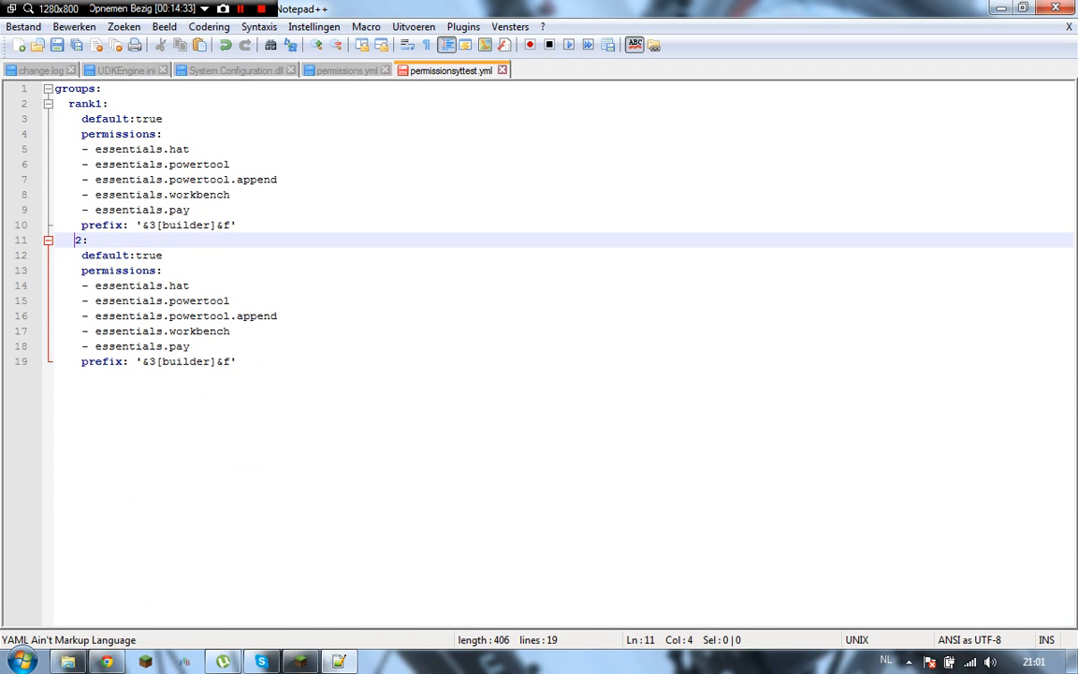
{"action": "key", "text": "BackSpace"}
Replace builder with premium builder in group 2's prefix, keeping the codes and brackets, and add an empty line below it
{"action": "left_click", "coordinate": [209, 361]}
{"action": "key", "text": "BackSpace"}
{"action": "key", "text": "BackSpace"}
{"action": "key", "text": "BackSpace"}
{"action": "key", "text": "BackSpace"}
{"action": "key", "text": "BackSpace"}
{"action": "key", "text": "BackSpace"}
{"action": "key", "text": "BackSpace"}
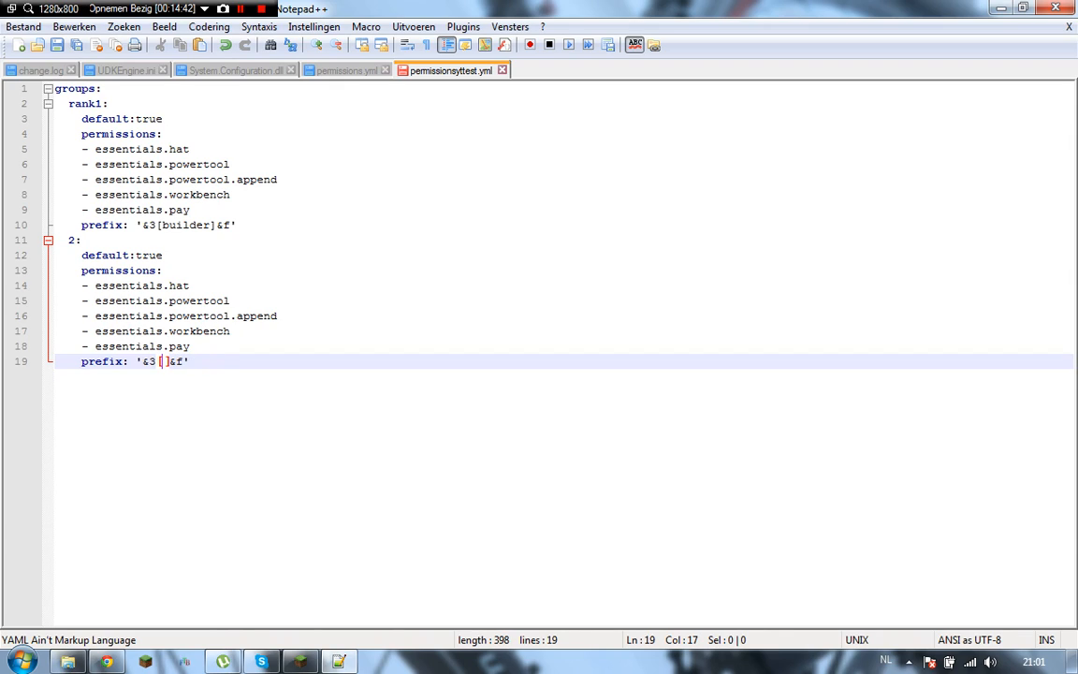
{"action": "type", "text": "premium"}
{"action": "key", "text": "BackSpace"}
{"action": "key", "text": "BackSpace"}
{"action": "type", "text": "um builder"}
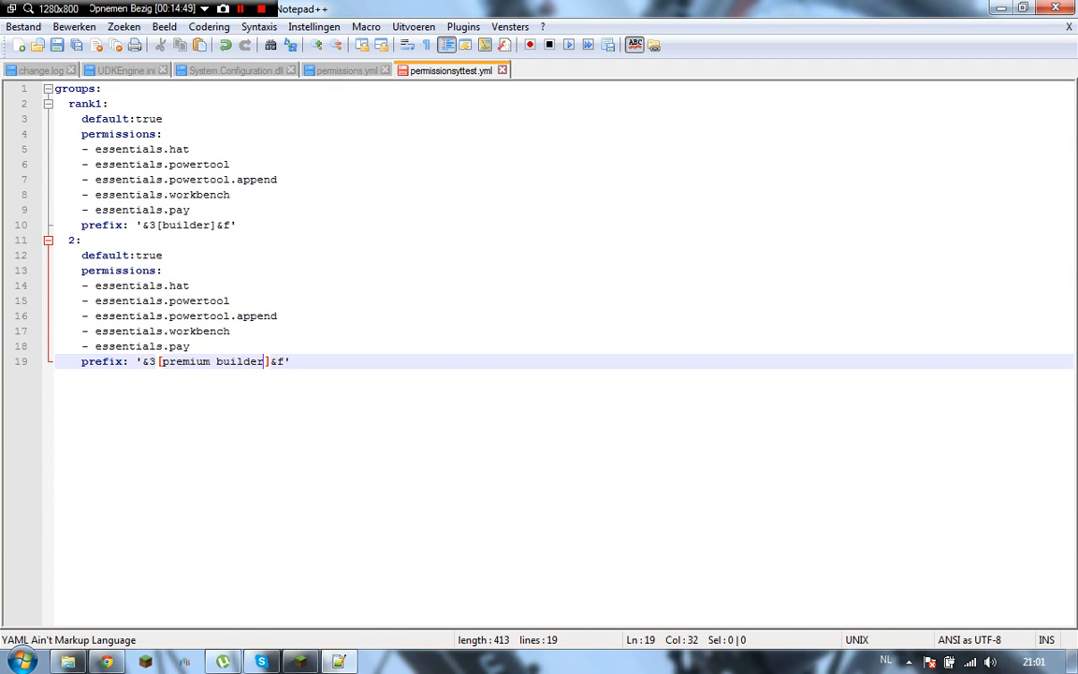
{"action": "left_click", "coordinate": [290, 362]}
{"action": "key", "text": "Return"}
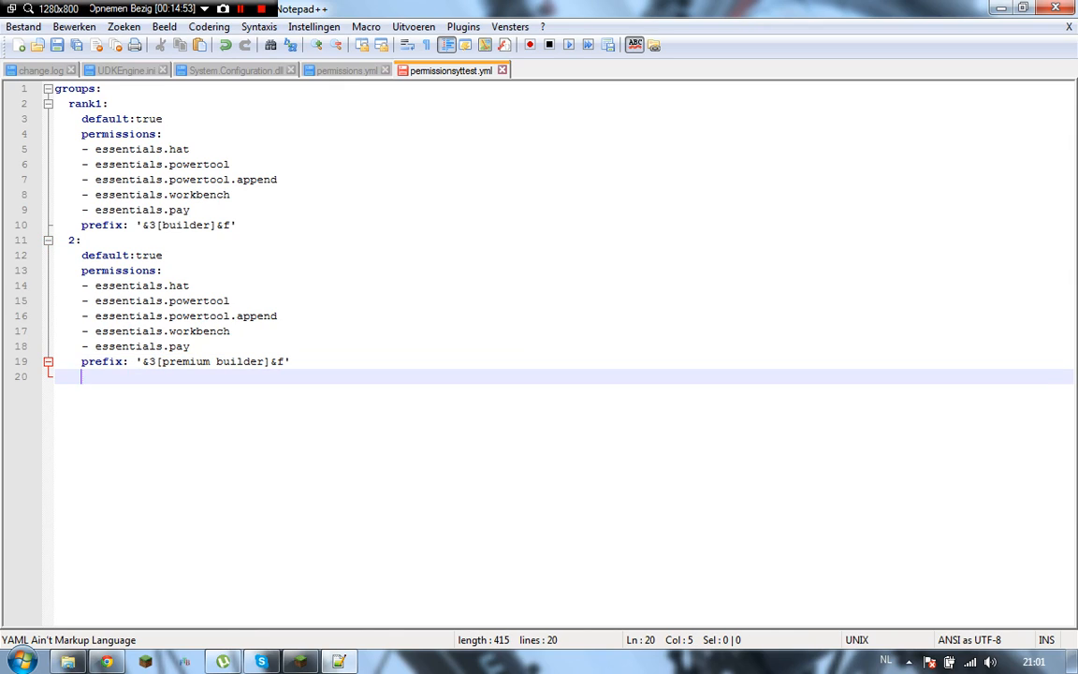
Put a space after rank1's default colon to read default: true, and set group 2's line to default: false, comparing it with permissions.yml
{"action": "left_click_drag", "start_coordinate": [163, 119], "coordinate": [56, 119]}
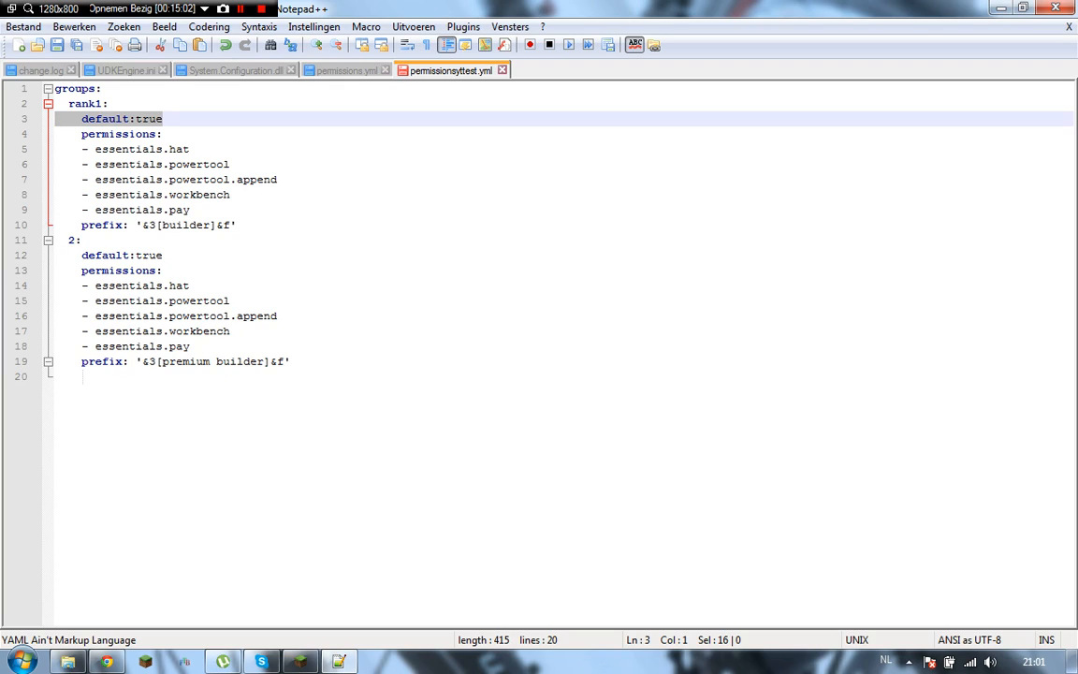
{"action": "left_click", "coordinate": [164, 255]}
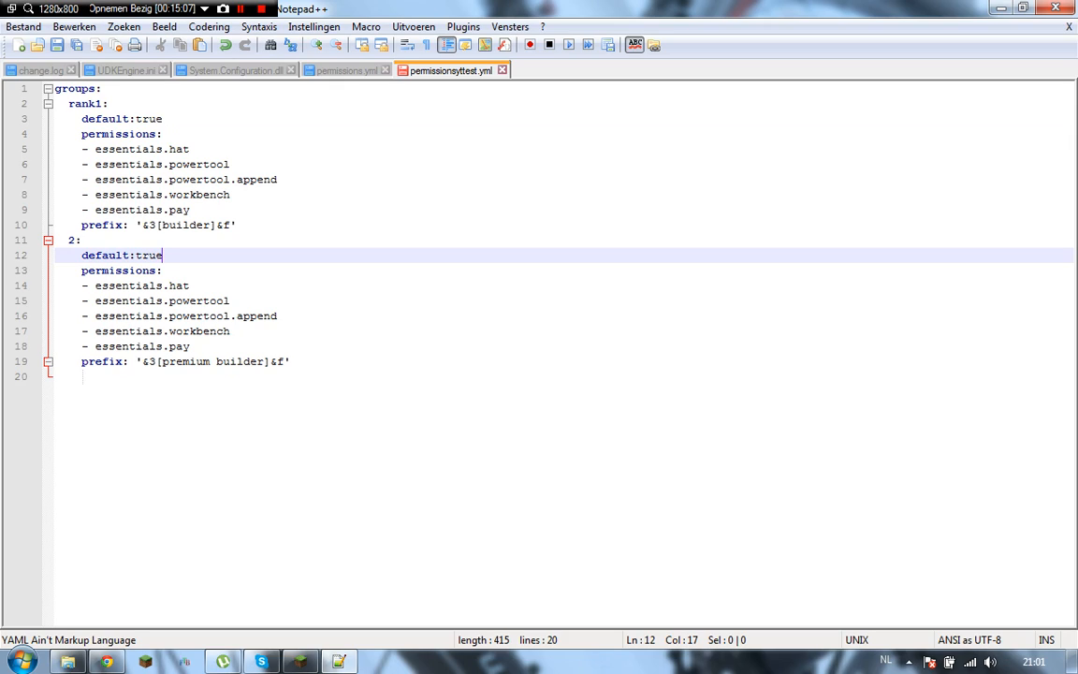
{"action": "left_click", "coordinate": [136, 119]}
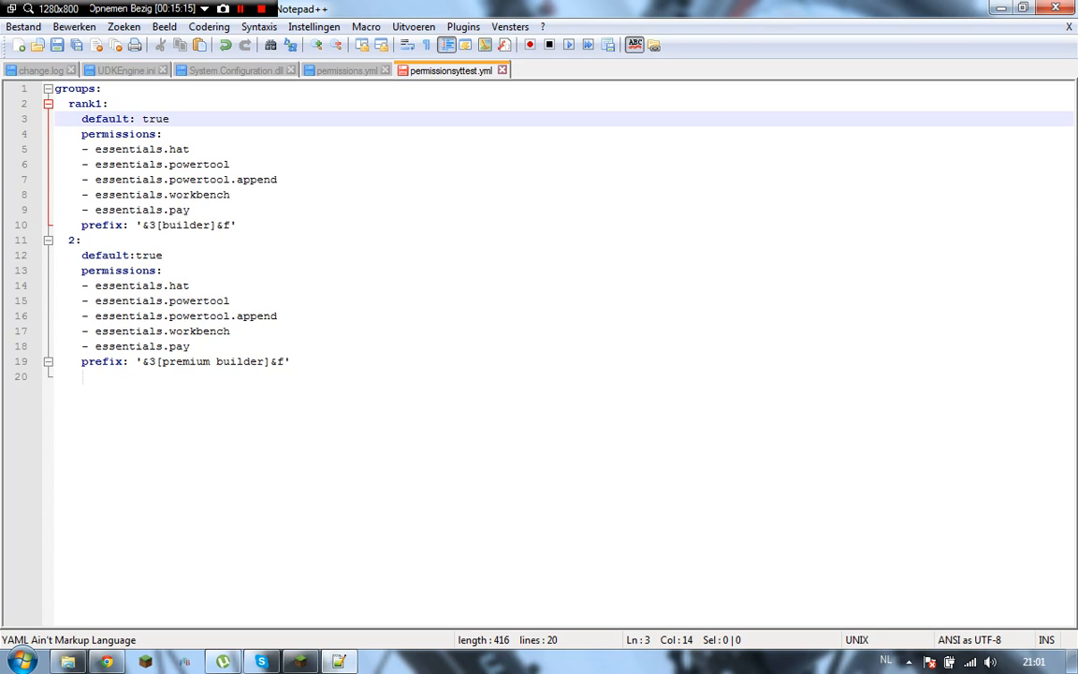
{"action": "left_click", "coordinate": [163, 255]}
{"action": "key", "text": "BackSpace"}
{"action": "key", "text": "BackSpace"}
{"action": "key", "text": "BackSpace"}
{"action": "key", "text": "BackSpace"}
{"action": "type", "text": "false"}
{"action": "left_click_drag", "start_coordinate": [177, 256], "coordinate": [55, 256]}
{"action": "key", "text": "End"}
{"action": "key", "text": "ctrl+shift+Left"}
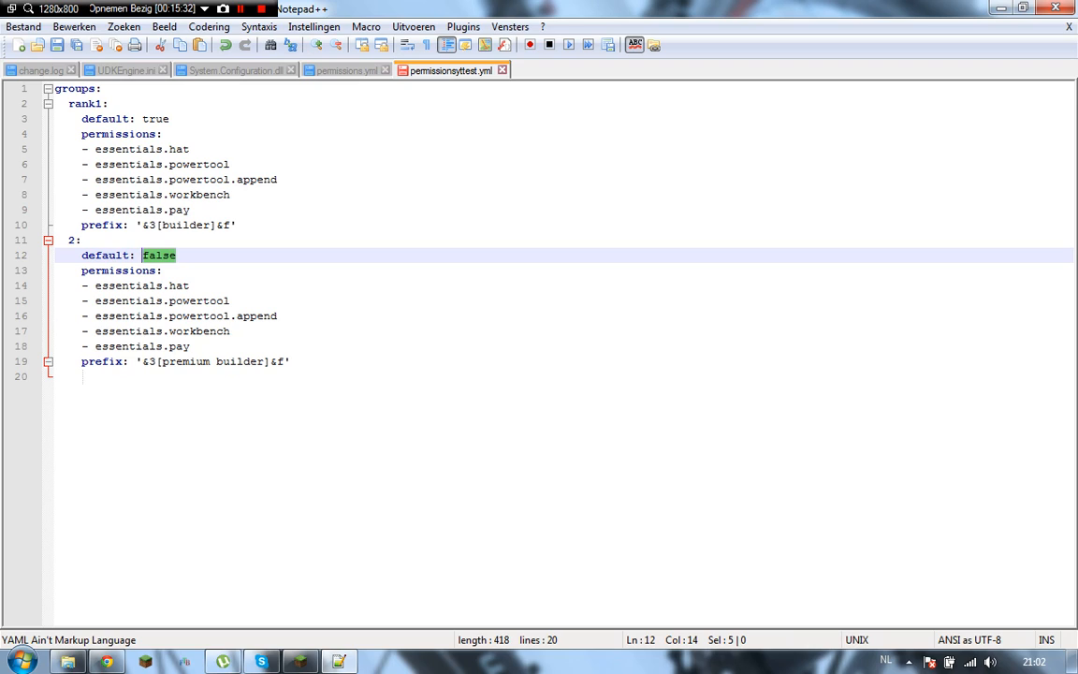
{"action": "key", "text": "ctrl+Tab"}
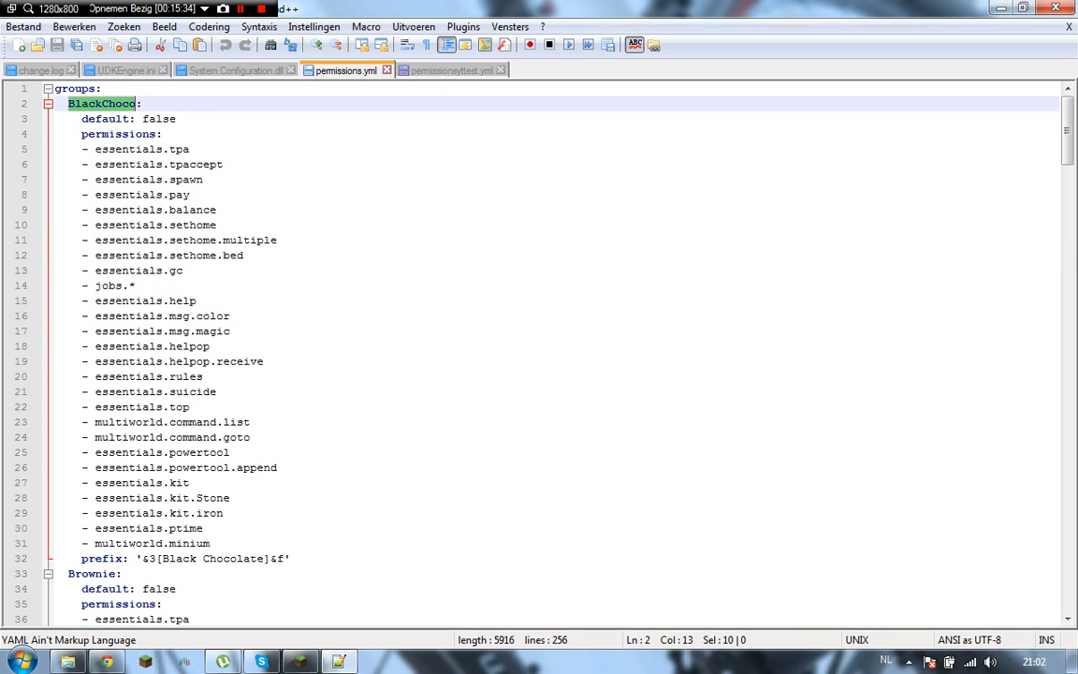
{"action": "key", "text": "ctrl+Tab"}
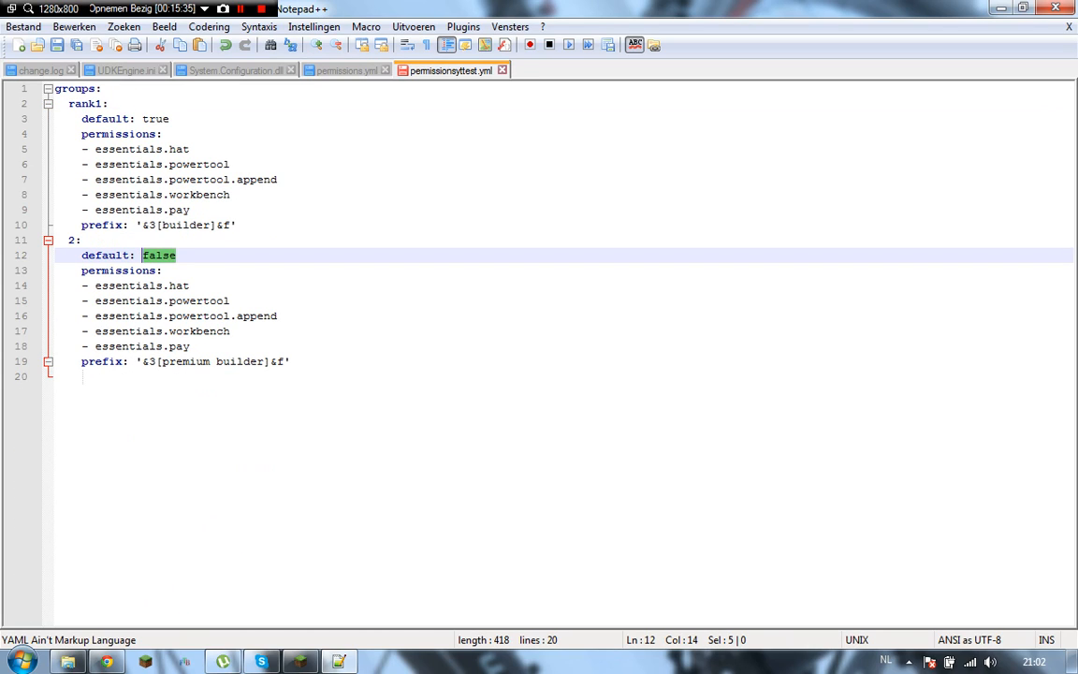
Re-enter the colour code digit 3 in group 2's prefix
{"action": "left_click", "coordinate": [157, 361]}
{"action": "key", "text": "BackSpace"}
{"action": "type", "text": "3"}
{"action": "key", "text": "BackSpace"}
{"action": "type", "text": "3"}
Add a third group named 3 below group 2, with default: false and a permissions: list header
{"action": "key", "text": "End"}
{"action": "key", "text": "Return"}
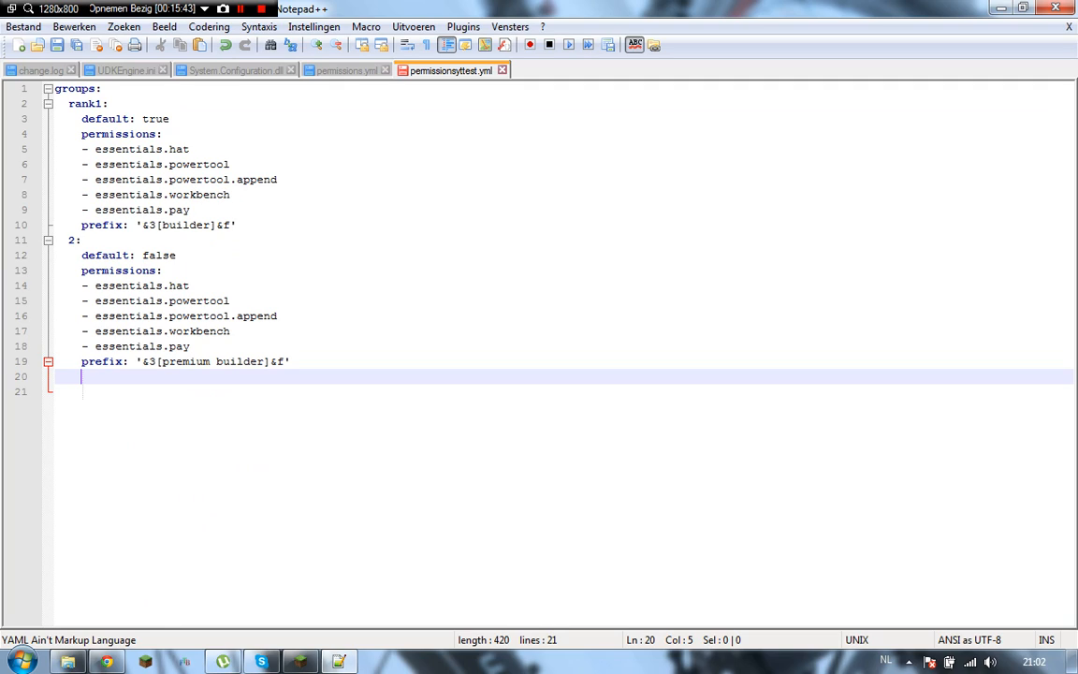
{"action": "key", "text": "BackSpace"}
{"action": "type", "text": "3:"}
{"action": "key", "text": "Return"}
{"action": "type", "text": "default: false"}
{"action": "key", "text": "Return"}
{"action": "key", "text": "BackSpace"}
{"action": "type", "text": "permissions:"}
{"action": "key", "text": "Return"}
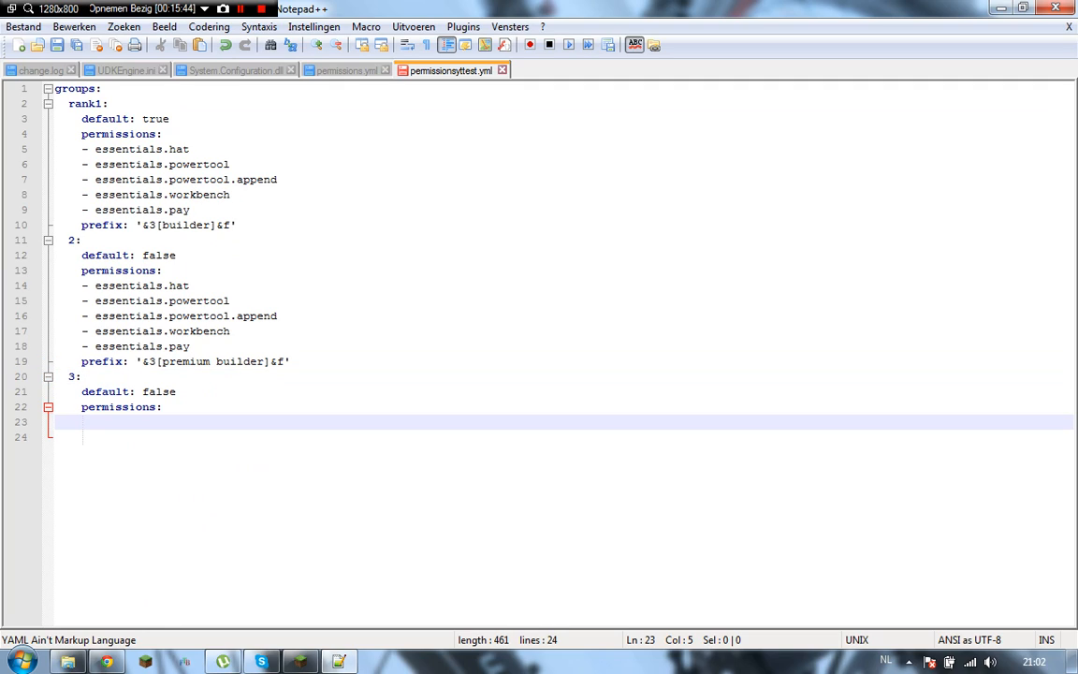
Start the first list entry under group 3's permissions with only a dash and a space
{"action": "type", "text": "- essentia"}
{"action": "key", "text": "BackSpace"}
{"action": "key", "text": "BackSpace"}
{"action": "key", "text": "BackSpace"}
{"action": "key", "text": "BackSpace"}
{"action": "key", "text": "BackSpace"}
{"action": "key", "text": "BackSpace"}
{"action": "key", "text": "BackSpace"}
{"action": "key", "text": "BackSpace"}
Look through the group permissions in permissions.yml and complete group 3's list entry in permissionsyttest.yml as '*'
{"action": "left_click", "coordinate": [346, 70]}
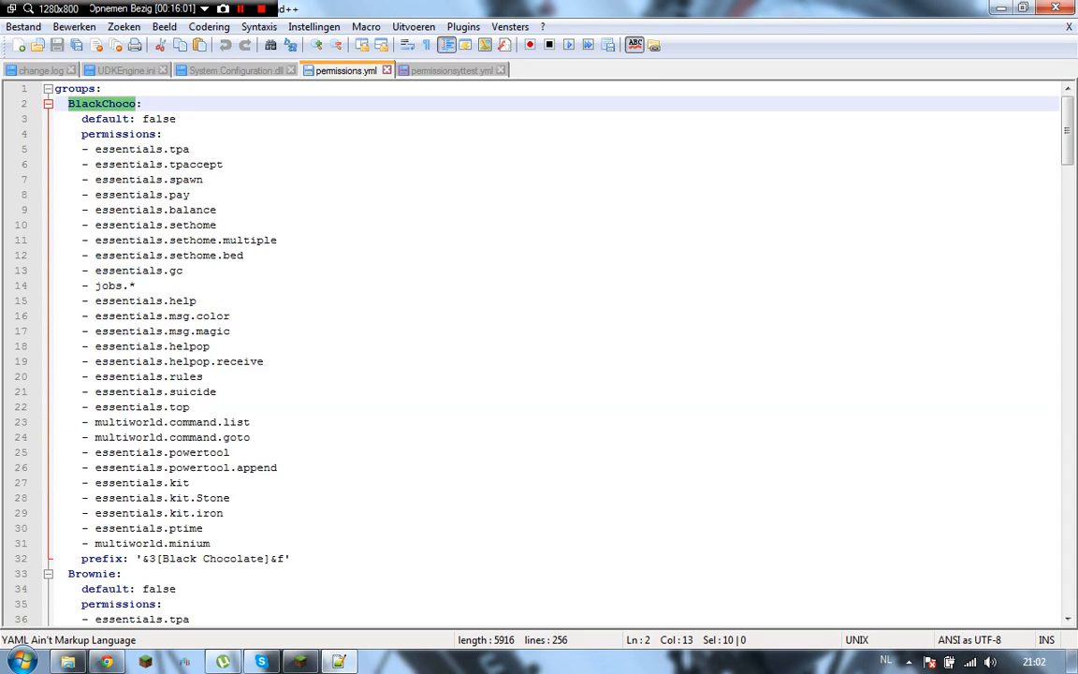
{"action": "scroll", "coordinate": [534, 354], "scroll_direction": "down", "scroll_amount": 20}
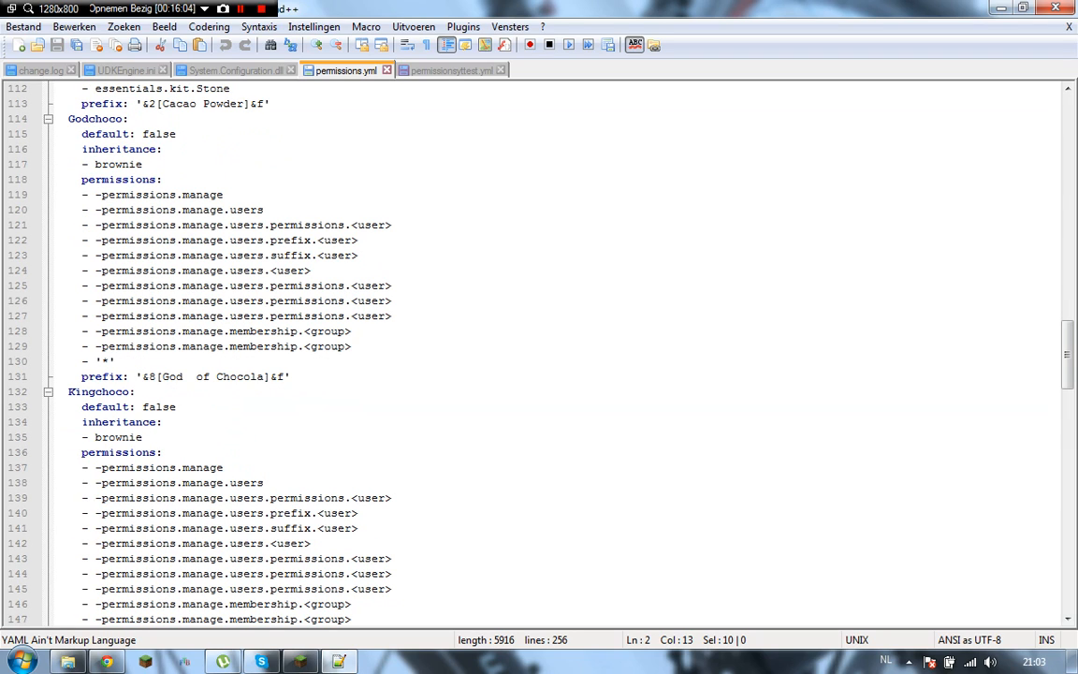
{"action": "scroll", "coordinate": [534, 354], "scroll_direction": "down", "scroll_amount": 20}
{"action": "scroll", "coordinate": [534, 354], "scroll_direction": "down", "scroll_amount": 3}
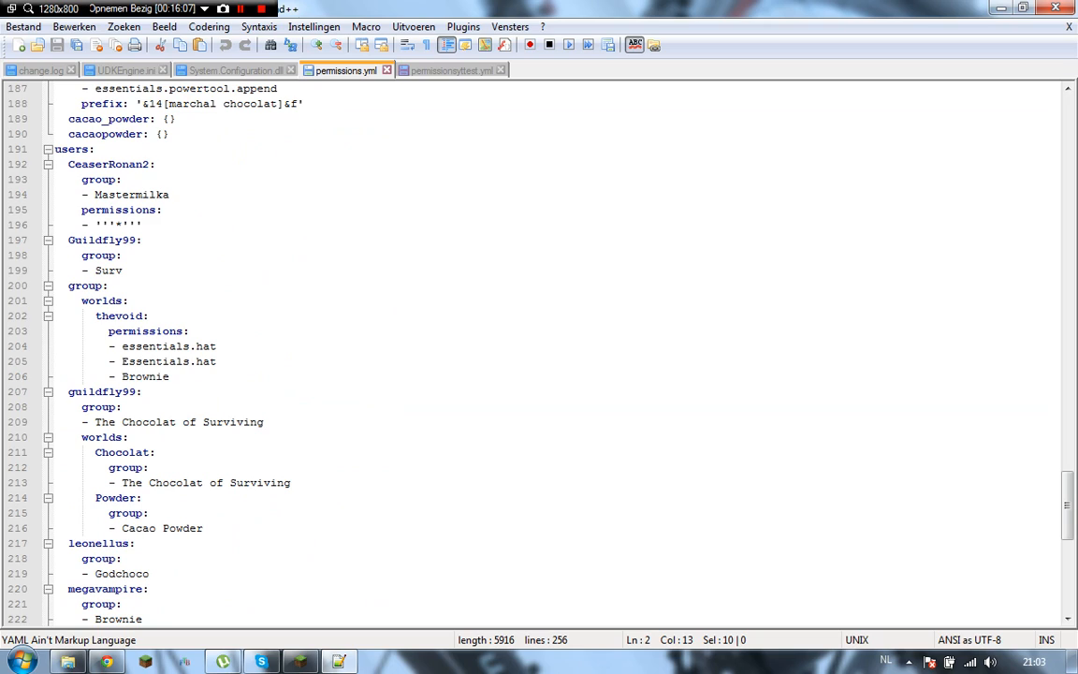
{"action": "scroll", "coordinate": [533, 354], "scroll_direction": "up", "scroll_amount": 4}
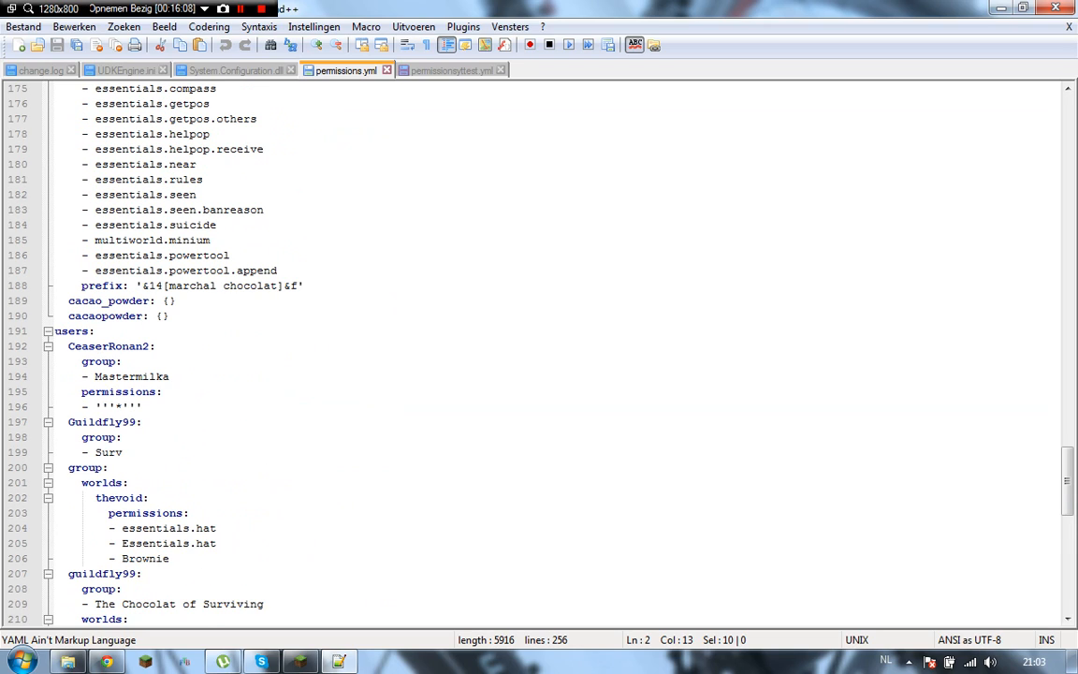
{"action": "key", "text": "ctrl+Tab"}
{"action": "type", "text": "*'"}
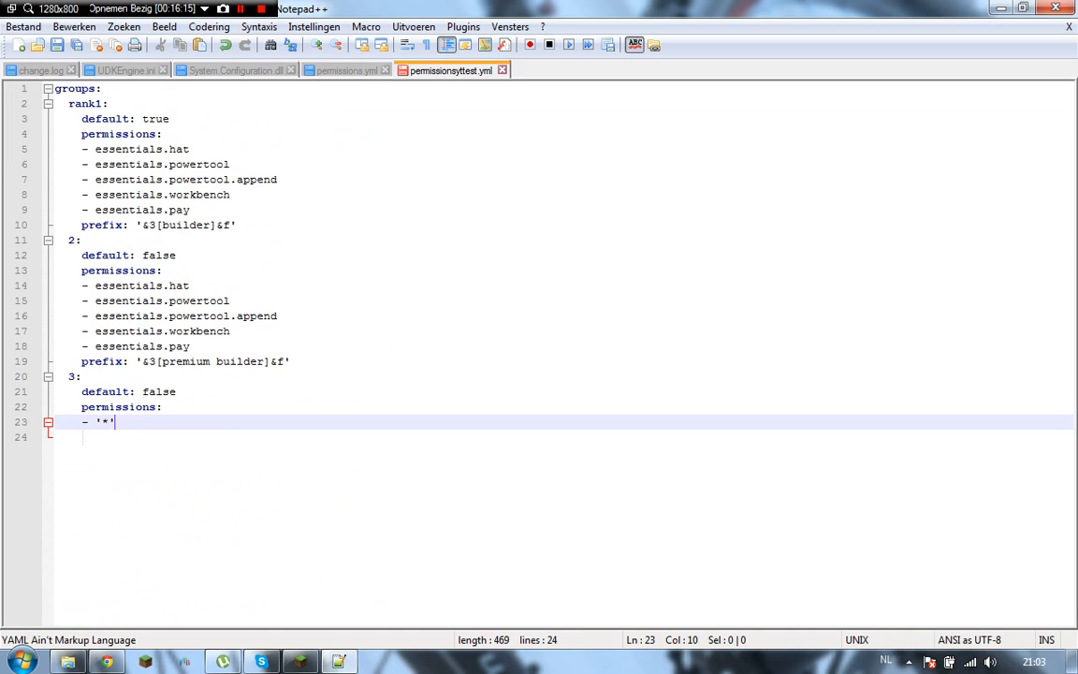
{"action": "left_click_drag", "start_coordinate": [116, 422], "coordinate": [54, 422]}
Insert a list entry beginning with "- -" above the '*' line in group 3's permissions
{"action": "key", "text": "Left"}
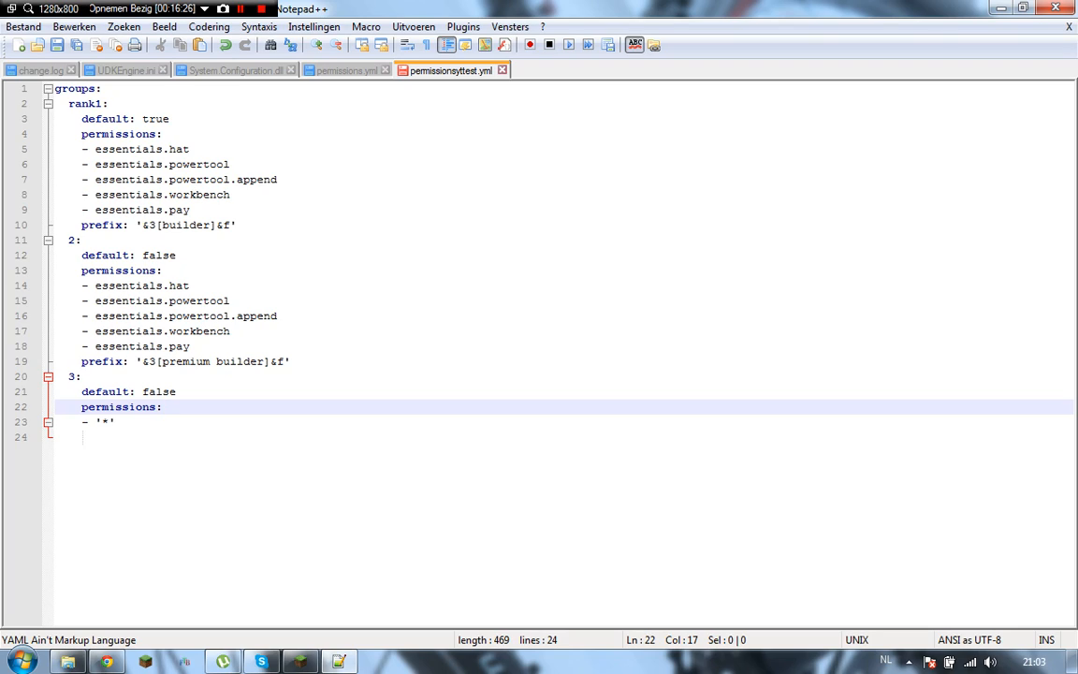
{"action": "key", "text": "Return"}
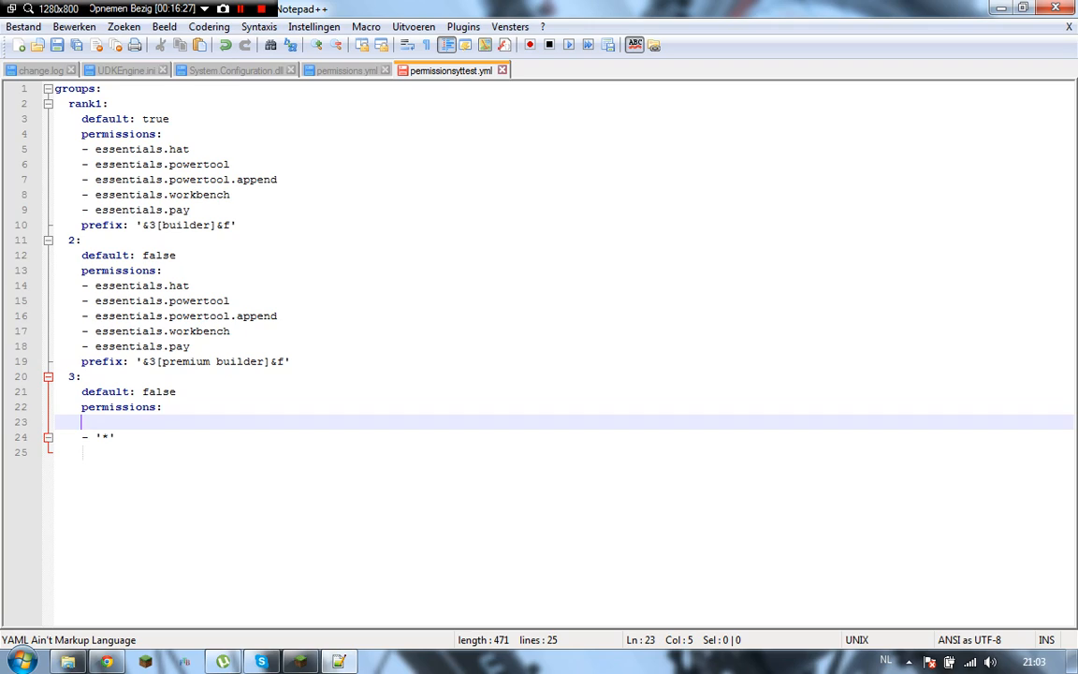
{"action": "key", "text": "BackSpace"}
{"action": "type", "text": "- -"}
Find the Godchoco group in permissions.yml and examine how its -permissions.manage entry is written
{"action": "left_click", "coordinate": [346, 70]}
{"action": "scroll", "coordinate": [534, 354], "scroll_direction": "down", "scroll_amount": 19}
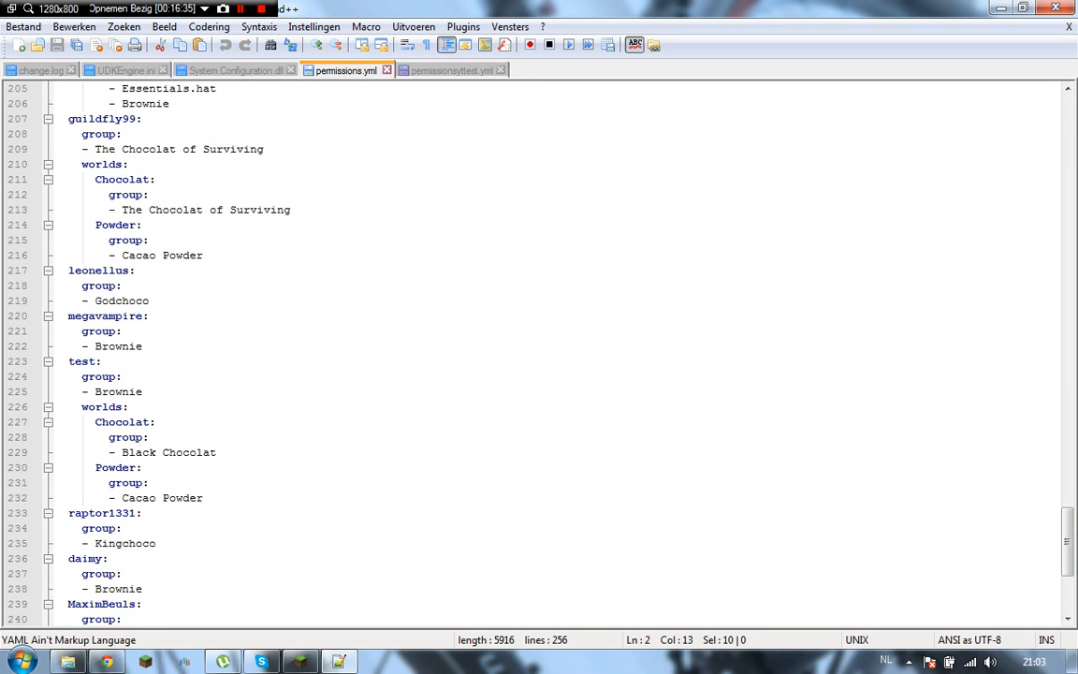
{"action": "scroll", "coordinate": [533, 354], "scroll_direction": "up", "scroll_amount": 16}
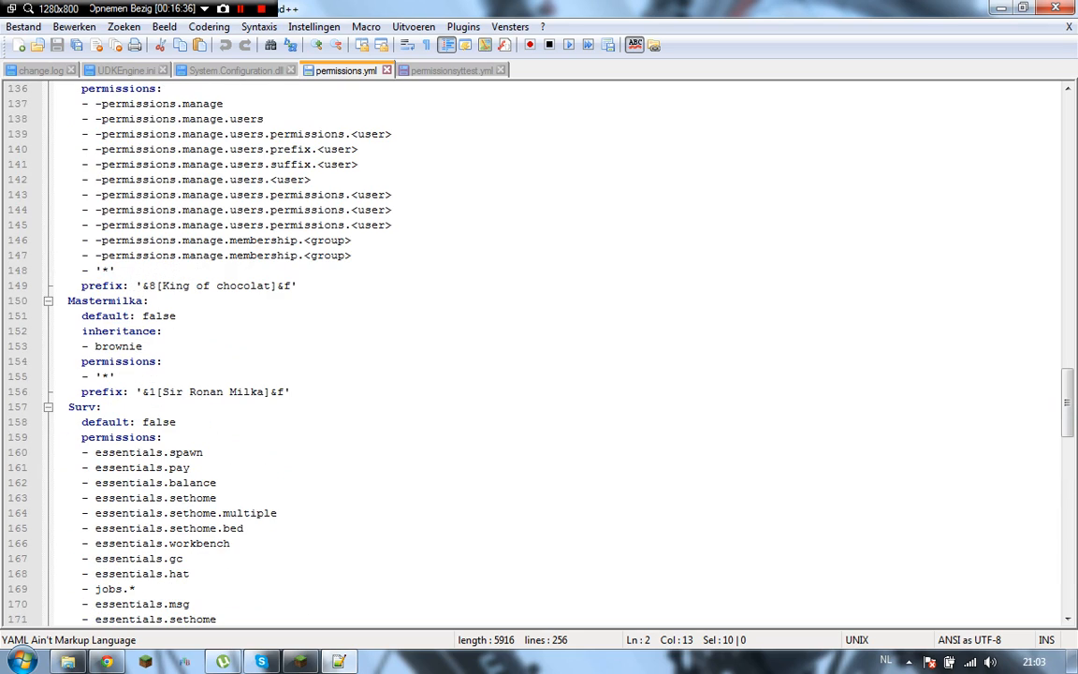
{"action": "key", "text": "ctrl+Tab"}
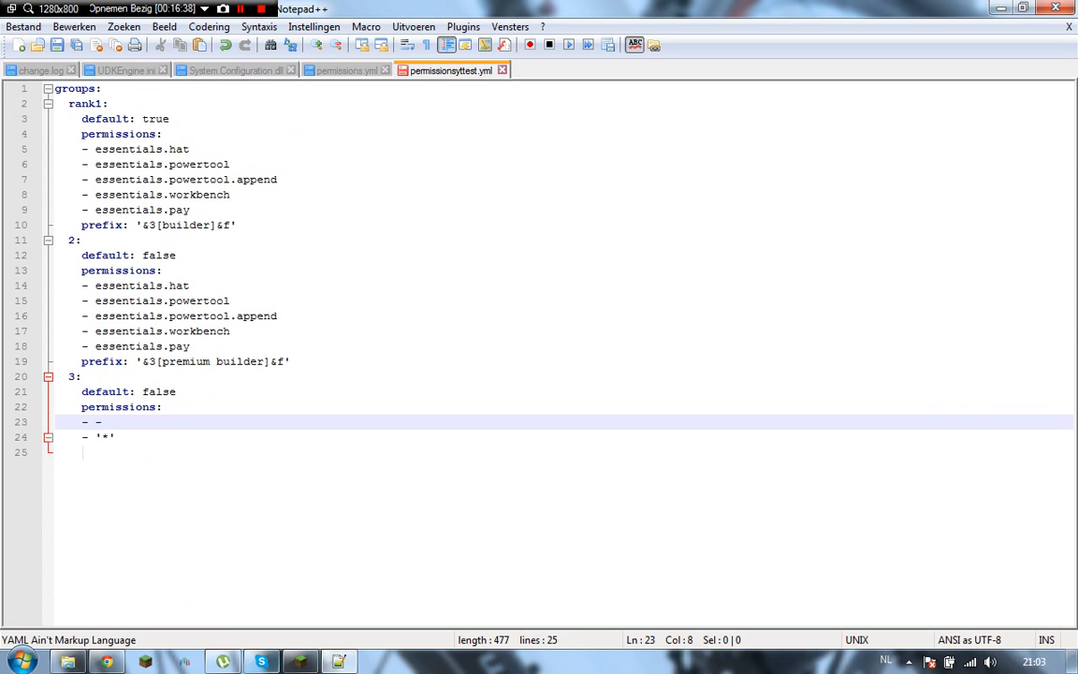
{"action": "key", "text": "ctrl+Tab"}
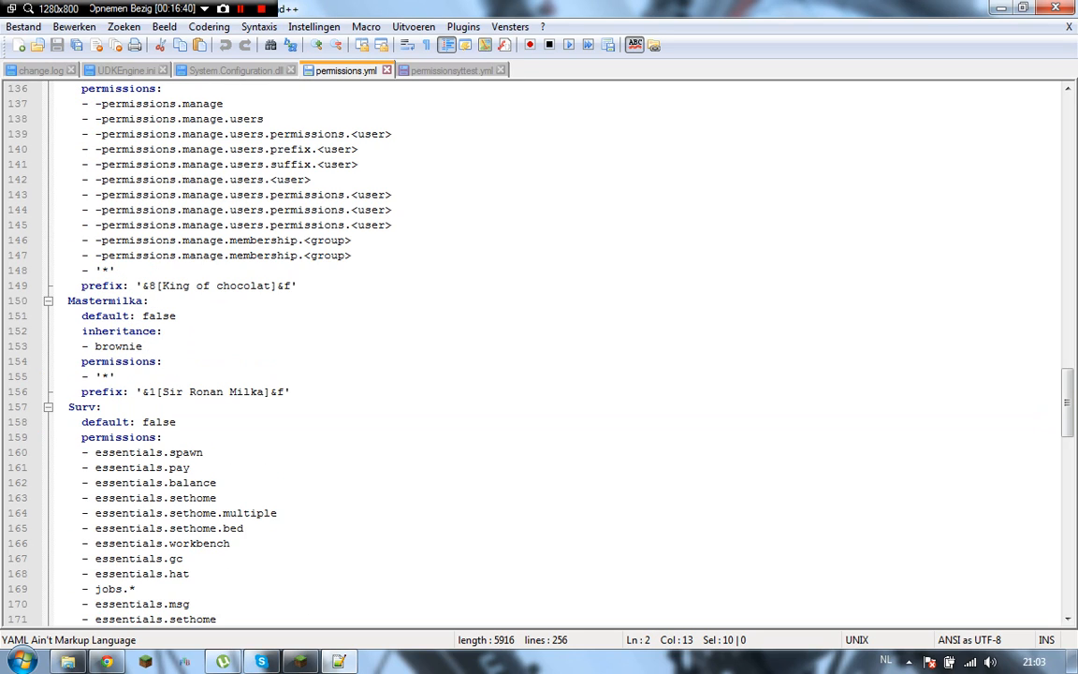
{"action": "scroll", "coordinate": [534, 354], "scroll_direction": "down", "scroll_amount": 18}
{"action": "scroll", "coordinate": [533, 354], "scroll_direction": "up", "scroll_amount": 6}
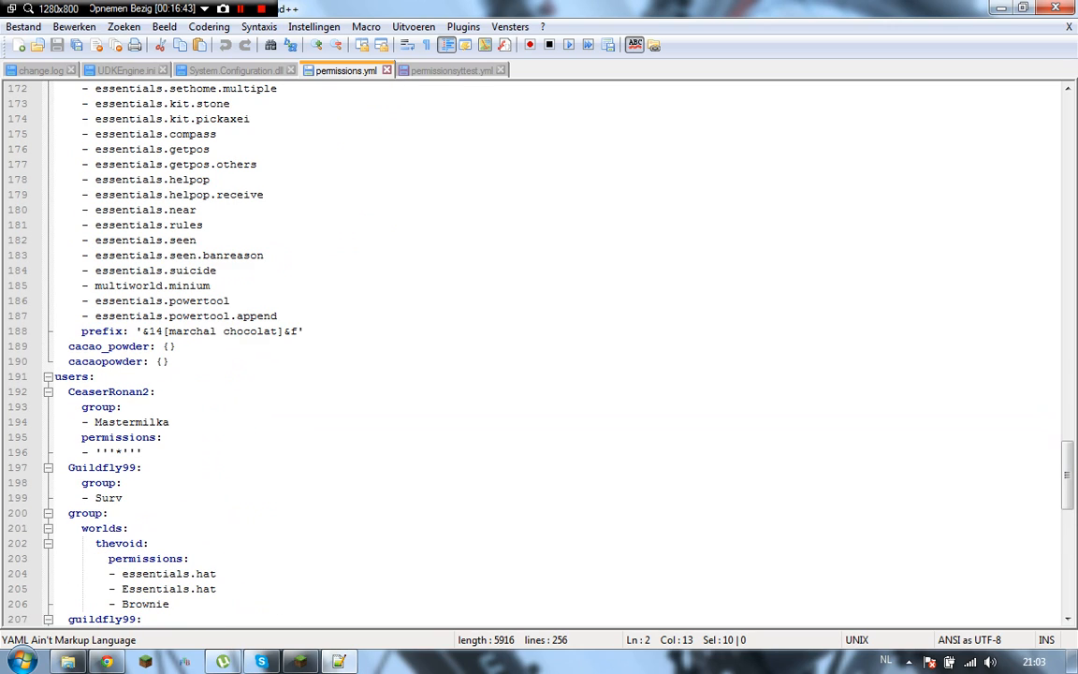
{"action": "scroll", "coordinate": [534, 354], "scroll_direction": "down", "scroll_amount": 12}
{"action": "scroll", "coordinate": [534, 354], "scroll_direction": "up", "scroll_amount": 16}
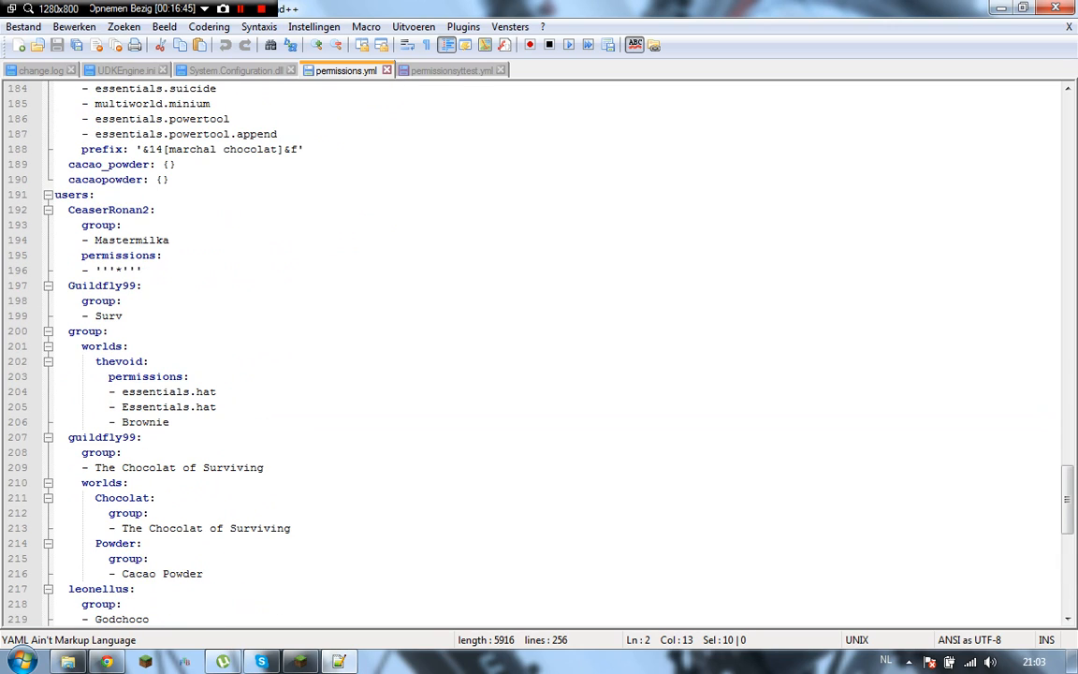
{"action": "scroll", "coordinate": [533, 354], "scroll_direction": "up", "scroll_amount": 14}
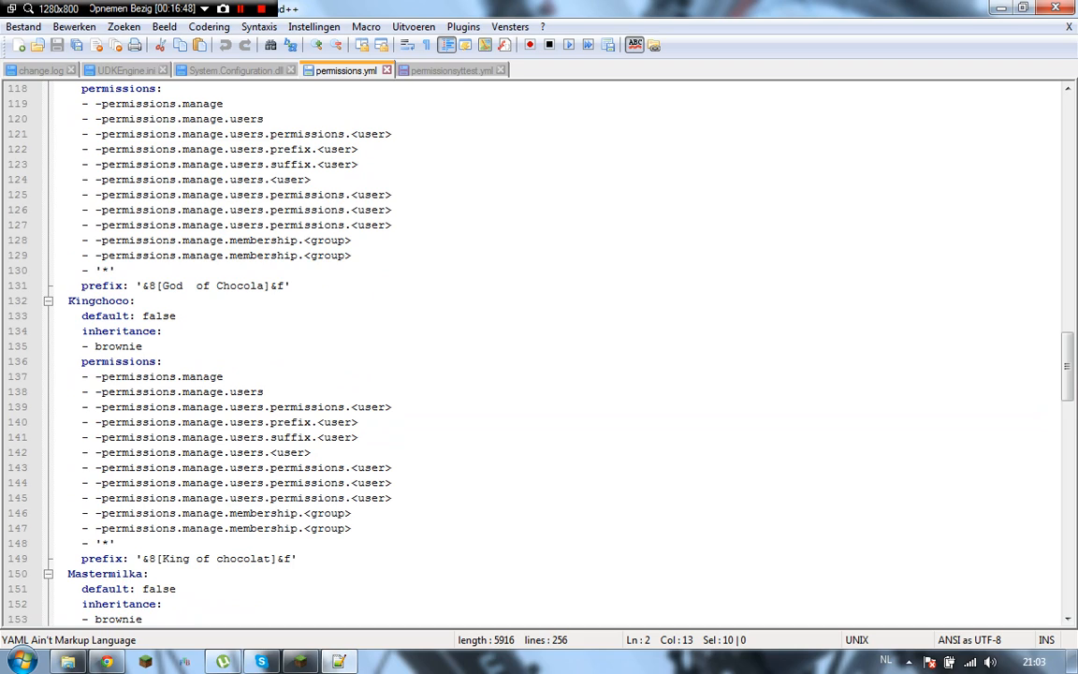
{"action": "scroll", "coordinate": [534, 354], "scroll_direction": "up", "scroll_amount": 4}
{"action": "left_click_drag", "start_coordinate": [171, 407], "coordinate": [297, 393]}
{"action": "left_click_drag", "start_coordinate": [225, 285], "coordinate": [104, 285]}
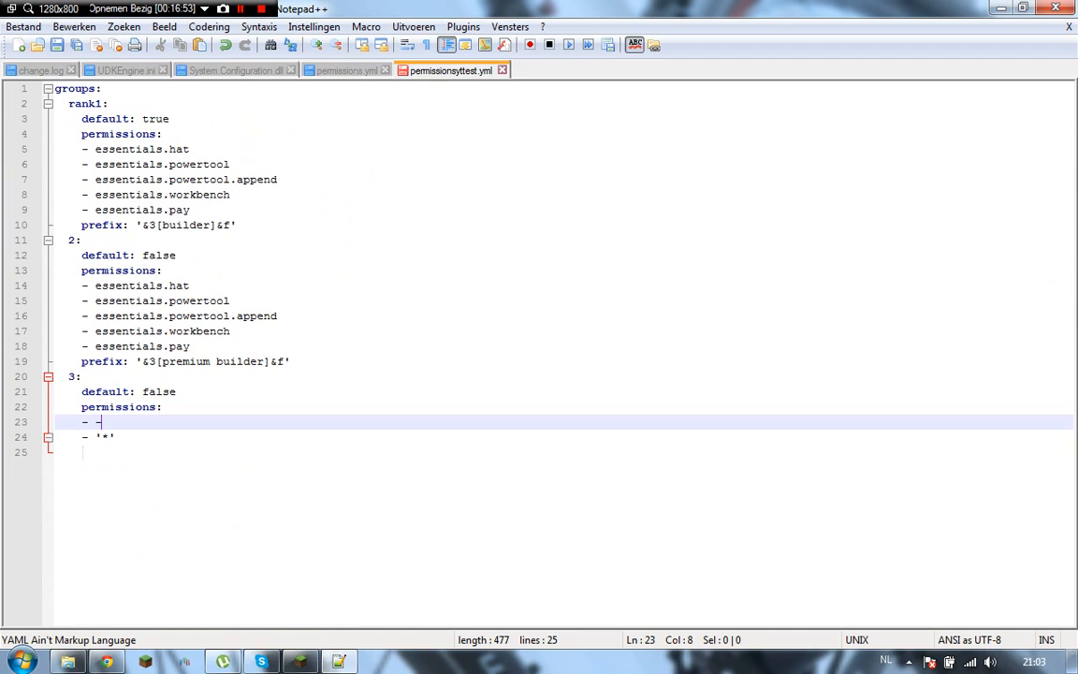
Complete the entry above '*' in group 3 of permissionsyttest.yml as -permissions.manage and highlight that line
{"action": "type", "text": "per"}
{"action": "key", "text": "BackSpace"}
{"action": "key", "text": "BackSpace"}
{"action": "key", "text": "BackSpace"}
{"action": "key", "text": "BackSpace"}
{"action": "left_click", "coordinate": [346, 70]}
{"action": "key", "text": "ctrl+Tab"}
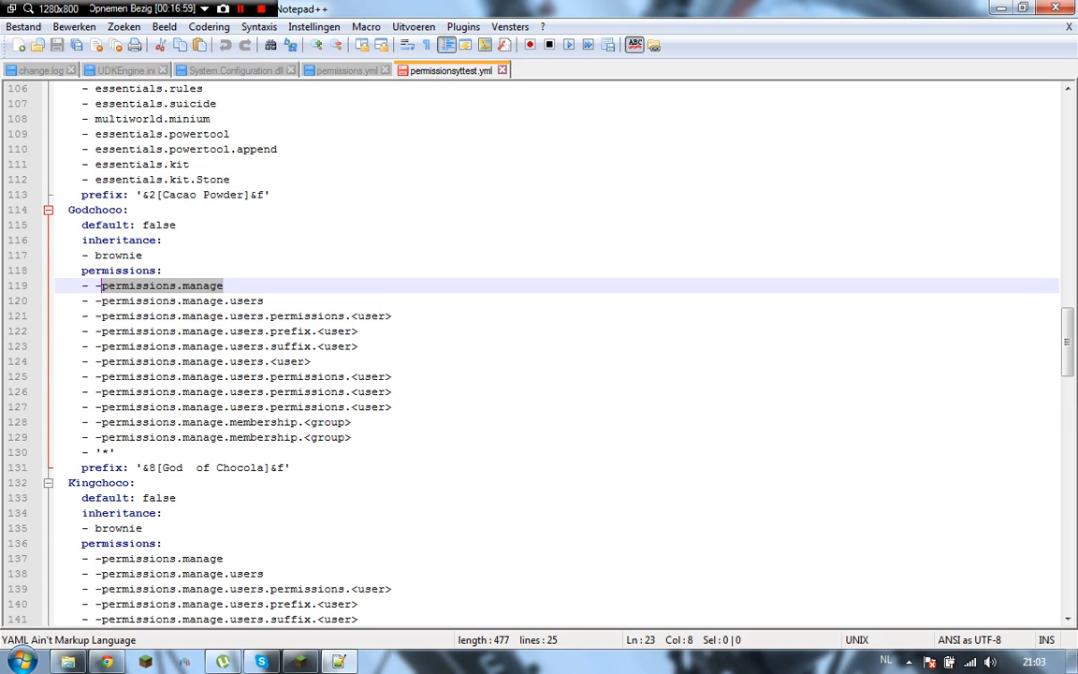
{"action": "type", "text": "perm"}
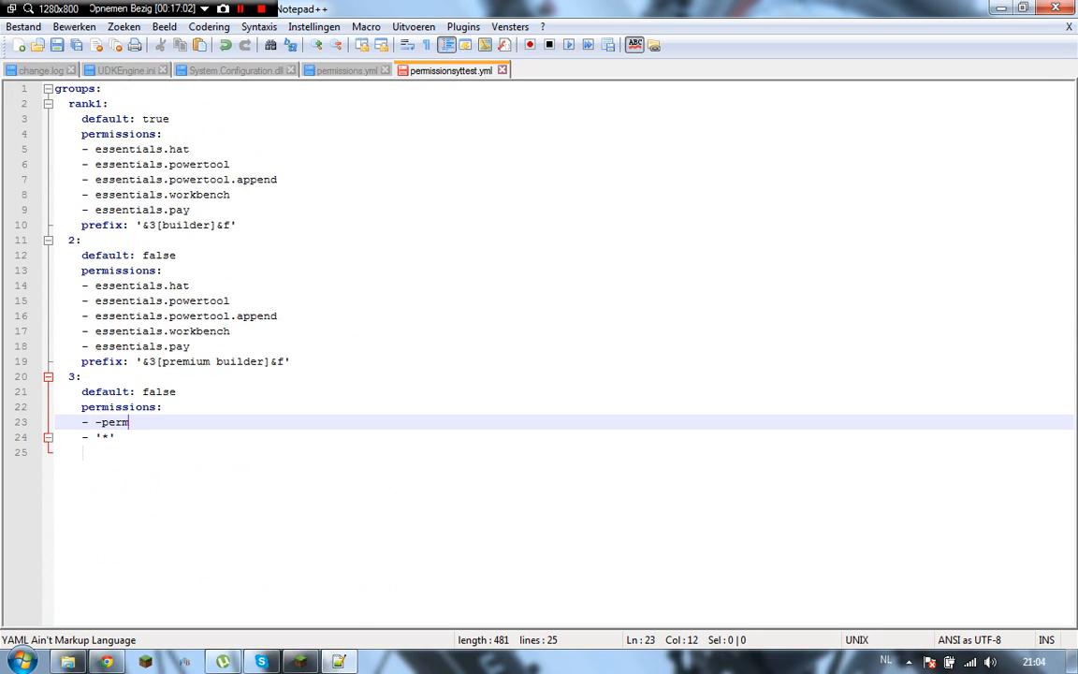
{"action": "type", "text": "issions.manage"}
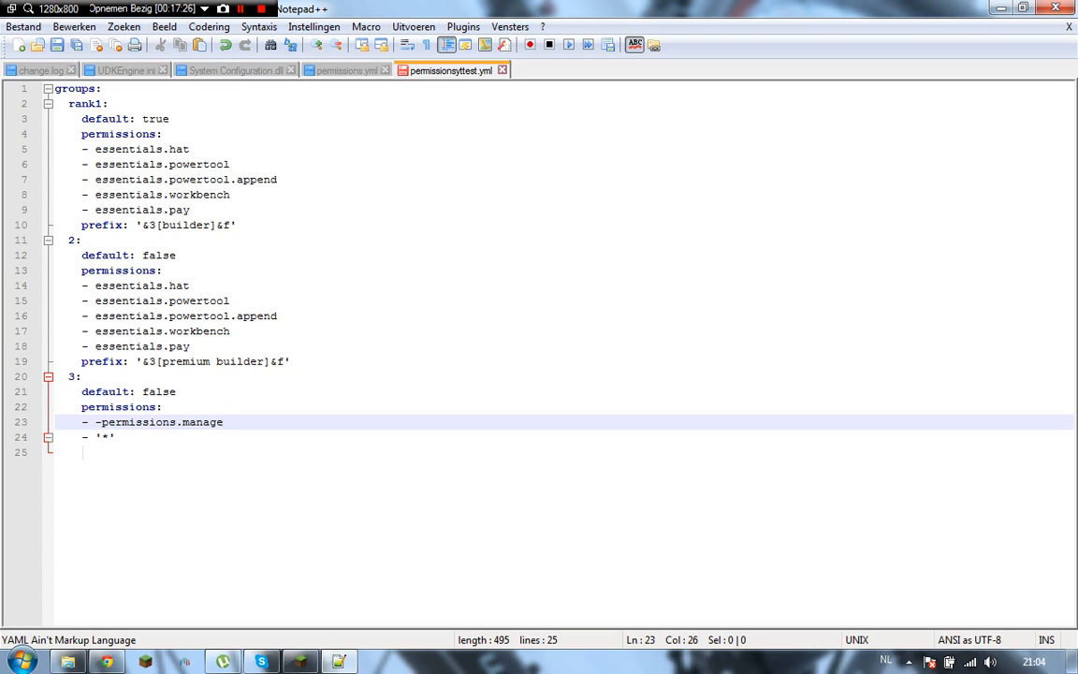
{"action": "key", "text": "shift+Down"}
{"action": "key", "text": "shift+Up"}
{"action": "key", "text": "shift+Home"}
{"action": "key", "text": "shift+Home"}
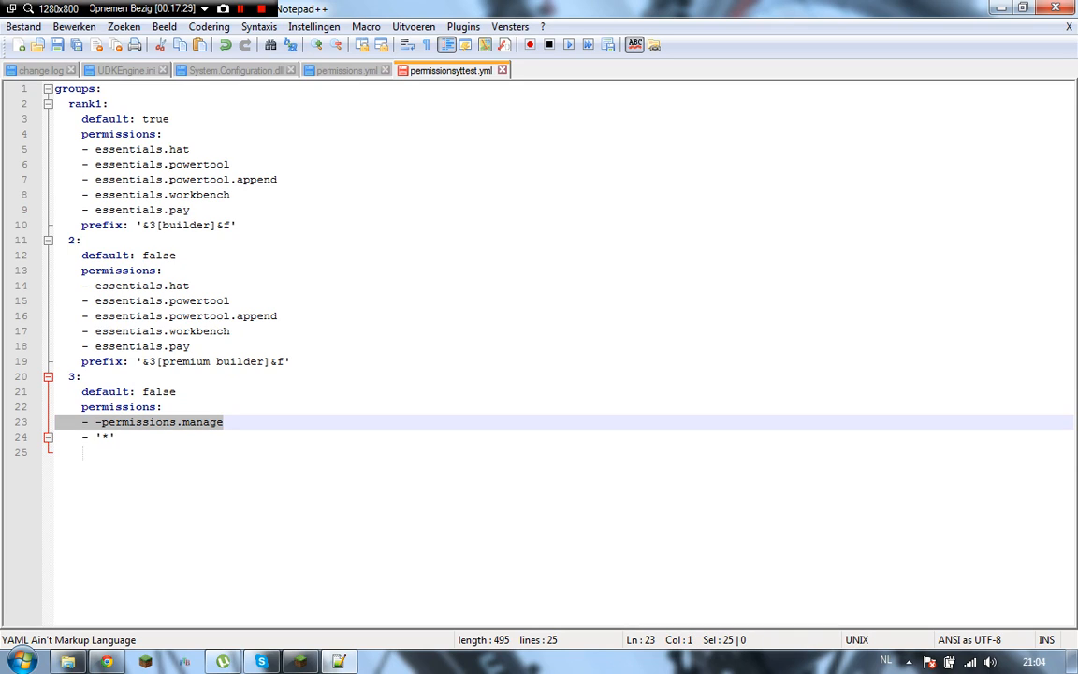
Examine Godchoco's further negated entries in permissions.yml, from permissions.manage.users through permissions.manage.membership.<group>, by highlighting them
{"action": "left_click", "coordinate": [346, 71]}
{"action": "left_click_drag", "start_coordinate": [352, 437], "coordinate": [56, 376]}
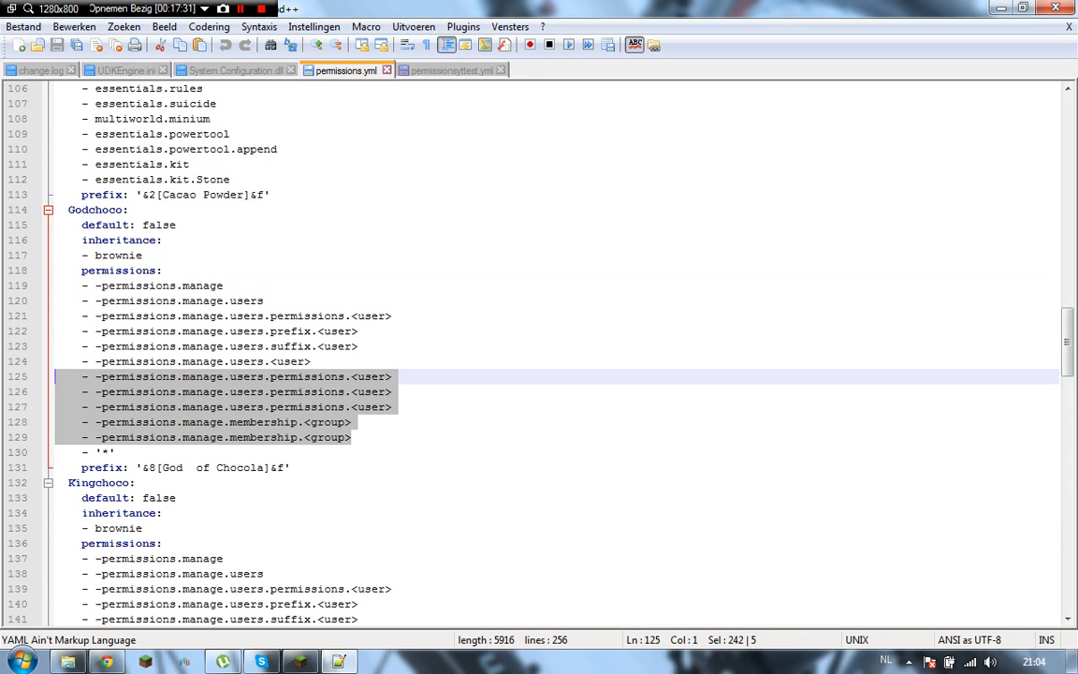
{"action": "key", "text": "shift+Up"}
{"action": "key", "text": "shift+Up"}
{"action": "key", "text": "shift+Up"}
{"action": "key", "text": "shift+Up"}
{"action": "key", "text": "shift+Up"}
{"action": "key", "text": "shift+Up"}
{"action": "key", "text": "shift+Down"}
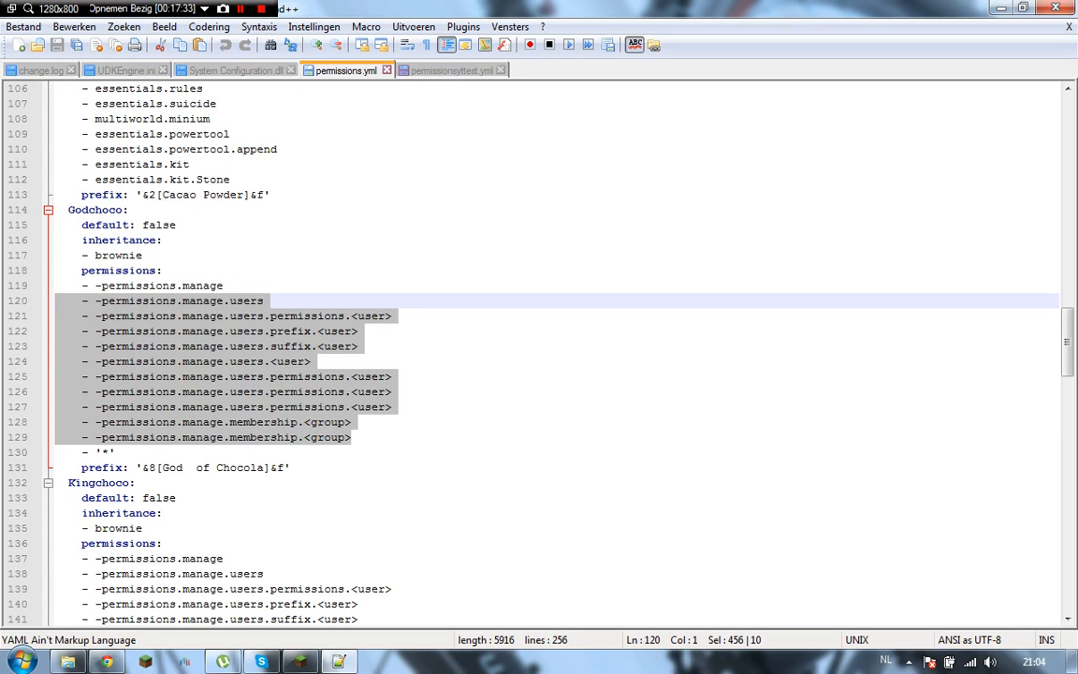
{"action": "key", "text": "shift+Down"}
{"action": "key", "text": "shift+Down"}
{"action": "key", "text": "shift+Down"}
{"action": "key", "text": "shift+Down"}
{"action": "key", "text": "shift+Down"}
{"action": "key", "text": "shift+Down"}
{"action": "key", "text": "shift+Down"}
{"action": "key", "text": "shift+Down"}
{"action": "key", "text": "shift+Up"}
{"action": "key", "text": "shift+Up"}
{"action": "key", "text": "shift+Up"}
{"action": "key", "text": "shift+Up"}
{"action": "key", "text": "shift+Up"}
{"action": "key", "text": "shift+Up"}
{"action": "key", "text": "shift+Up"}
{"action": "key", "text": "shift+Up"}
Return to permissionsyttest.yml and highlight the whole -permissions.manage line in group 3
{"action": "key", "text": "ctrl+Tab"}
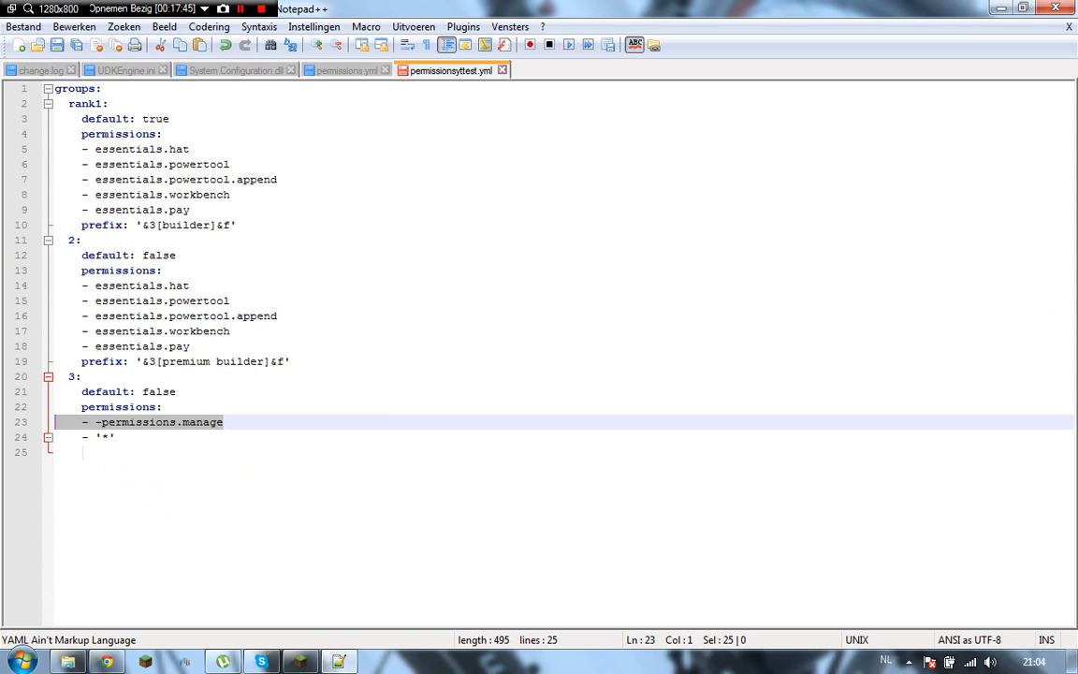
{"action": "left_click", "coordinate": [116, 437]}
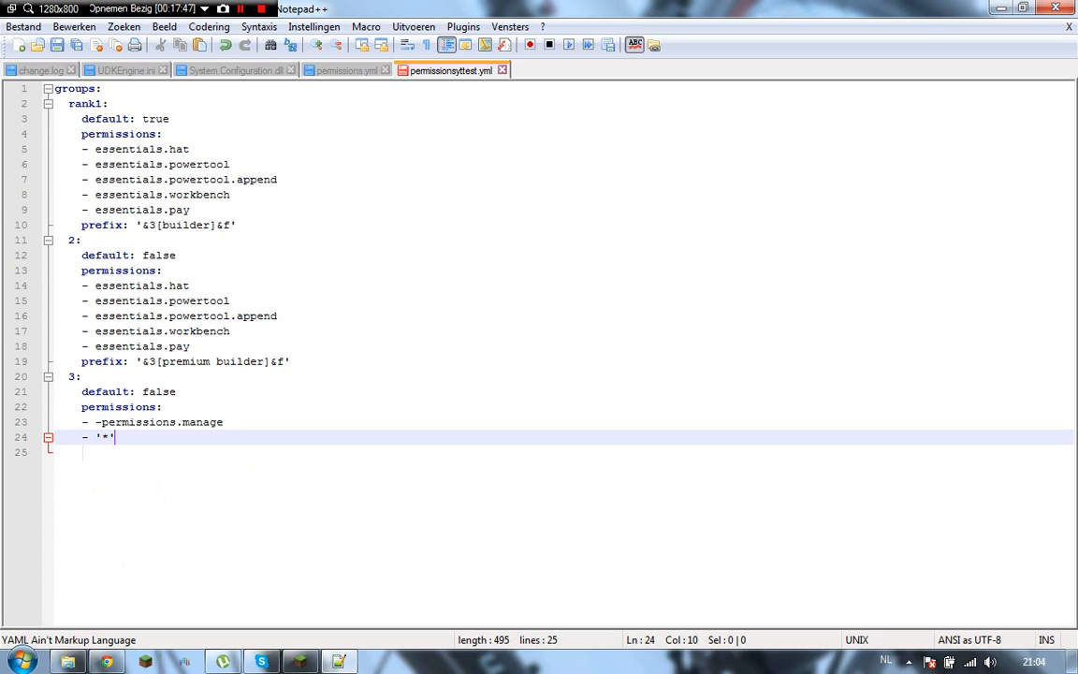
{"action": "key", "text": "Up"}
{"action": "key", "text": "End"}
{"action": "key", "text": "shift+Home"}
{"action": "key", "text": "shift+Home"}
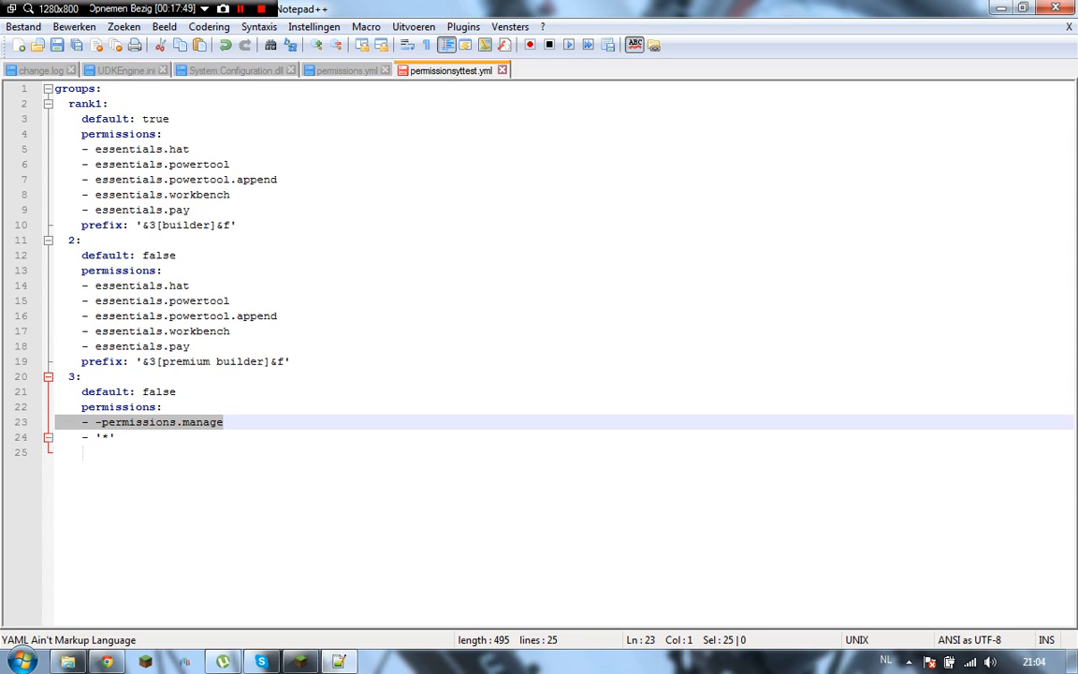
Highlight the -permissions.manage and '*' lines of group 3, both together and one at a time
{"action": "left_click_drag", "start_coordinate": [116, 438], "coordinate": [55, 422]}
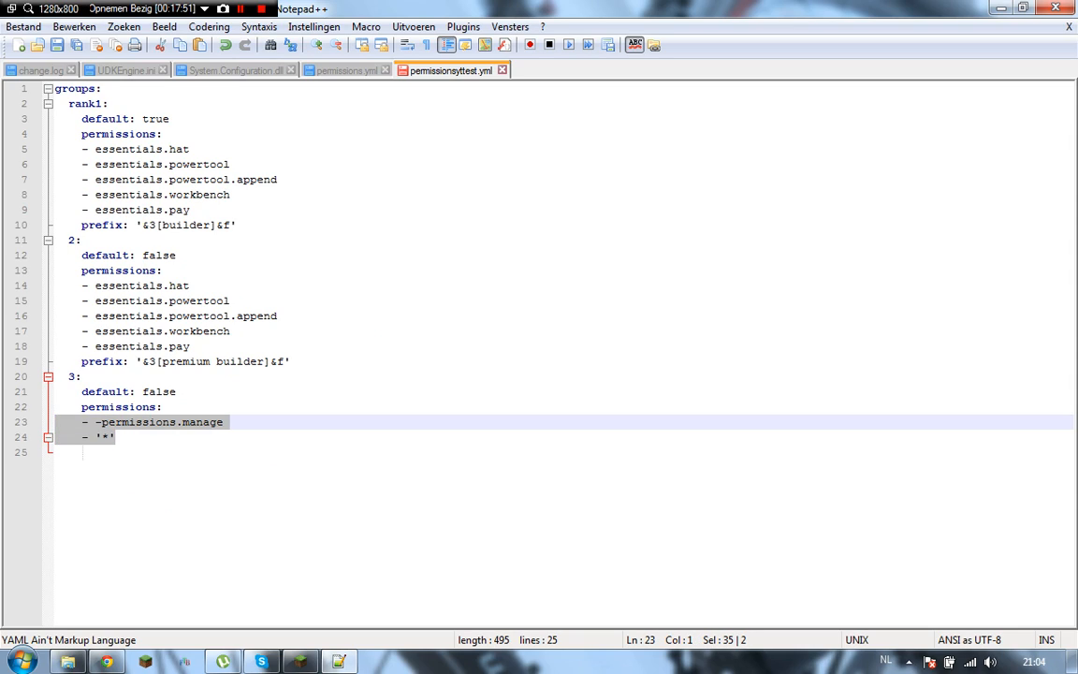
{"action": "key", "text": "shift+Down"}
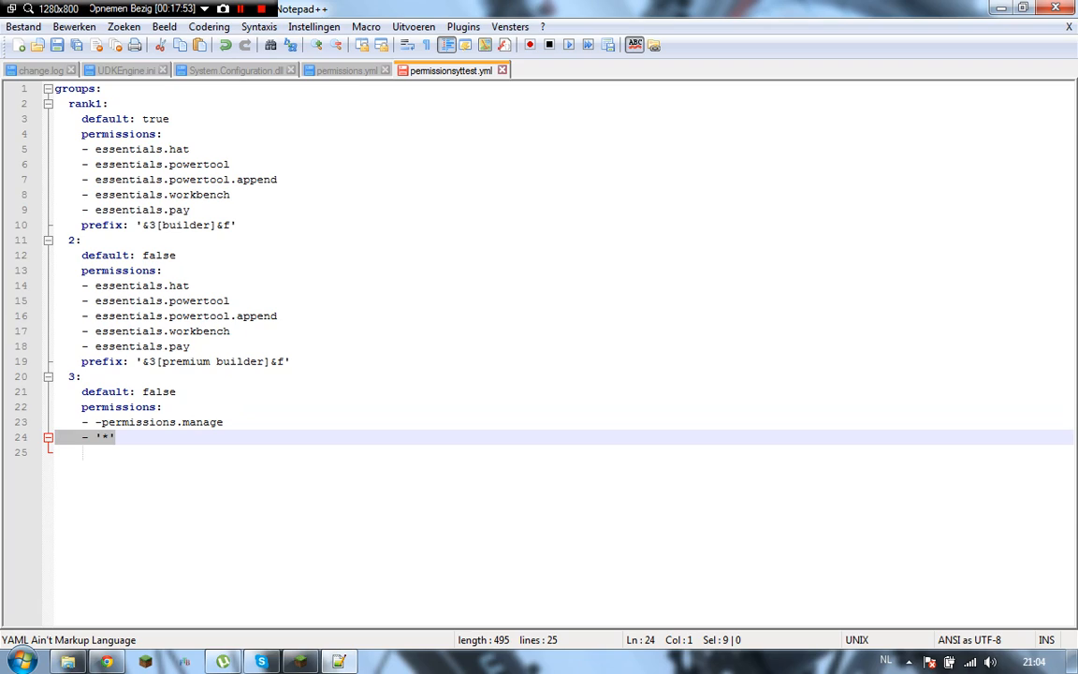
{"action": "left_click_drag", "start_coordinate": [224, 422], "coordinate": [55, 422]}
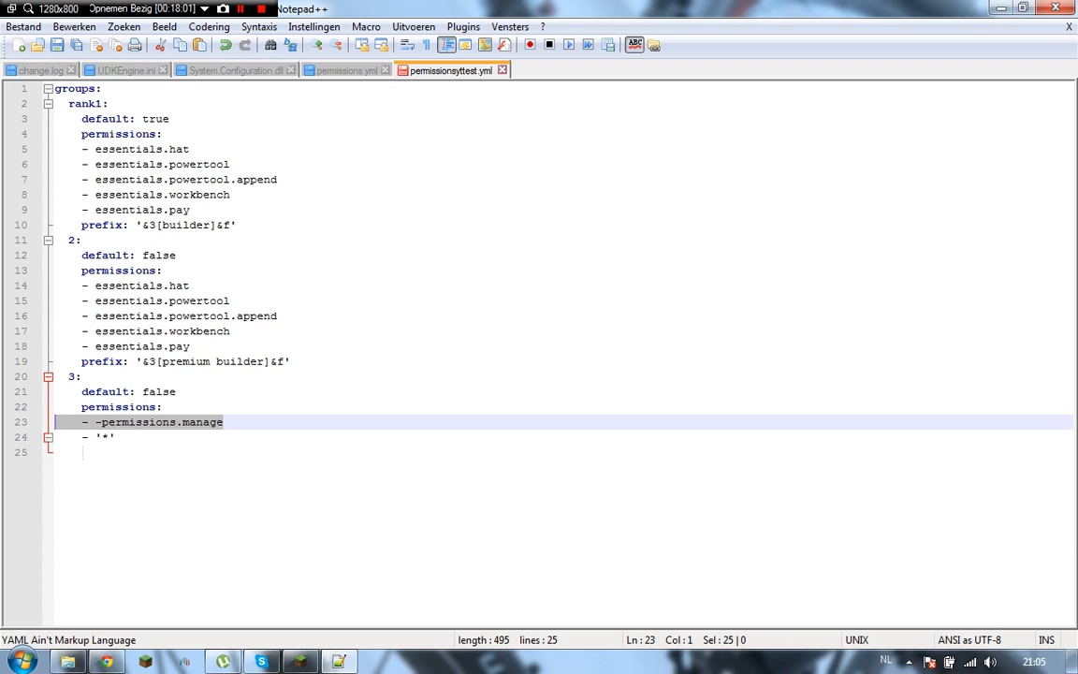
{"action": "left_click_drag", "start_coordinate": [150, 422], "coordinate": [56, 422]}
{"action": "left_click", "coordinate": [128, 437]}
{"action": "key", "text": "ctrl+z"}
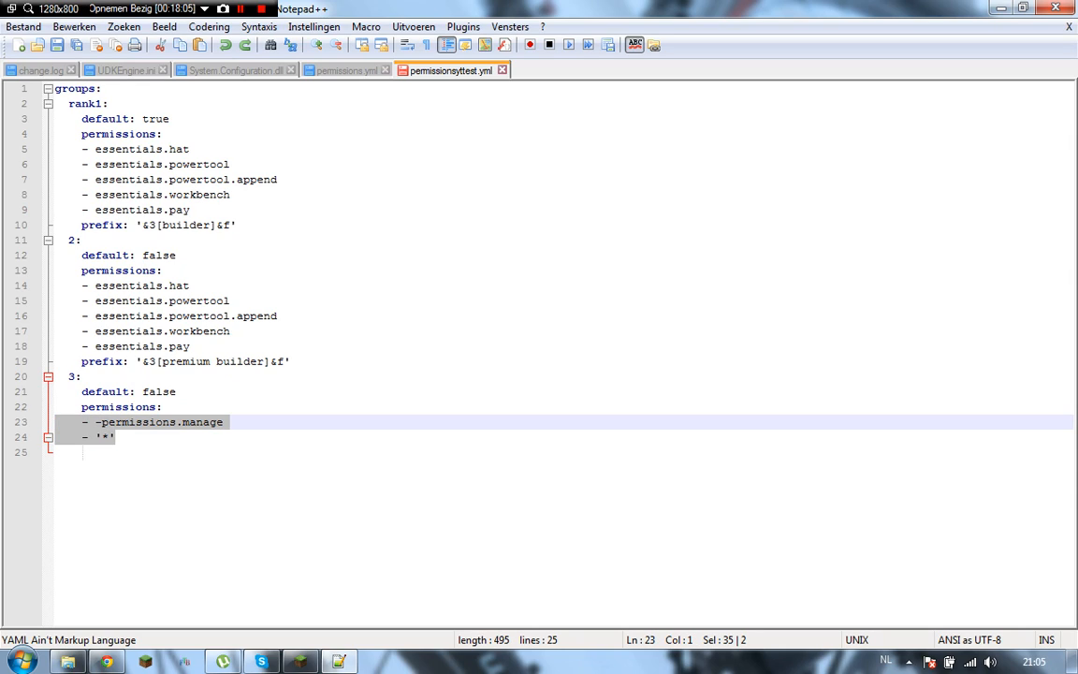
Replace the '*' entry under -permissions.manage in group 3 with the negated node -essentials.hat
{"action": "left_click_drag", "start_coordinate": [117, 437], "coordinate": [56, 437]}
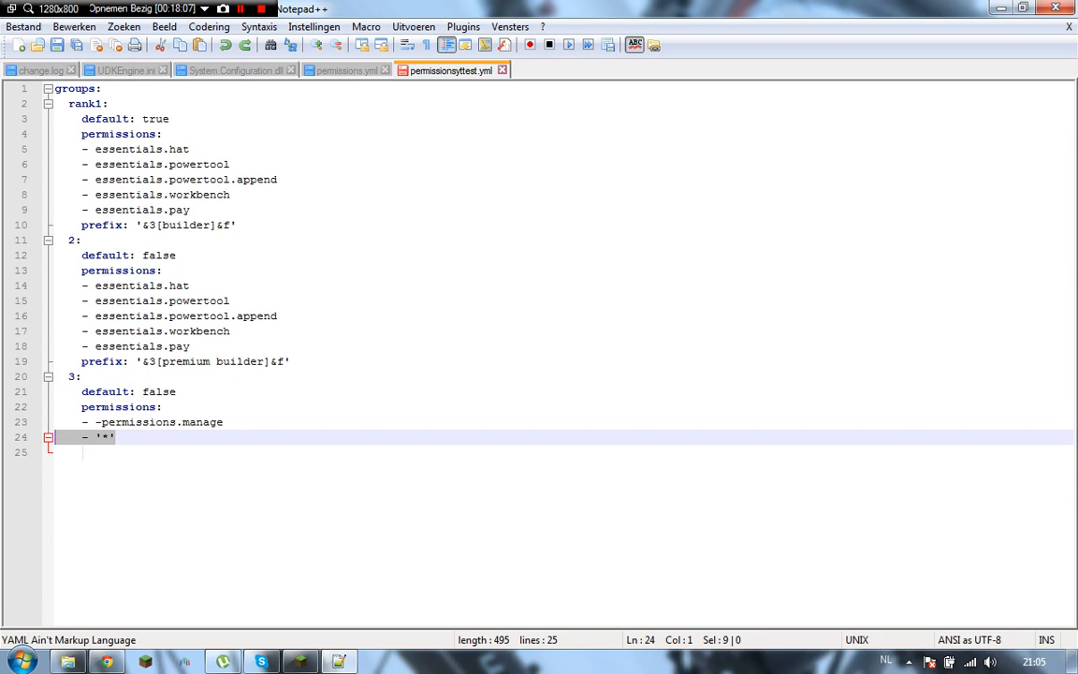
{"action": "key", "text": "BackSpace"}
{"action": "type", "text": "-"}
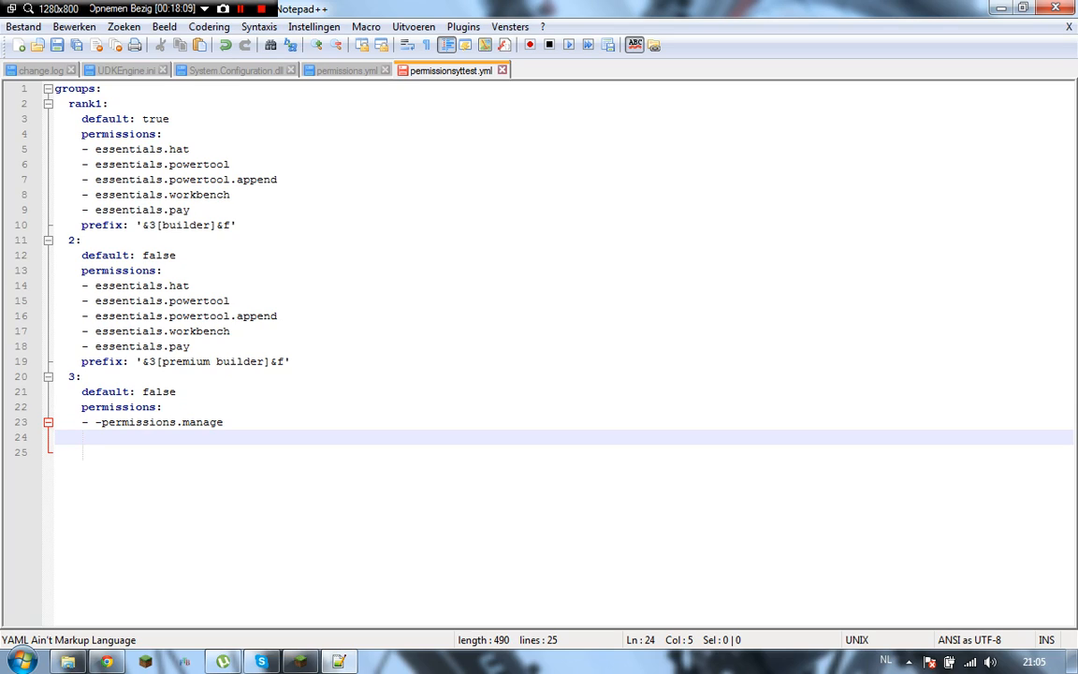
{"action": "type", "text": " -essentials.hat"}
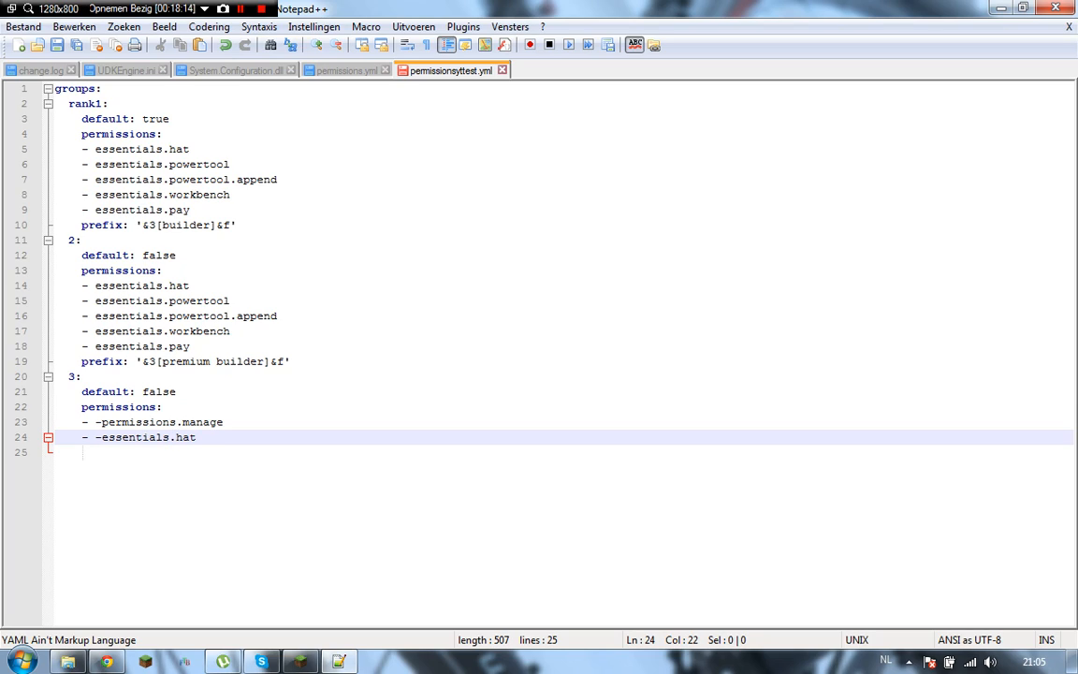
Add the '*' entry on a new line below -essentials.hat in group 3 and highlight the whole file
{"action": "key", "text": "Return"}
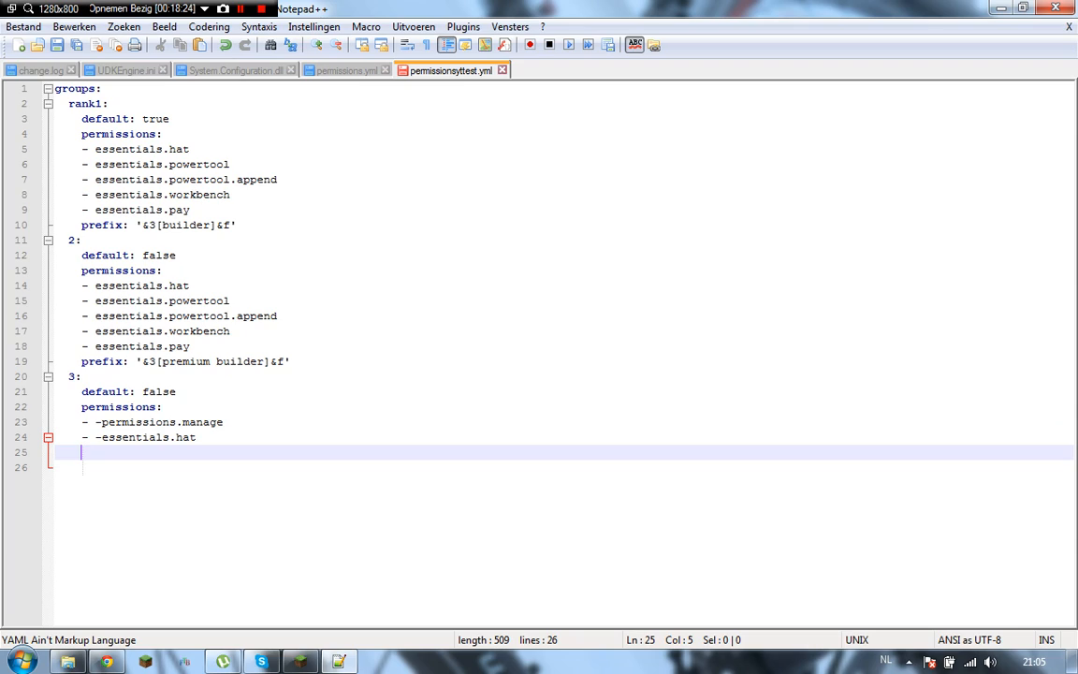
{"action": "type", "text": "-"}
{"action": "key", "text": "BackSpace"}
{"action": "key", "text": "BackSpace"}
{"action": "key", "text": "BackSpace"}
{"action": "type", "text": "- '*'"}
{"action": "left_click_drag", "start_coordinate": [85, 468], "coordinate": [55, 89]}
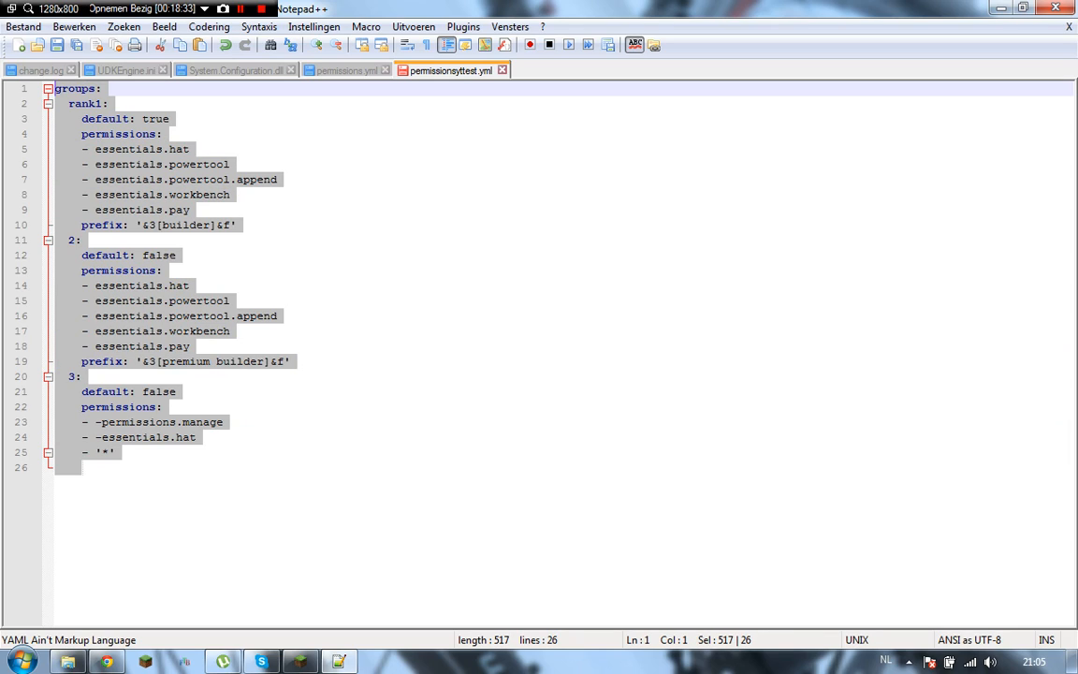
Examine the users section of permissions.yml below the groups, highlighting it from its users: line to the end of the file
{"action": "key", "text": "ctrl+Tab"}
{"action": "scroll", "coordinate": [539, 356], "scroll_direction": "down", "scroll_amount": 8}
{"action": "scroll", "coordinate": [539, 355], "scroll_direction": "down", "scroll_amount": 20}
{"action": "left_click_drag", "start_coordinate": [57, 604], "coordinate": [56, 149]}
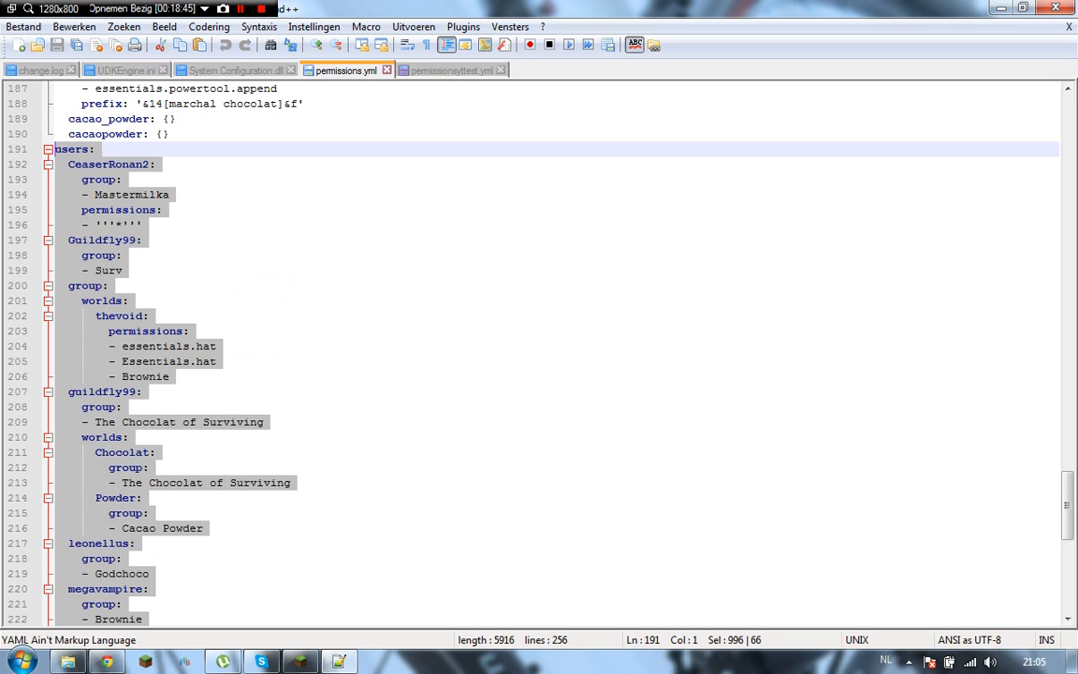
{"action": "left_click", "coordinate": [96, 149]}
{"action": "scroll", "coordinate": [552, 354], "scroll_direction": "up", "scroll_amount": 4}
{"action": "left_click_drag", "start_coordinate": [55, 331], "coordinate": [135, 452]}
{"action": "scroll", "coordinate": [136, 452], "scroll_direction": "down", "scroll_amount": 6}
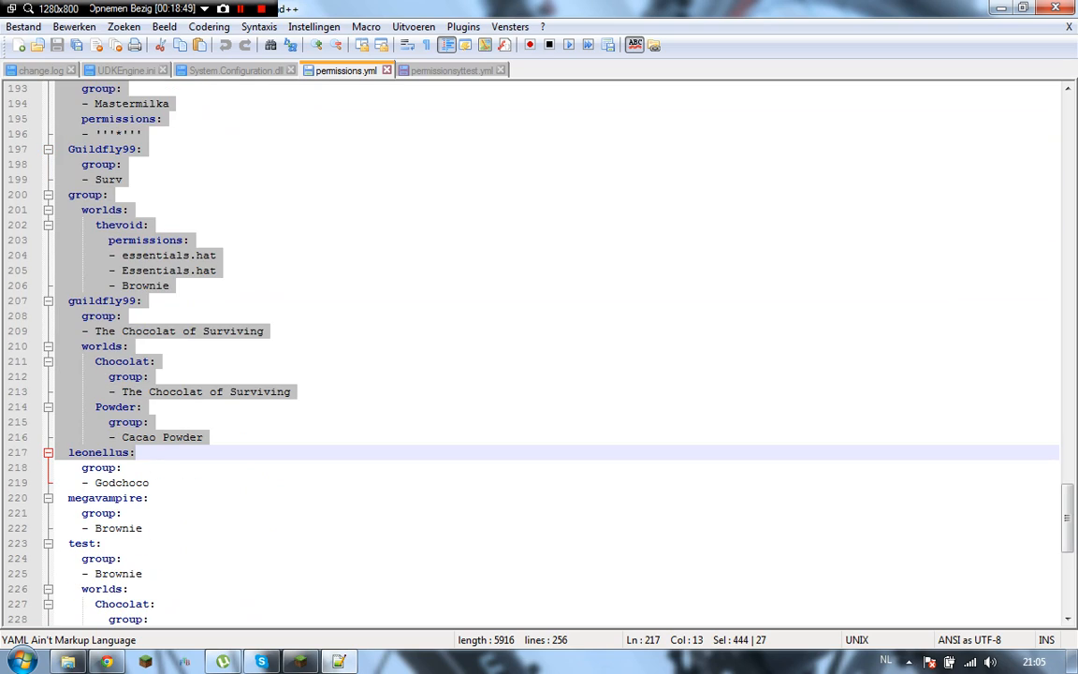
{"action": "scroll", "coordinate": [553, 354], "scroll_direction": "down", "scroll_amount": 10}
{"action": "left_click_drag", "start_coordinate": [55, 603], "coordinate": [55, 180]}
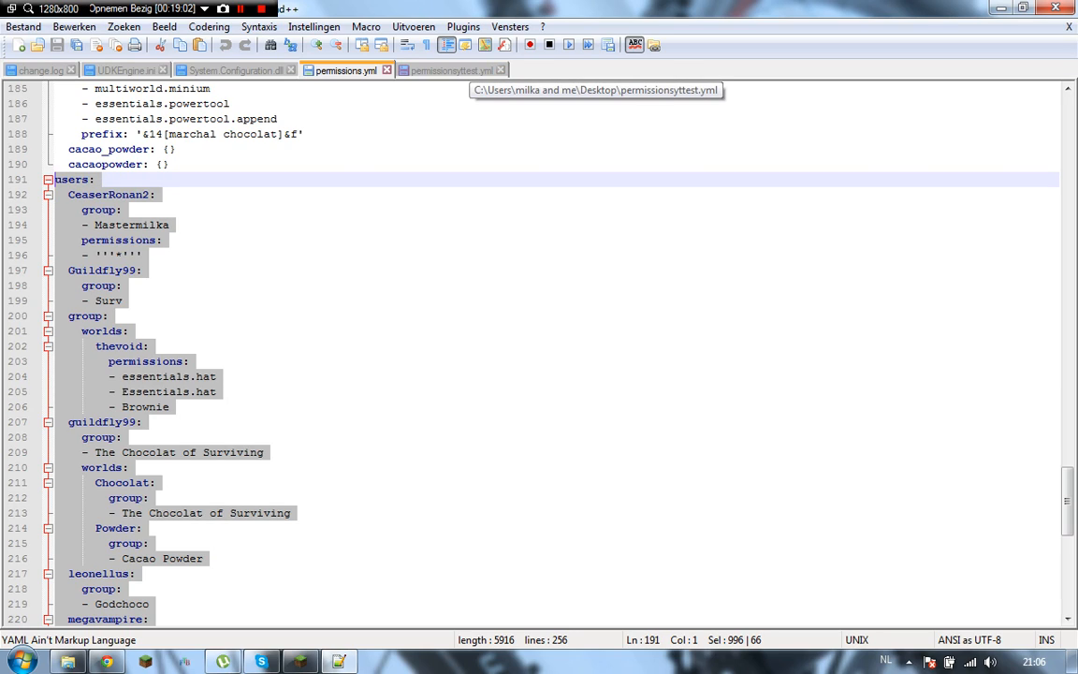
Return to permissionsyttest.yml and highlight group 3's permission entries, including the double dash before permissions.manage
{"action": "left_click", "coordinate": [449, 70]}
{"action": "left_click", "coordinate": [82, 468]}
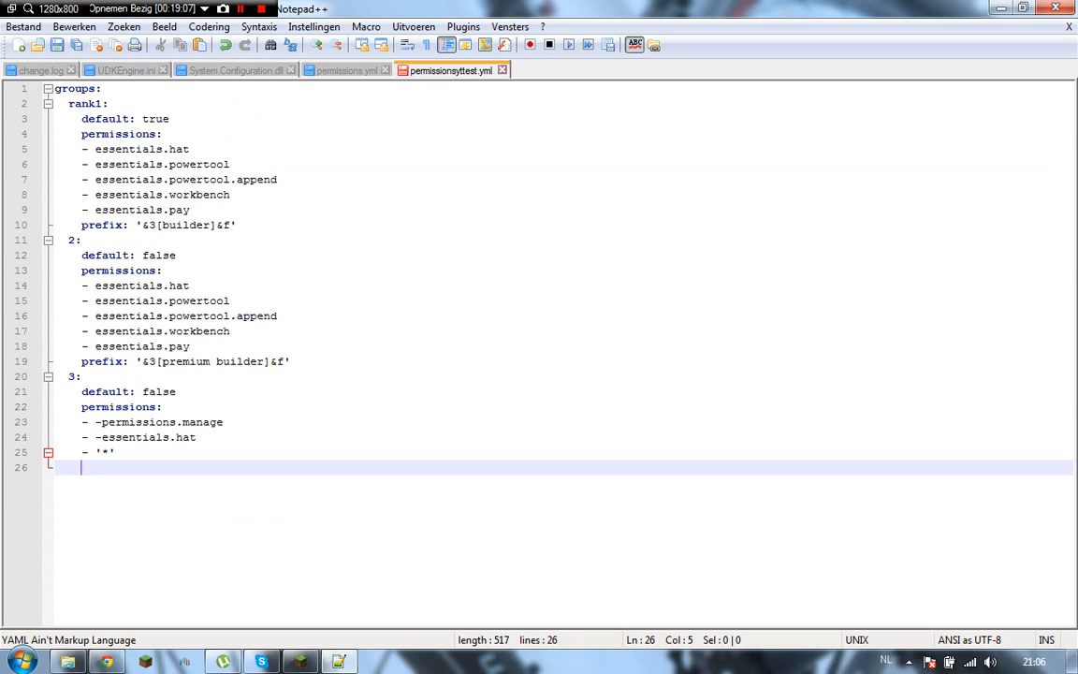
{"action": "key", "text": "shift+Home"}
{"action": "key", "text": "shift+Up"}
{"action": "key", "text": "shift+Up"}
{"action": "key", "text": "shift+Up"}
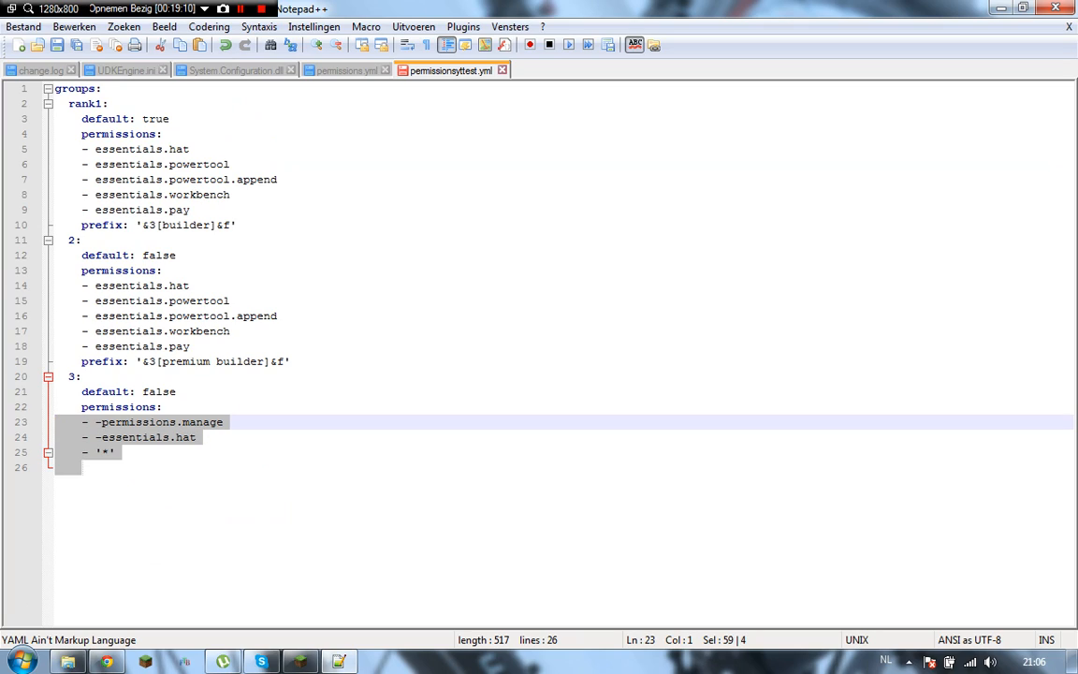
{"action": "left_click_drag", "start_coordinate": [102, 422], "coordinate": [82, 422]}
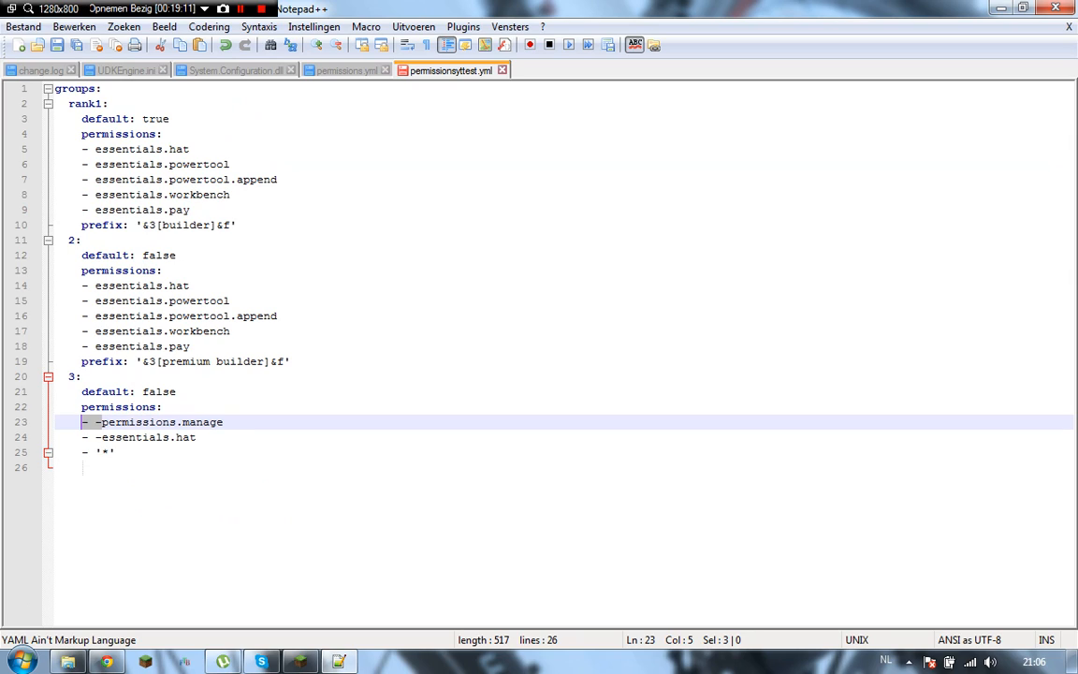
Collapse the whole groups block of permissionsyttest.yml and expand it again
{"action": "left_click", "coordinate": [59, 89]}
{"action": "left_click", "coordinate": [49, 89]}
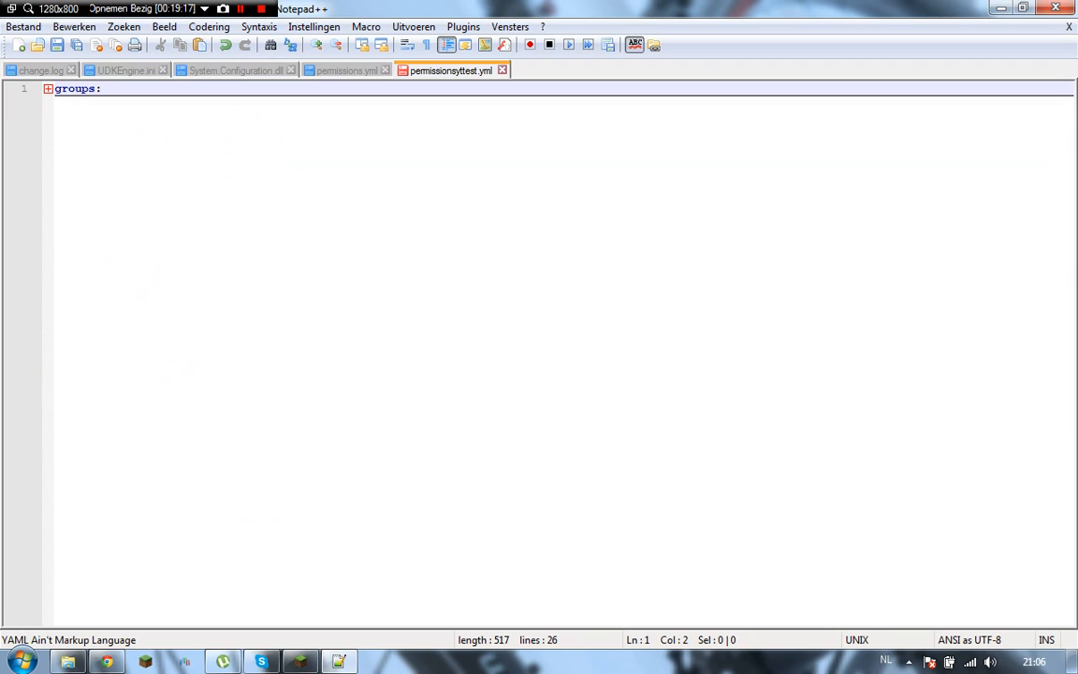
{"action": "left_click", "coordinate": [49, 89]}
Examine the indentation in front of rank1, its default, permission entries and prefix lines, and group 2
{"action": "left_click", "coordinate": [71, 104]}
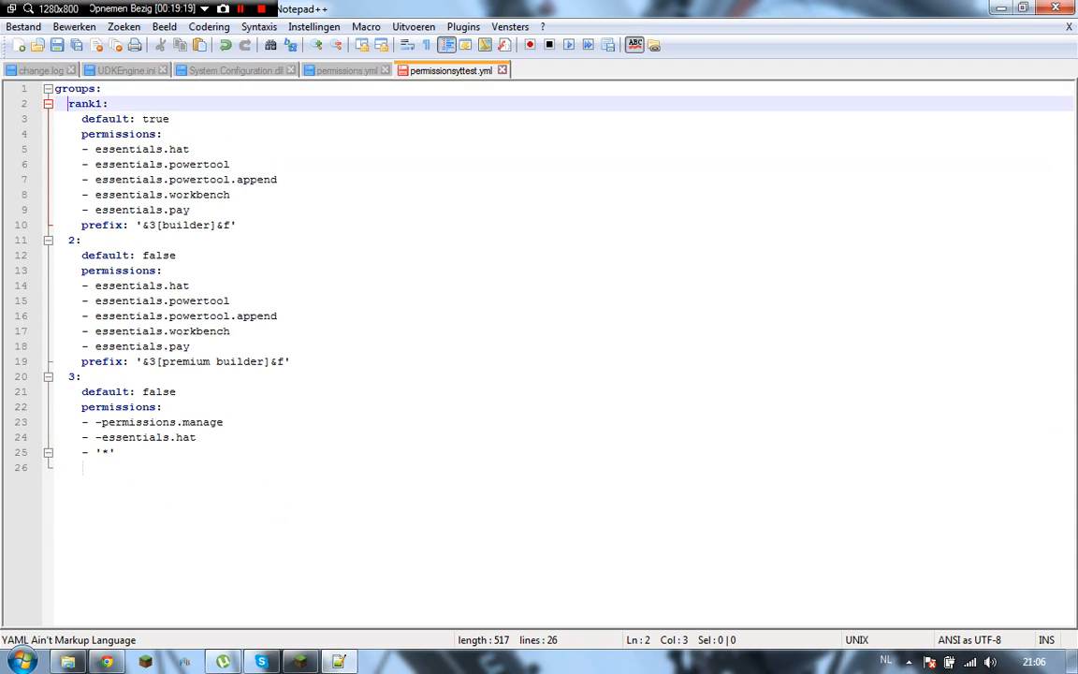
{"action": "mouse_move", "coordinate": [55, 104]}
{"action": "left_mouse_down"}
{"action": "mouse_move", "coordinate": [68, 104]}
{"action": "mouse_move", "coordinate": [55, 104]}
{"action": "left_mouse_up"}
{"action": "left_click_drag", "start_coordinate": [81, 119], "coordinate": [55, 119]}
{"action": "left_click_drag", "start_coordinate": [82, 210], "coordinate": [55, 195]}
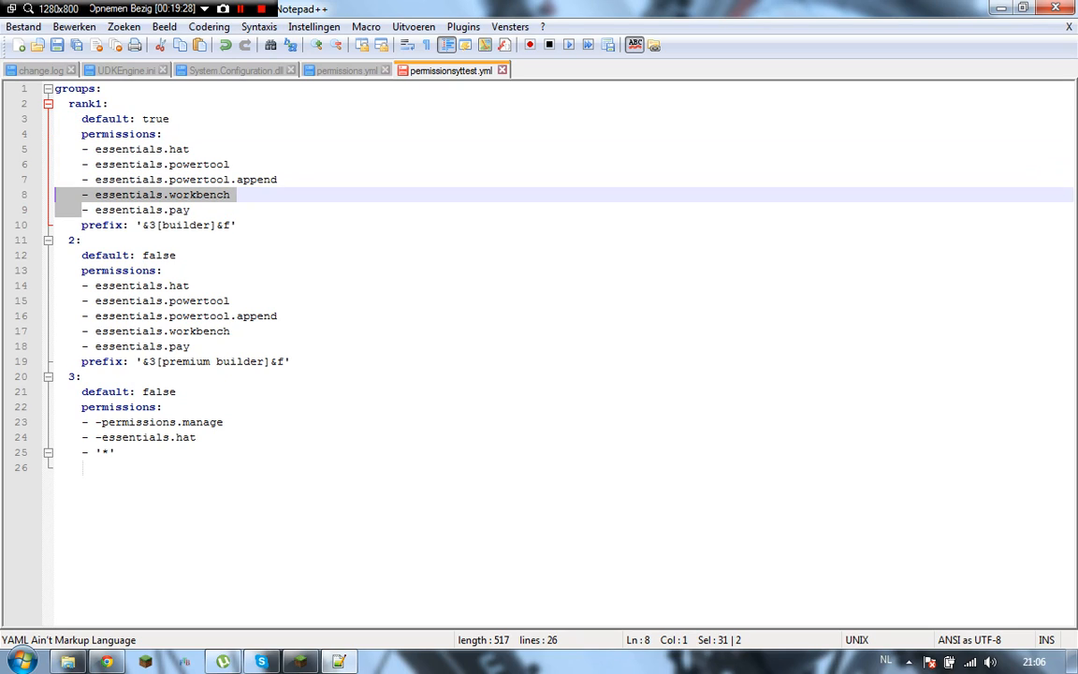
{"action": "left_click", "coordinate": [82, 225]}
{"action": "left_click", "coordinate": [69, 241]}
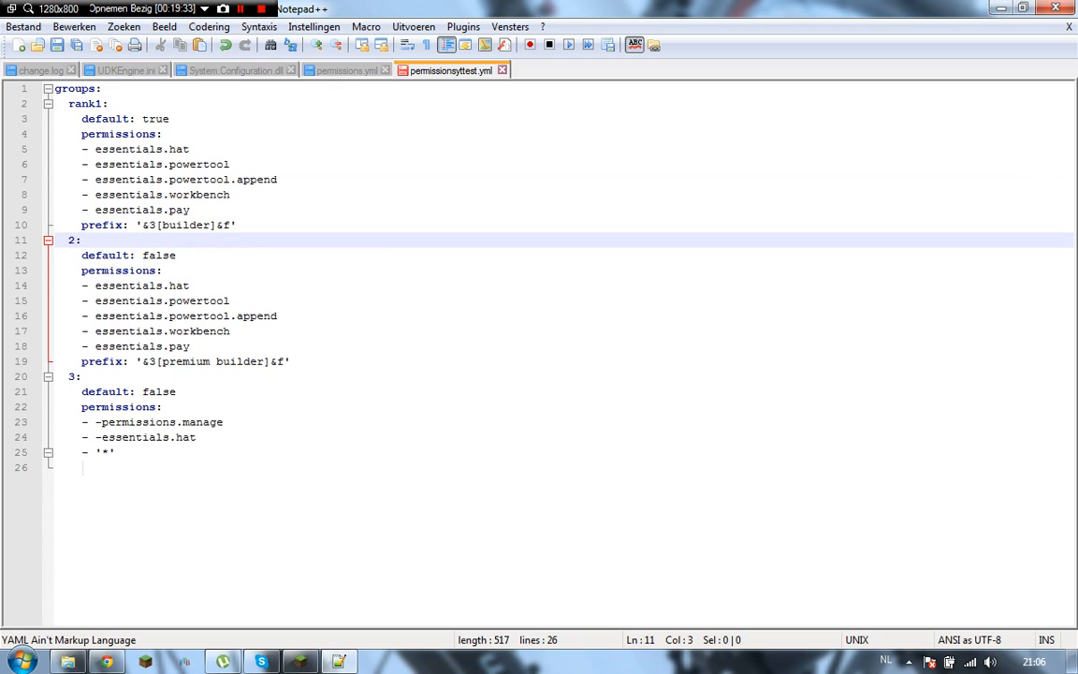
Switch to permissions.yml, highlight its groups: line and look through the Brownie group's permission nodes
{"action": "left_click", "coordinate": [347, 70]}
{"action": "left_click", "coordinate": [451, 70]}
{"action": "left_click", "coordinate": [347, 70]}
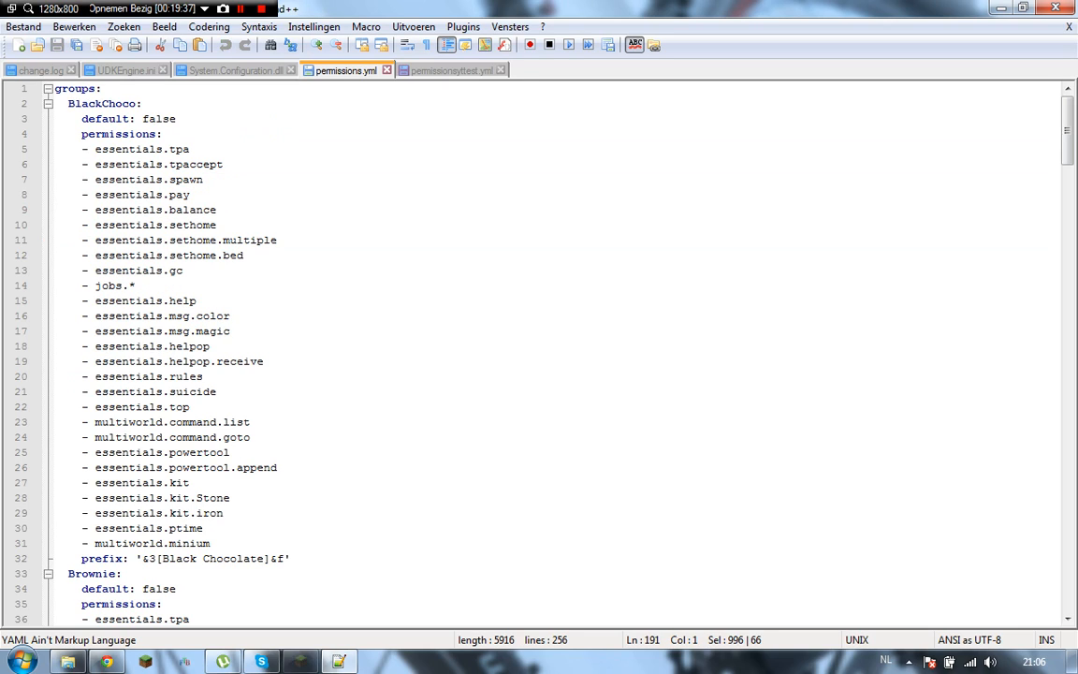
{"action": "triple_click", "coordinate": [69, 89]}
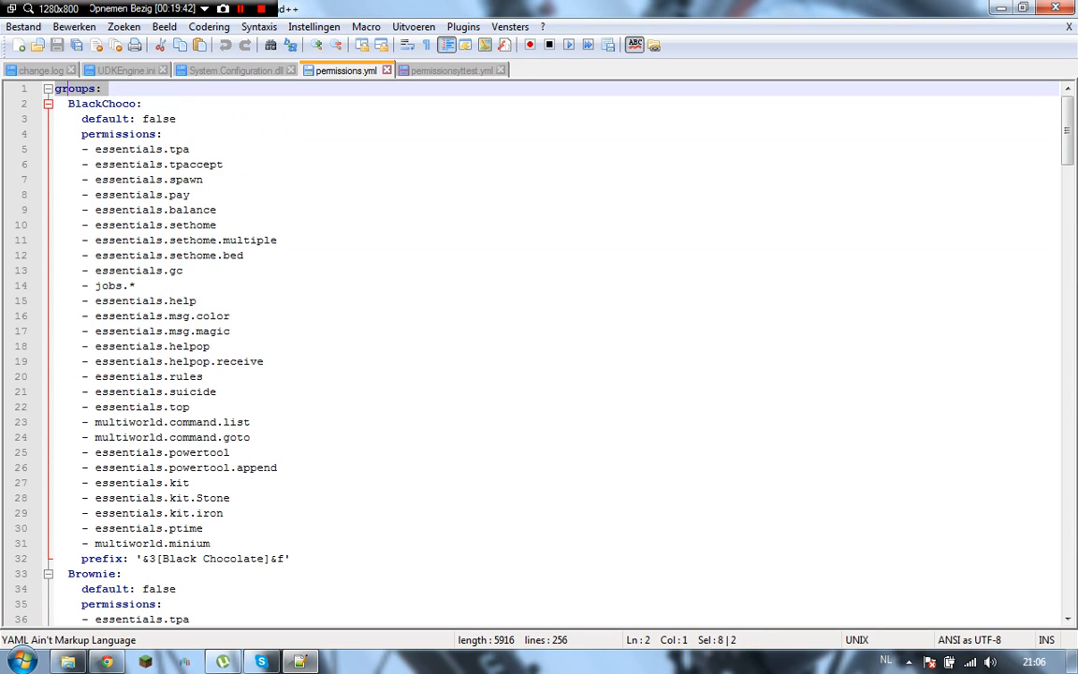
{"action": "left_click", "coordinate": [69, 89]}
{"action": "left_click_drag", "start_coordinate": [1069, 131], "coordinate": [1069, 167]}
{"action": "scroll", "coordinate": [534, 354], "scroll_direction": "down", "scroll_amount": 7}
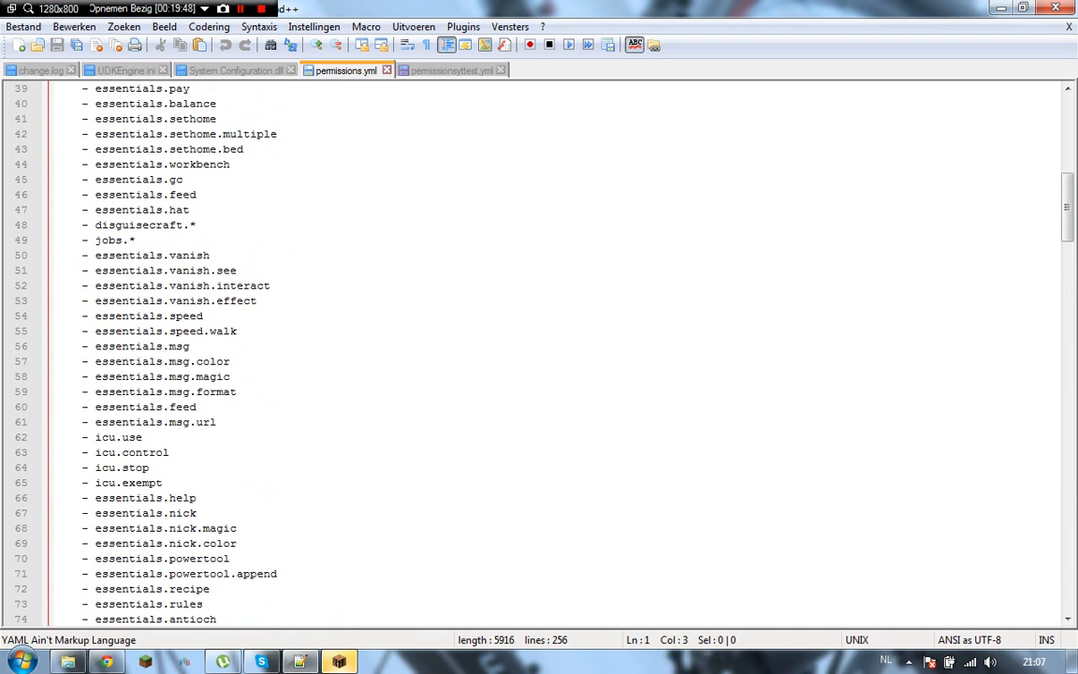
Examine Brownie's icu.use, icu.control, icu.stop and icu.exempt entries by highlighting them
{"action": "left_click_drag", "start_coordinate": [163, 483], "coordinate": [55, 437]}
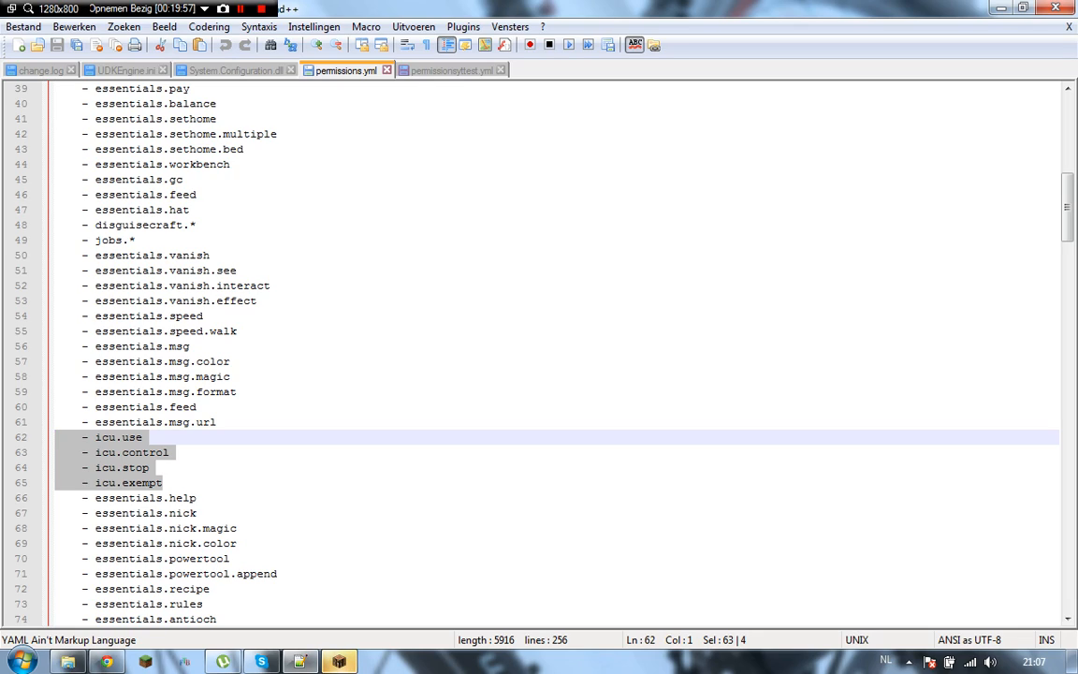
{"action": "left_click", "coordinate": [115, 437]}
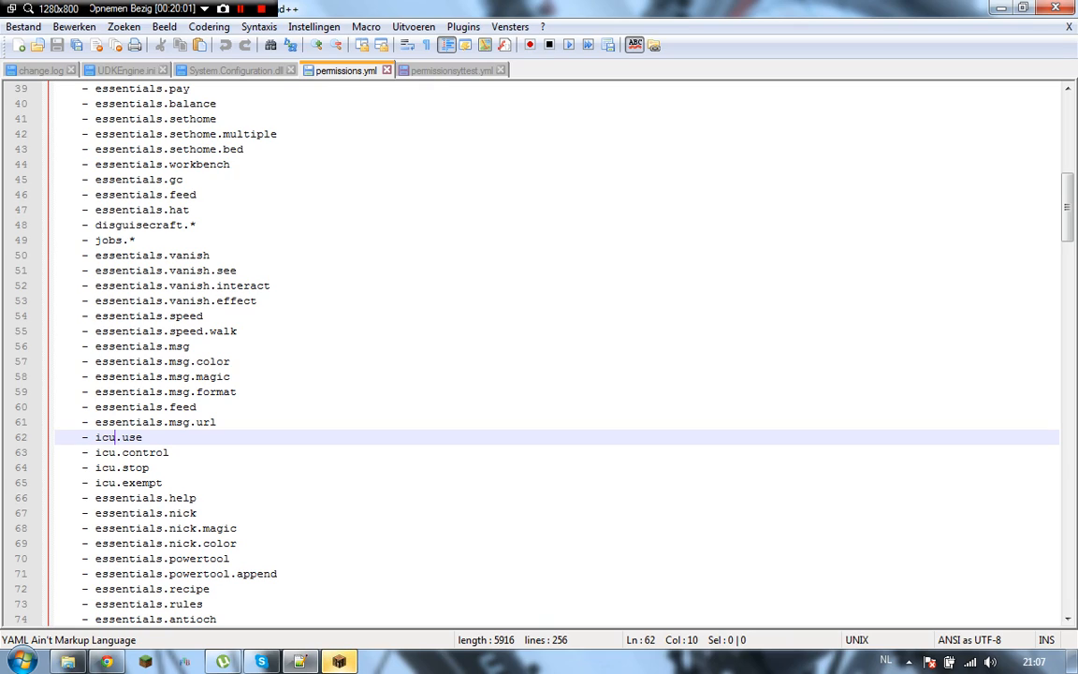
{"action": "left_click_drag", "start_coordinate": [142, 438], "coordinate": [83, 437]}
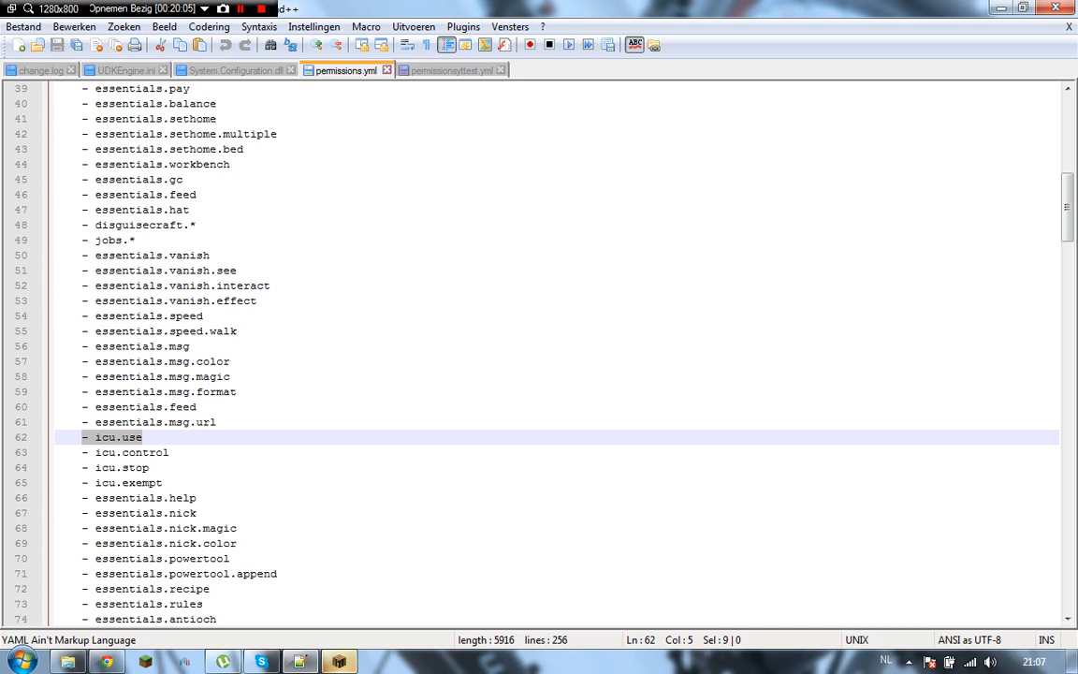
{"action": "left_click_drag", "start_coordinate": [163, 483], "coordinate": [57, 453]}
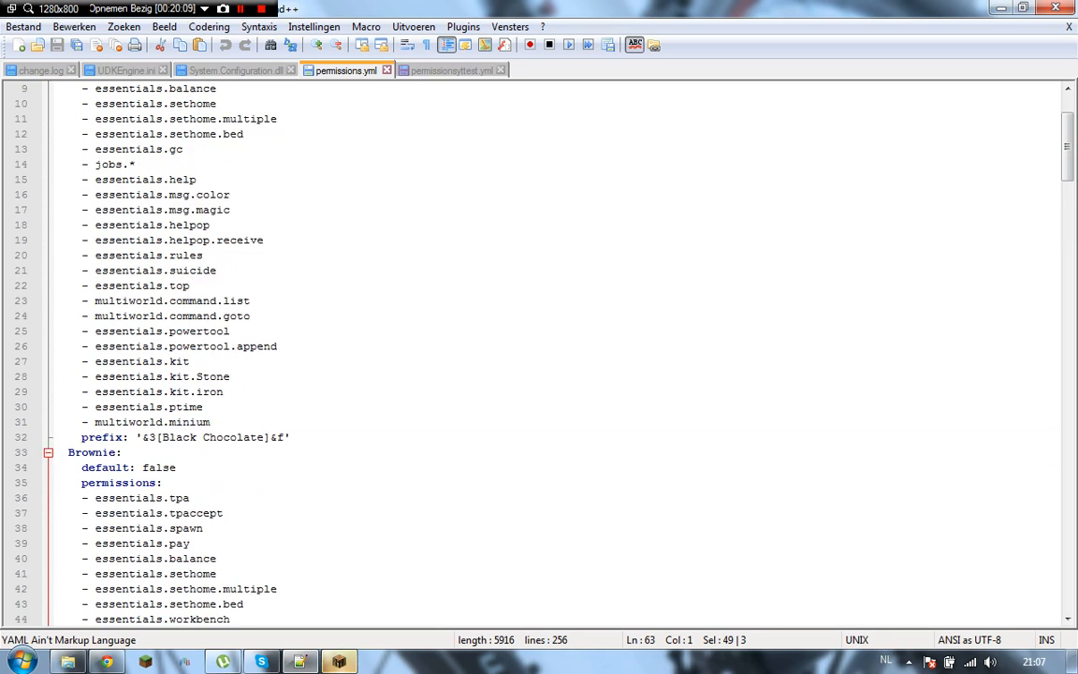
{"action": "scroll", "coordinate": [552, 351], "scroll_direction": "down", "scroll_amount": 10}
{"action": "scroll", "coordinate": [552, 352], "scroll_direction": "down", "scroll_amount": 2}
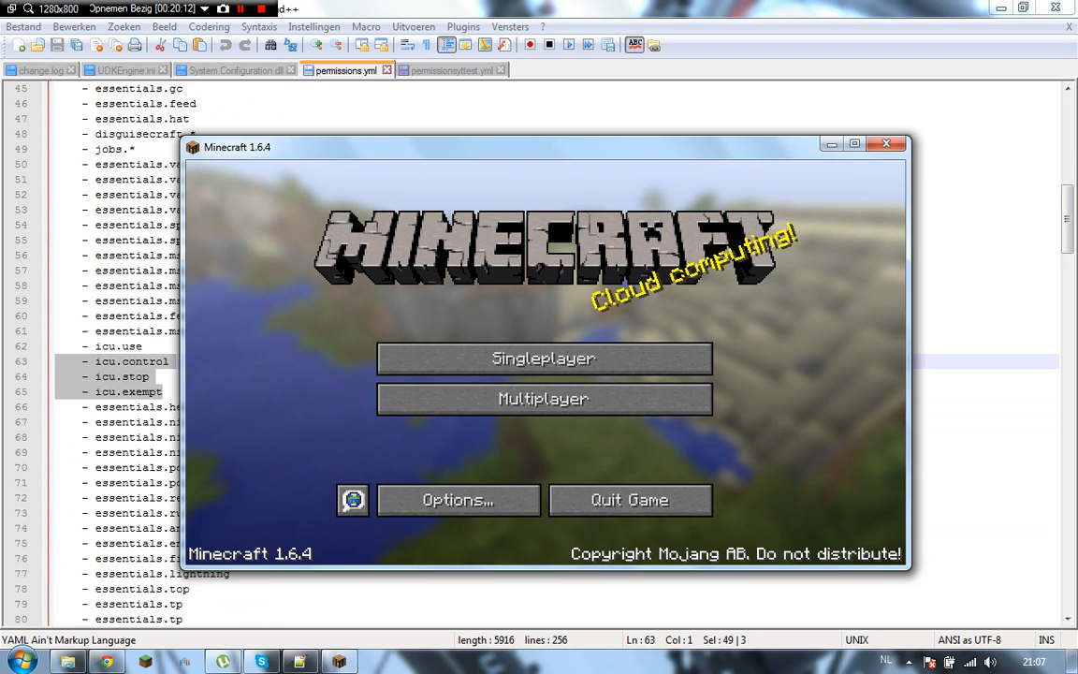
{"action": "left_click", "coordinate": [545, 400]}
{"action": "double_click", "coordinate": [543, 304]}
{"action": "left_click", "coordinate": [978, 224]}
Highlight Brownie's essentials.nick.color entry, followed by its essentials.nick.magic entry
{"action": "scroll", "coordinate": [552, 351], "scroll_direction": "down", "scroll_amount": 3}
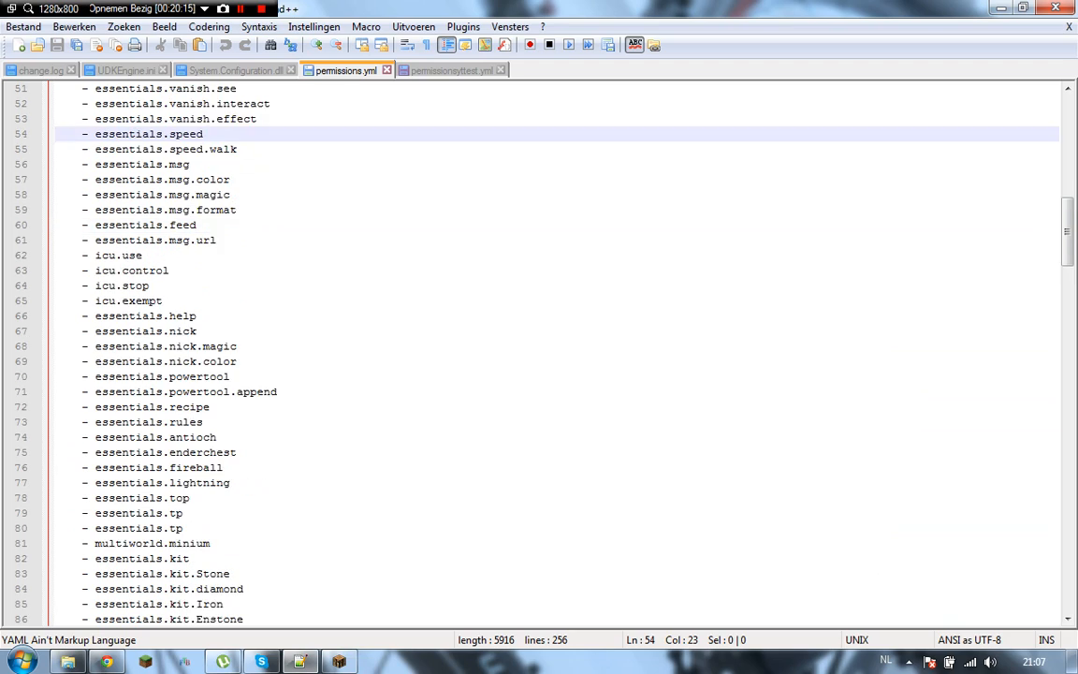
{"action": "left_click_drag", "start_coordinate": [238, 316], "coordinate": [56, 315]}
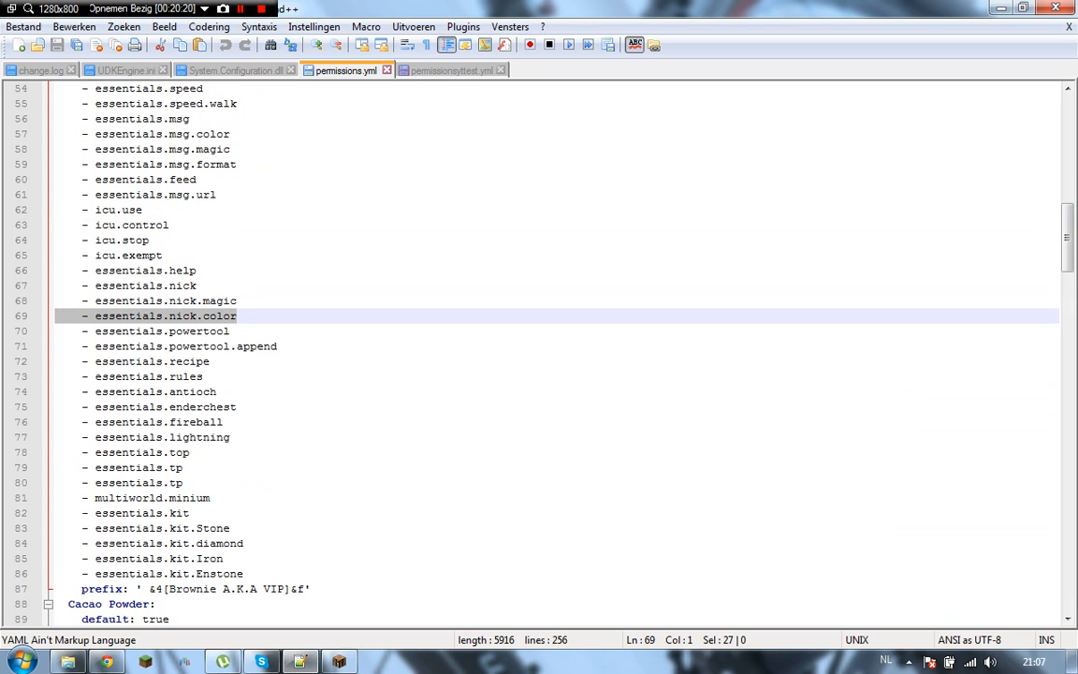
{"action": "left_click_drag", "start_coordinate": [238, 302], "coordinate": [56, 301]}
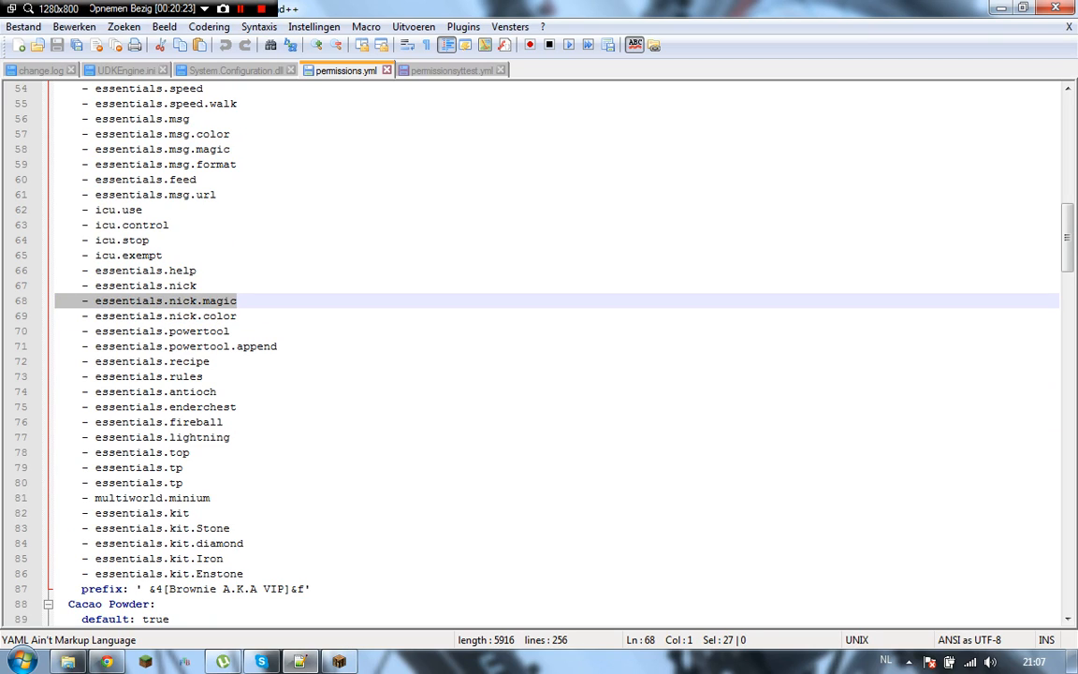
{"action": "scroll", "coordinate": [539, 353], "scroll_direction": "up", "scroll_amount": 18}
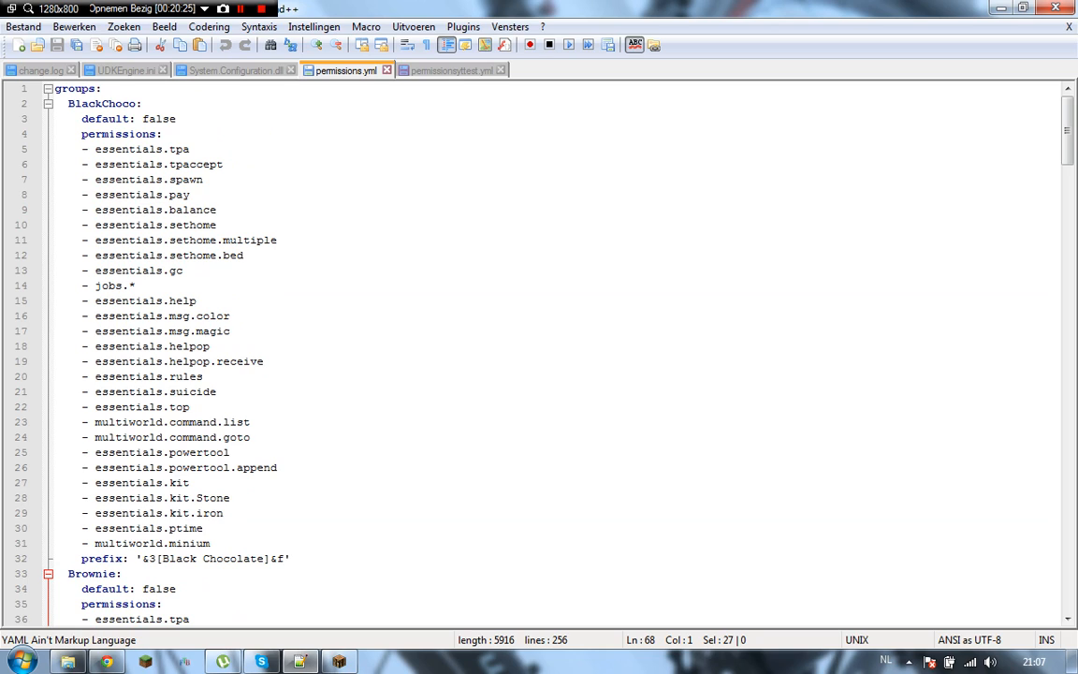
Look through the groups of permissions.yml down to the users section and return to permissionsyttest.yml
{"action": "scroll", "coordinate": [539, 353], "scroll_direction": "down", "scroll_amount": 20}
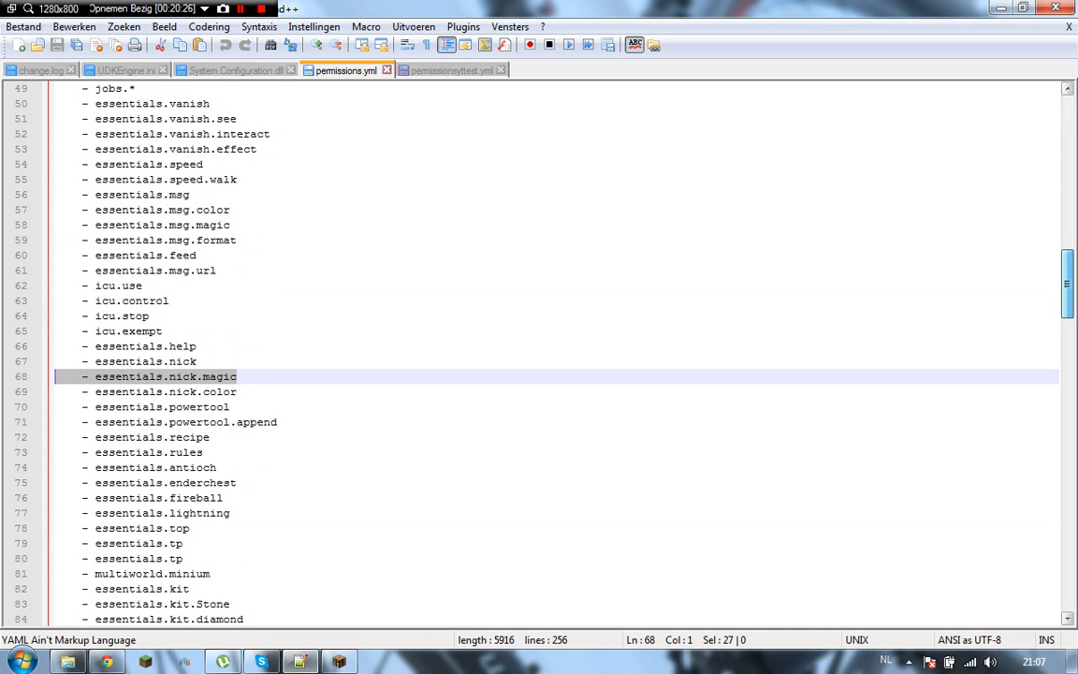
{"action": "scroll", "coordinate": [540, 352], "scroll_direction": "up", "scroll_amount": 20}
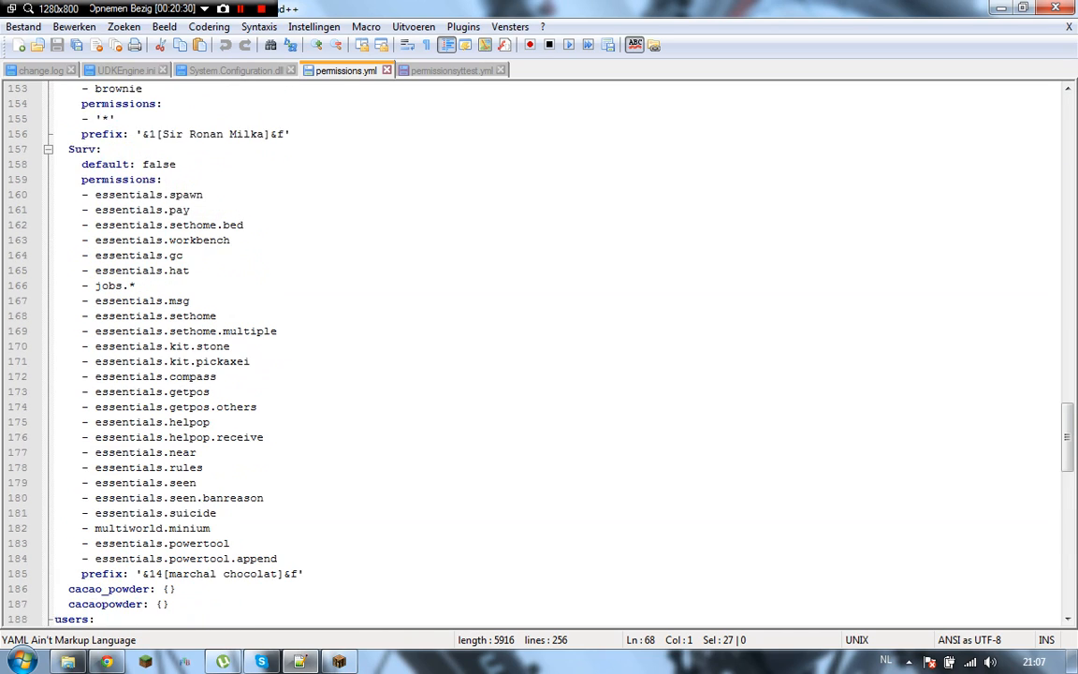
{"action": "scroll", "coordinate": [539, 353], "scroll_direction": "up", "scroll_amount": 20}
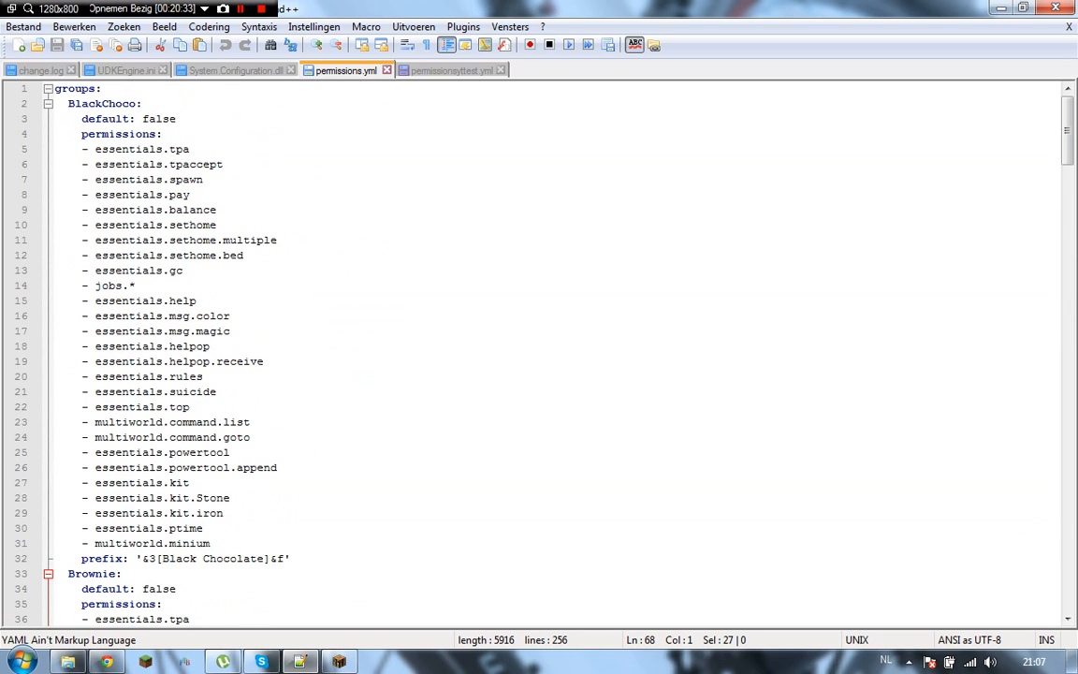
{"action": "left_click", "coordinate": [451, 71]}
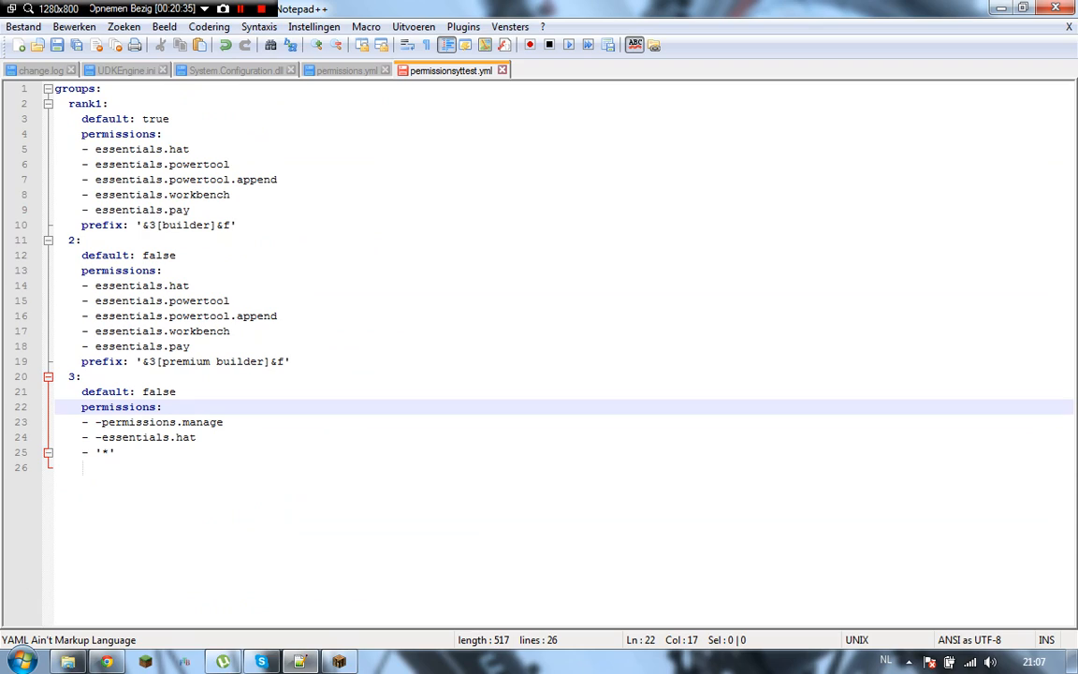
Start a new group named OW: below group 3's '*' entry, at the same indentation as the other groups
{"action": "left_click", "coordinate": [115, 452]}
{"action": "key", "text": "Return"}
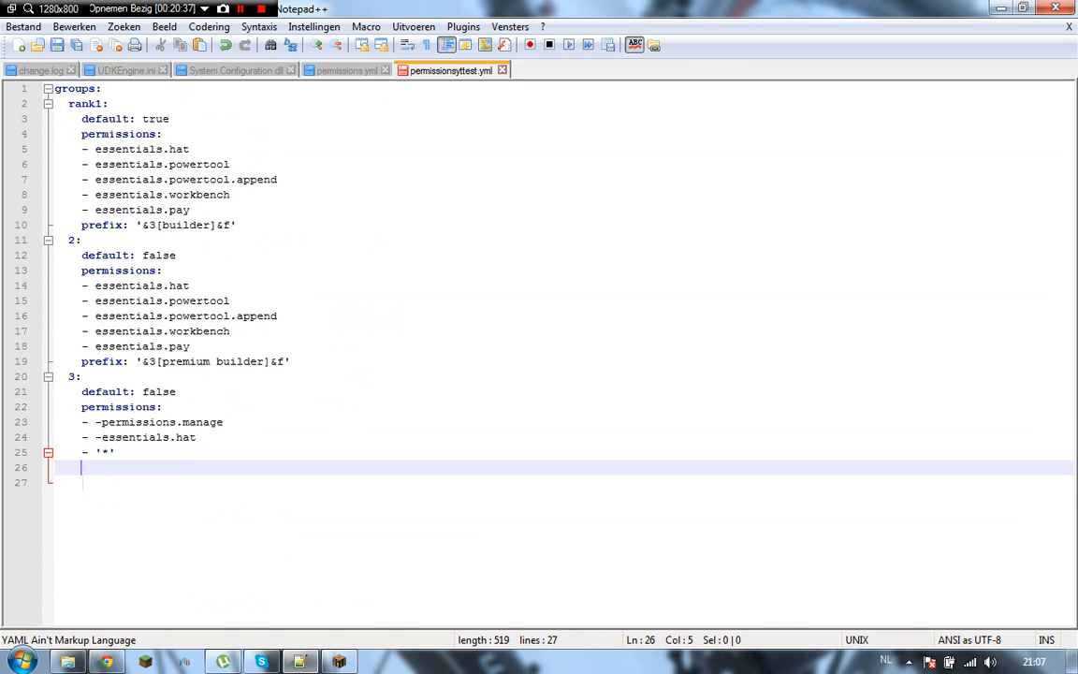
{"action": "key", "text": "BackSpace"}
{"action": "key", "text": "BackSpace"}
{"action": "key", "text": "Return"}
{"action": "key", "text": "BackSpace"}
{"action": "type", "text": "OW"}
{"action": "key", "text": "Return"}
{"action": "key", "text": "BackSpace"}
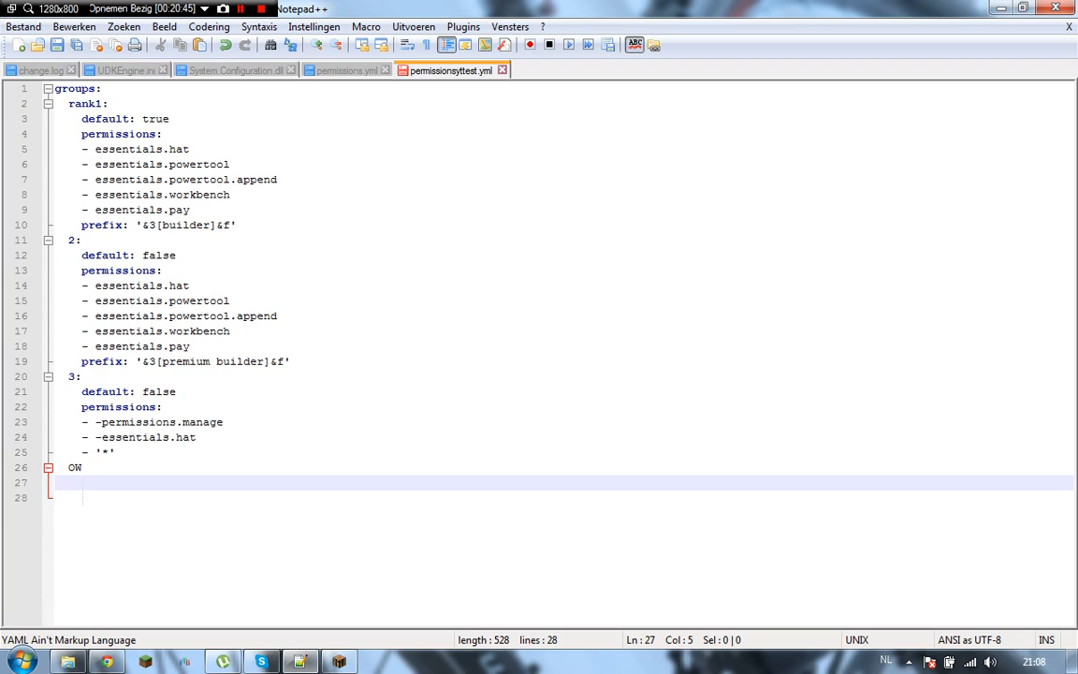
{"action": "key", "text": "BackSpace"}
{"action": "key", "text": "BackSpace"}
{"action": "key", "text": "BackSpace"}
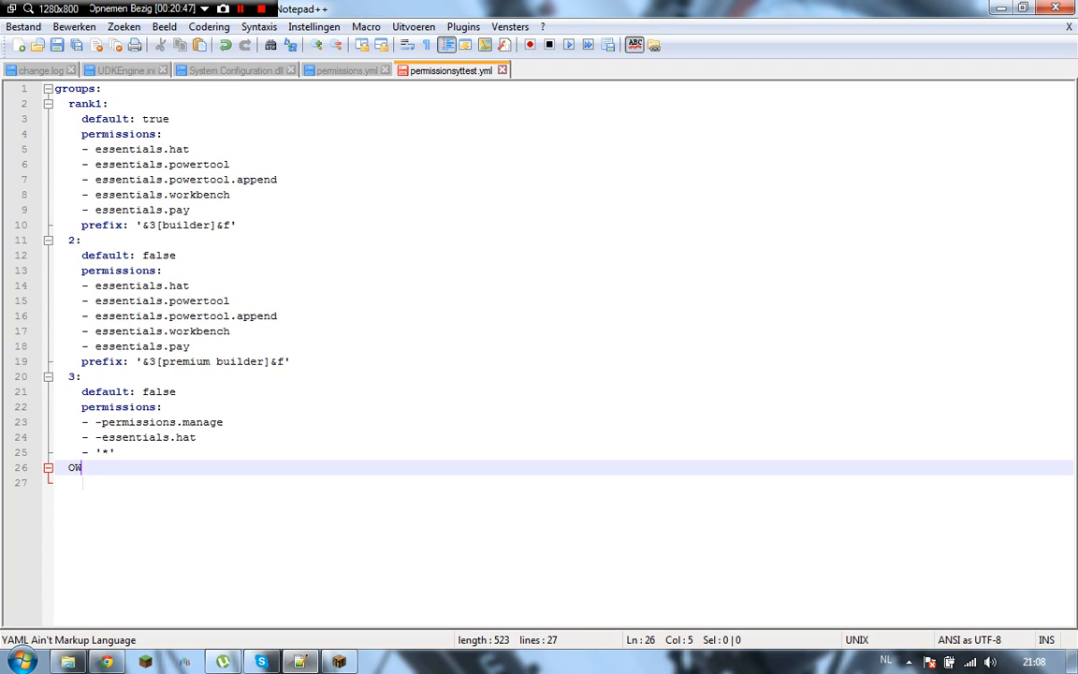
{"action": "type", "text": ":"}
{"action": "key", "text": "Return"}
Give the OW group a default: false line followed by an indented permissions: line
{"action": "type", "text": "d"}
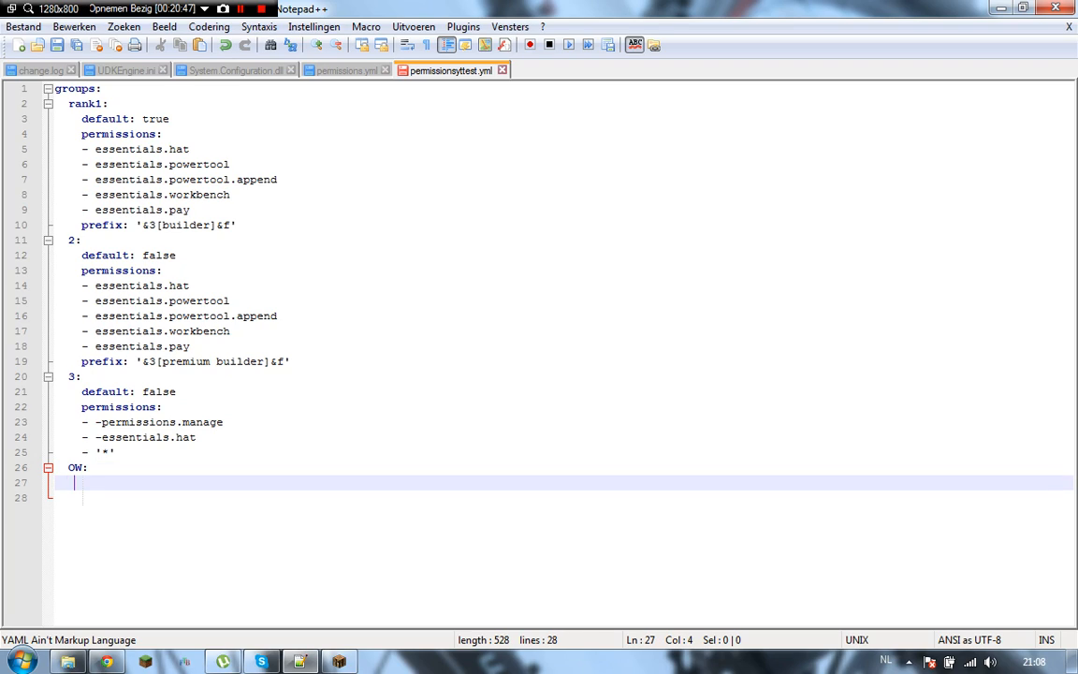
{"action": "type", "text": "efault:"}
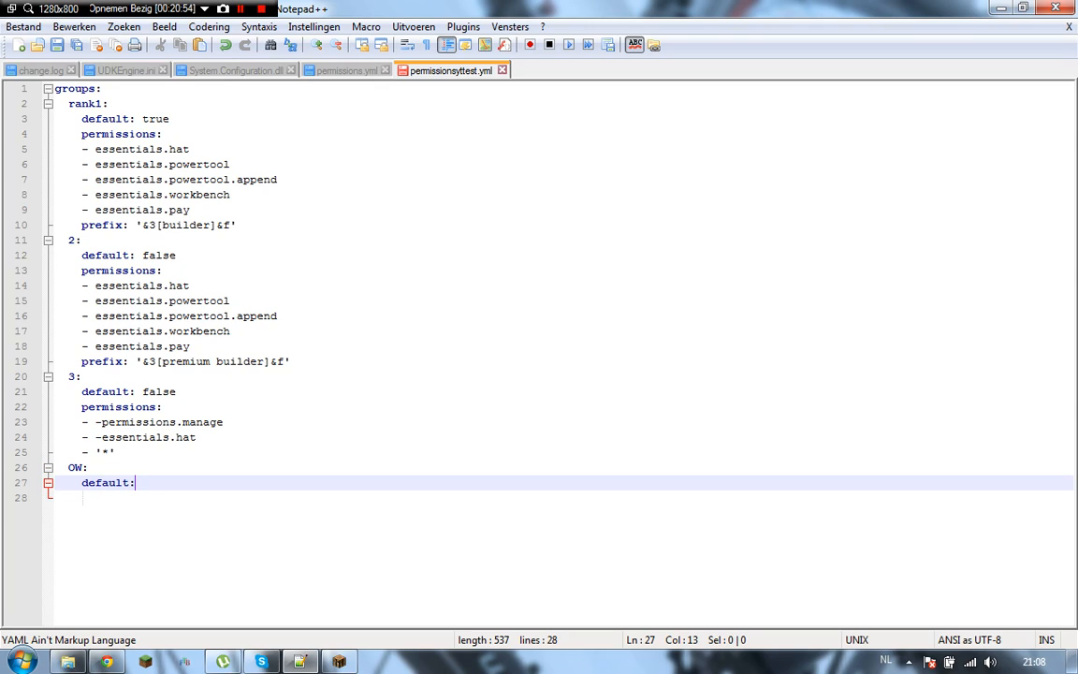
{"action": "type", "text": " false"}
{"action": "key", "text": "Return"}
{"action": "type", "text": "permiss"}
{"action": "key", "text": "BackSpace"}
{"action": "key", "text": "BackSpace"}
{"action": "key", "text": "BackSpace"}
{"action": "key", "text": "BackSpace"}
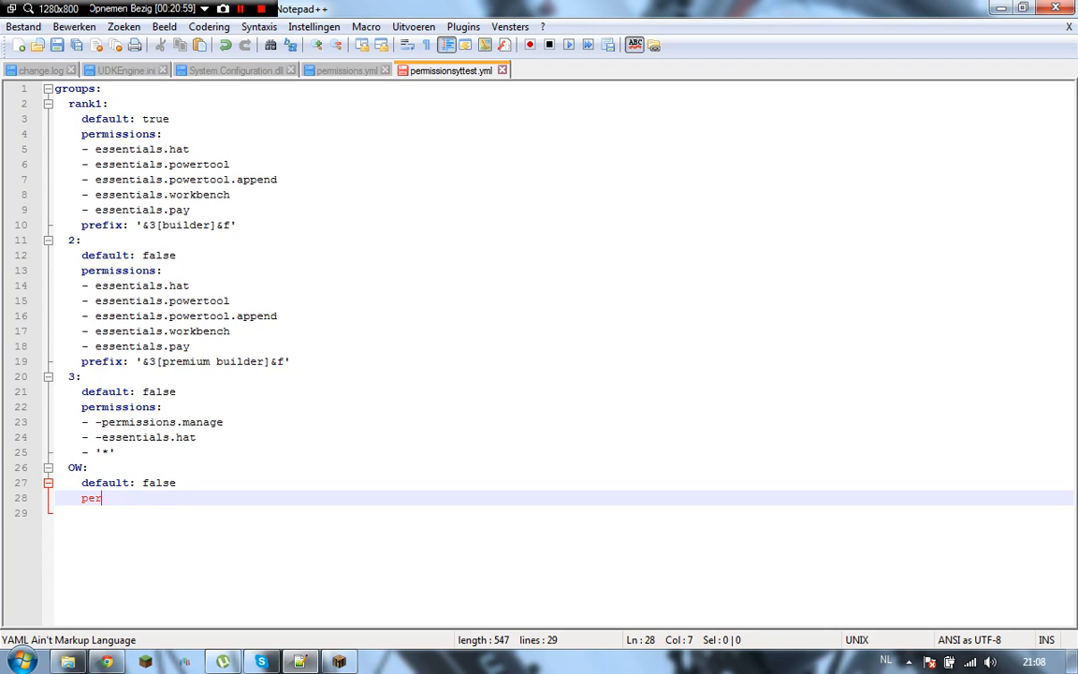
{"action": "key", "text": "BackSpace"}
{"action": "key", "text": "BackSpace"}
{"action": "key", "text": "BackSpace"}
{"action": "key", "text": "BackSpace"}
{"action": "key", "text": "BackSpace"}
{"action": "type", "text": "e"}
{"action": "key", "text": "Return"}
{"action": "key", "text": "BackSpace"}
{"action": "type", "text": "permissions"}
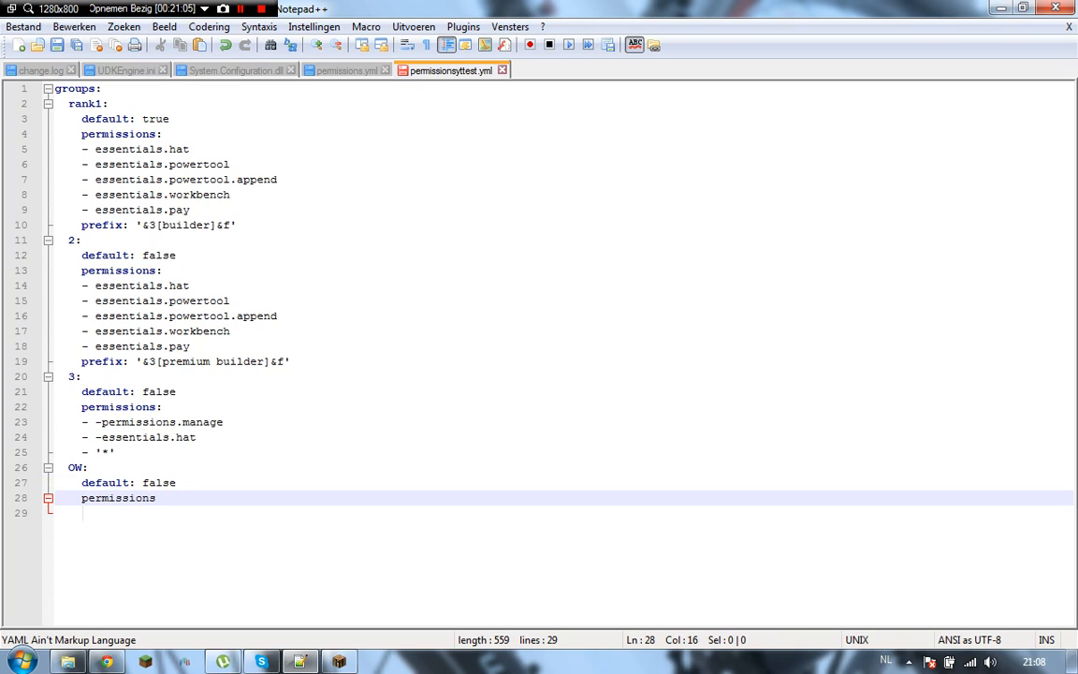
{"action": "type", "text": ":"}
{"action": "key", "text": "Return"}
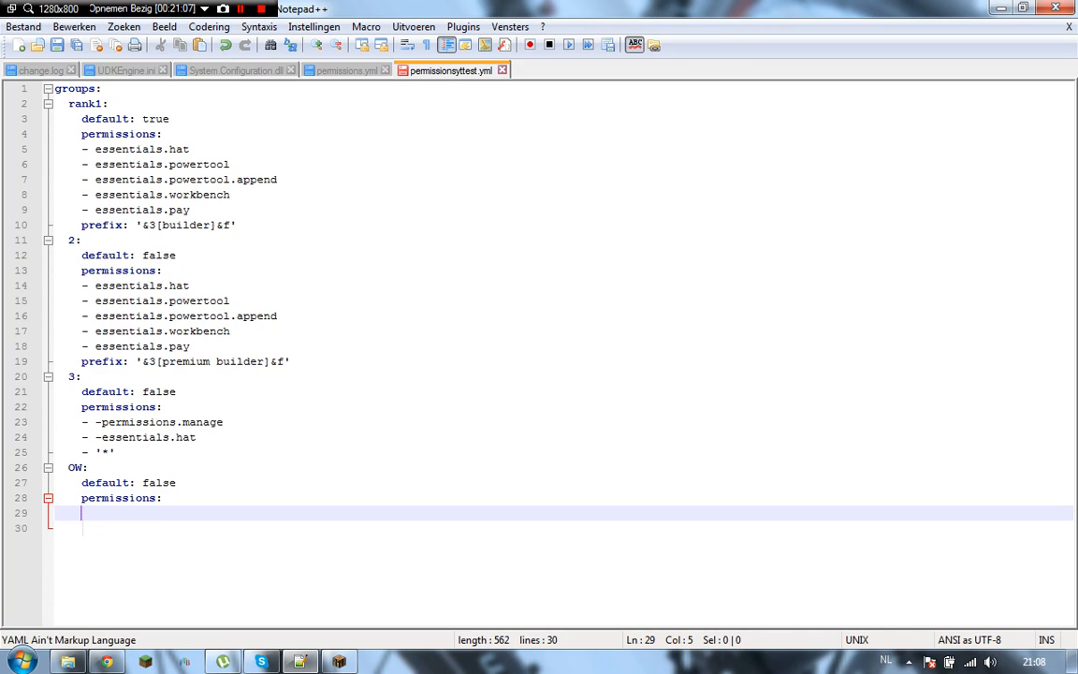
Add the '*' wildcard node under OW's permissions and highlight the whole OW group
{"action": "type", "text": "-"}
{"action": "key", "text": "BackSpace"}
{"action": "key", "text": "BackSpace"}
{"action": "type", "text": "-$'"}
{"action": "key", "text": "BackSpace"}
{"action": "key", "text": "BackSpace"}
{"action": "type", "text": "'*'"}
{"action": "left_click_drag", "start_coordinate": [116, 513], "coordinate": [56, 468]}
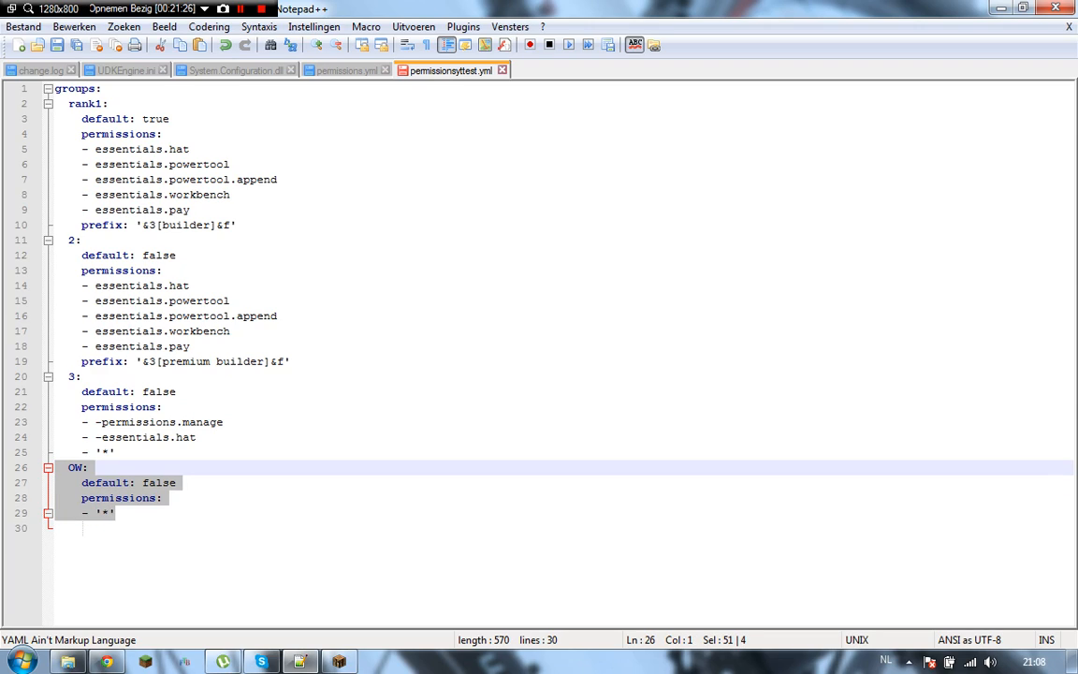
Add the line prefix: '&11[Owner]&f' below OW's '*' node
{"action": "left_click", "coordinate": [116, 513]}
{"action": "key", "text": "Return"}
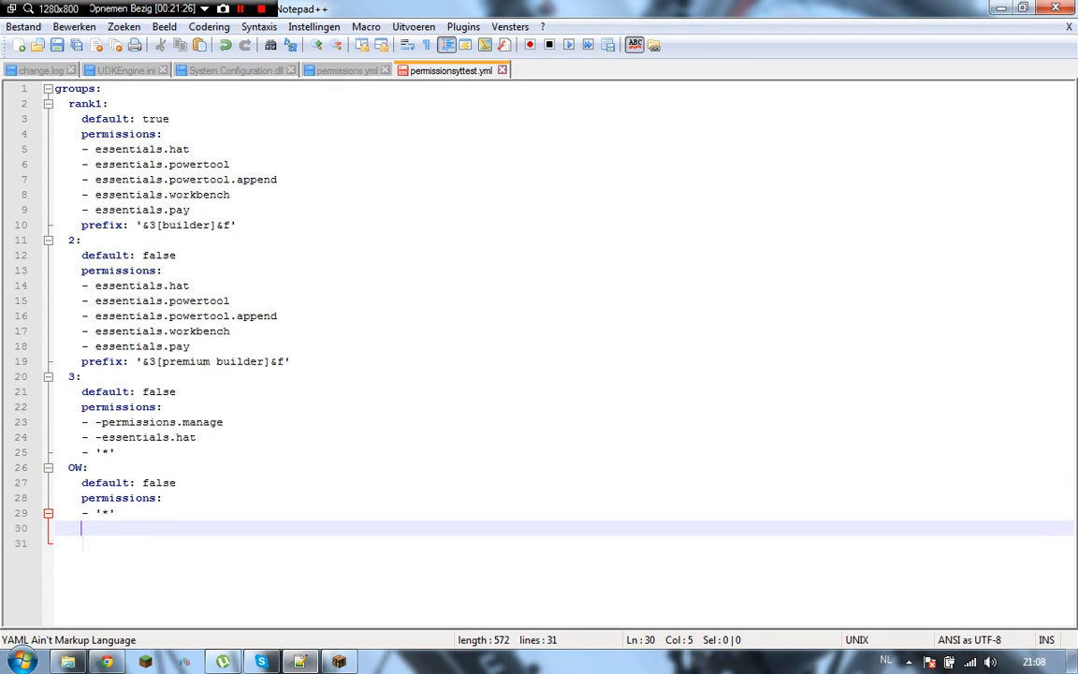
{"action": "type", "text": "per"}
{"action": "key", "text": "BackSpace"}
{"action": "key", "text": "BackSpace"}
{"action": "key", "text": "BackSpace"}
{"action": "key", "text": "BackSpace"}
{"action": "type", "text": "prefi"}
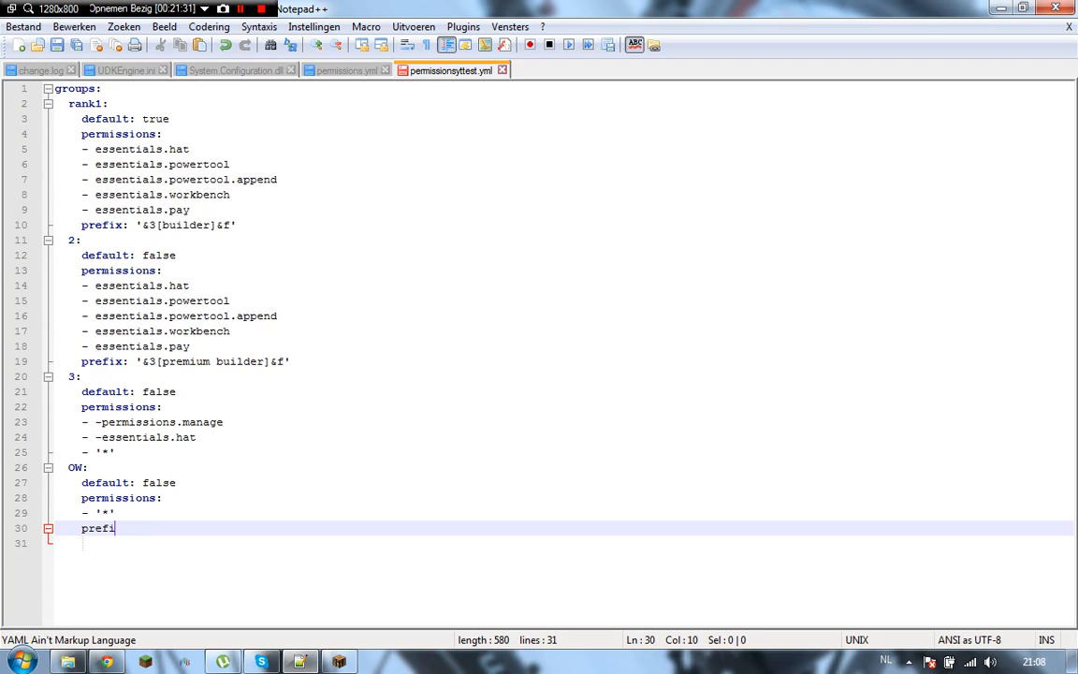
{"action": "type", "text": "x: '"}
{"action": "type", "text": "&11"}
{"action": "type", "text": "[Owner]"}
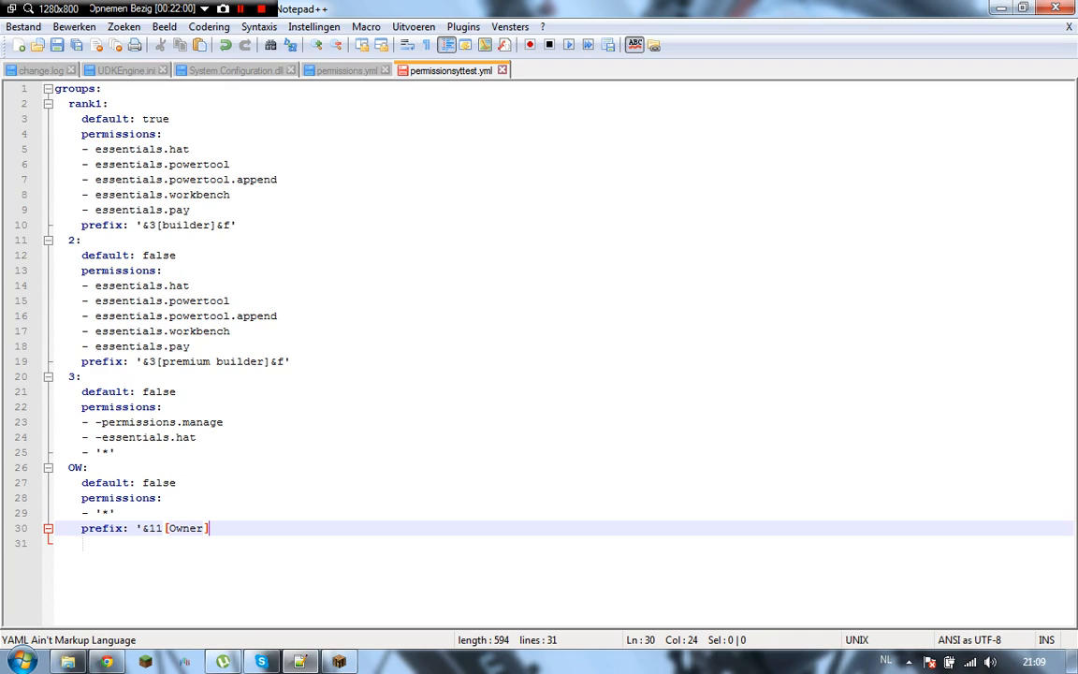
{"action": "type", "text": "&f'"}
Highlight the four groups in permissionsyttest.yml and compare them with the groups further down in permissions.yml
{"action": "left_click_drag", "start_coordinate": [230, 529], "coordinate": [55, 89]}
{"action": "left_click", "coordinate": [346, 70]}
{"action": "left_click_drag", "start_coordinate": [1069, 129], "coordinate": [1068, 382]}
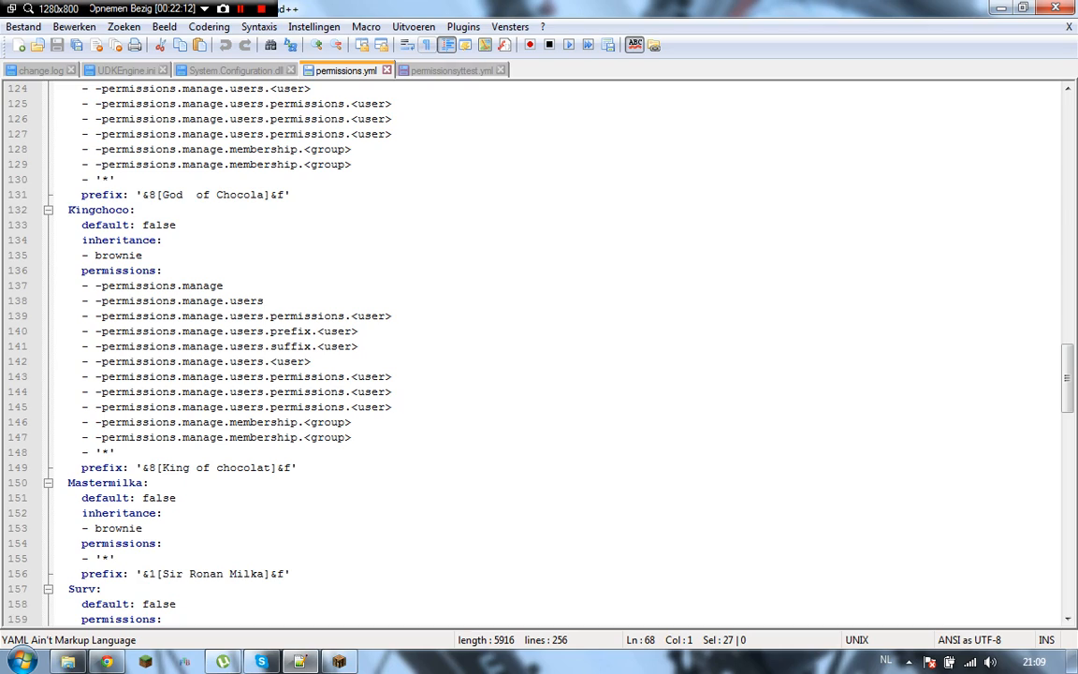
{"action": "key", "text": "ctrl+Tab"}
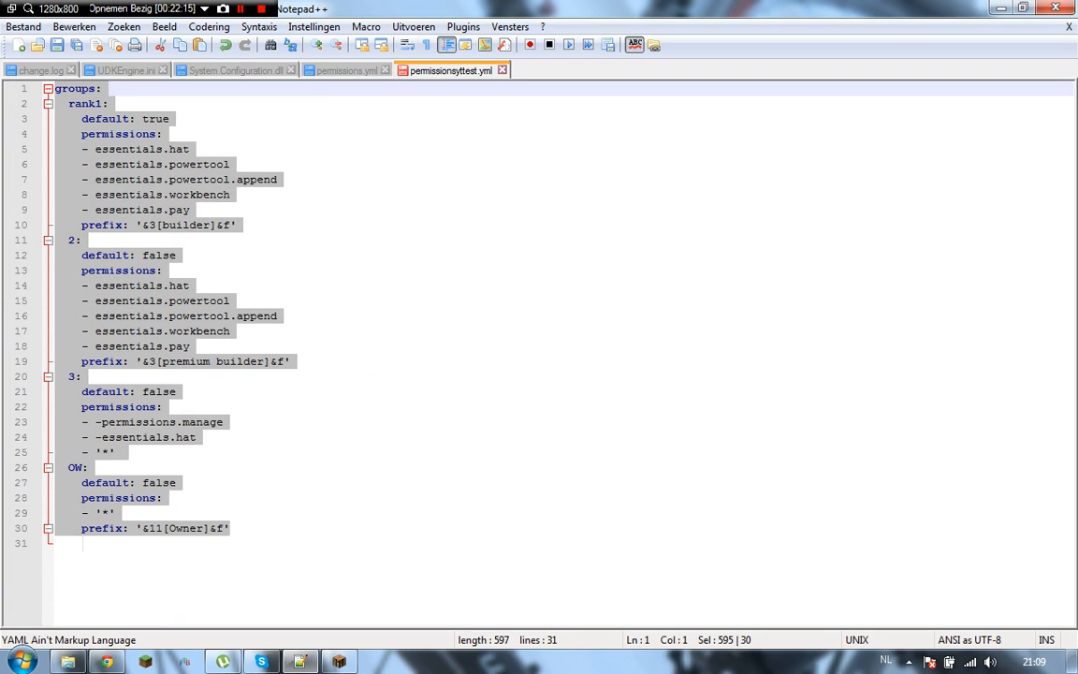
{"action": "left_click", "coordinate": [230, 529]}
{"action": "left_click_drag", "start_coordinate": [116, 513], "coordinate": [55, 89]}
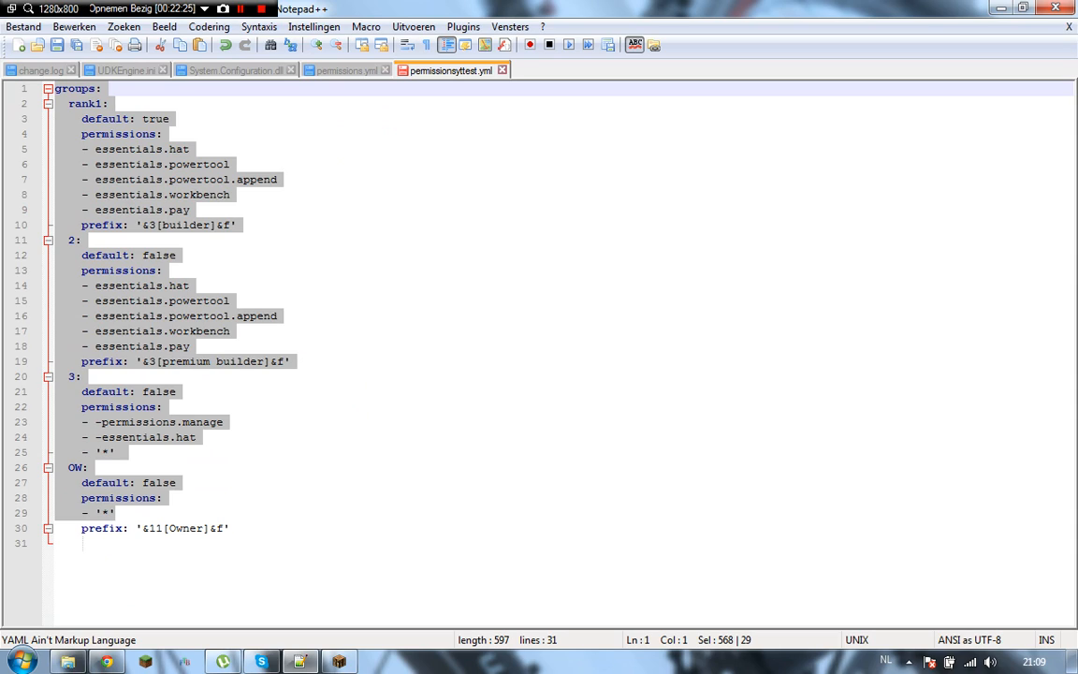
Compare the full groups section with the beginning of permissions.yml, and highlight OW's permissions and prefix lines in permissionsyttest.yml
{"action": "key", "text": "ctrl+Tab"}
{"action": "key", "text": "ctrl+Tab"}
{"action": "key", "text": "ctrl+Tab"}
{"action": "left_click", "coordinate": [449, 70]}
{"action": "left_click_drag", "start_coordinate": [83, 543], "coordinate": [54, 88]}
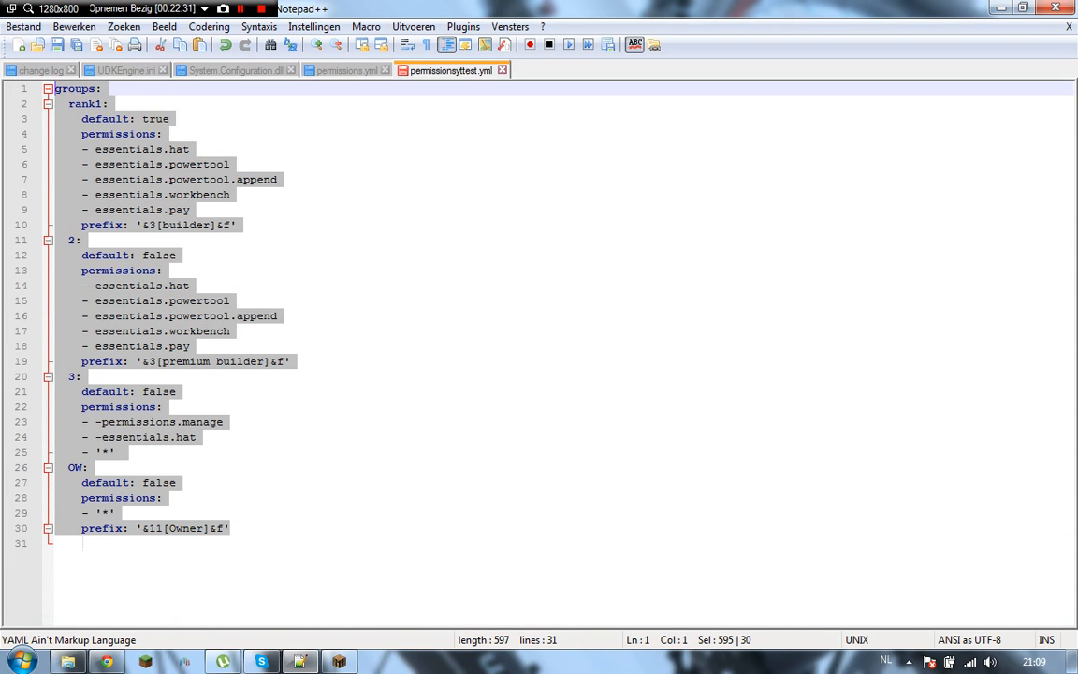
{"action": "key", "text": "ctrl+Tab"}
{"action": "left_click_drag", "start_coordinate": [1068, 378], "coordinate": [1068, 114]}
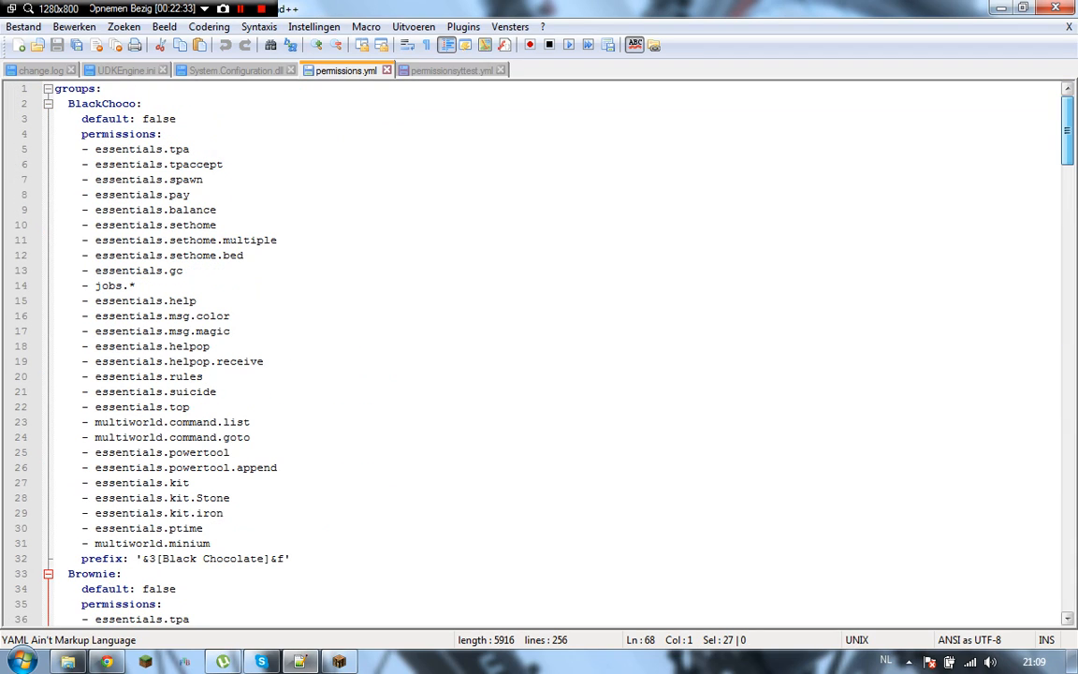
{"action": "left_click", "coordinate": [451, 70]}
{"action": "left_click", "coordinate": [149, 133]}
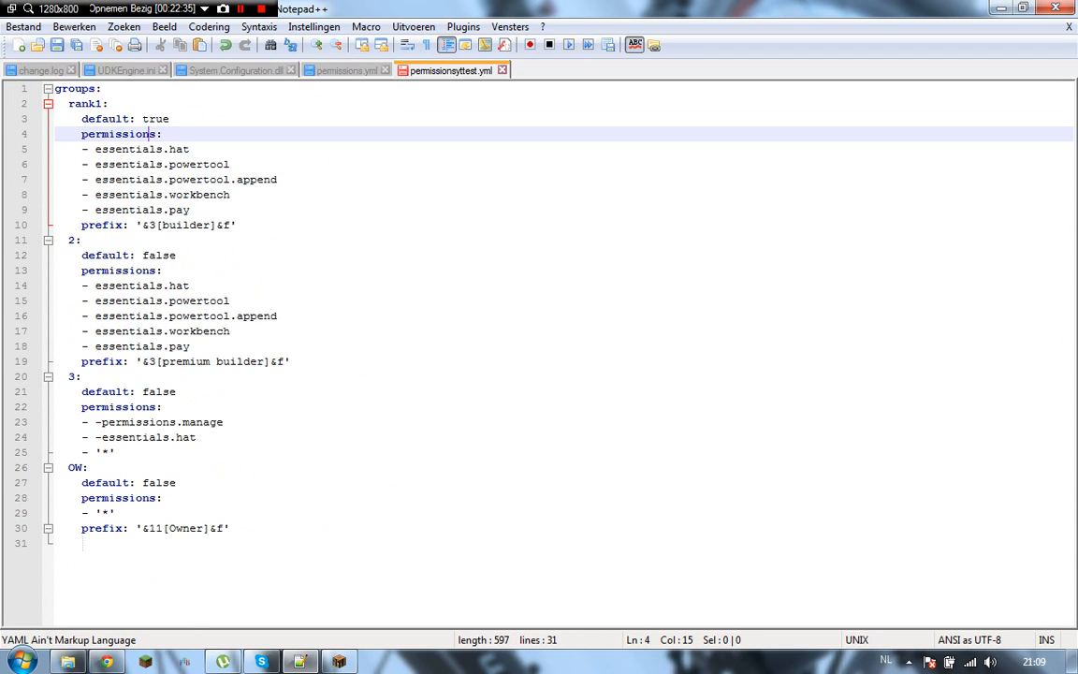
{"action": "left_click_drag", "start_coordinate": [223, 529], "coordinate": [55, 499]}
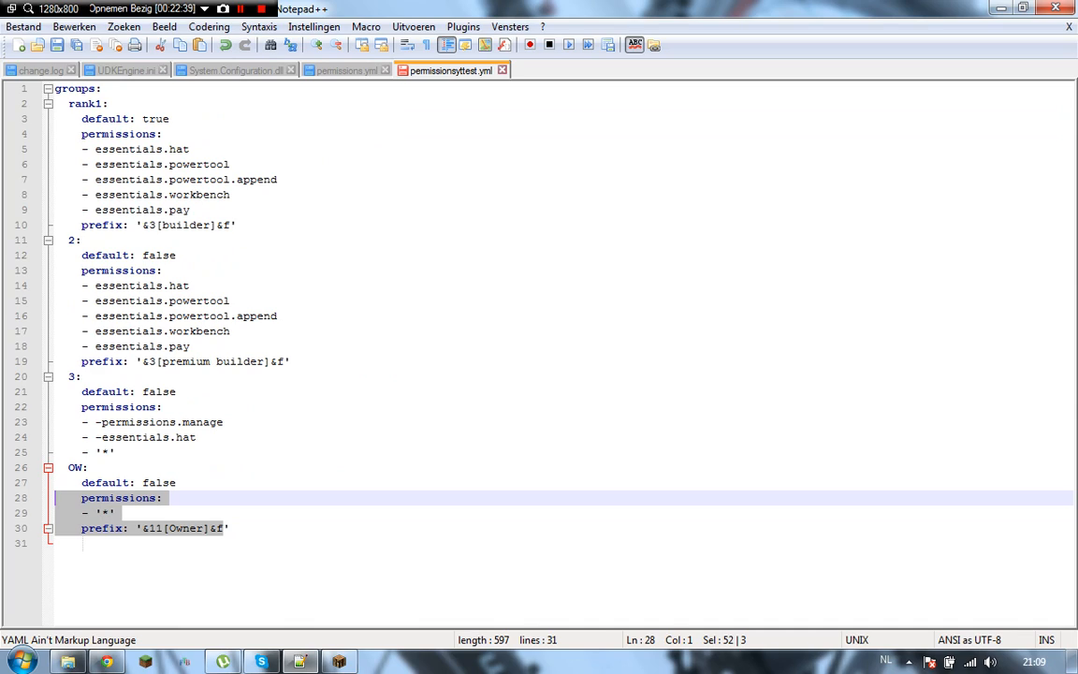
Try miner and shoks as alternative titles in rank1's prefix, and restore builder
{"action": "left_click_drag", "start_coordinate": [211, 225], "coordinate": [163, 225]}
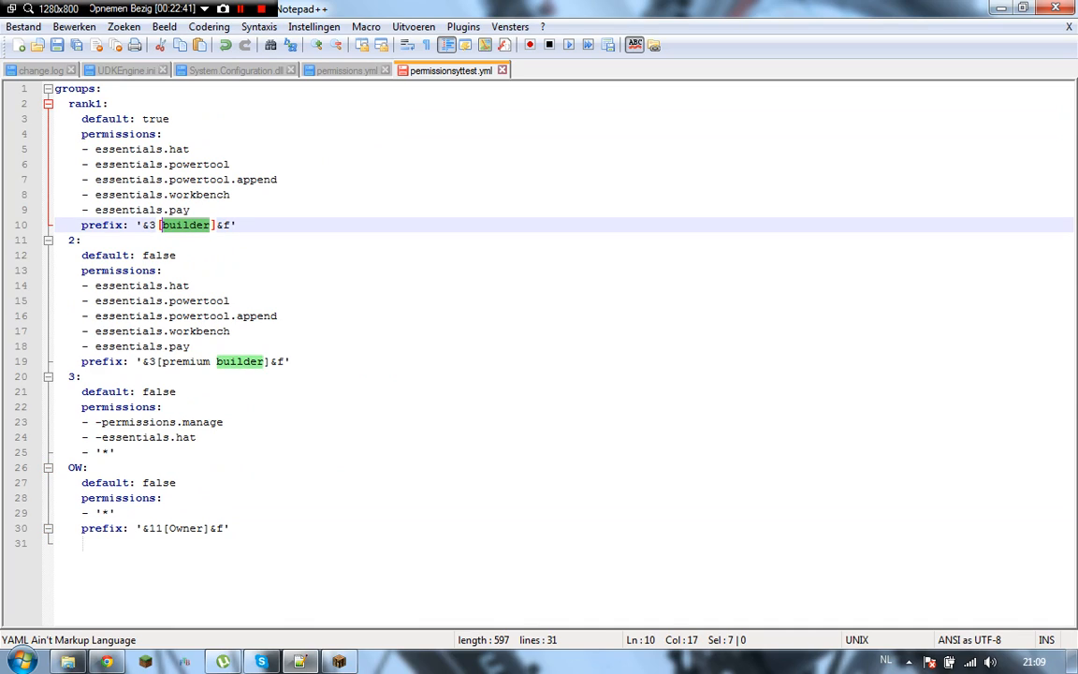
{"action": "type", "text": "miner"}
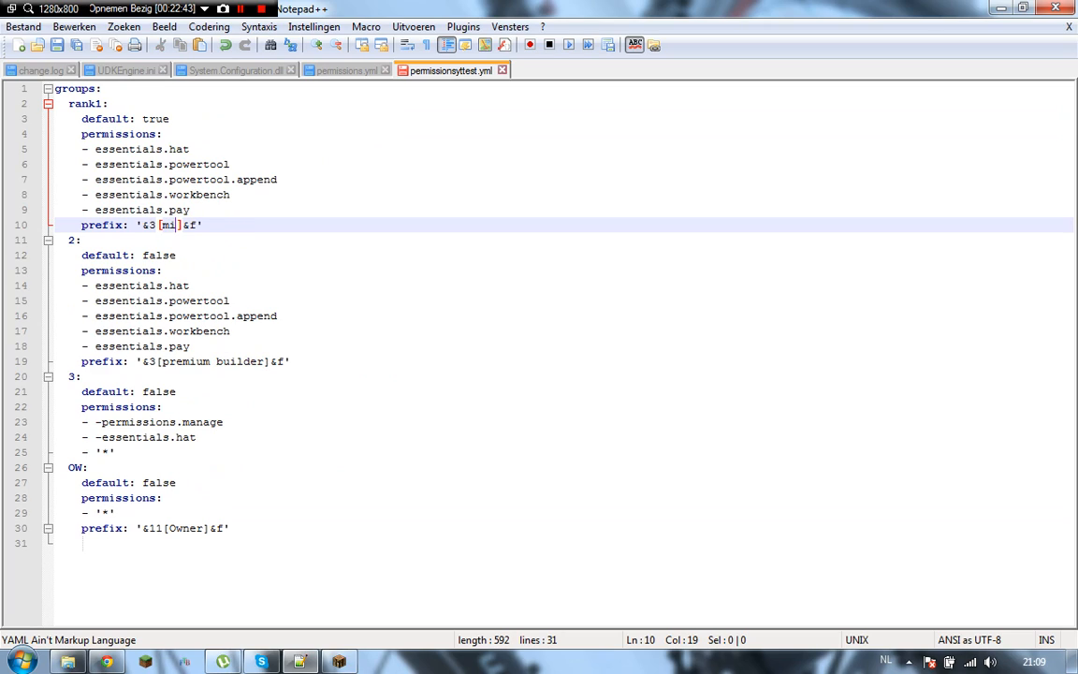
{"action": "key", "text": "BackSpace"}
{"action": "key", "text": "BackSpace"}
{"action": "key", "text": "BackSpace"}
{"action": "key", "text": "BackSpace"}
{"action": "key", "text": "BackSpace"}
{"action": "type", "text": "shoks"}
{"action": "key", "text": "BackSpace"}
{"action": "key", "text": "BackSpace"}
{"action": "key", "text": "BackSpace"}
{"action": "key", "text": "BackSpace"}
{"action": "key", "text": "BackSpace"}
{"action": "type", "text": "builder"}
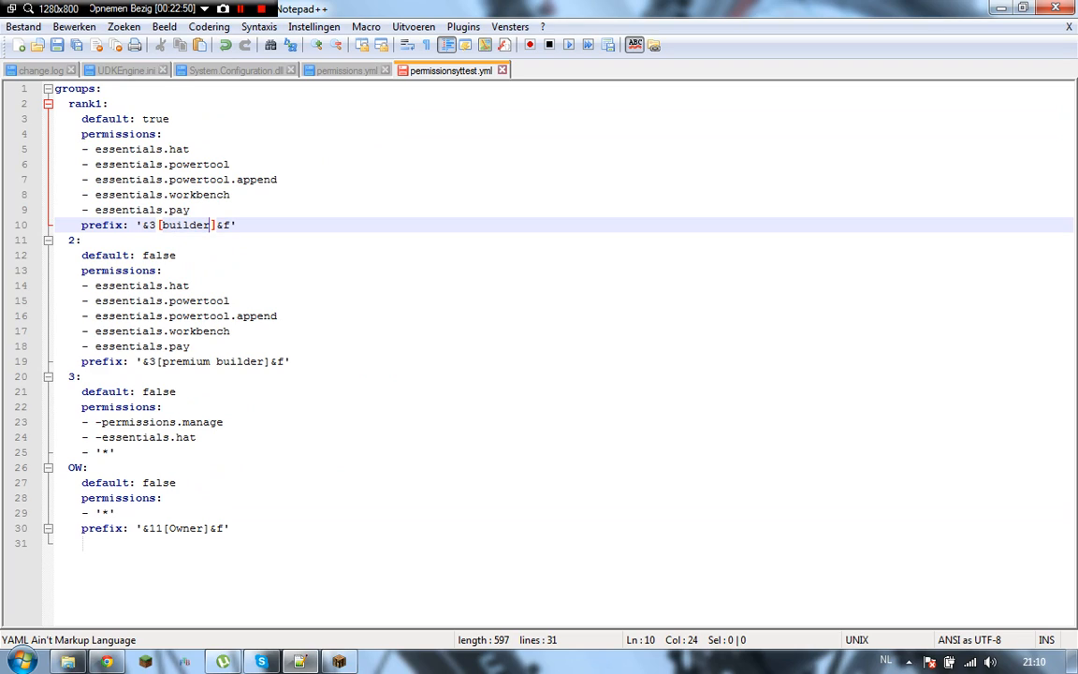
Rename the rank1 group to 1
{"action": "left_click", "coordinate": [96, 104]}
{"action": "key", "text": "BackSpace"}
{"action": "key", "text": "BackSpace"}
{"action": "key", "text": "BackSpace"}
{"action": "key", "text": "BackSpace"}
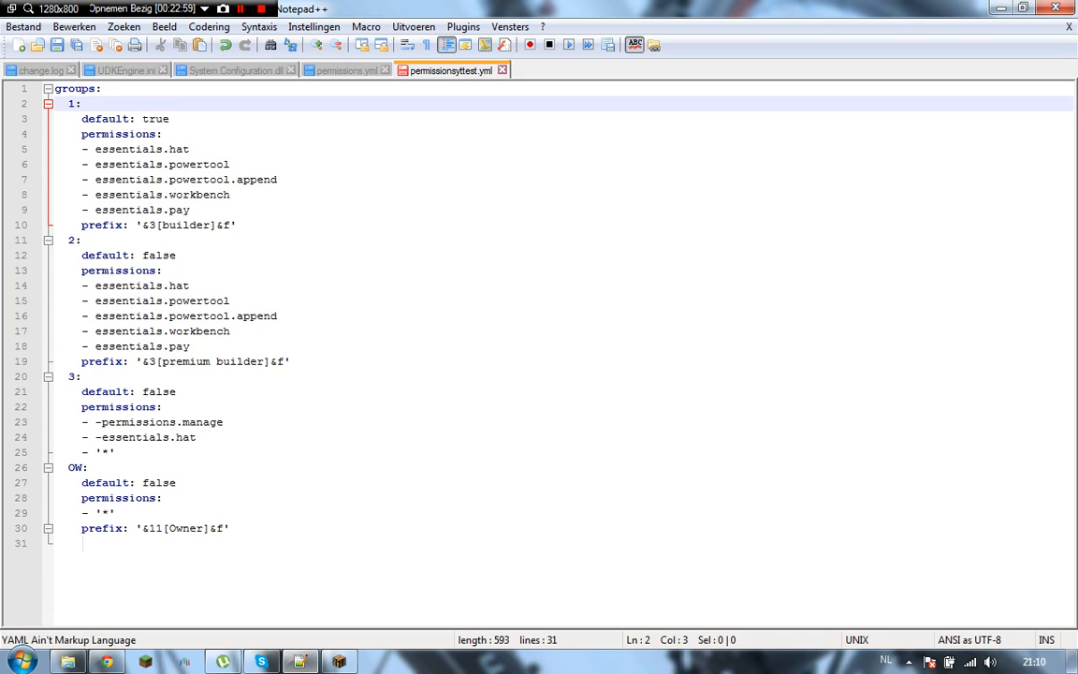
Rename the OW group to 4
{"action": "left_click", "coordinate": [81, 453]}
{"action": "key", "text": "Down"}
{"action": "key", "text": "BackSpace"}
{"action": "key", "text": "BackSpace"}
{"action": "type", "text": "4:"}
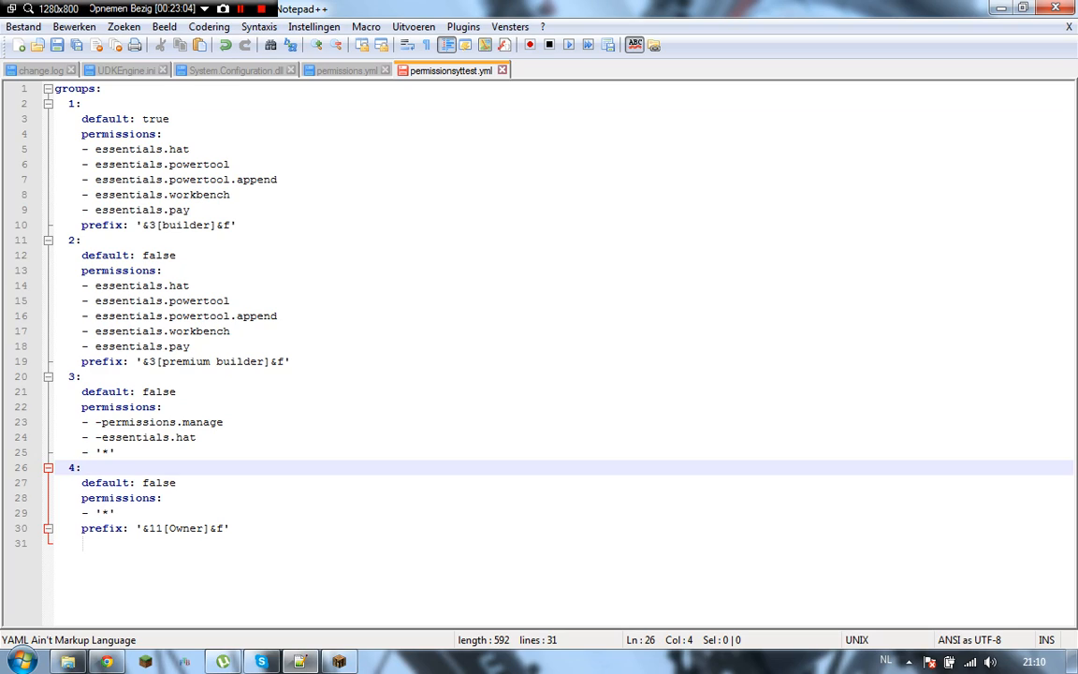
Add a suffix: line directly below group 4's Owner prefix, aligned with it
{"action": "double_click", "coordinate": [171, 528]}
{"action": "key", "text": "End"}
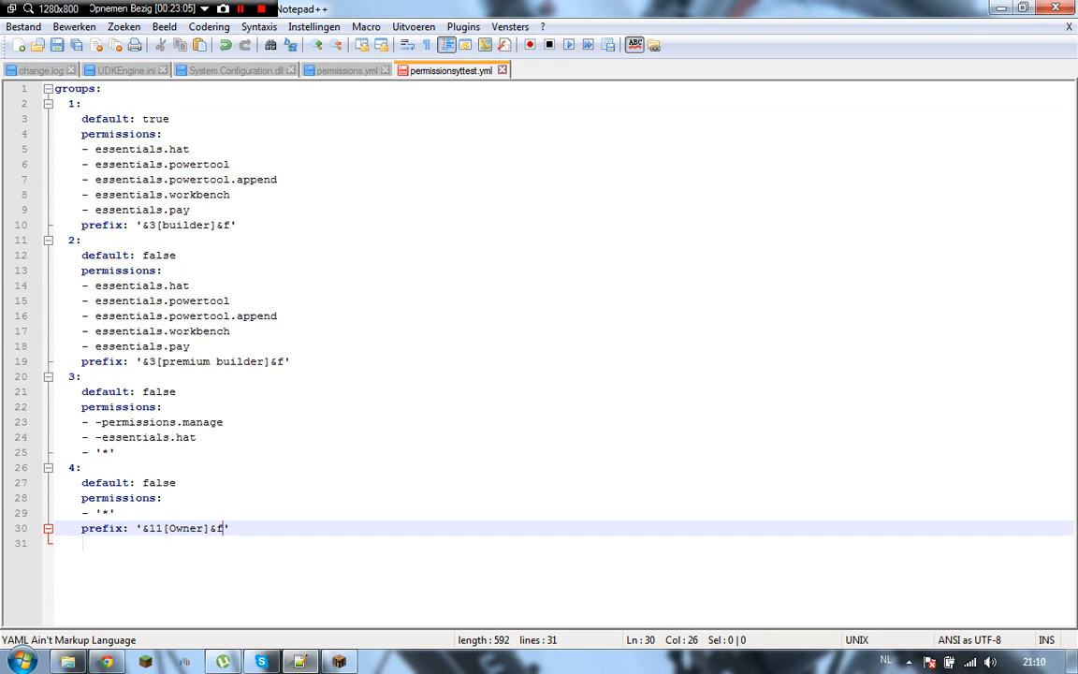
{"action": "key", "text": "Return"}
{"action": "type", "text": "sss"}
{"action": "key", "text": "BackSpace"}
{"action": "key", "text": "BackSpace"}
{"action": "key", "text": "BackSpace"}
{"action": "key", "text": "BackSpace"}
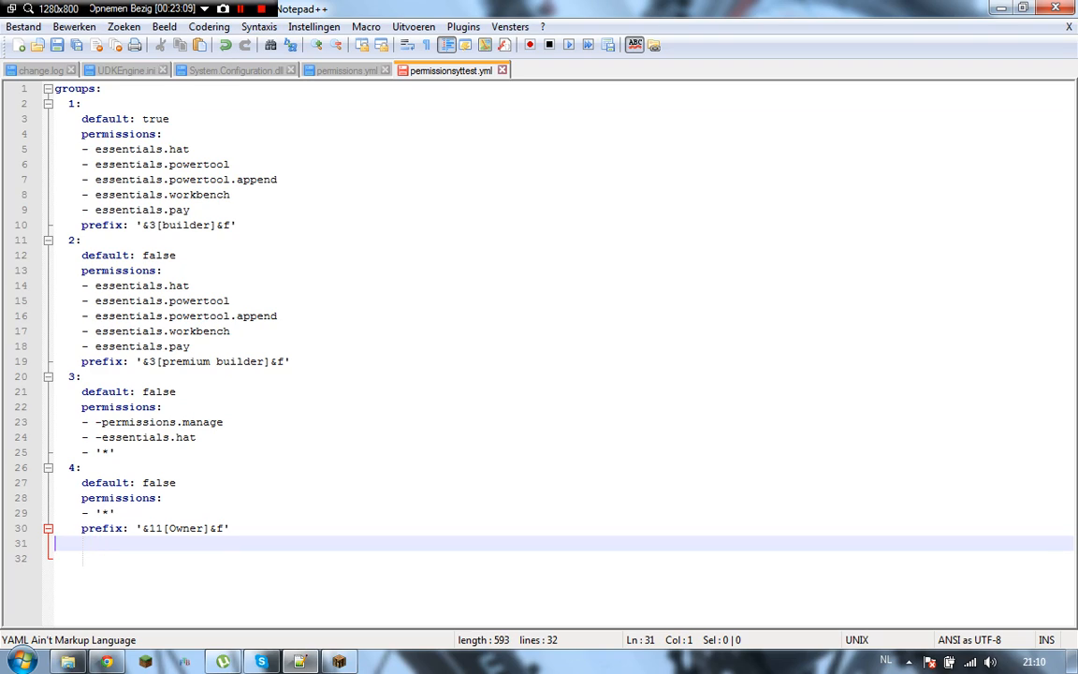
{"action": "key", "text": "BackSpace"}
{"action": "type", "text": "sudd"}
{"action": "key", "text": "BackSpace"}
{"action": "key", "text": "BackSpace"}
{"action": "type", "text": "ffix:"}
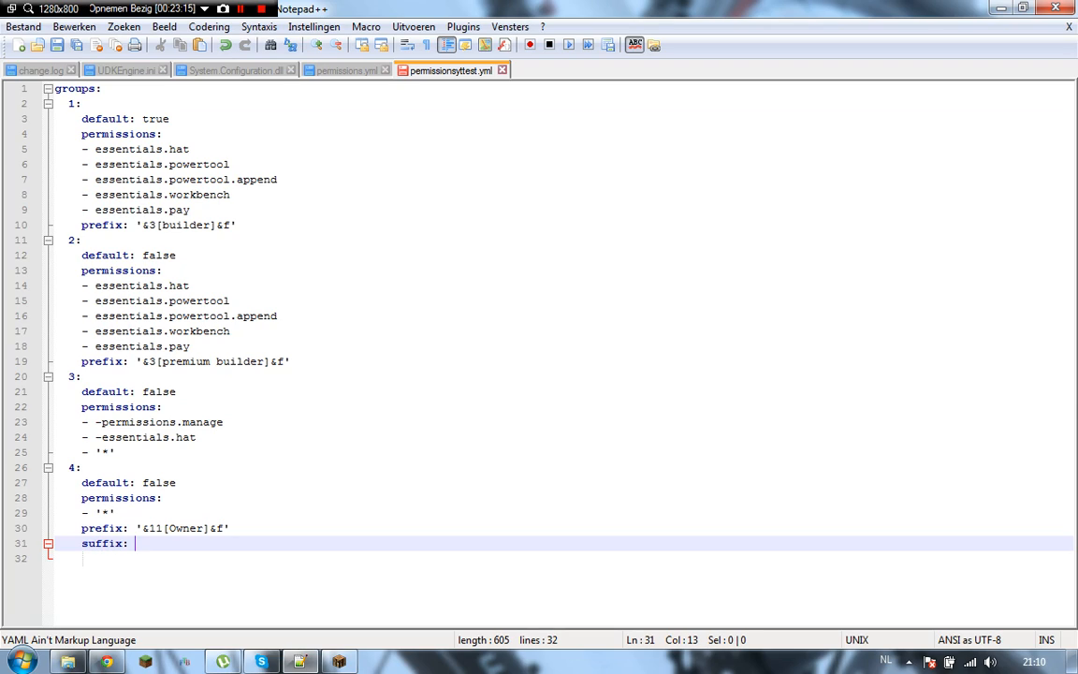
Copy group 4's prefix value '&11[Owner]&f' and paste it as the value of its suffix: line
{"action": "key", "text": "Up"}
{"action": "key", "text": "End"}
{"action": "key", "text": "shift+Left"}
{"action": "key", "text": "shift+Left"}
{"action": "key", "text": "shift+Left"}
{"action": "key", "text": "shift+Left"}
{"action": "key", "text": "shift+Left"}
{"action": "key", "text": "shift+Left"}
{"action": "key", "text": "shift+Left"}
{"action": "key", "text": "shift+Left"}
{"action": "key", "text": "shift+Left"}
{"action": "key", "text": "shift+Left"}
{"action": "key", "text": "shift+Left"}
{"action": "key", "text": "shift+Left"}
{"action": "key", "text": "shift+Left"}
{"action": "key", "text": "shift+Left"}
{"action": "right_click", "coordinate": [138, 527]}
{"action": "left_click", "coordinate": [186, 300]}
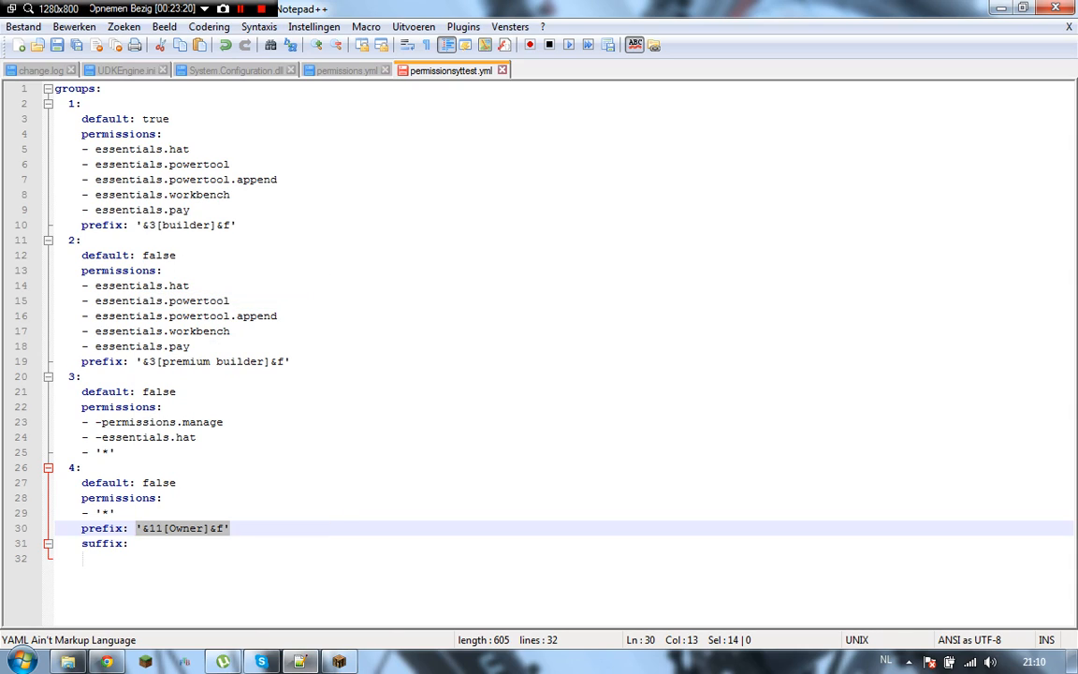
{"action": "left_click", "coordinate": [135, 559]}
{"action": "left_click", "coordinate": [135, 544]}
{"action": "key", "text": "ctrl+v"}
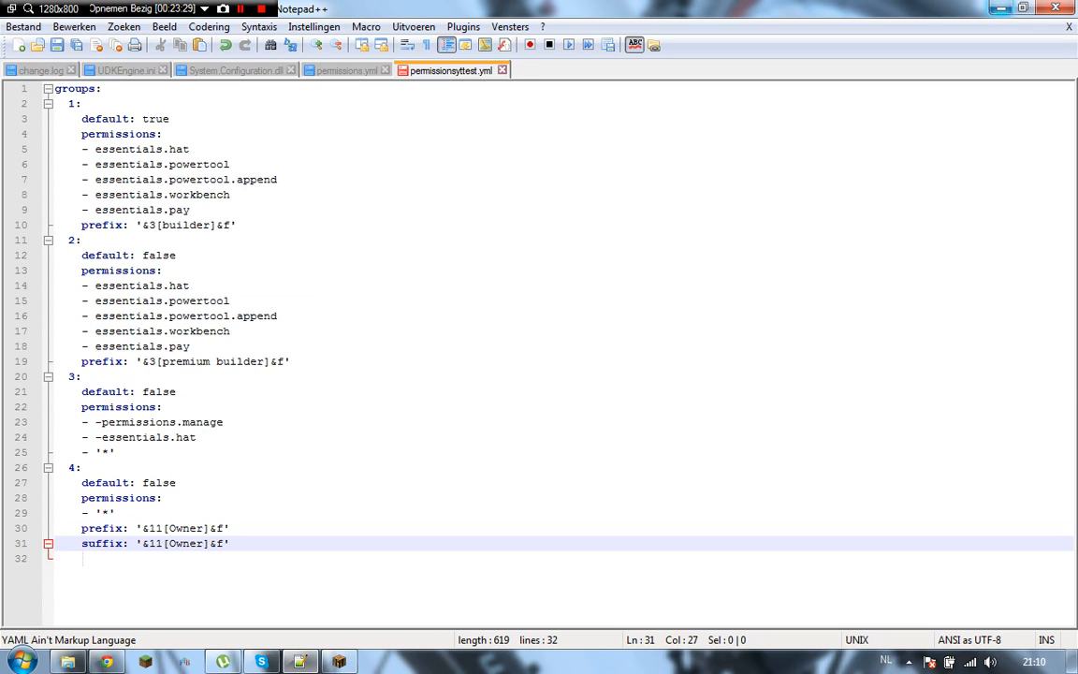
Switch to Minecraft, open the multiplayer list, enlarge the window and join the Minecraft Server entry
{"action": "left_click", "coordinate": [339, 662]}
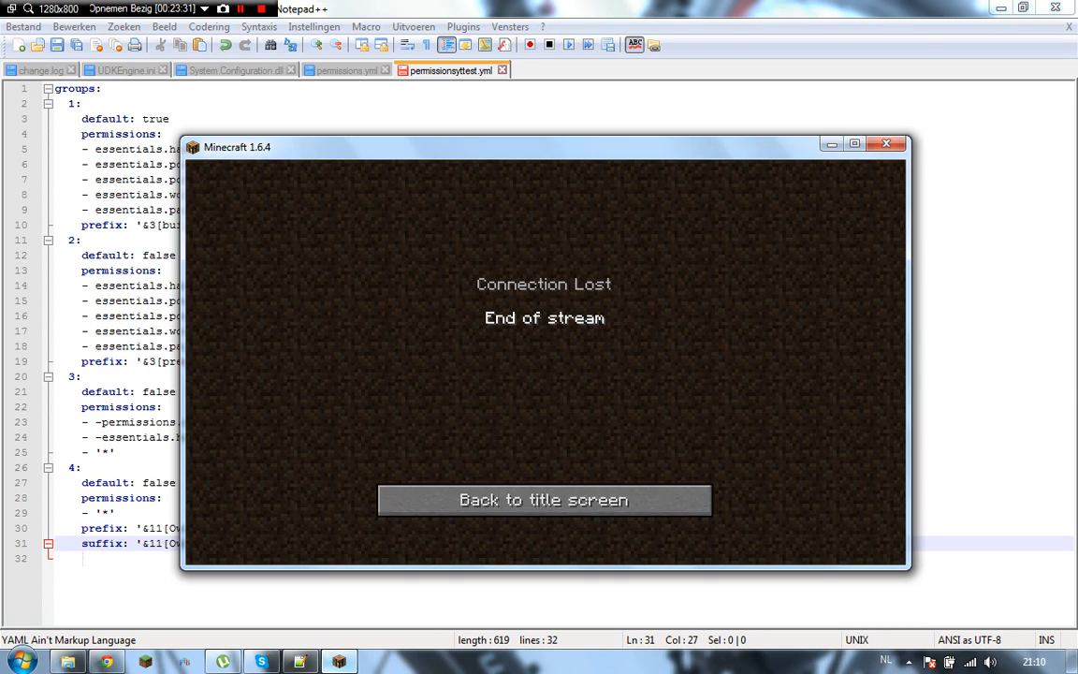
{"action": "left_click", "coordinate": [544, 500]}
{"action": "left_click", "coordinate": [544, 305]}
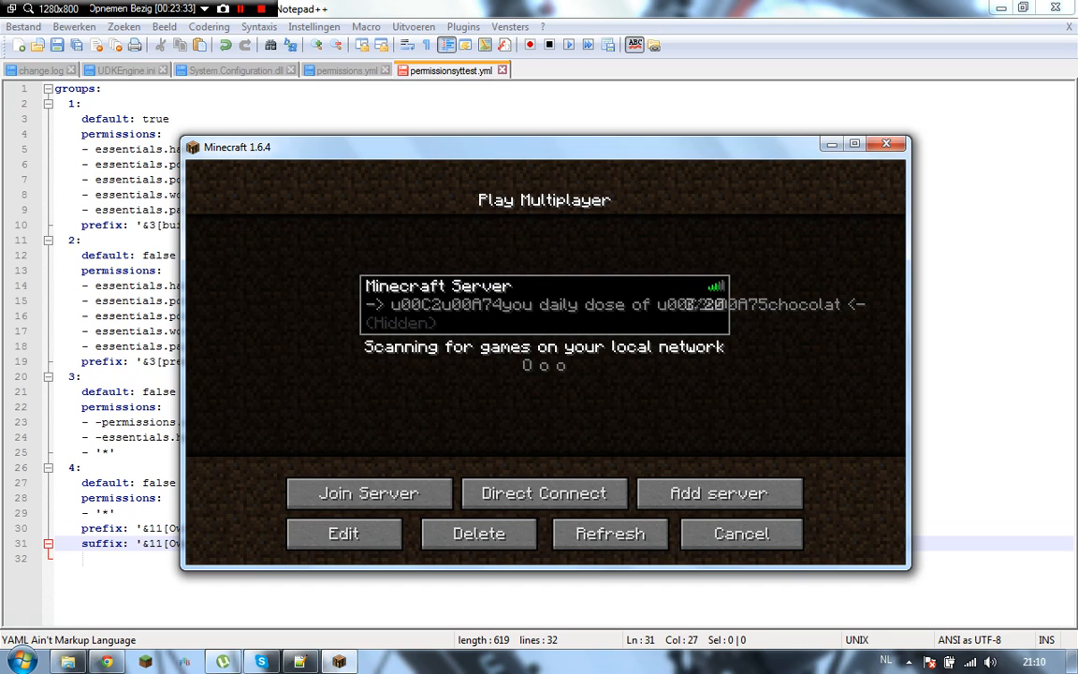
{"action": "key", "text": "F11"}
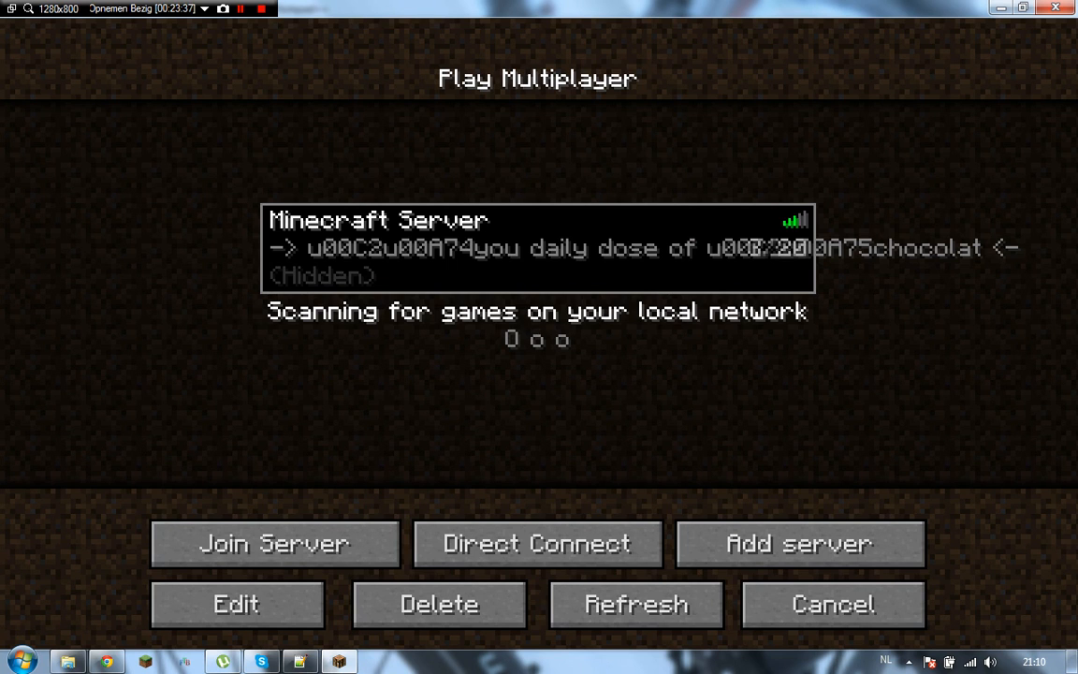
{"action": "left_click", "coordinate": [327, 541]}
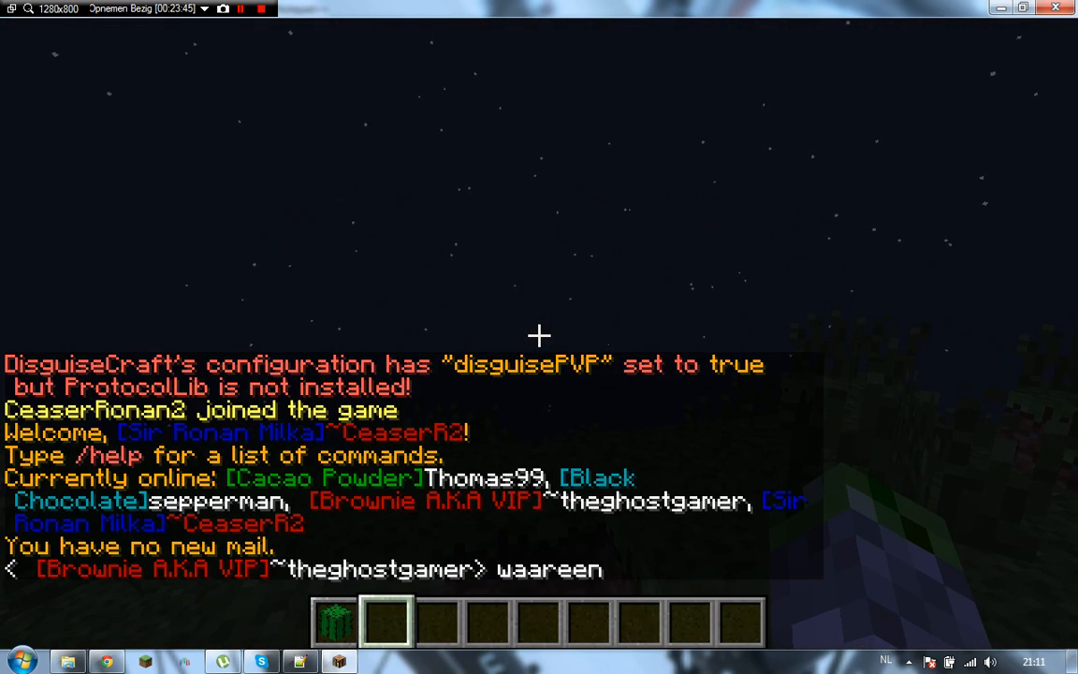
Enter the chat command /pex user with the Cacao Powder player's username, followed by group set
{"action": "key", "text": "slash"}
{"action": "type", "text": "pex"}
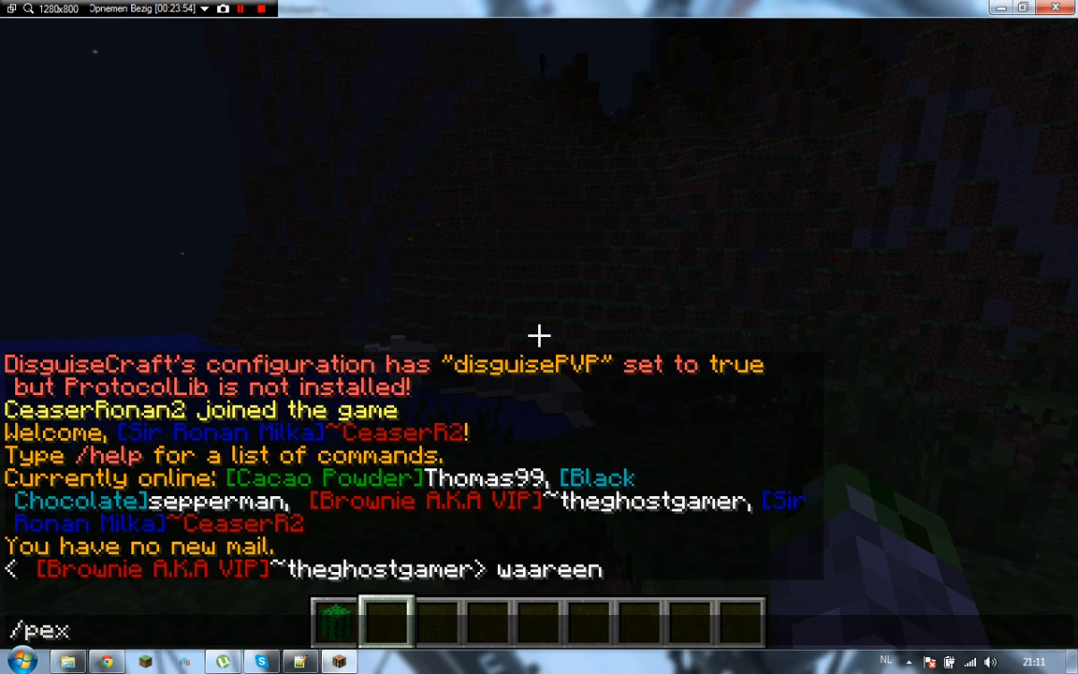
{"action": "type", "text": " user ,"}
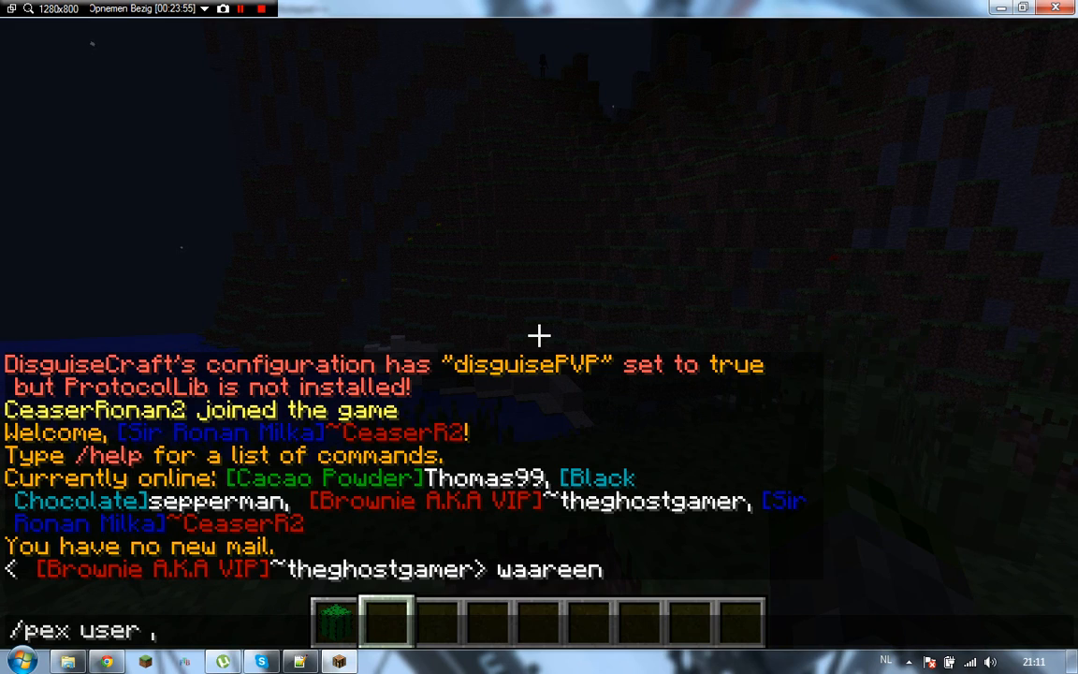
{"action": "key", "text": "BackSpace"}
{"action": "type", "text": "Thomas"}
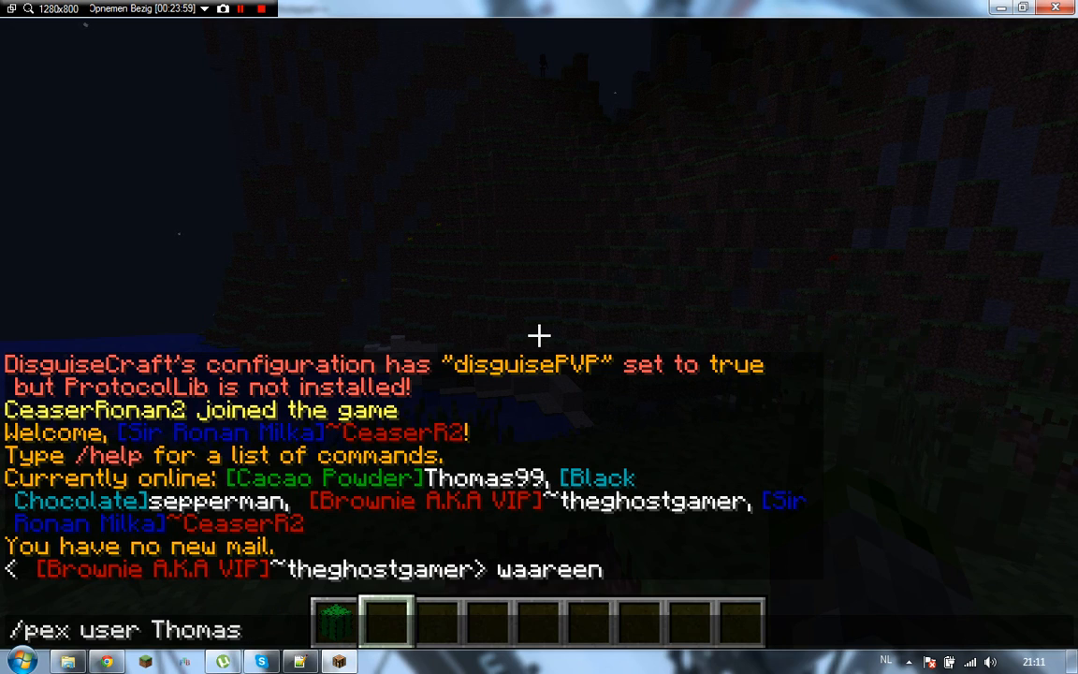
{"action": "type", "text": "99"}
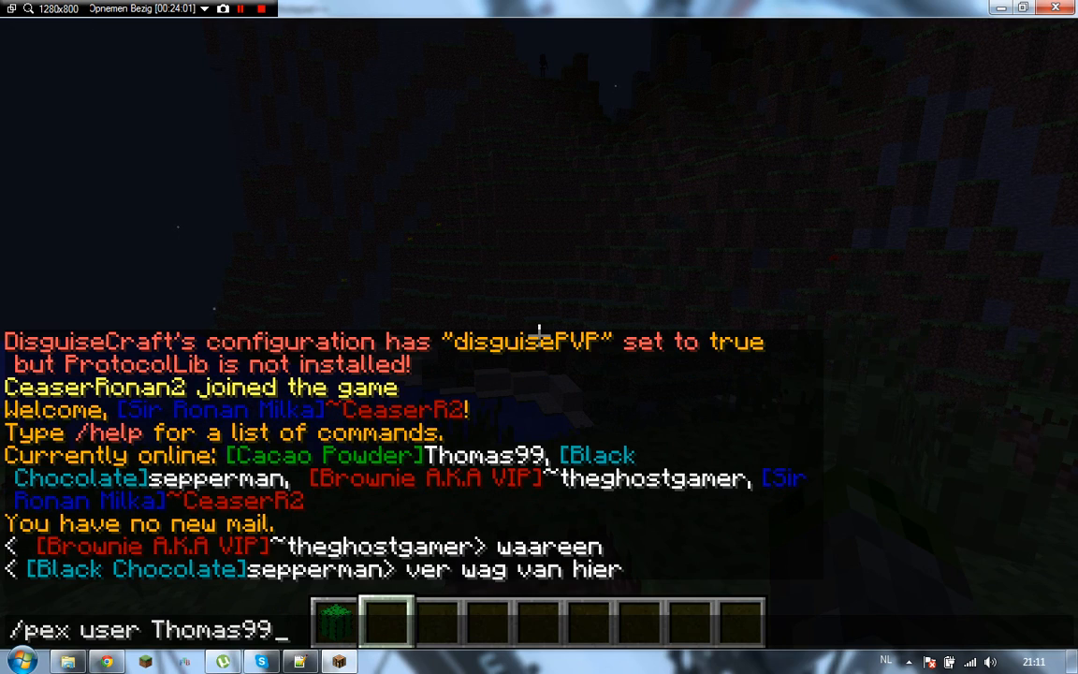
{"action": "type", "text": " group"}
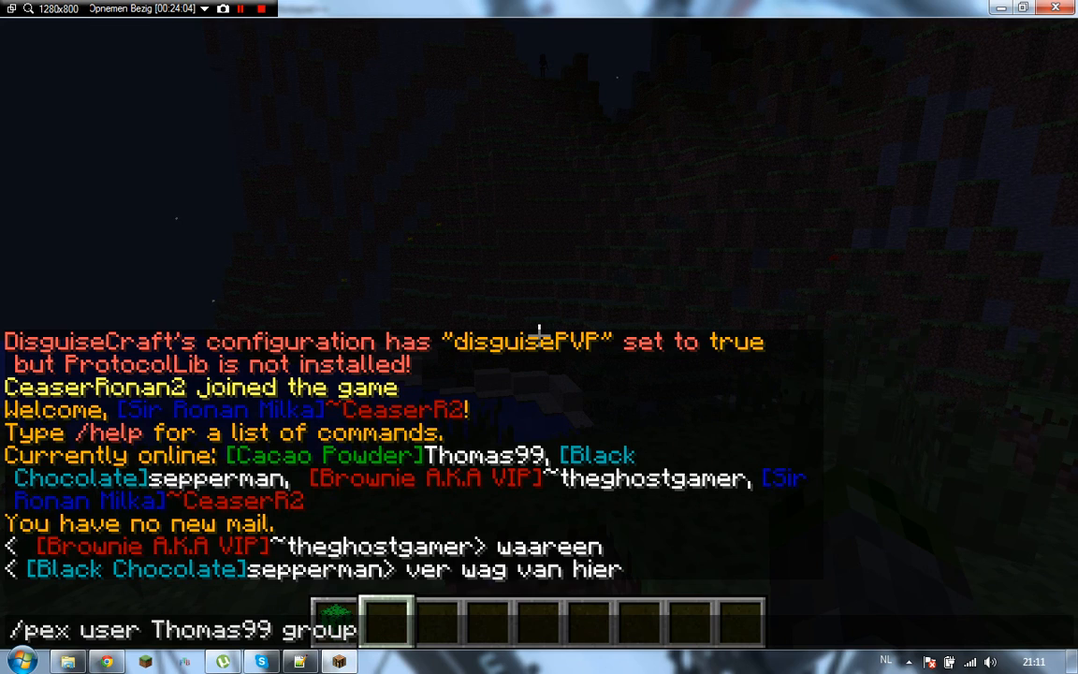
{"action": "type", "text": " set"}
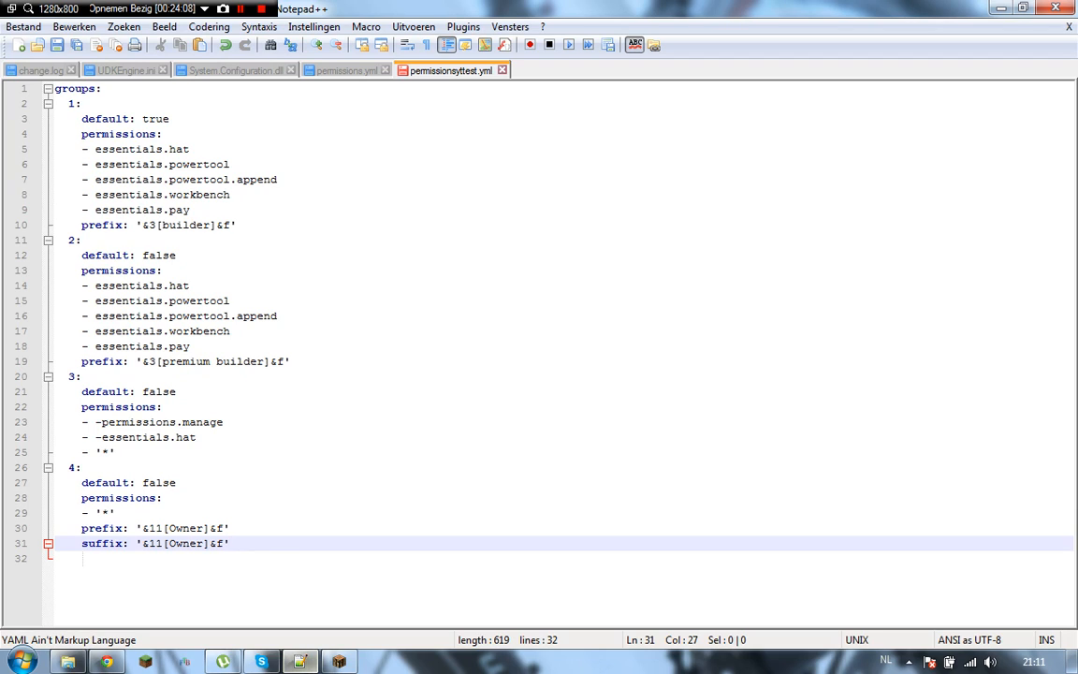
Check the first group's name in permissions.yml in Notepad++, then finish the Minecraft command with Blackchoco and run it
{"action": "left_click", "coordinate": [347, 71]}
{"action": "scroll", "coordinate": [534, 354], "scroll_direction": "down", "scroll_amount": 4}
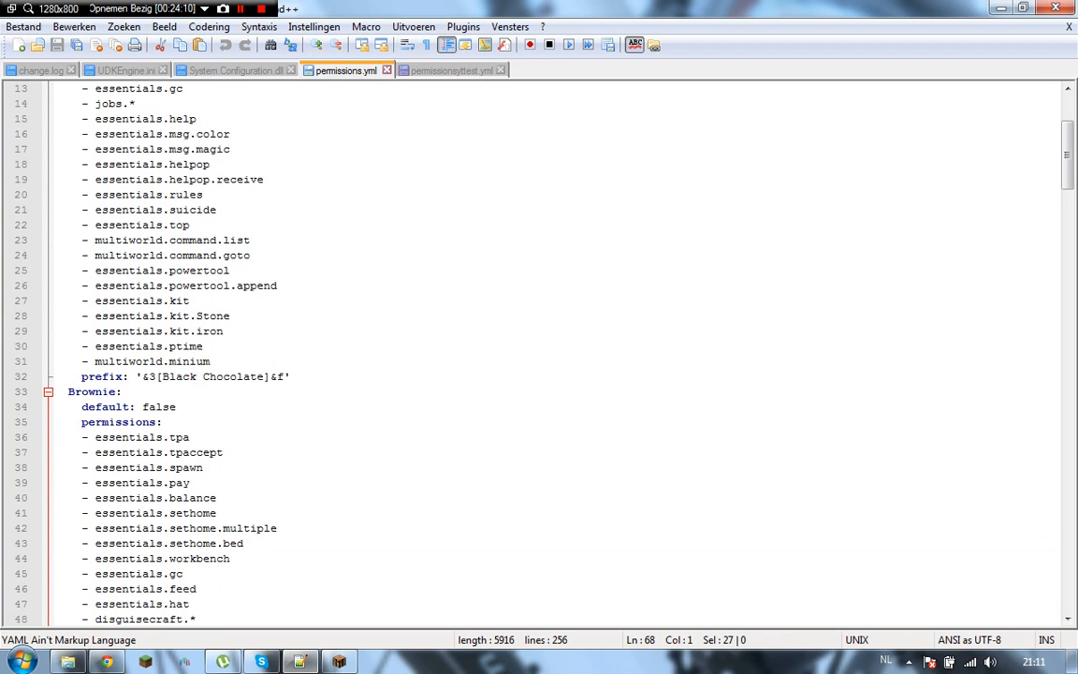
{"action": "scroll", "coordinate": [533, 354], "scroll_direction": "down", "scroll_amount": 1}
{"action": "scroll", "coordinate": [533, 354], "scroll_direction": "up", "scroll_amount": 5}
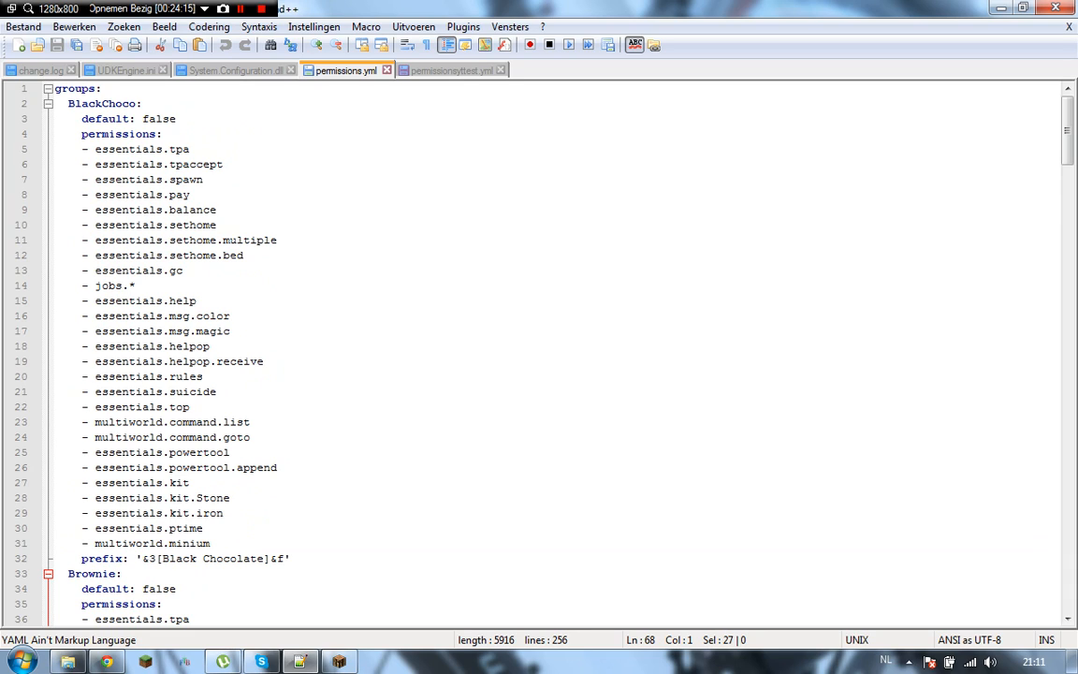
{"action": "key", "text": "alt+Tab"}
{"action": "type", "text": "B"}
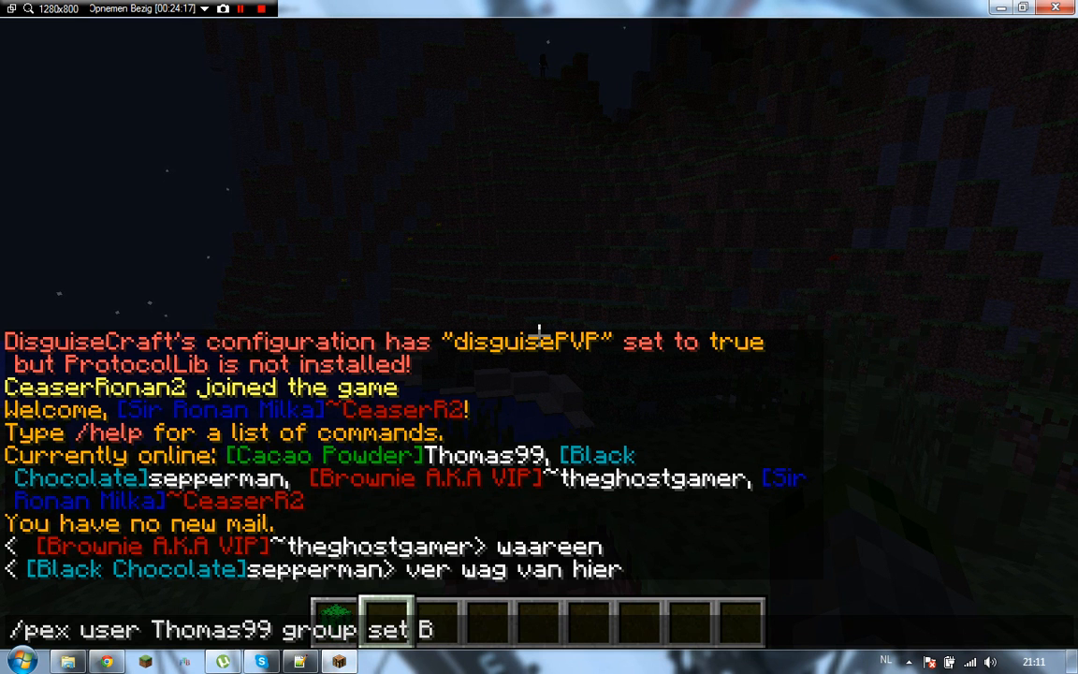
{"action": "type", "text": "lackch"}
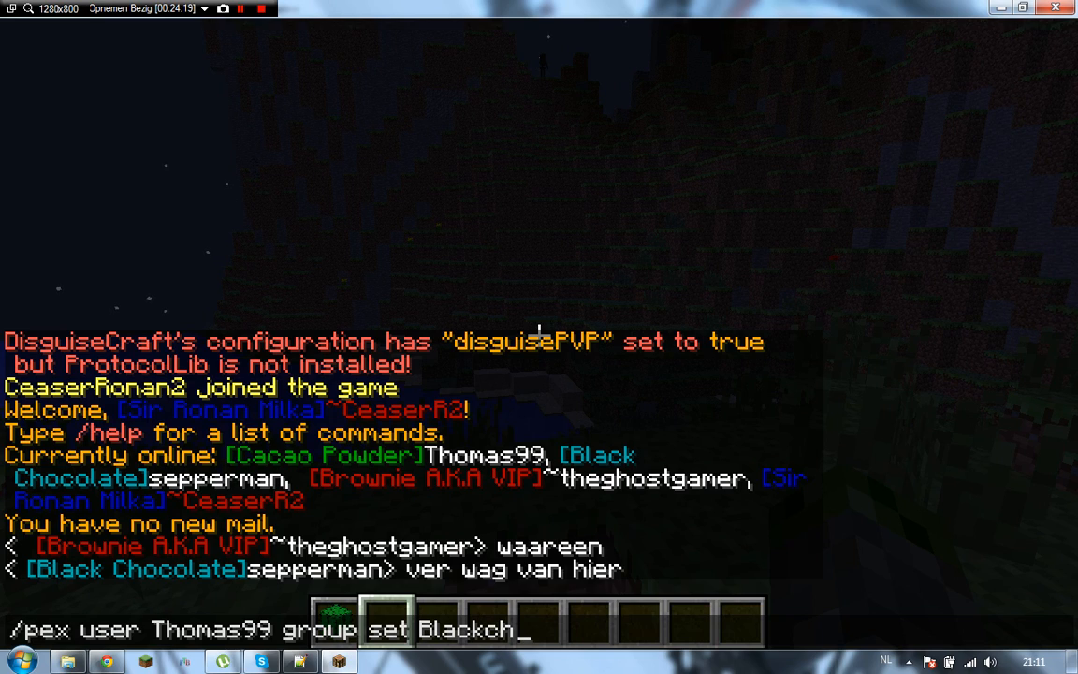
{"action": "type", "text": "oco"}
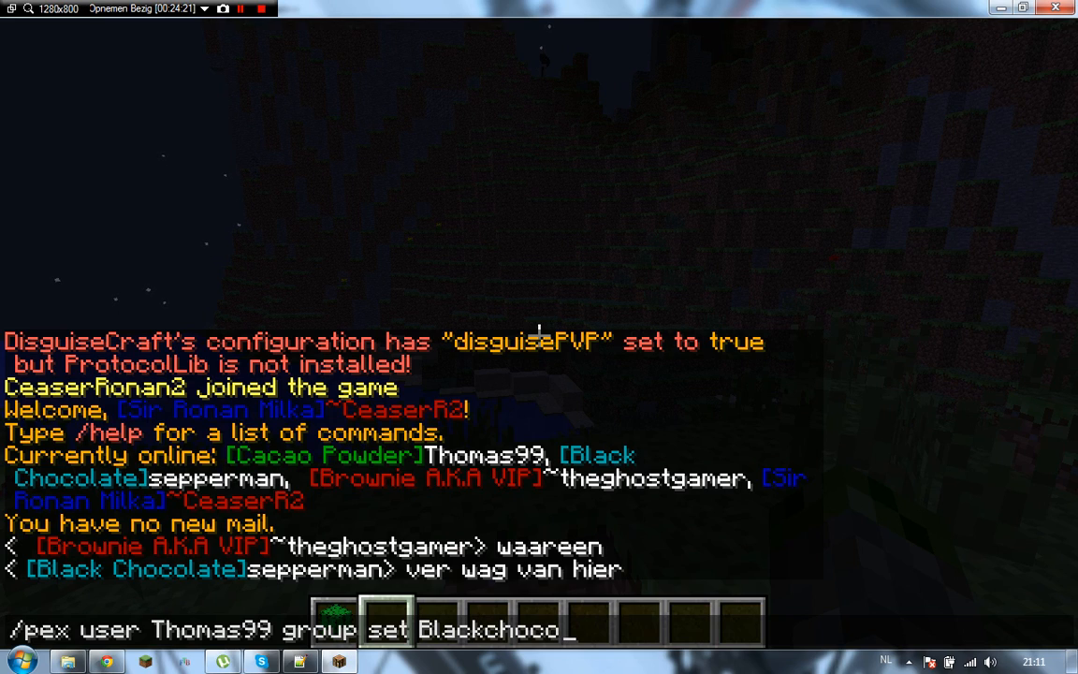
{"action": "key", "text": "alt+Tab"}
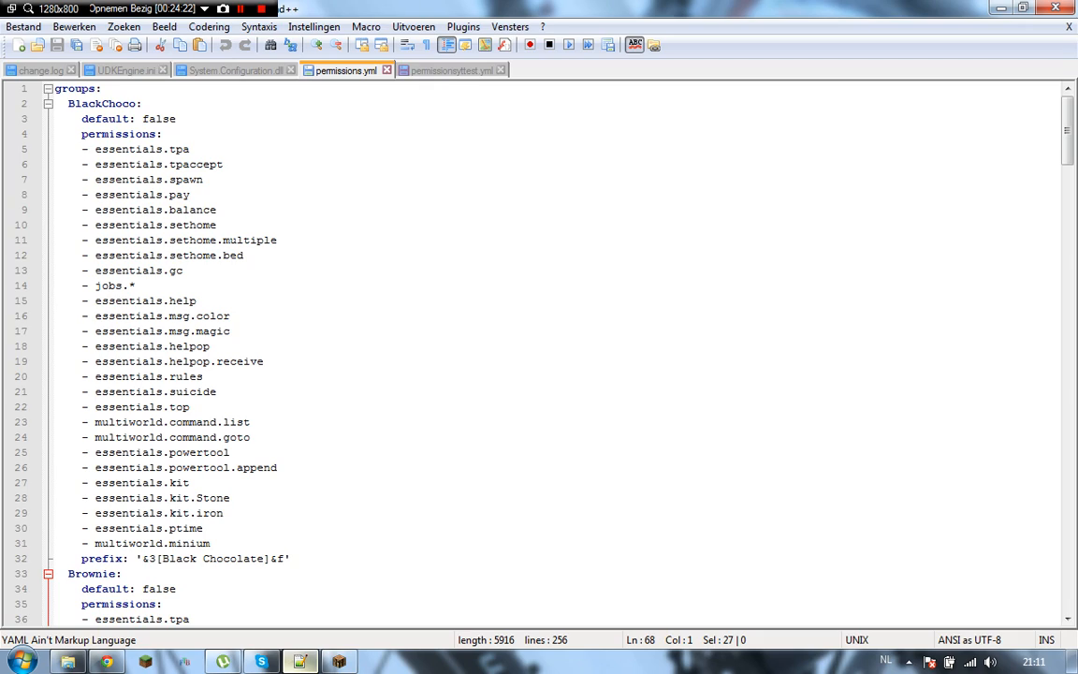
{"action": "key", "text": "alt+Tab"}
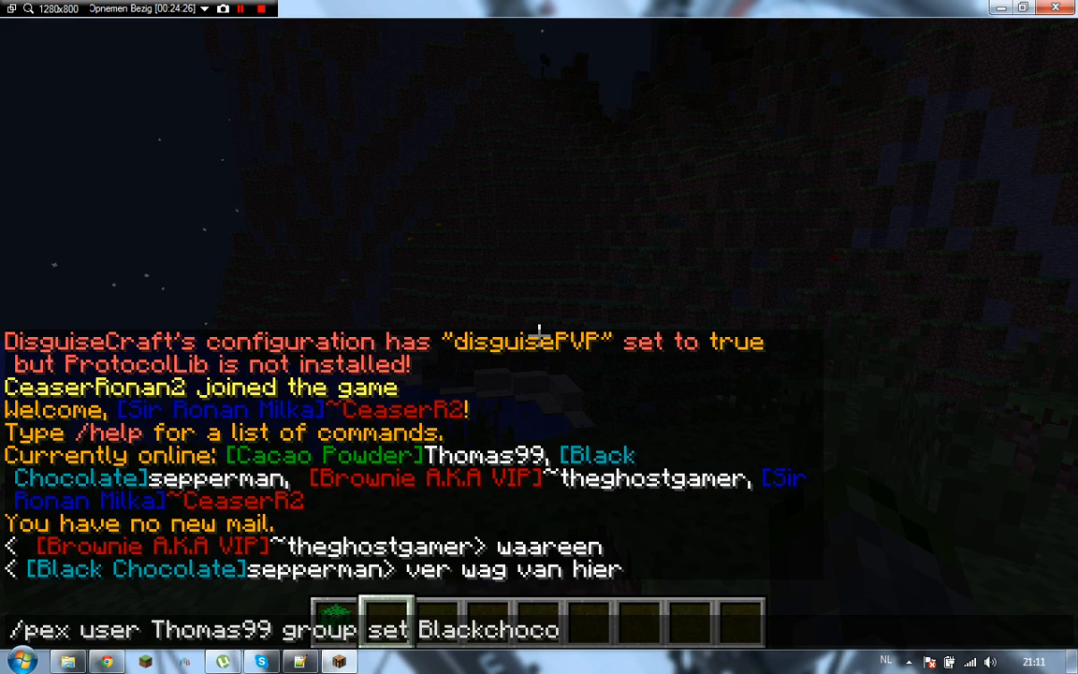
{"action": "key", "text": "Return"}
Reload the server with the /reload chat command
{"action": "key", "text": "slash"}
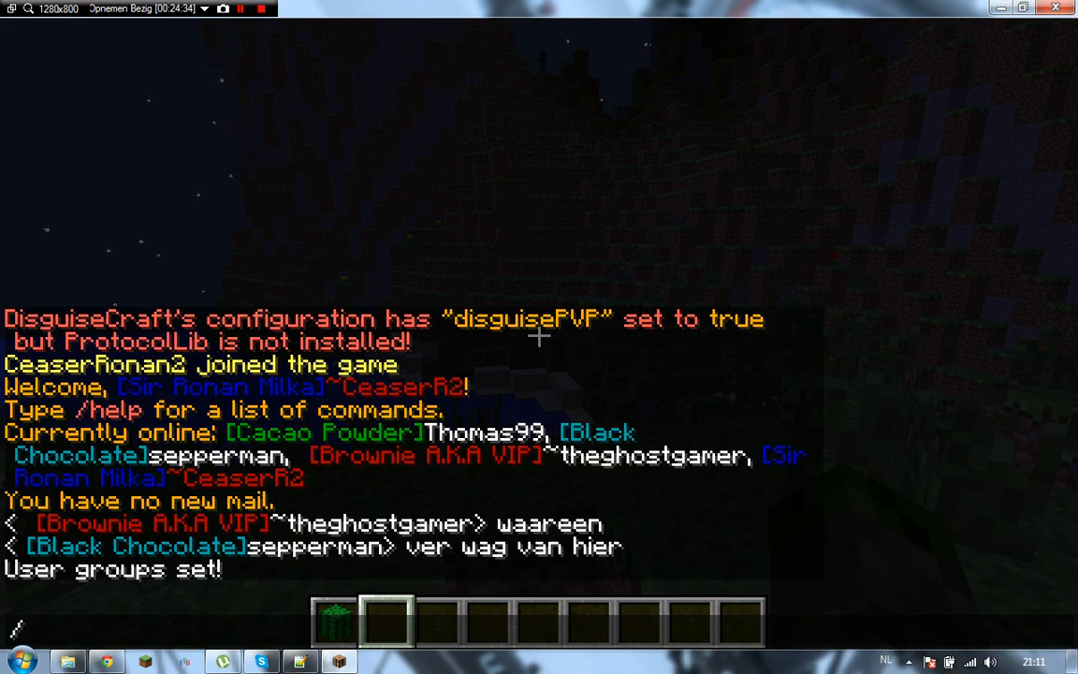
{"action": "type", "text": "reload"}
{"action": "key", "text": "Return"}
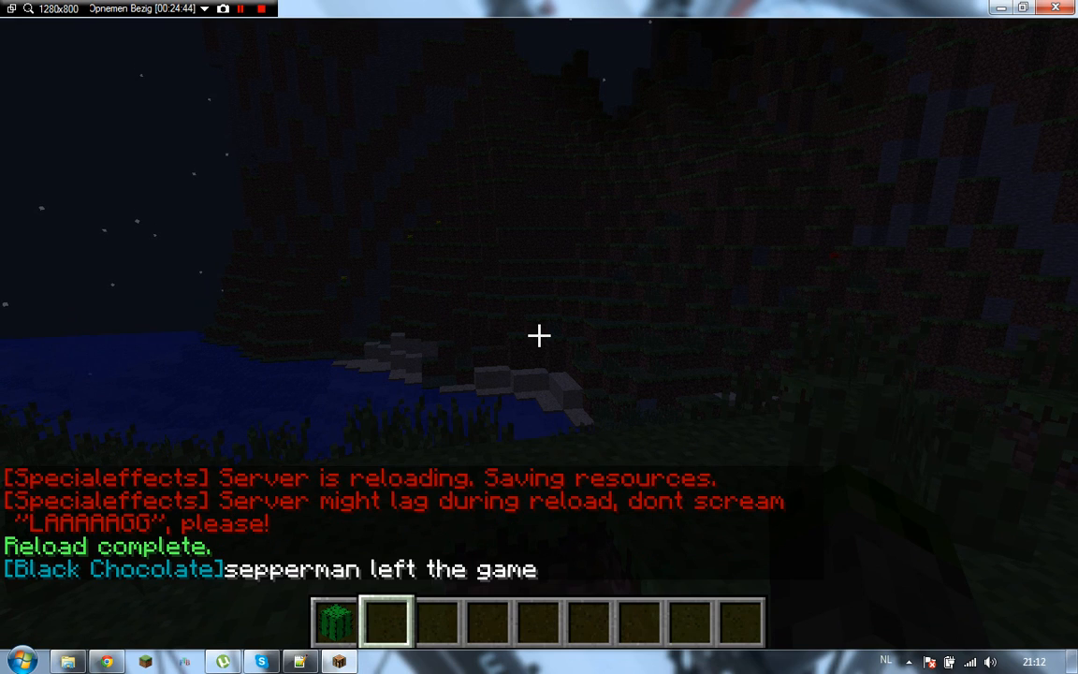
{"action": "key", "text": "w"}
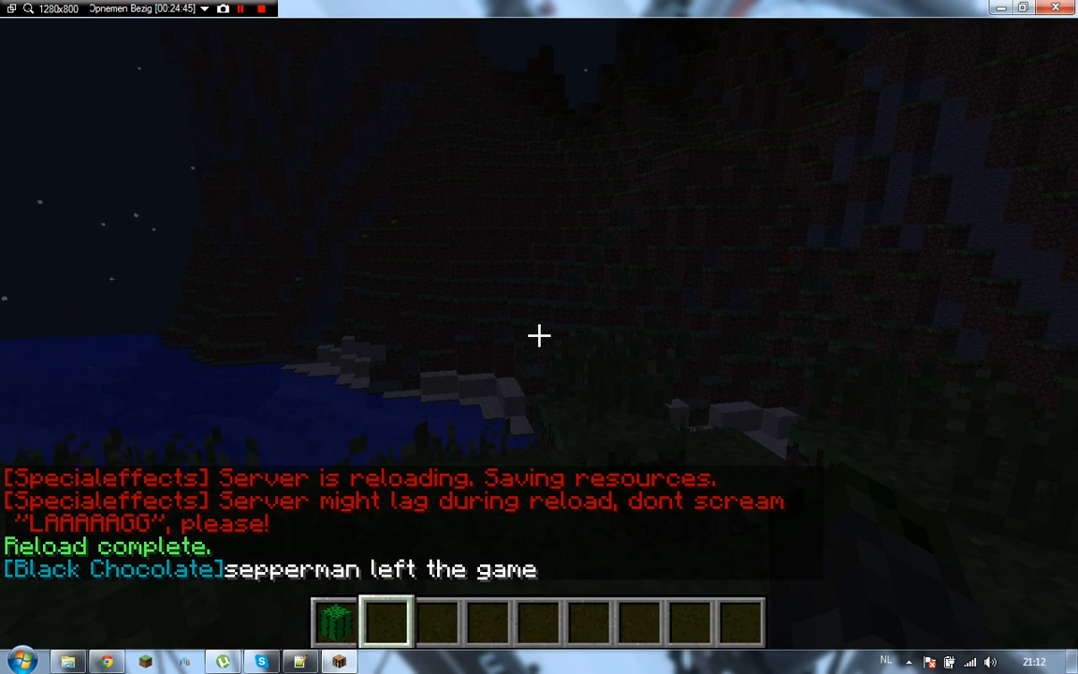
{"action": "key", "text": "w"}
{"action": "key", "text": "shift"}
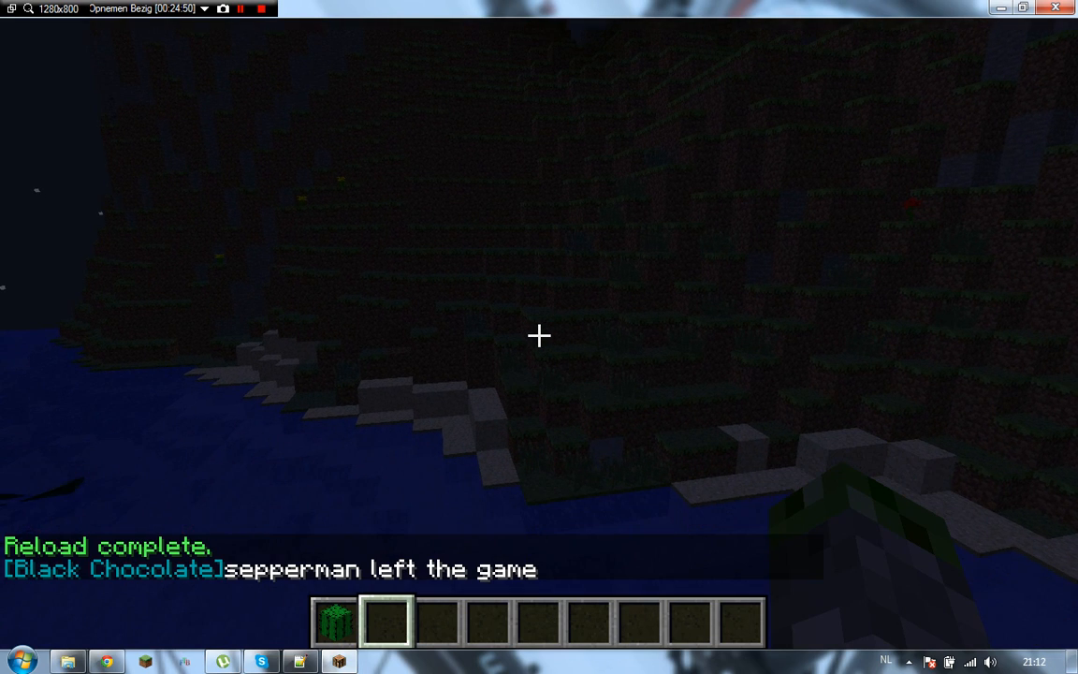